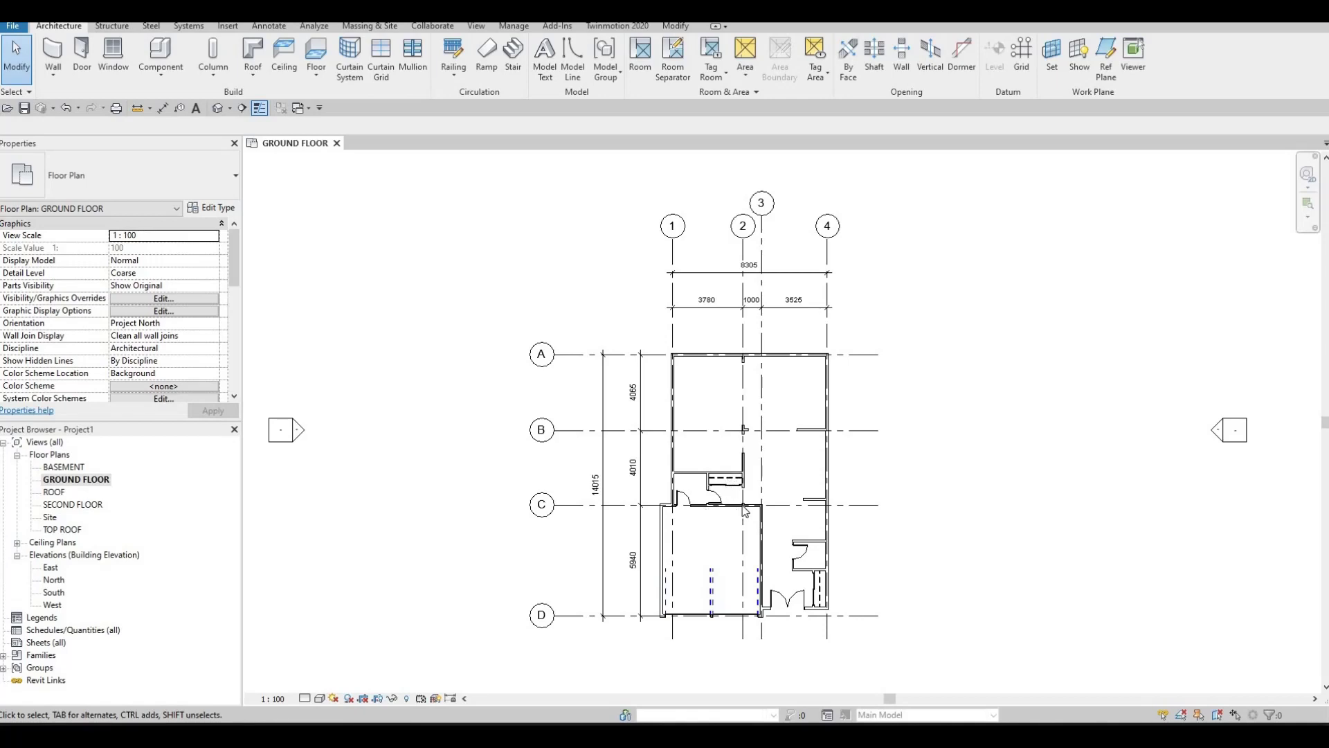
scroll(686, 503, "up", 4)
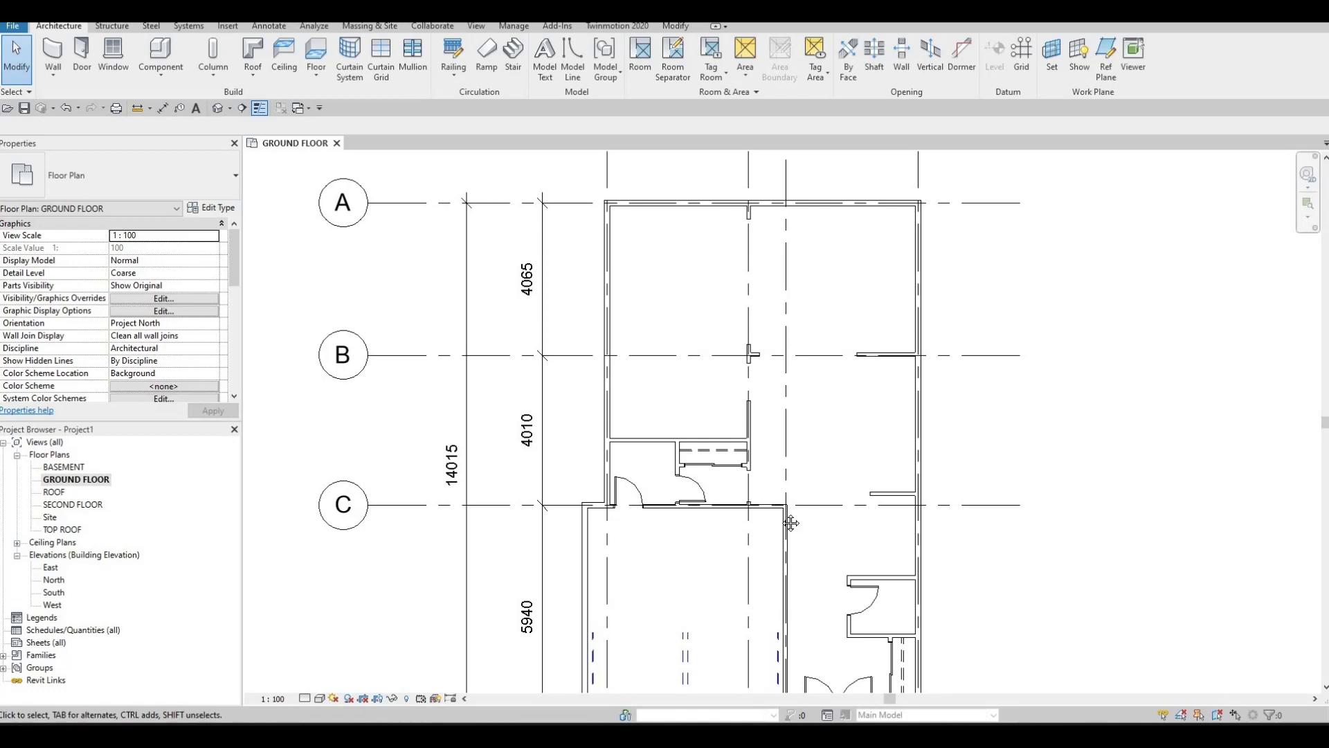
middle_click_drag(796, 582, 754, 473)
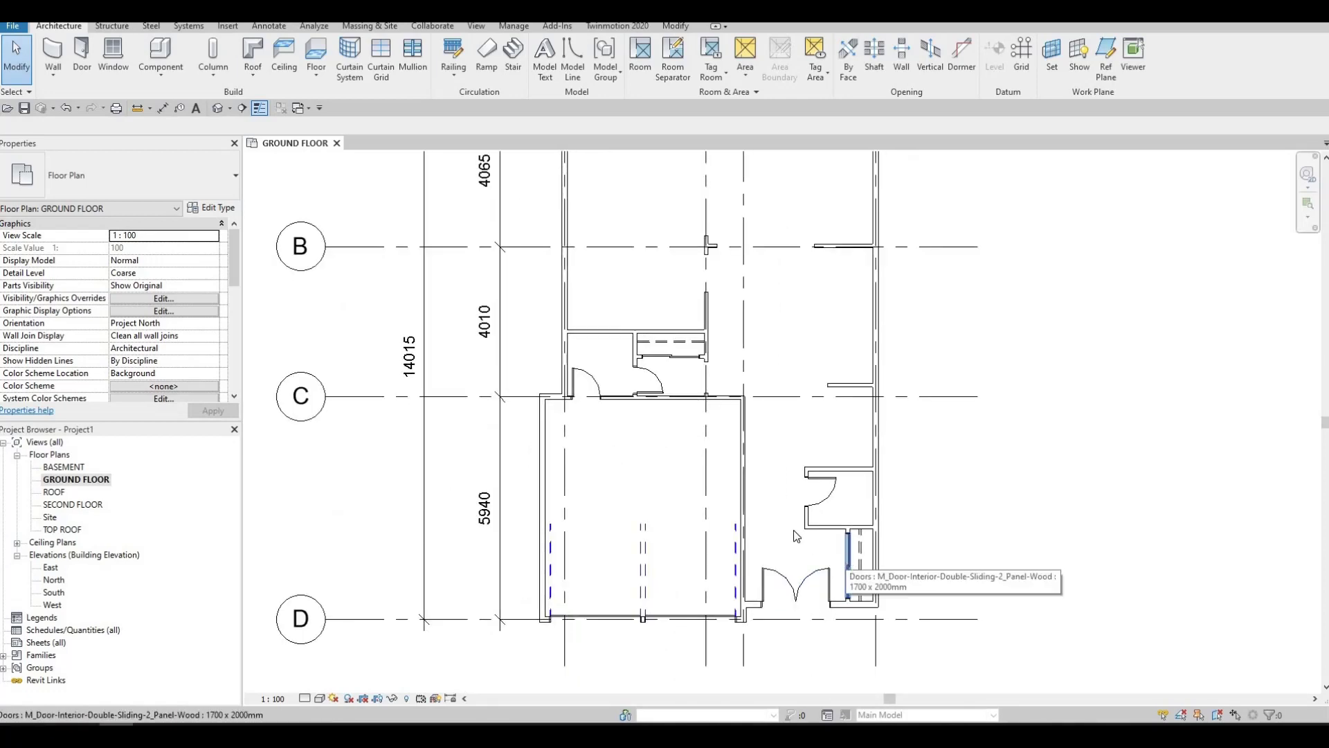
scroll(792, 498, "down", 1)
middle_click_drag(736, 496, 733, 514)
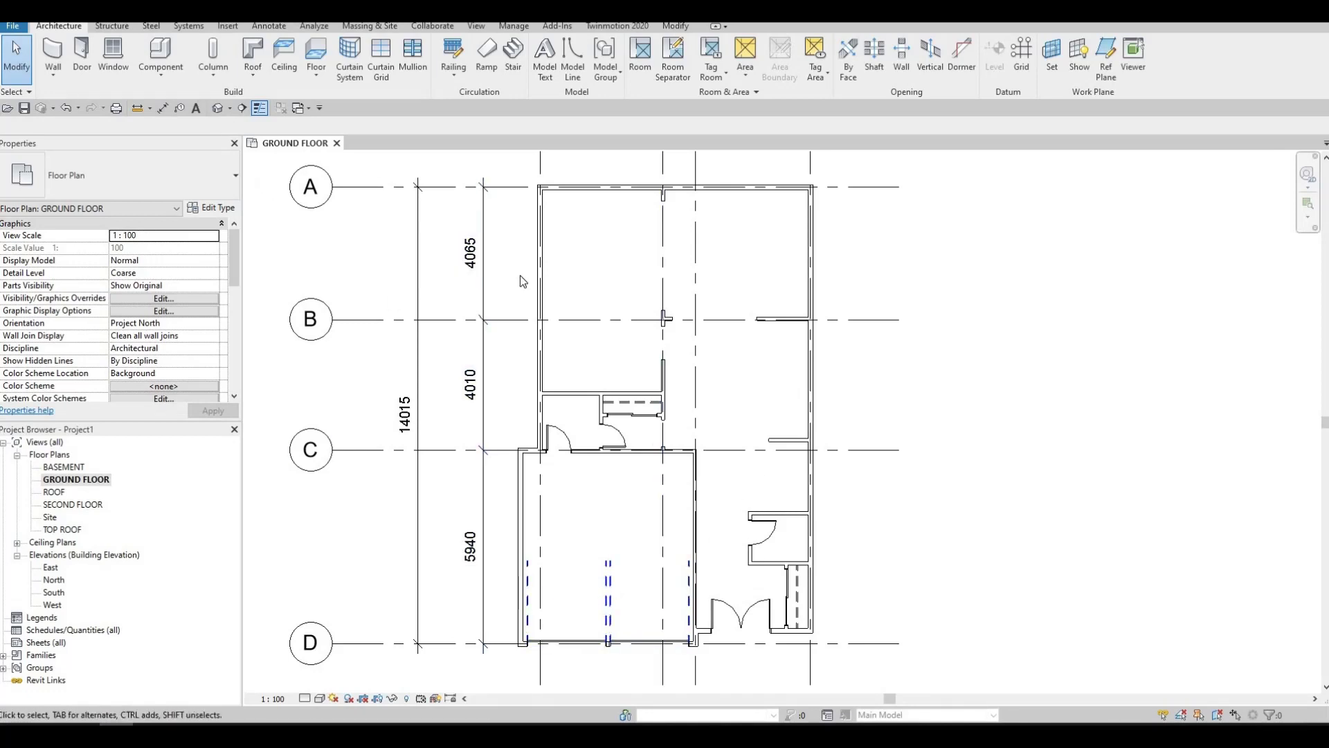
middle_click_drag(618, 331, 625, 372)
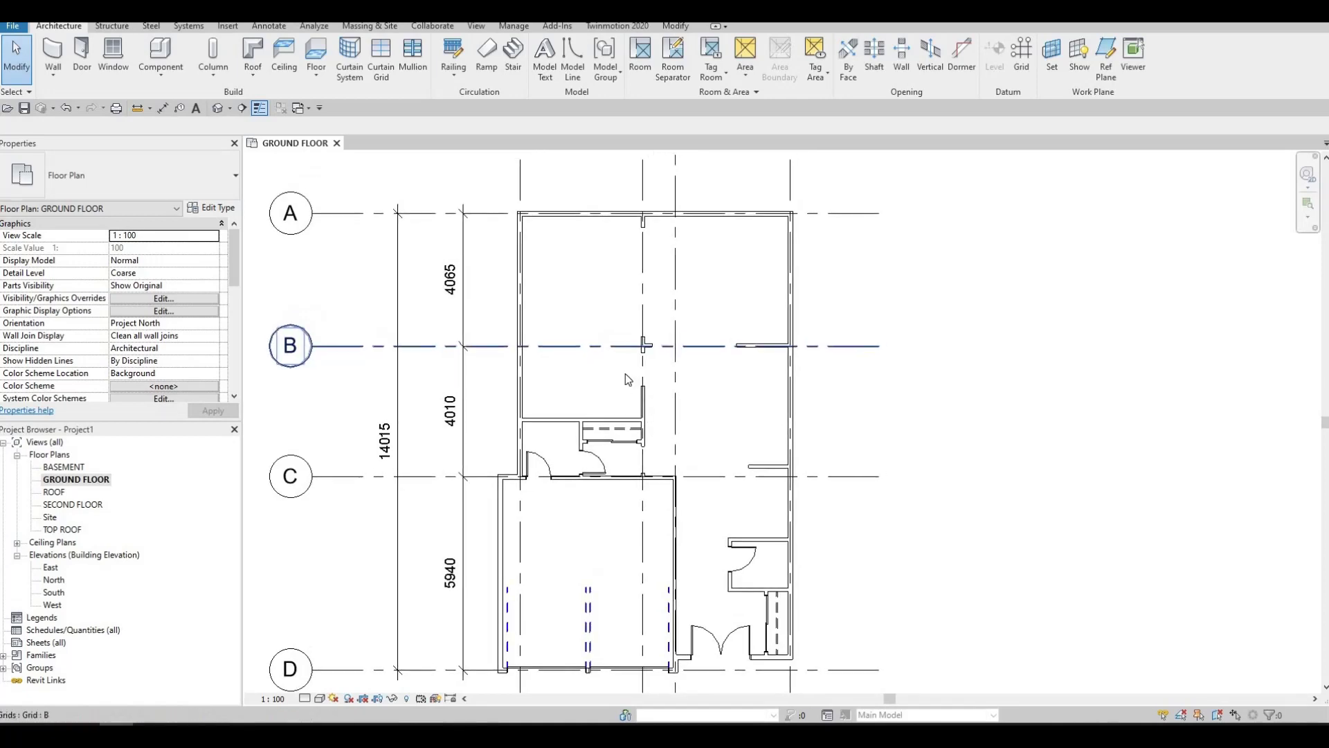
middle_click_drag(706, 510, 692, 520)
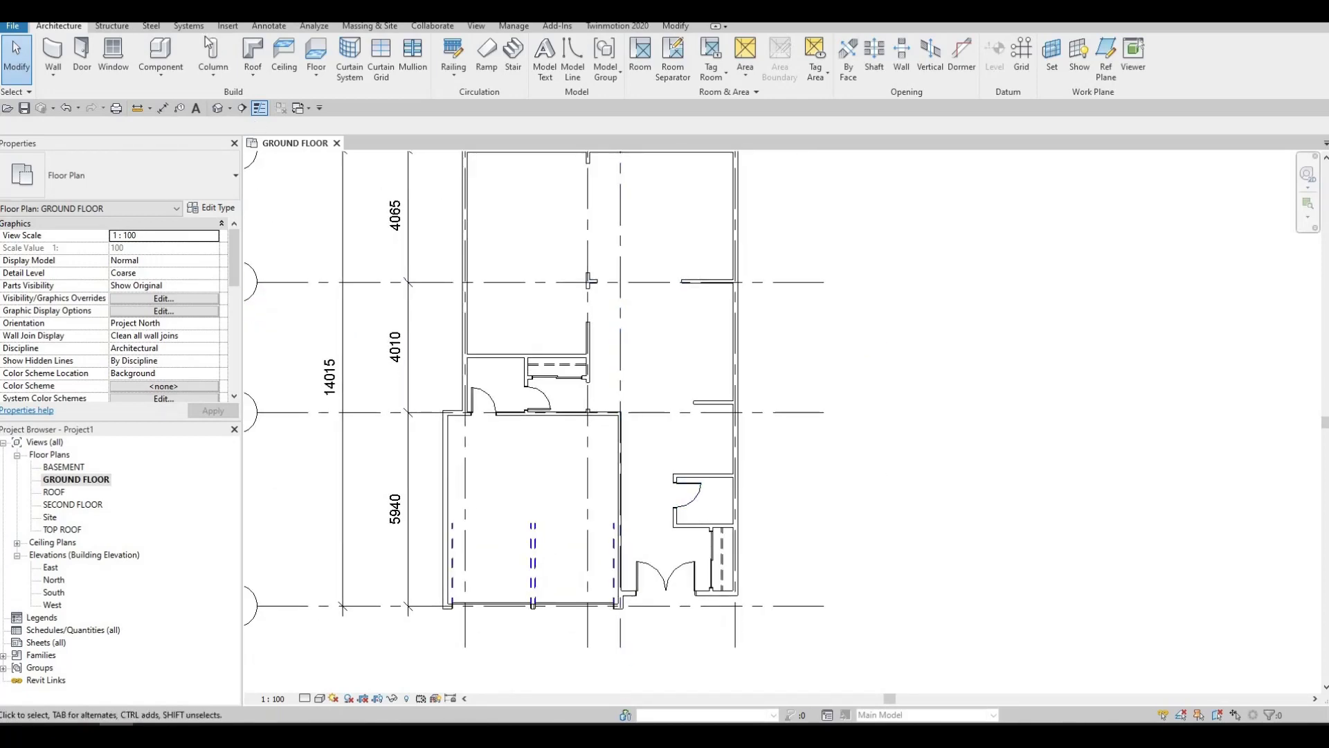
- Load the M_Toilet-Domestic-2D family from the Canada library's Plumbing > Architectural > Fixtures > Water Closets folder
left_click(228, 26)
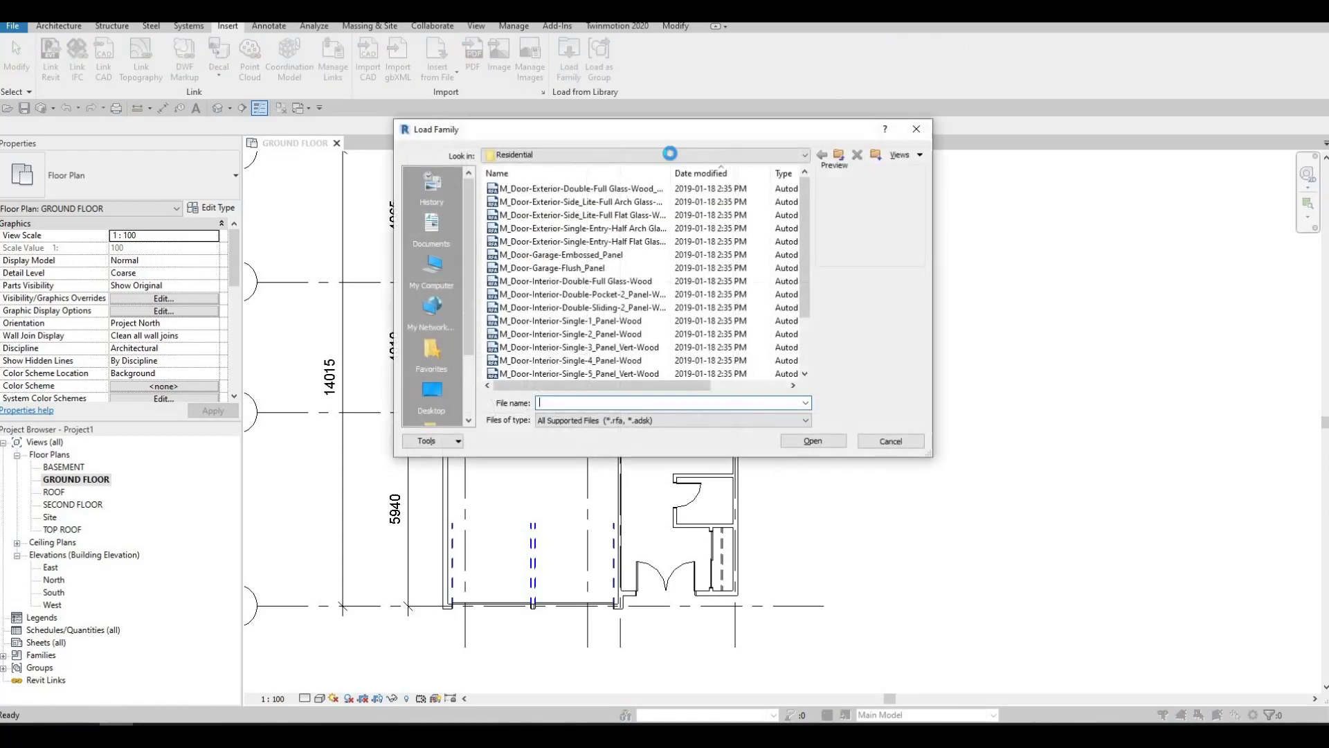
left_click(670, 155)
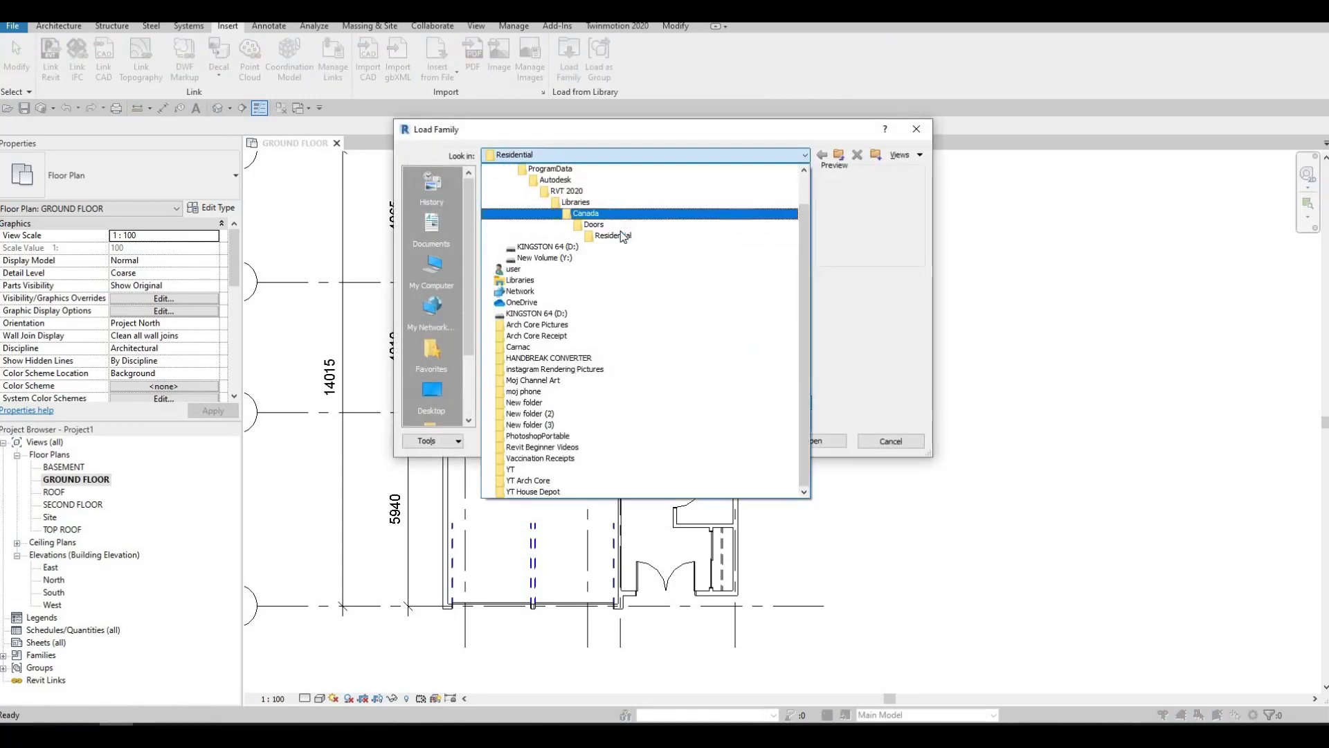
left_click(616, 214)
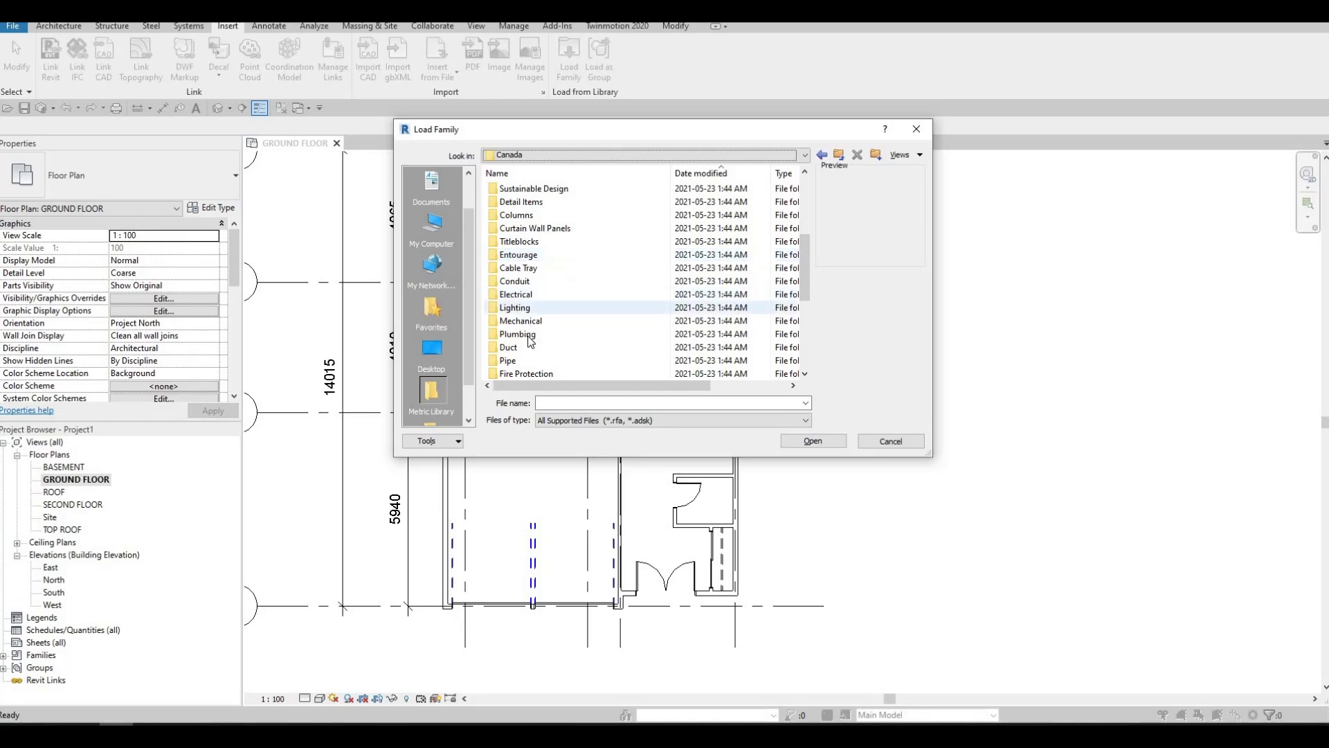
double_click(531, 335)
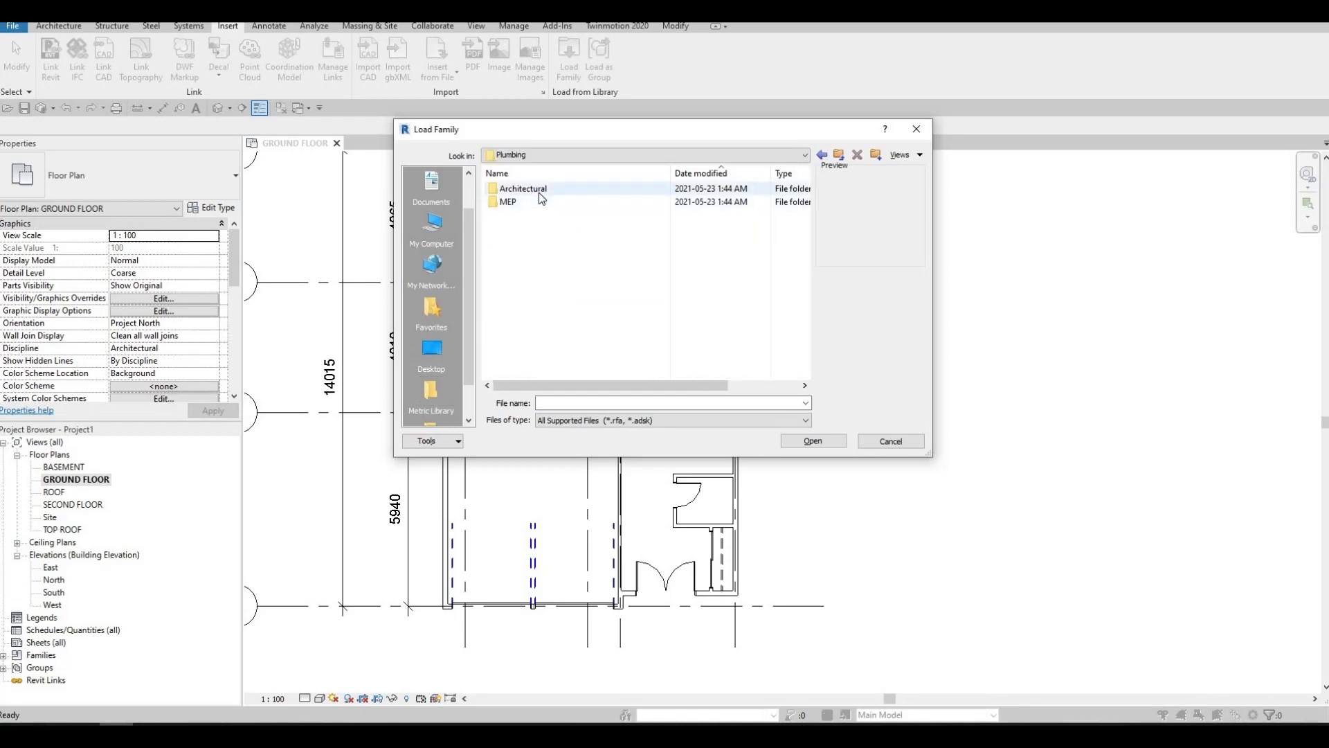
double_click(529, 189)
double_click(527, 205)
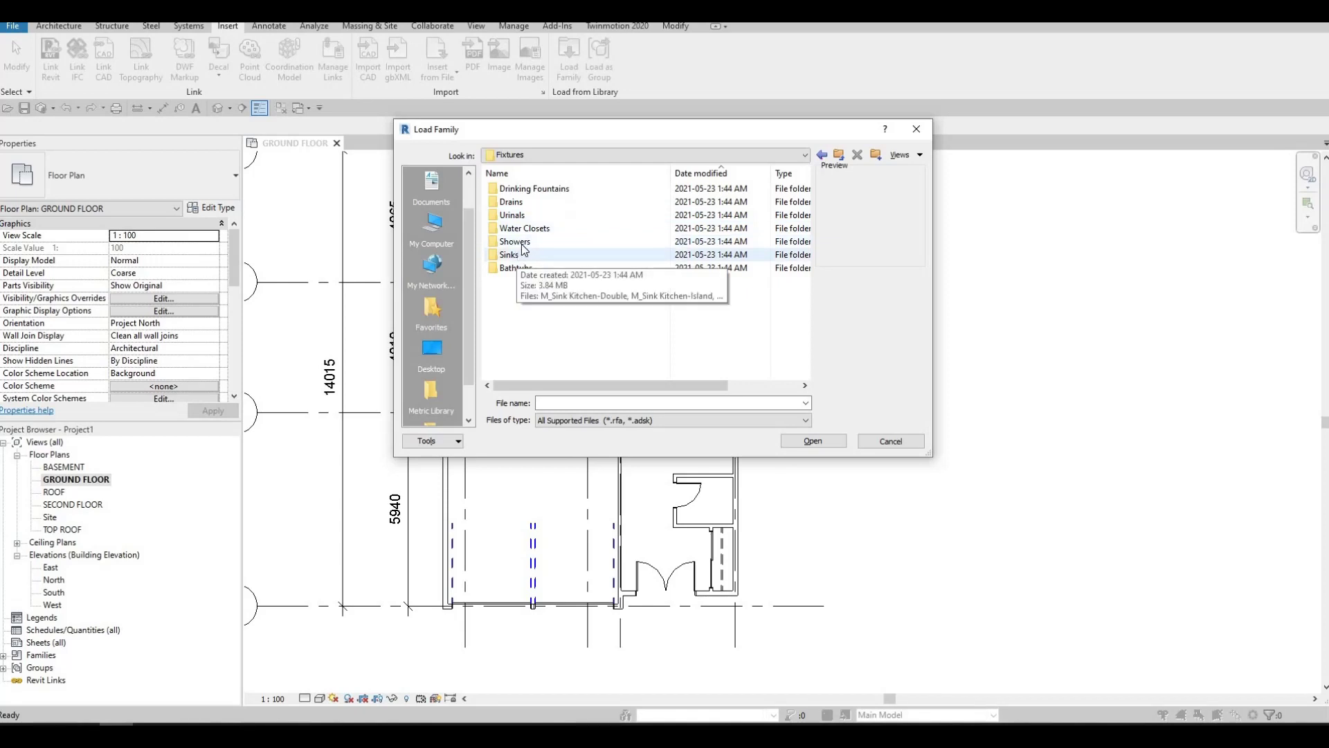
double_click(527, 229)
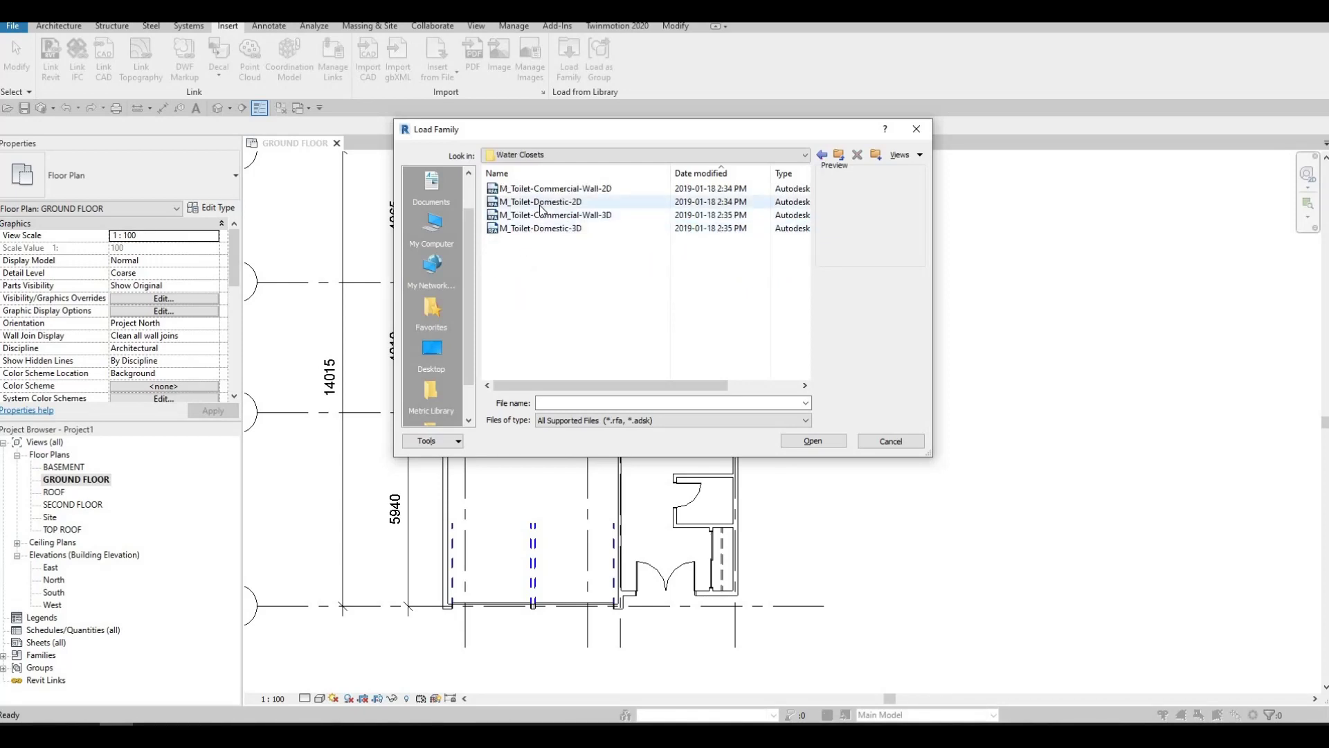
left_click(544, 203)
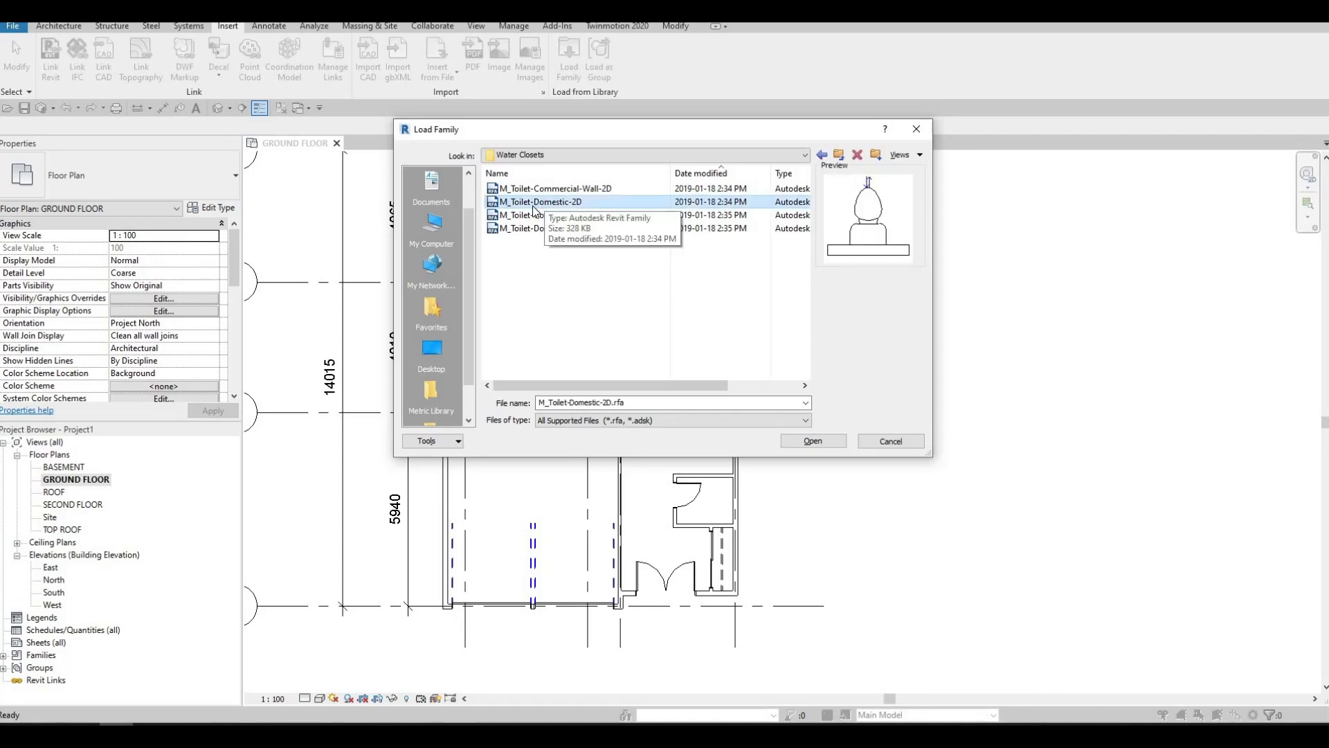
left_click(790, 440)
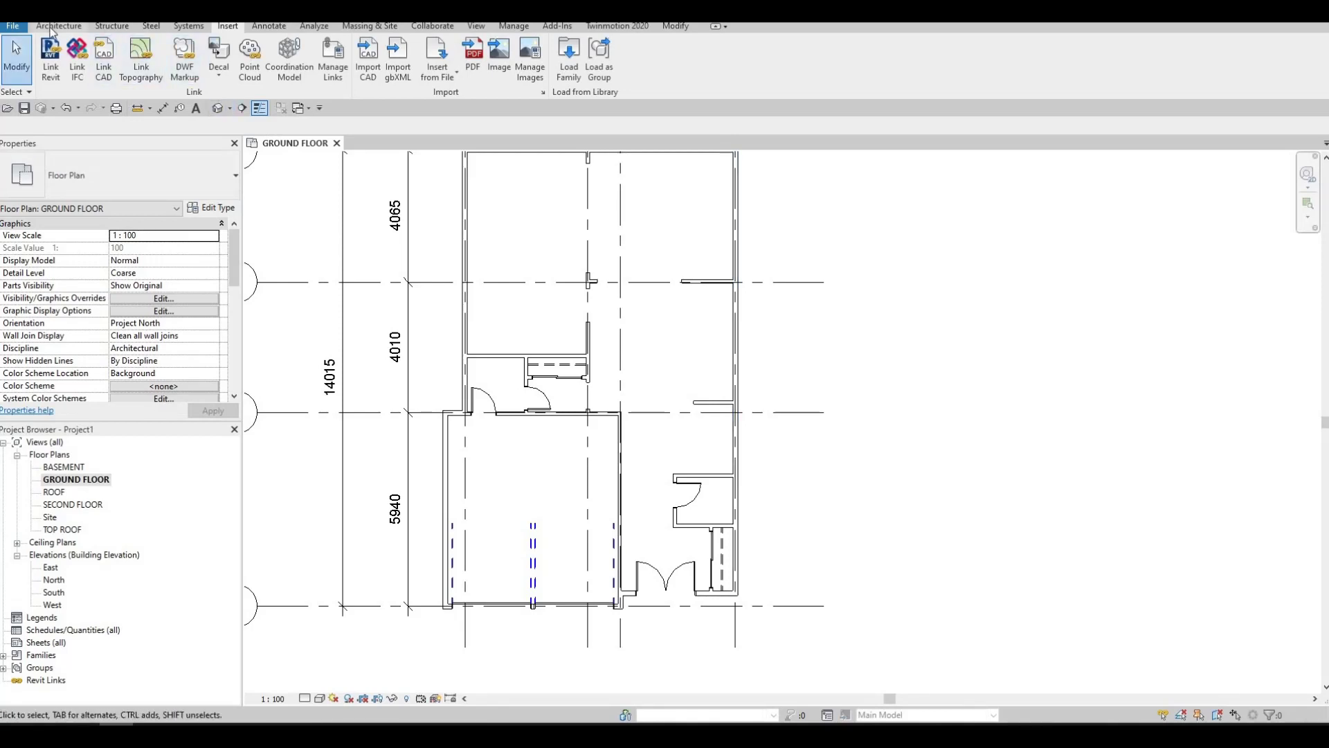
- Place the M_Toilet-Domestic-2D component on the lower wall of the small bathroom by the entrance, about 440 mm from the exterior wall
left_click(59, 27)
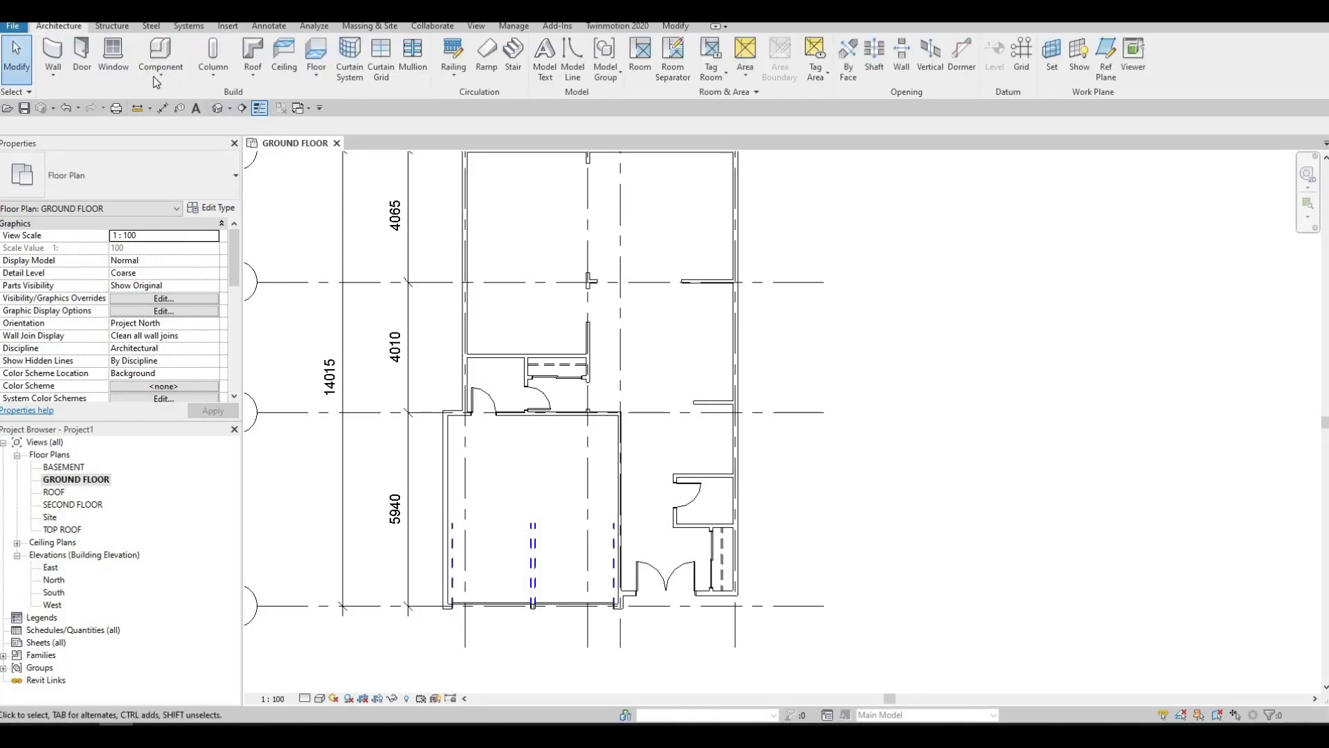
left_click(160, 62)
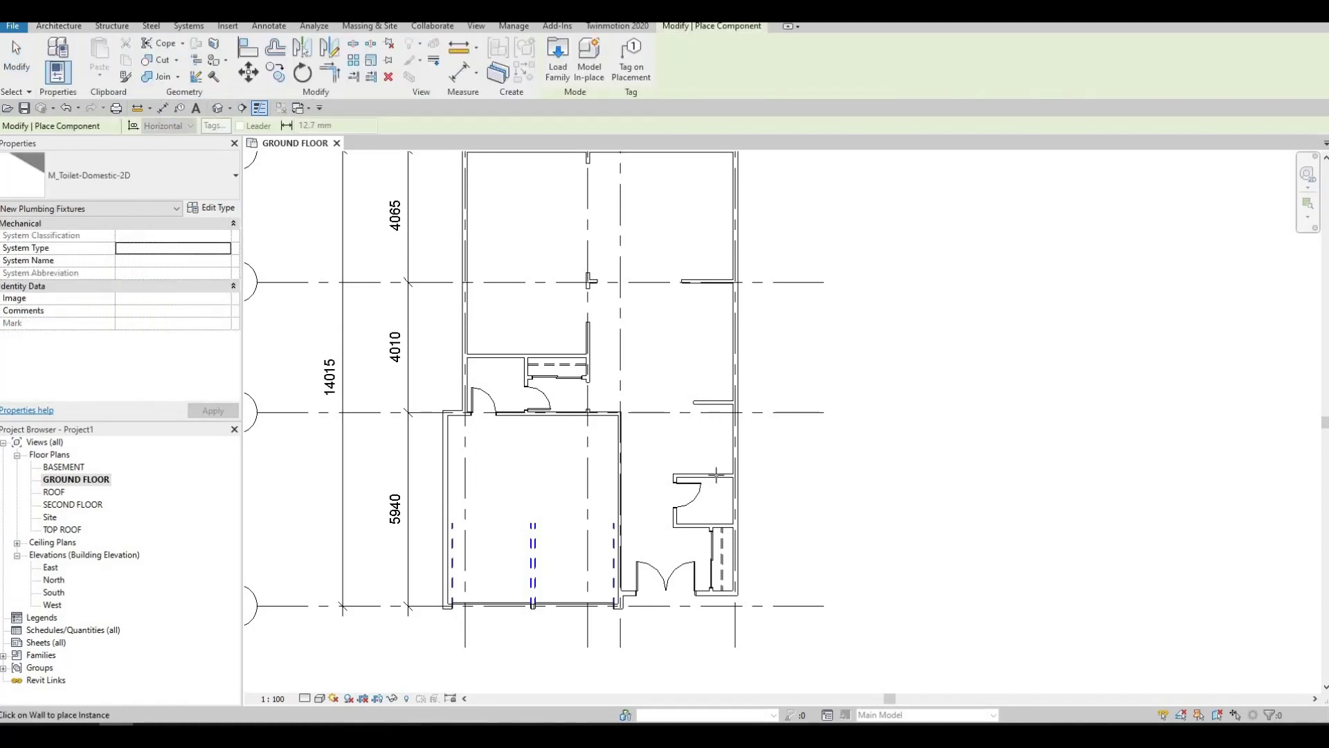
scroll(603, 416, "up", 4)
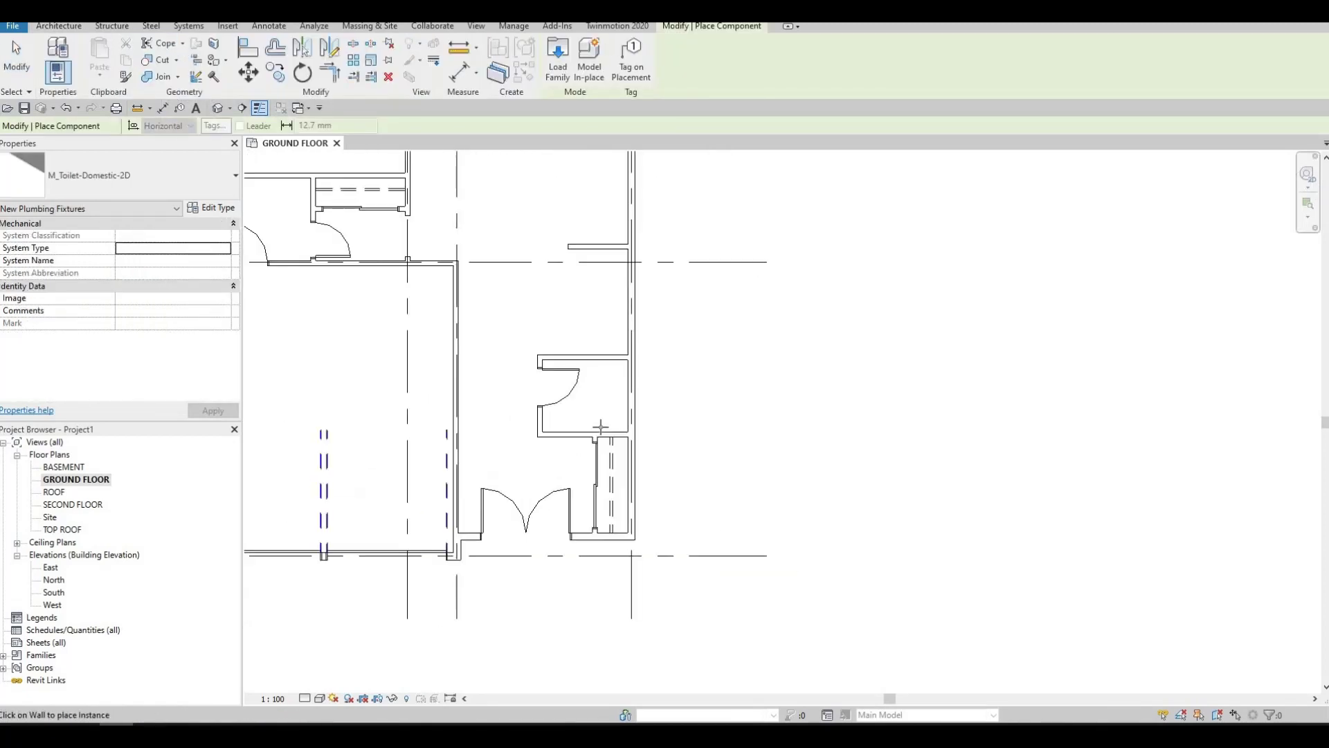
scroll(606, 430, "up", 2)
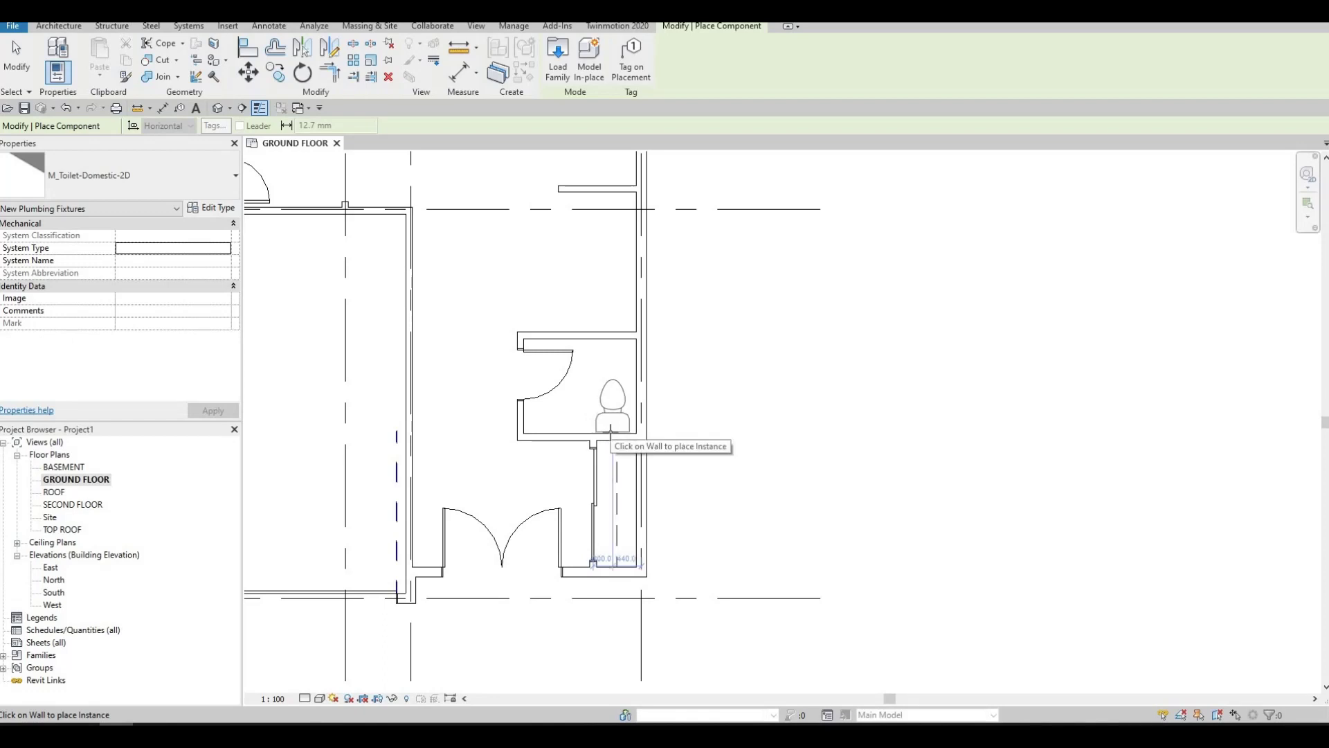
left_click(609, 432)
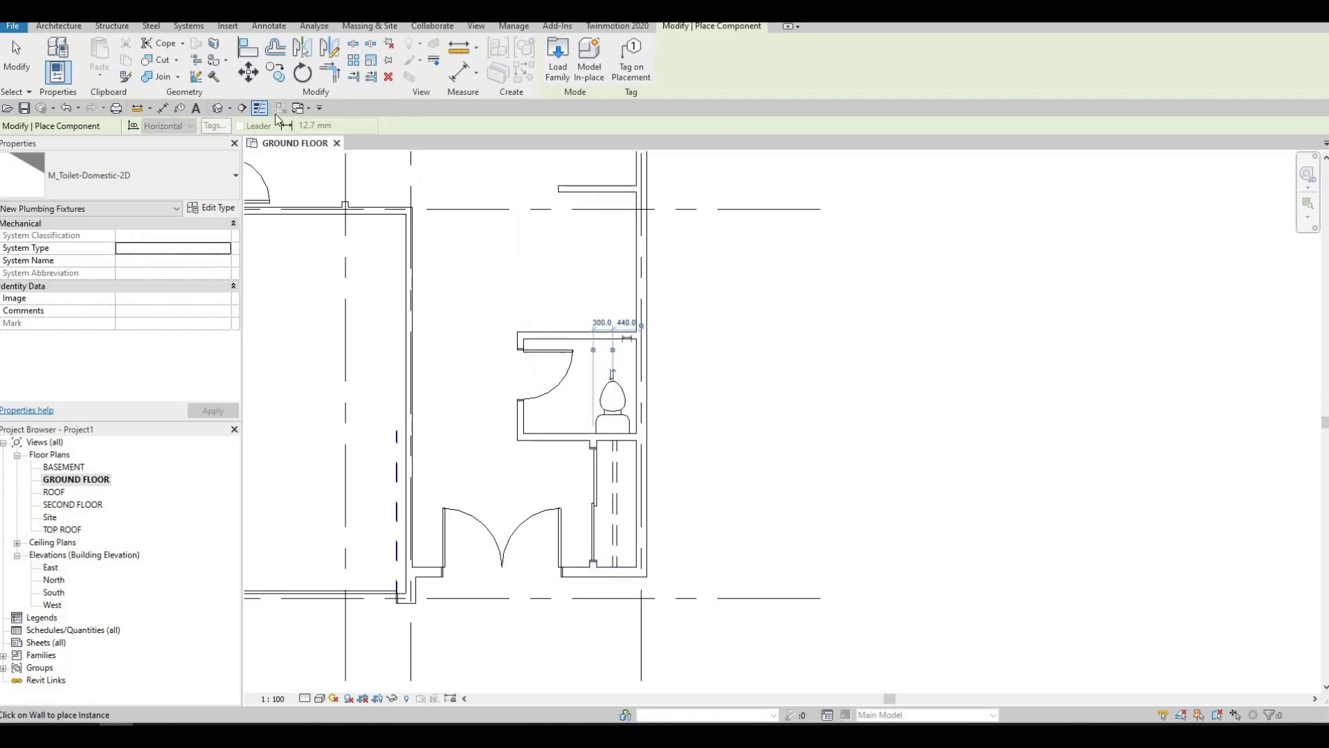
key("Escape")
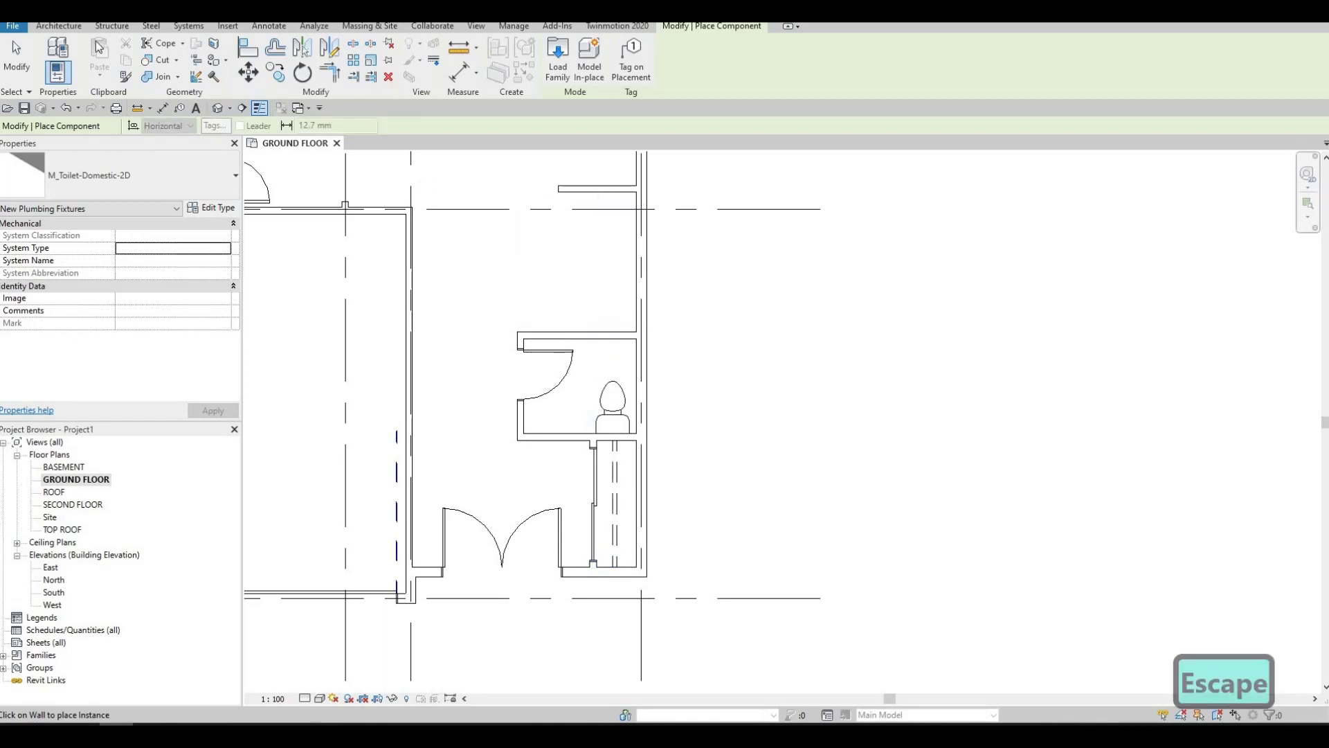
- Load the M_Sink Vanity-Square family from the Sinks folder of the plumbing fixtures library
left_click(227, 25)
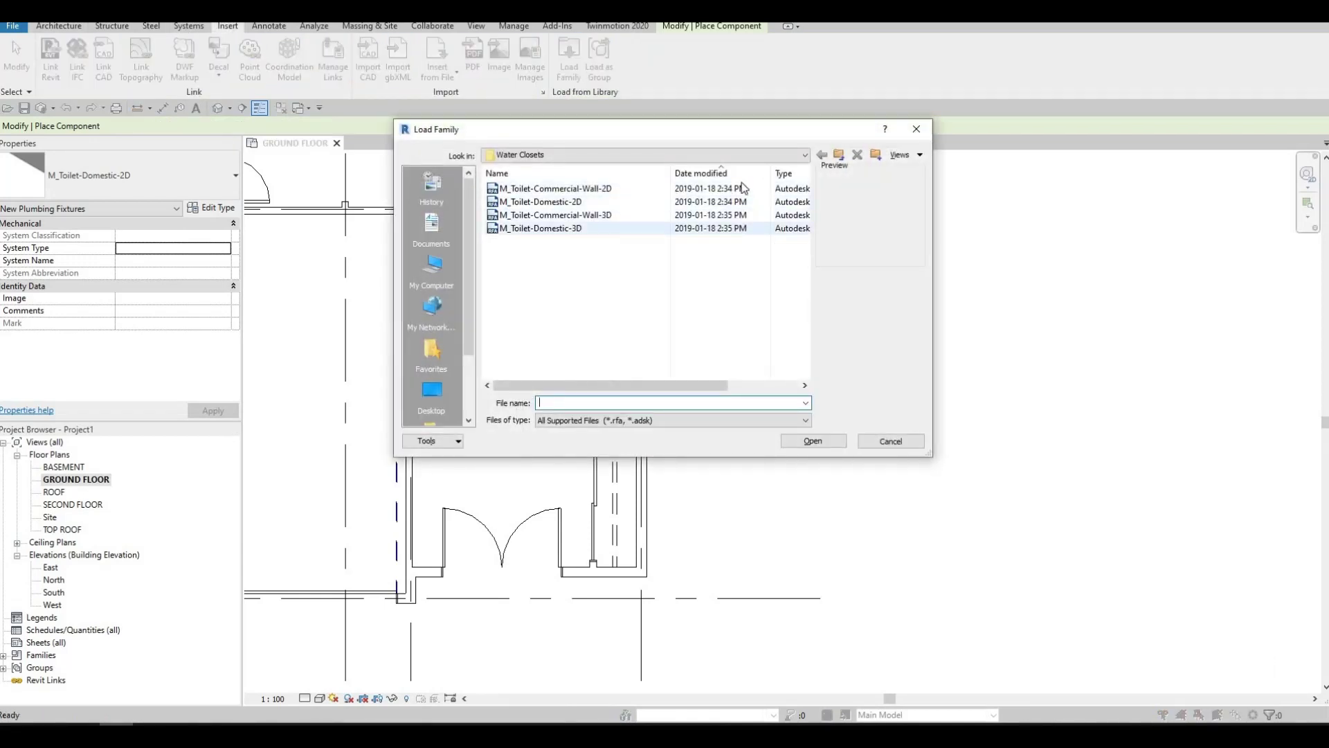
left_click(692, 155)
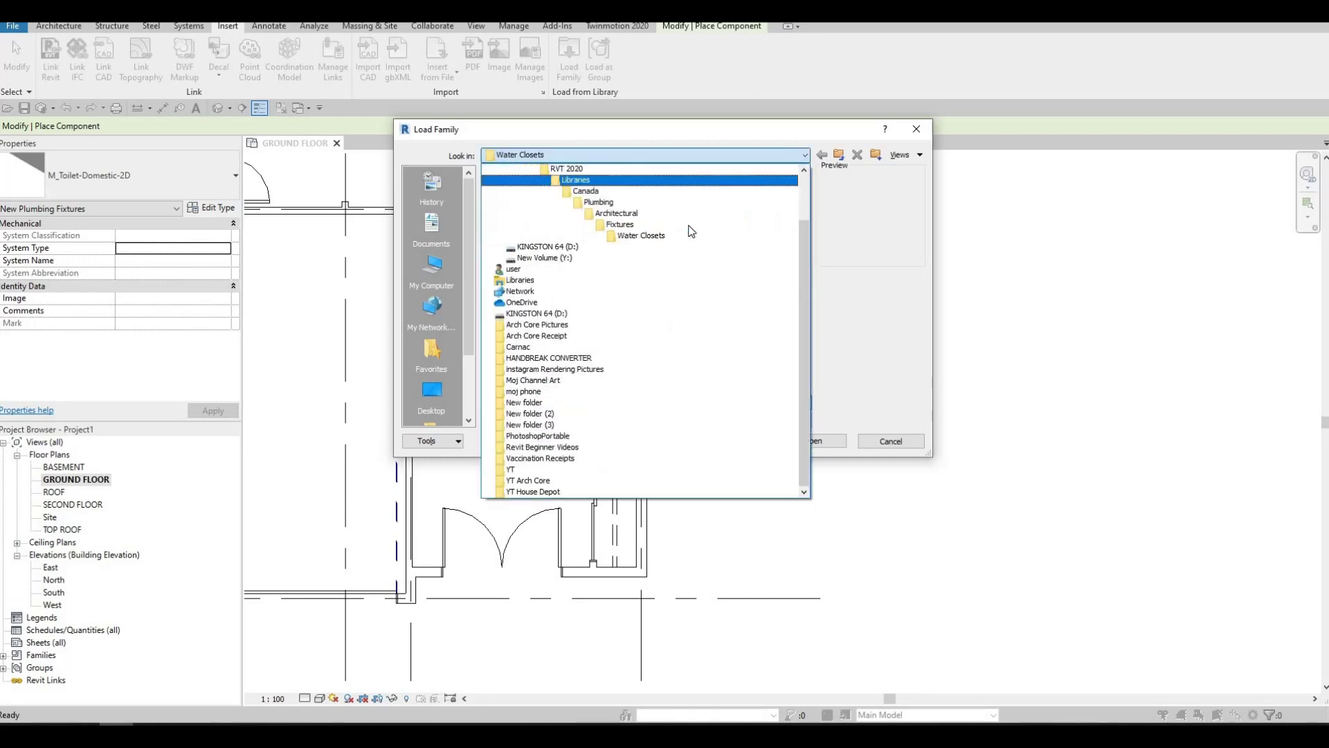
left_click(545, 249)
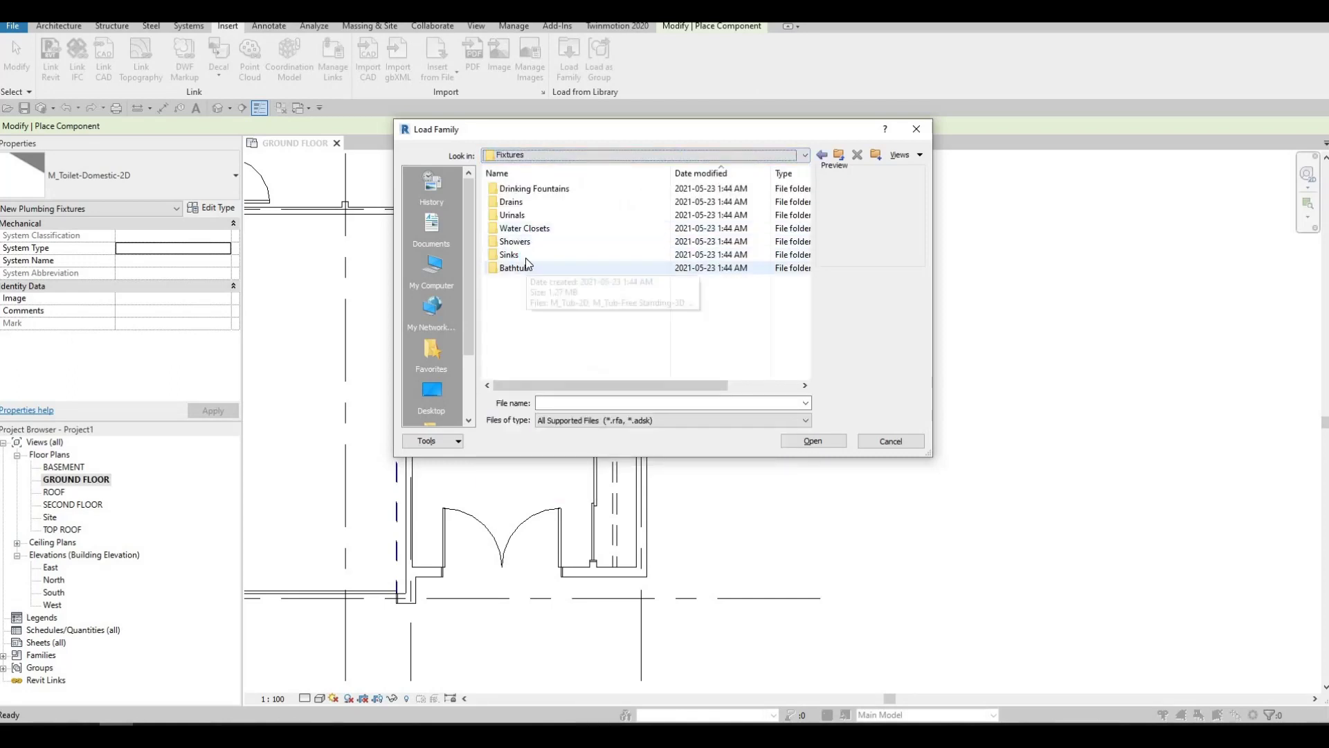
double_click(536, 250)
left_click(534, 191)
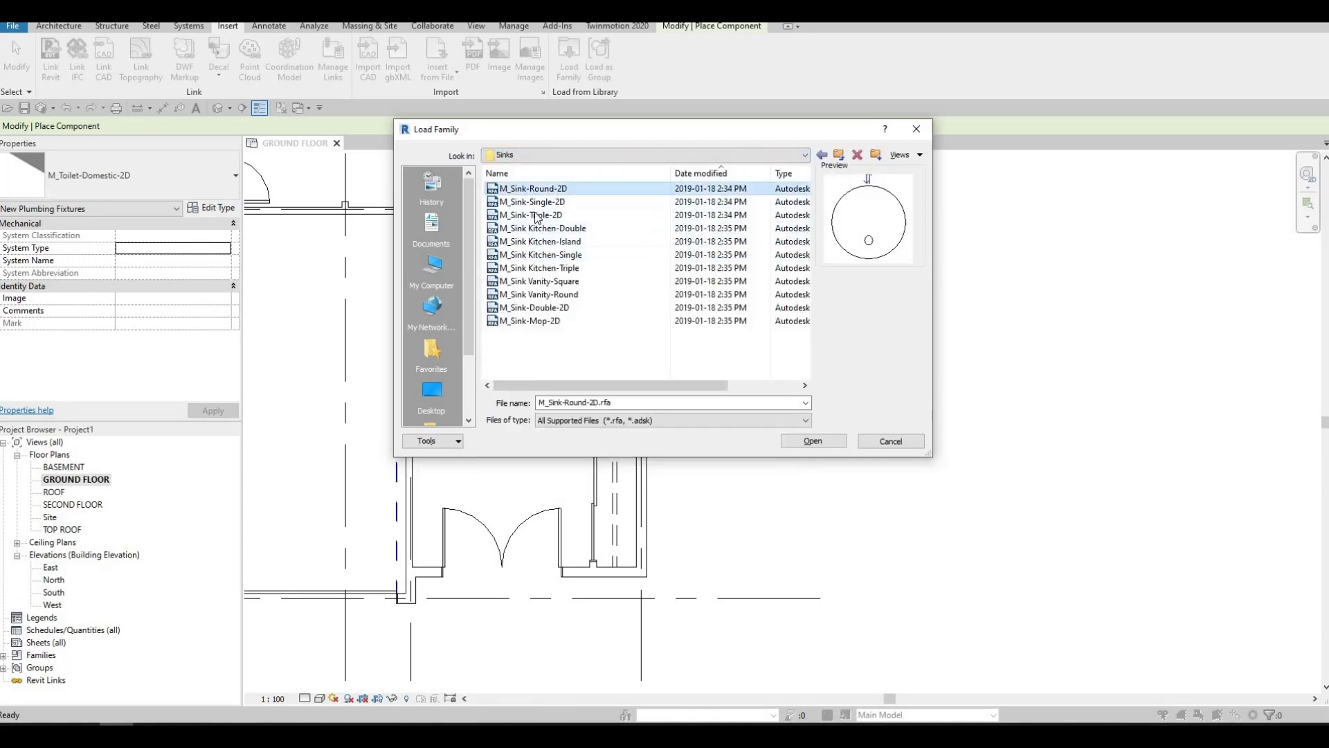
left_click(534, 229)
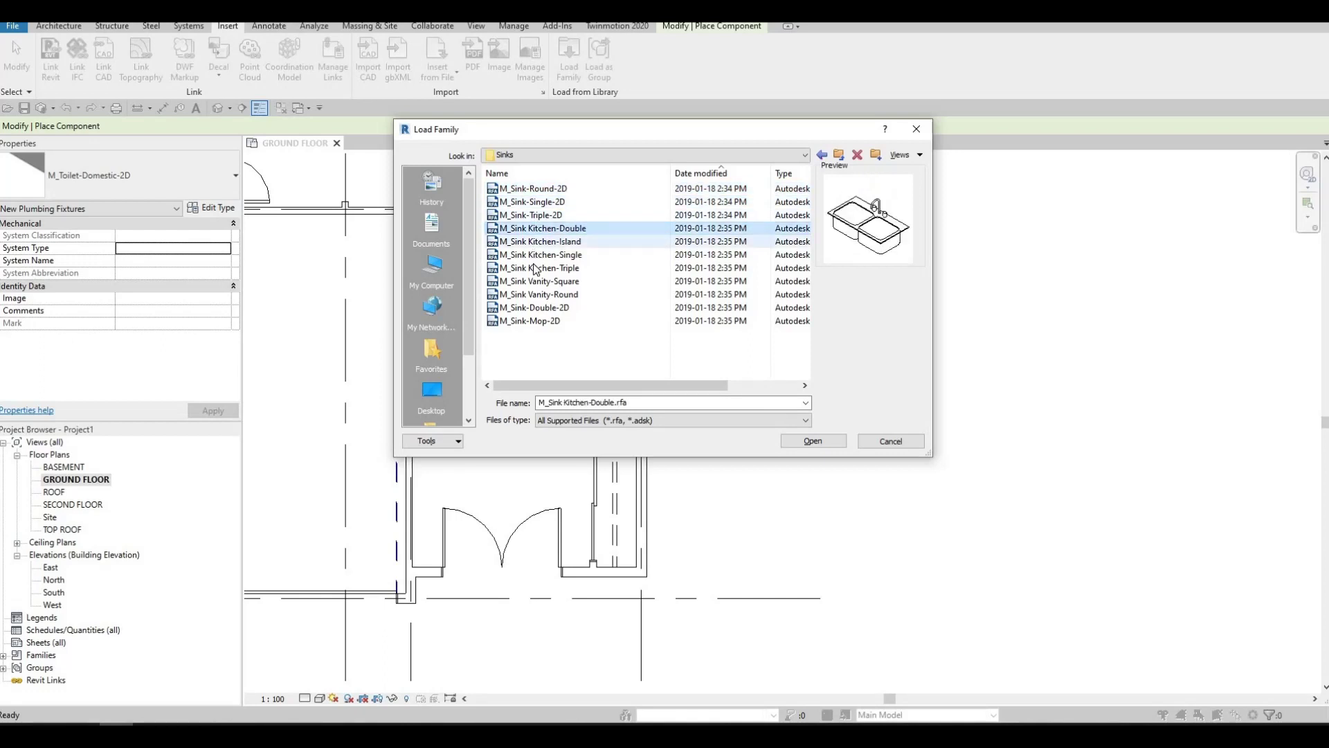
left_click(534, 242)
left_click(533, 281)
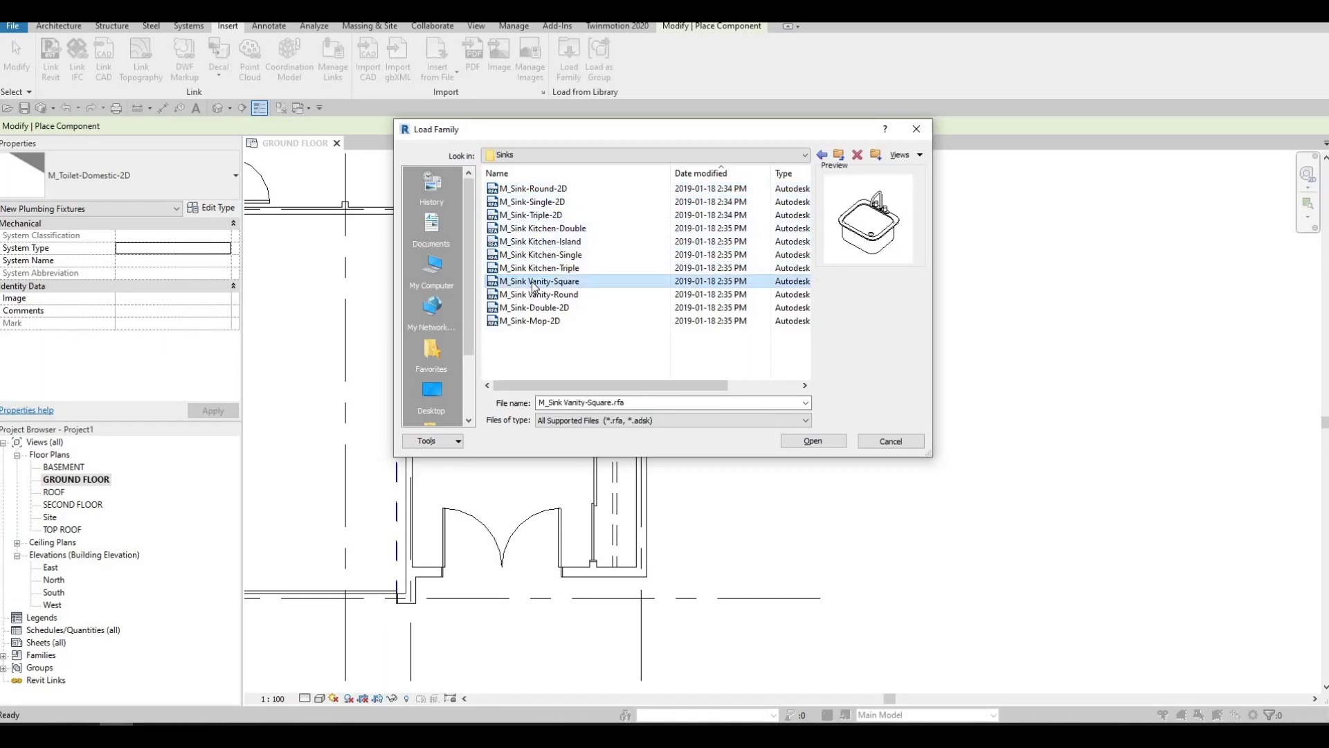
left_click(534, 283)
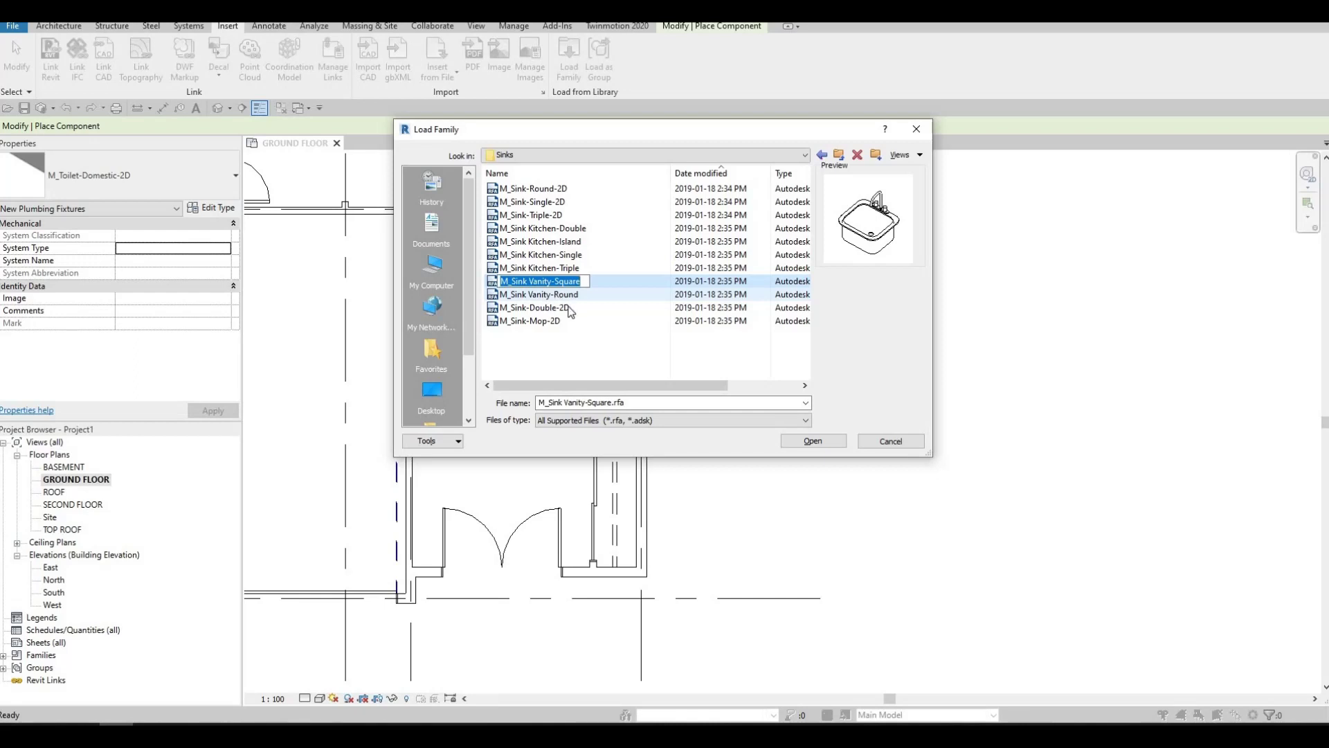
key("Escape")
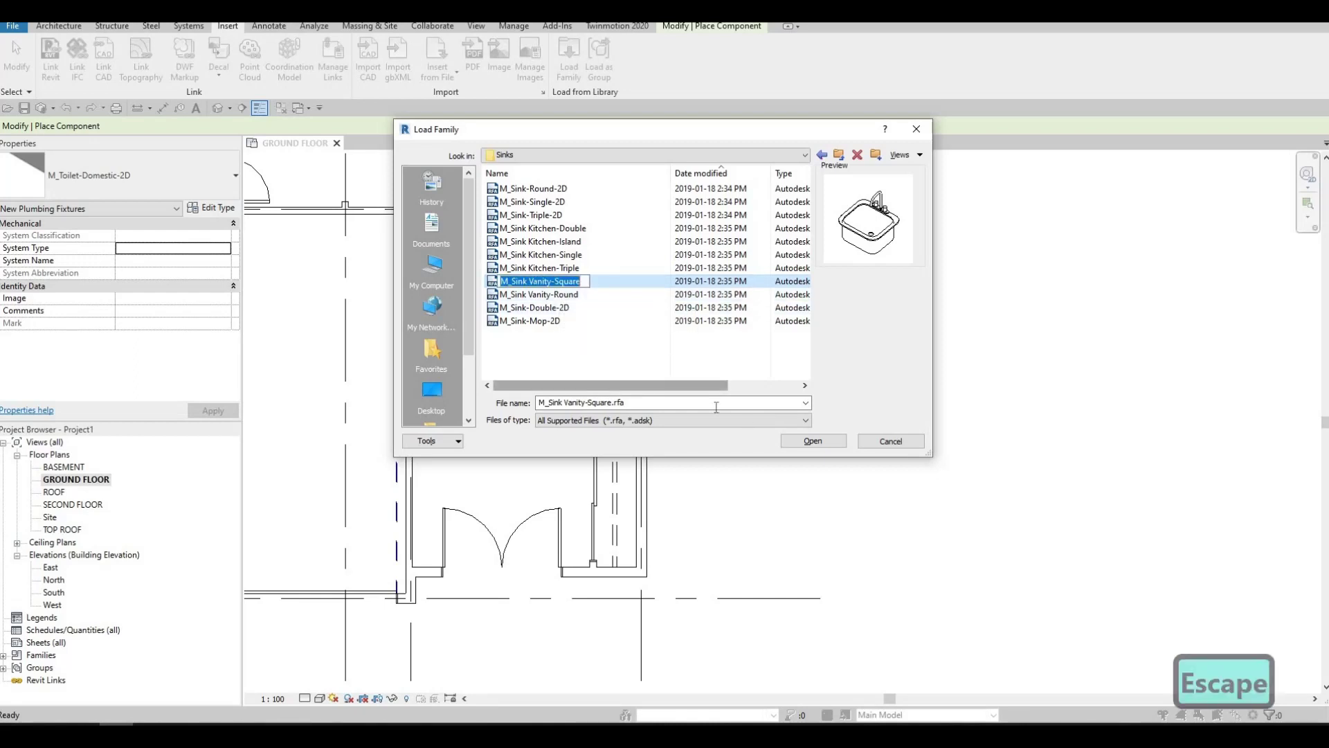
key("Escape")
left_click(800, 446)
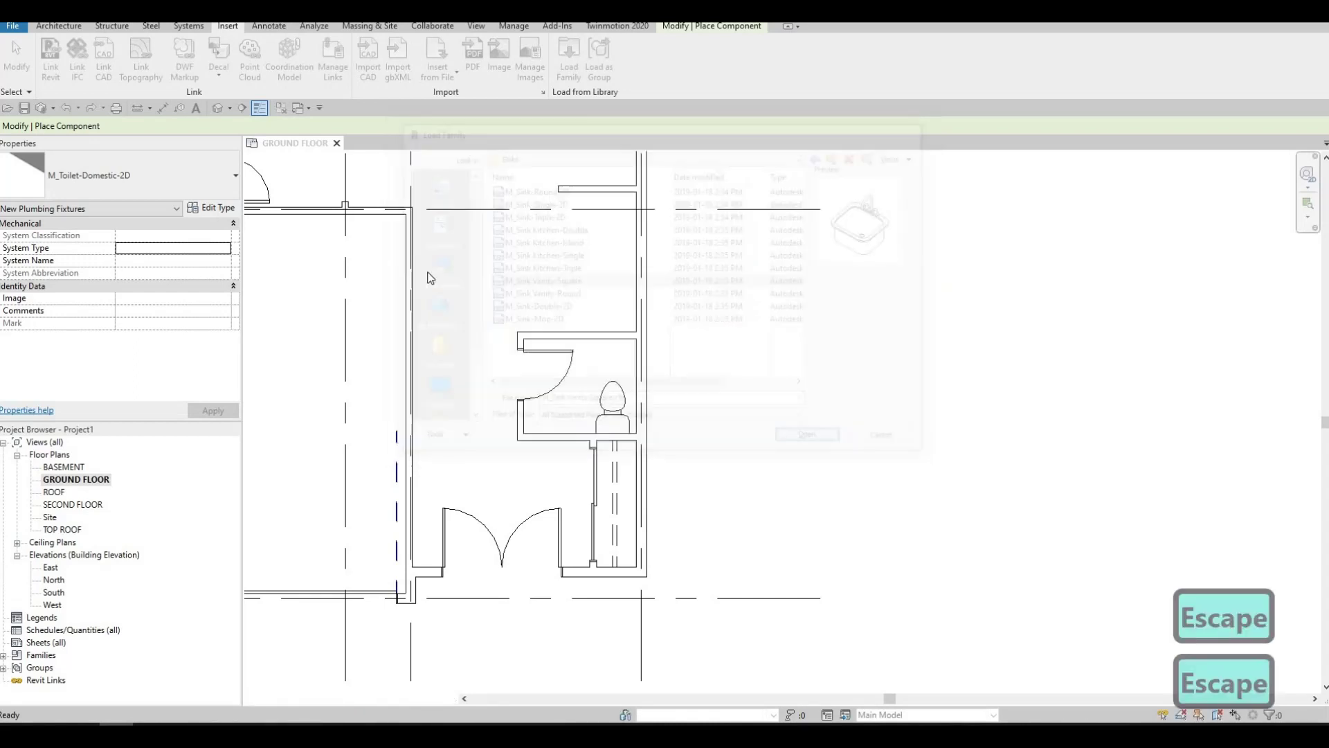
- Place a 500 x 440mm M_Sink Vanity-Square beside the toilet near the lower wall, about 340 mm from the bathroom's door-side wall
left_click(60, 27)
left_click(164, 55)
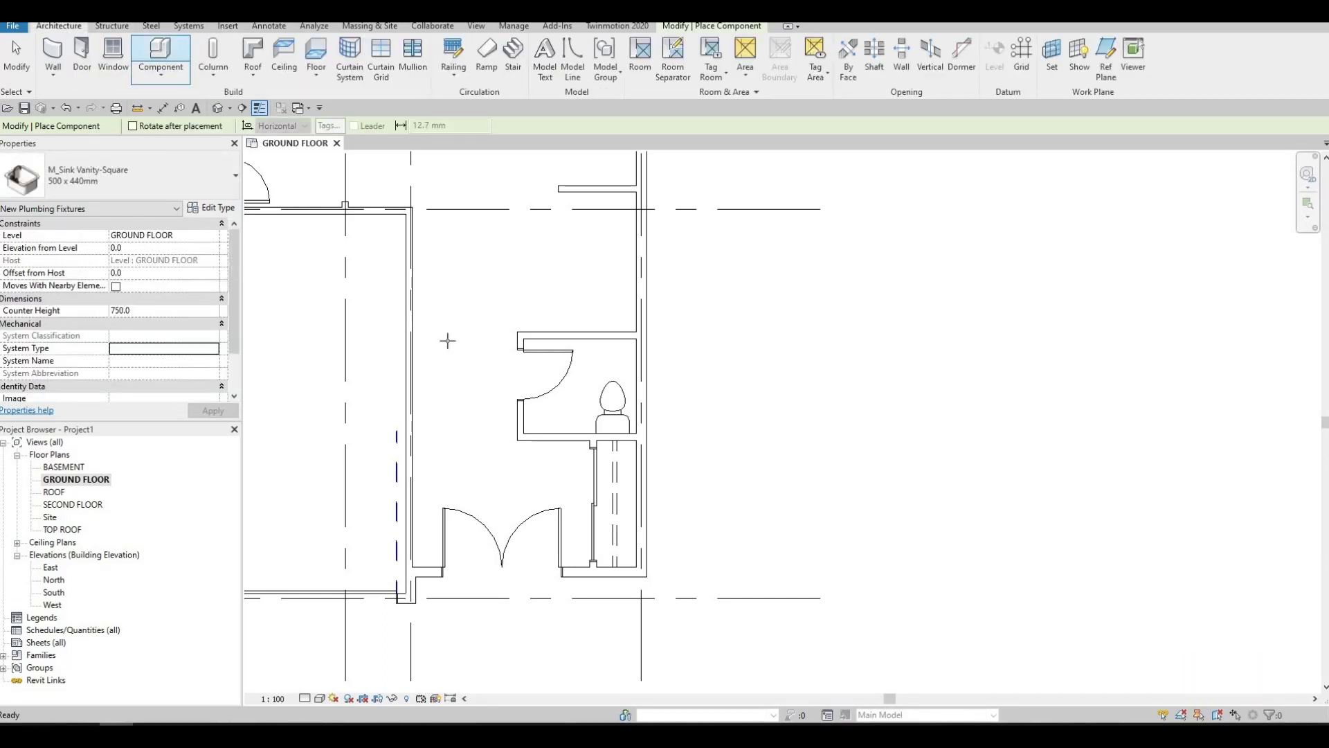
scroll(578, 398, "up", 2)
scroll(546, 422, "up", 2)
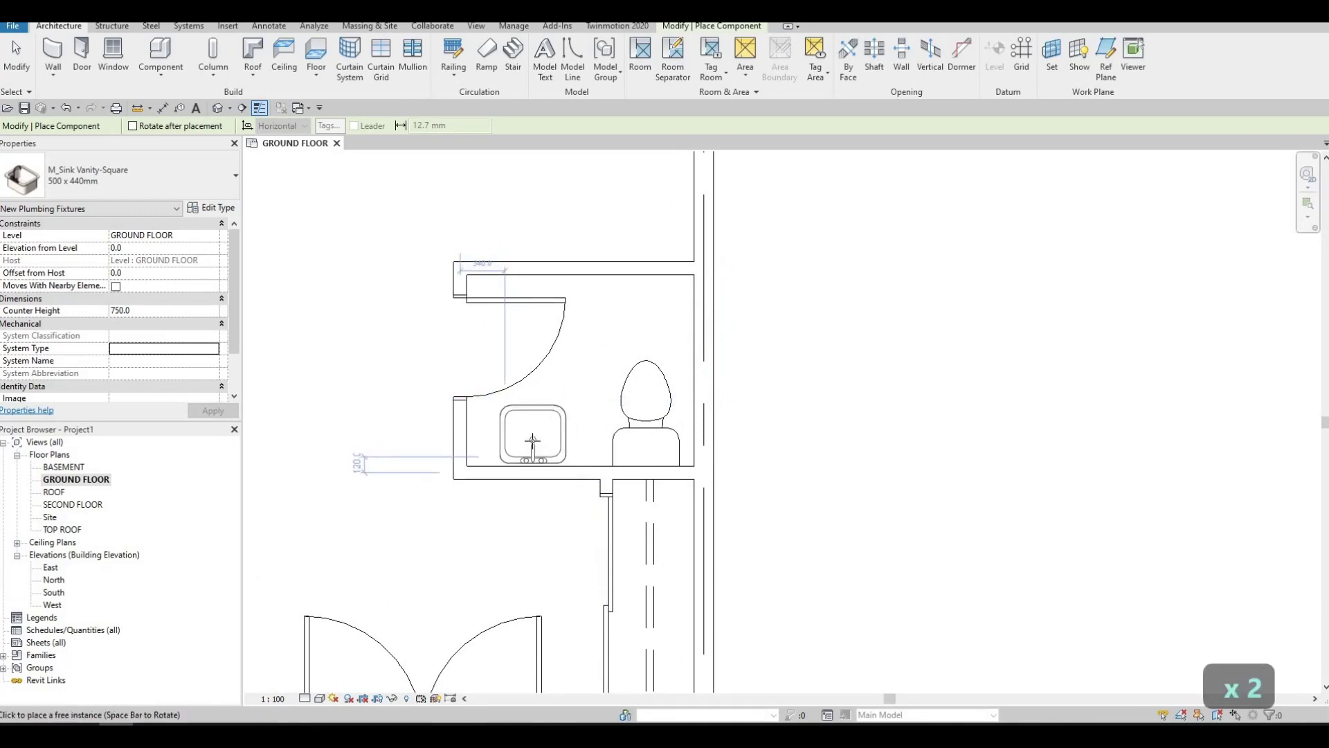
left_click(533, 441)
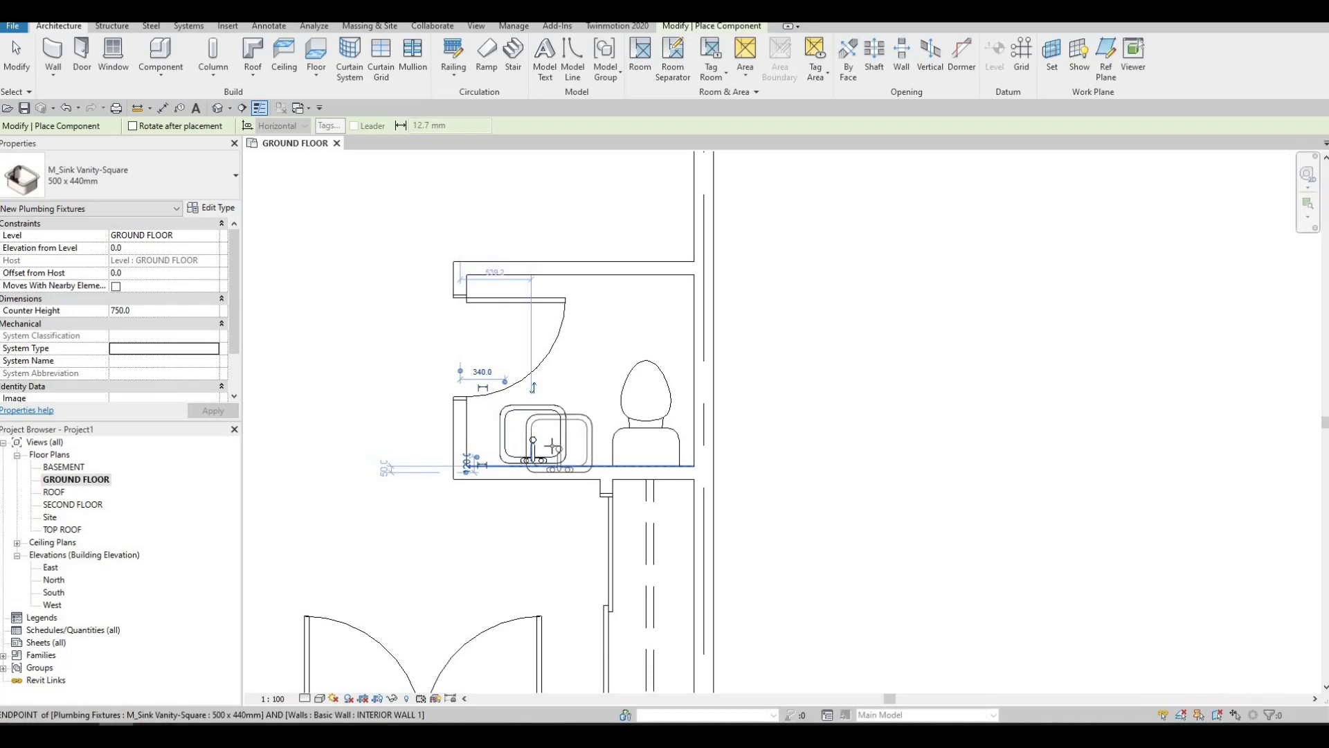
key("Escape")
key("Escape")
key("Escape")
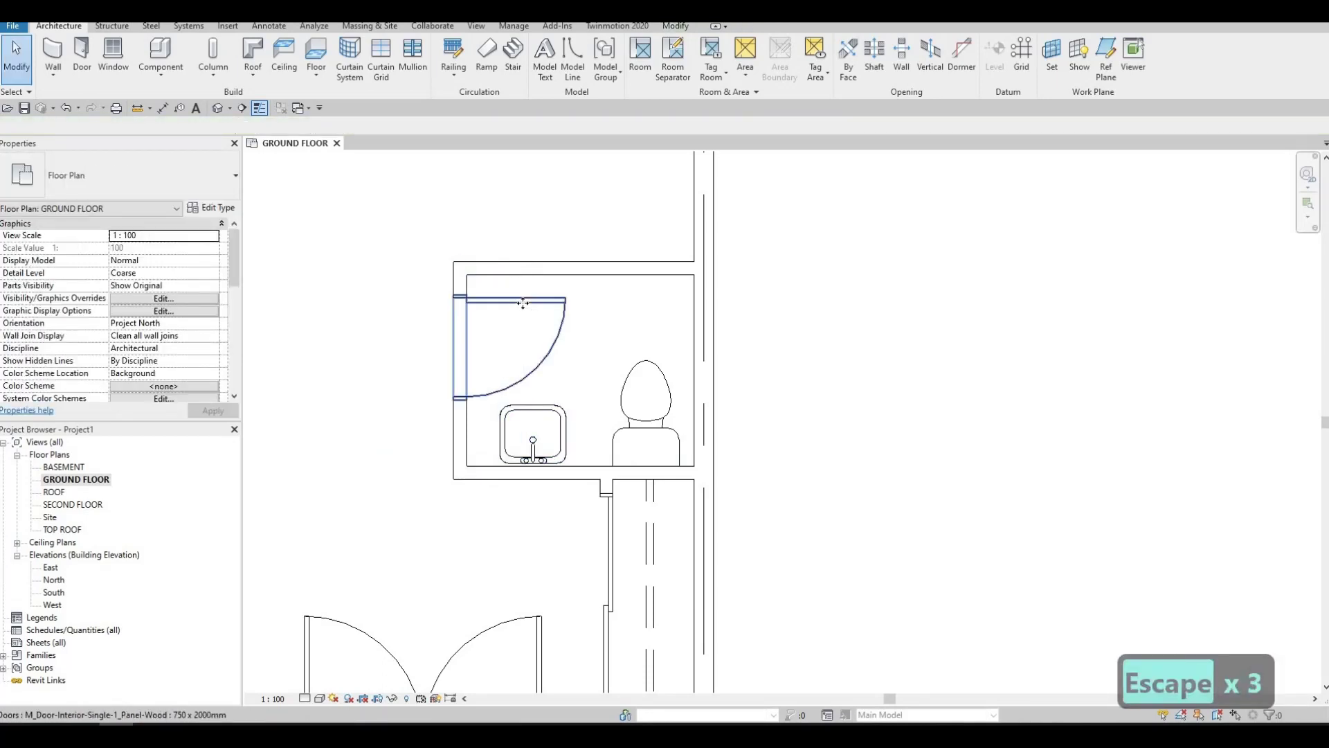
- Nudge the bathroom door away from the sink until its centre is about 540 mm from the upper wall
left_click(523, 302)
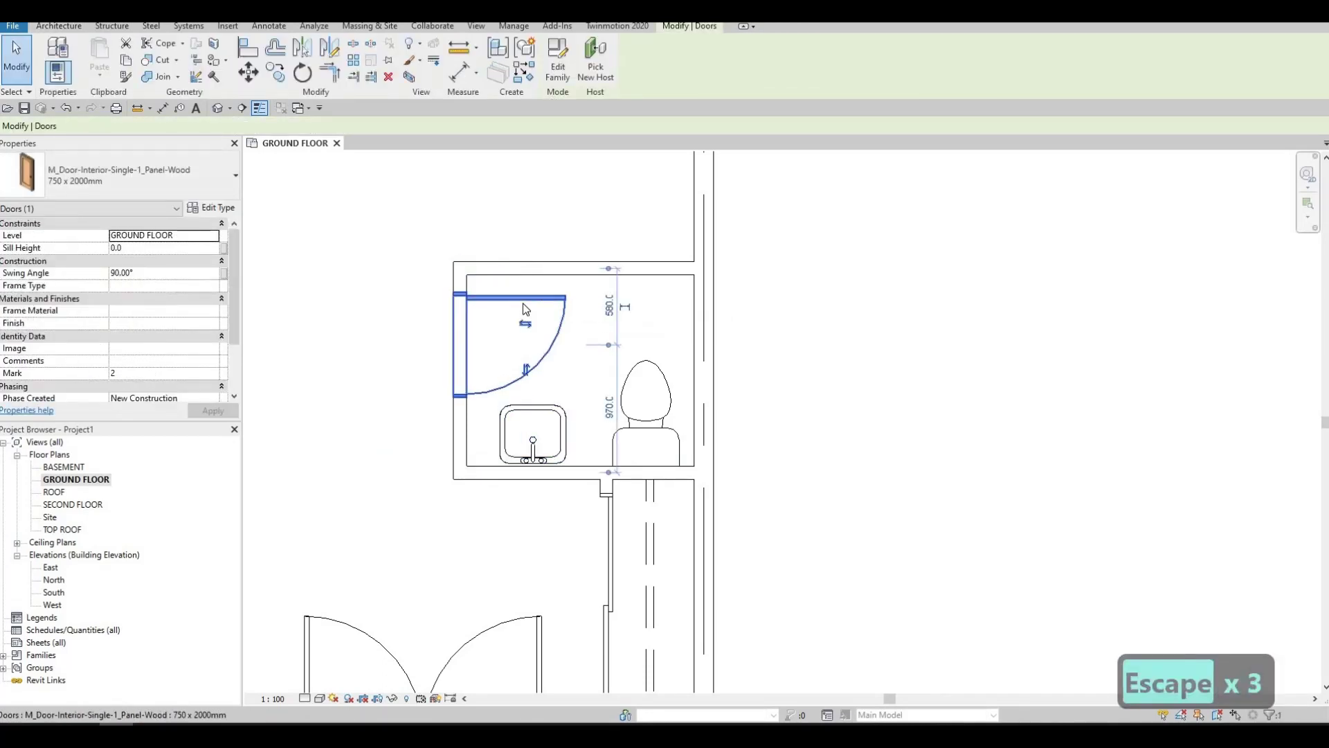
key("Up")
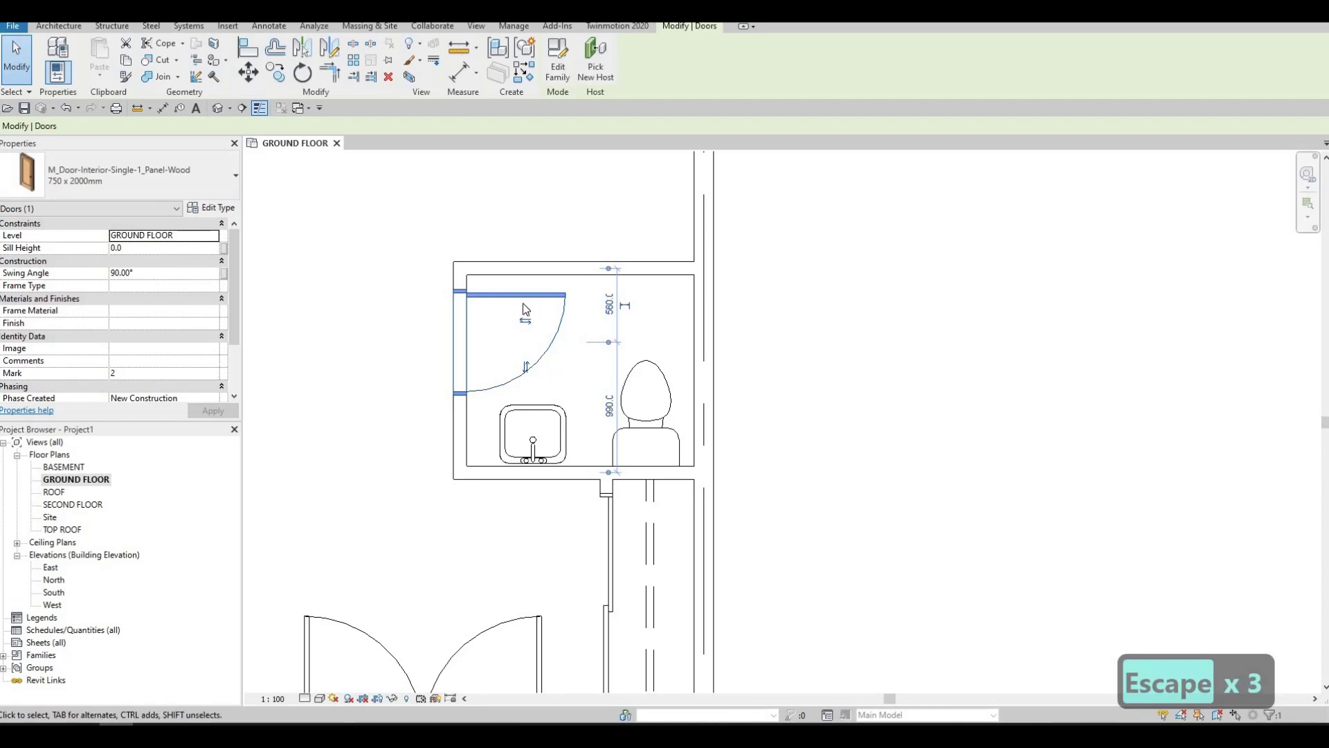
key("Up")
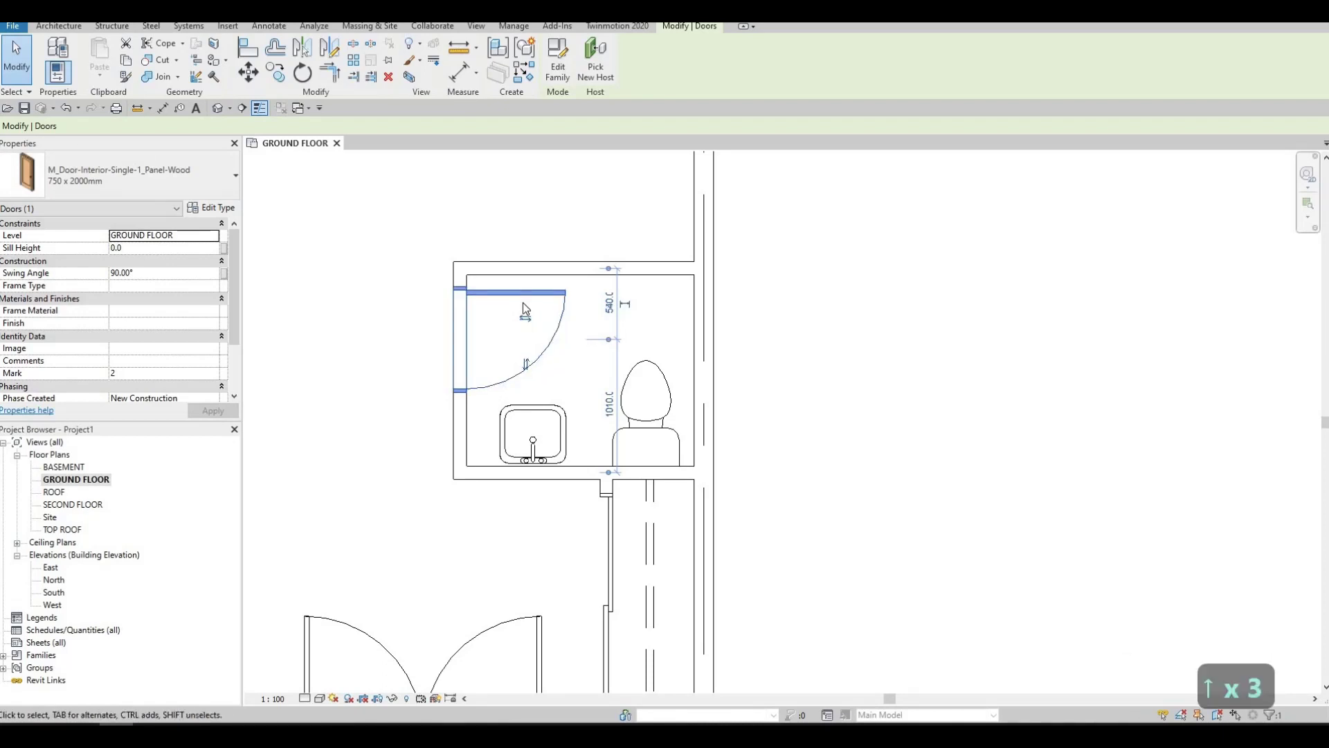
- Nudge the bathroom door closer to the upper wall until its centre is about 500 mm from that wall
key("Up")
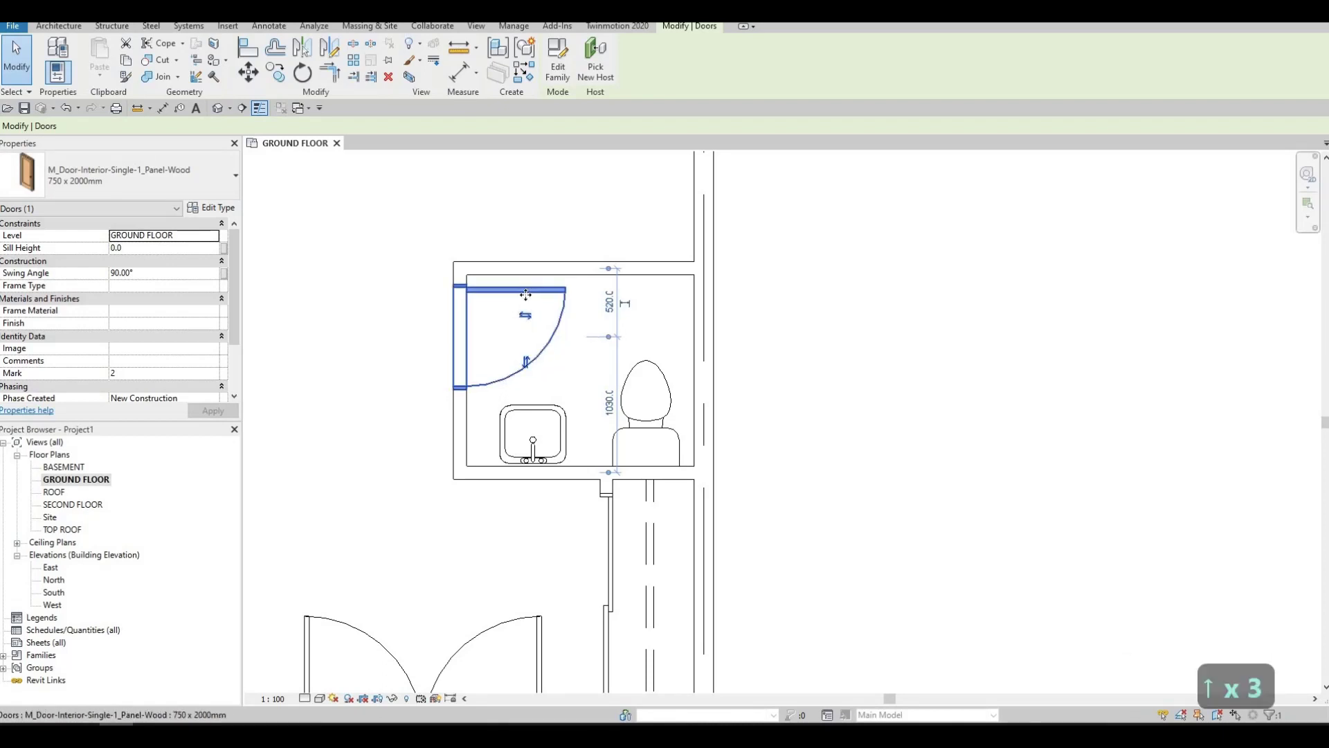
key("Up")
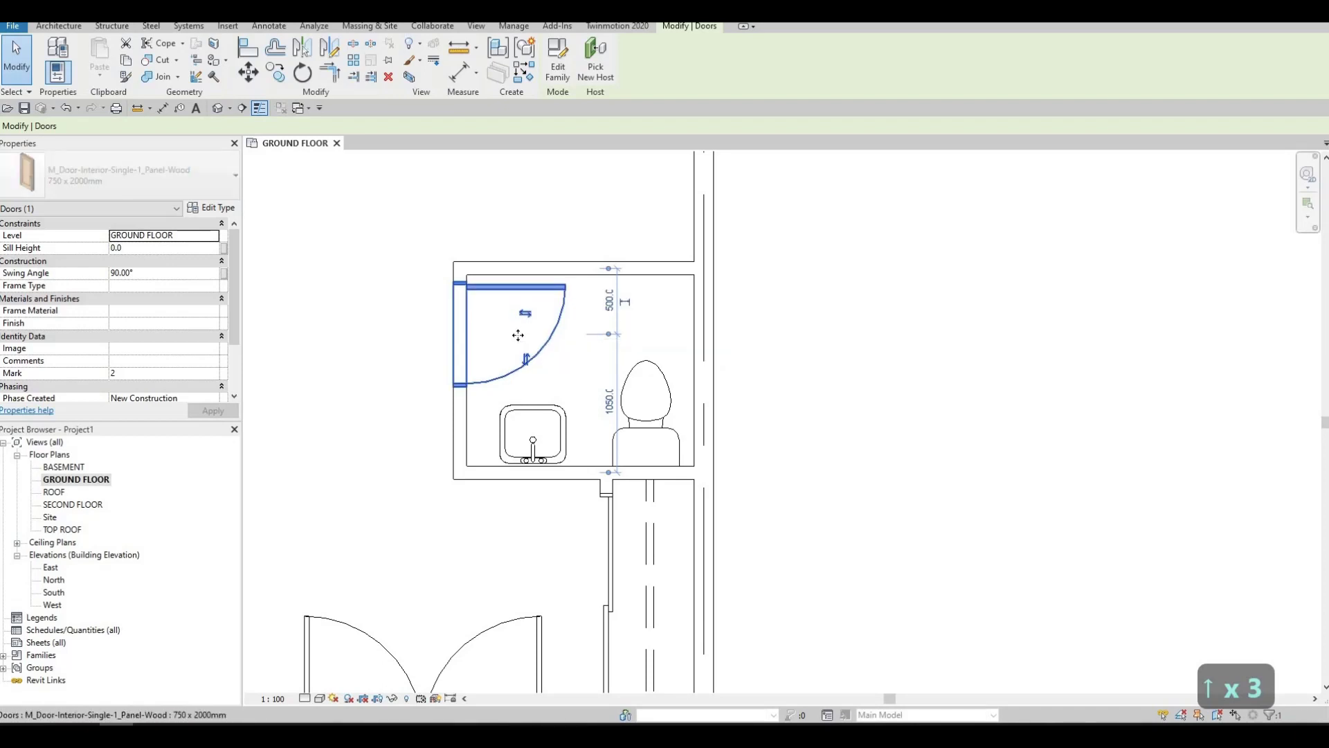
key("Down")
key("Up")
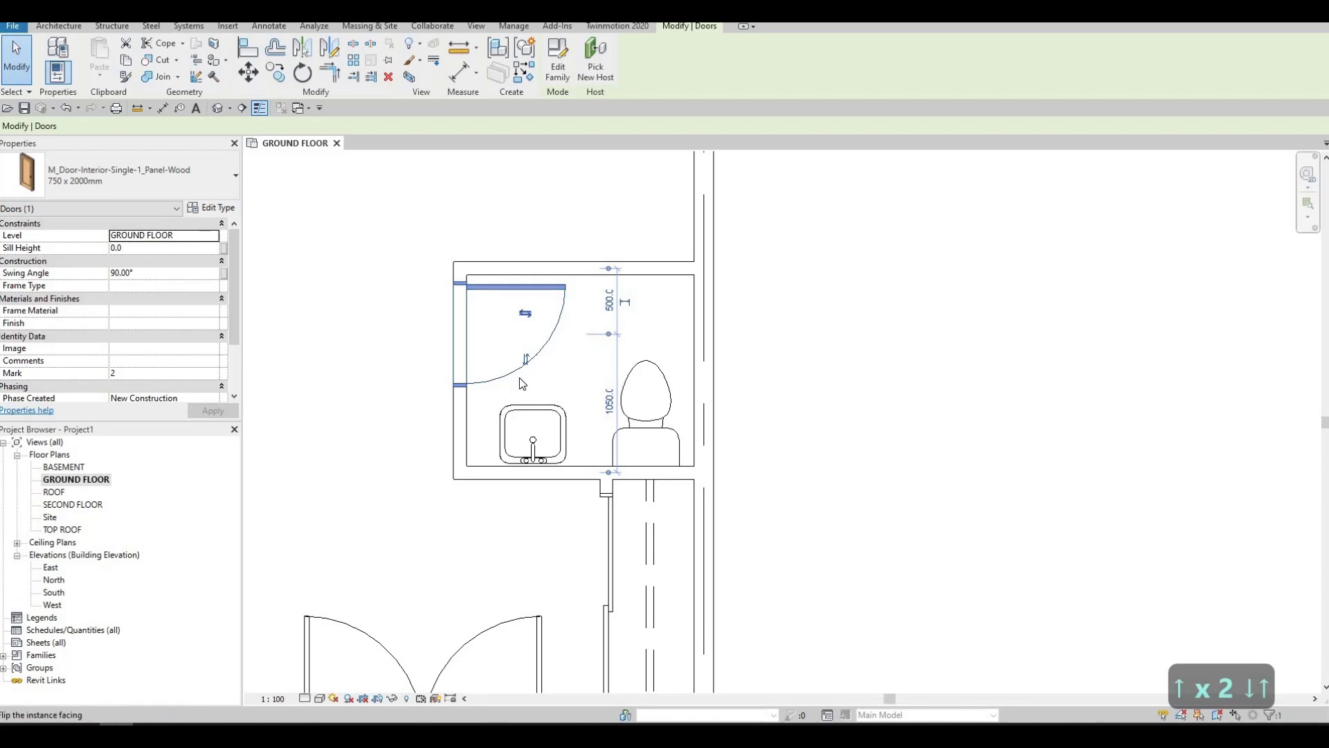
key("Escape")
key("Escape")
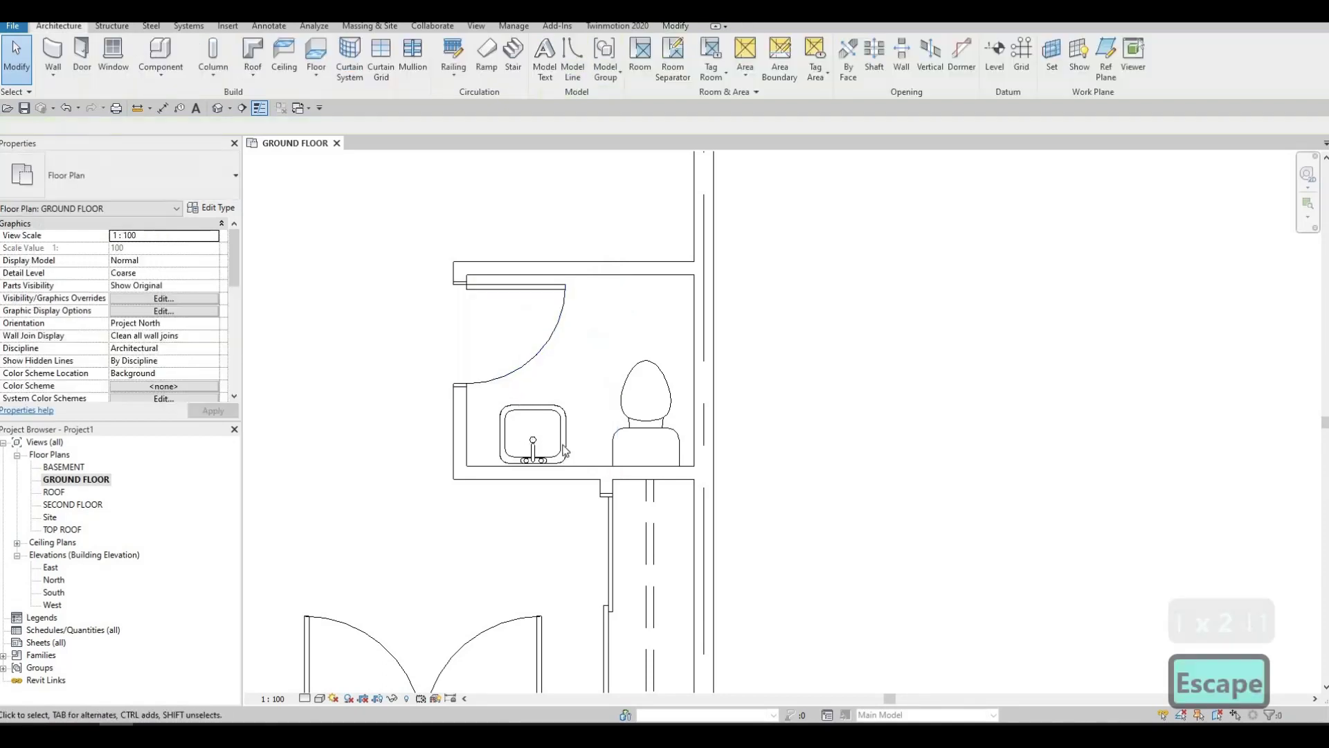
- Start loading a family and browse to the Tables folder inside the Canada library's Furniture folder
scroll(558, 484, "down", 2)
scroll(632, 439, "down", 2)
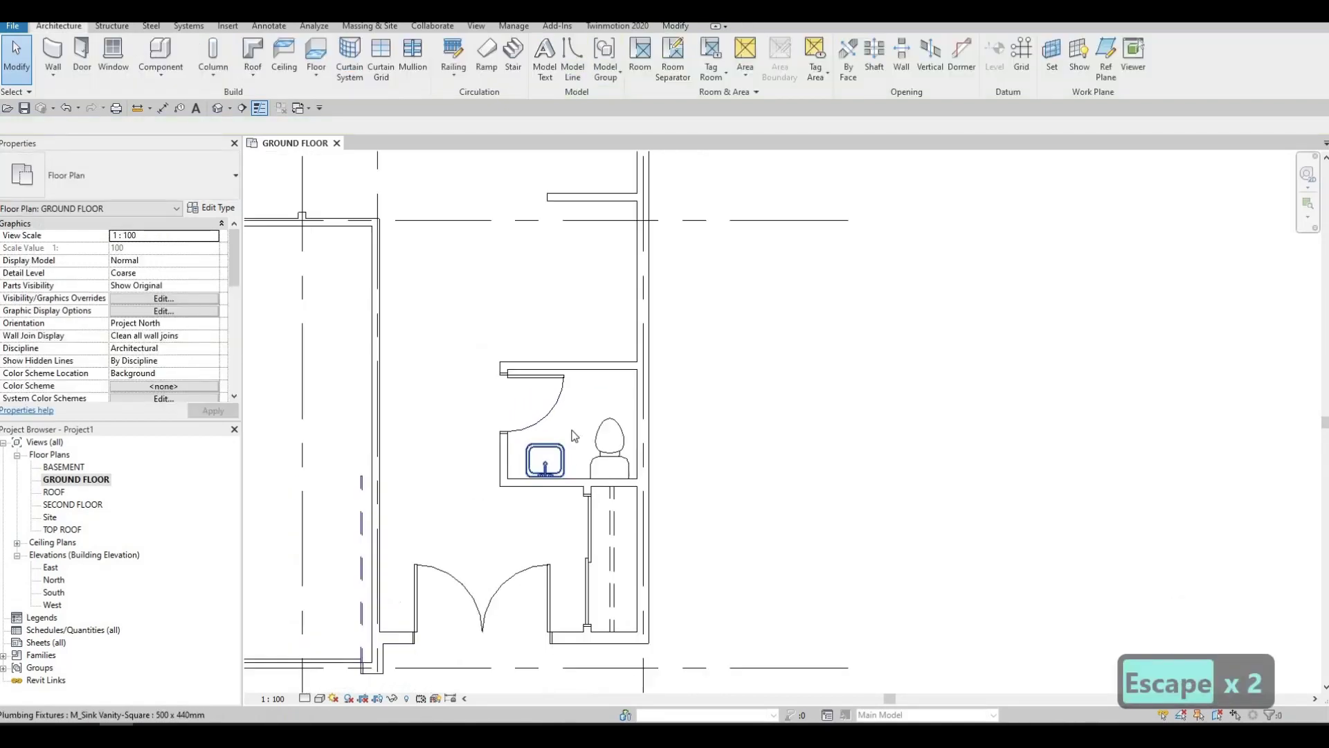
scroll(613, 374, "down", 2)
scroll(604, 433, "down", 3)
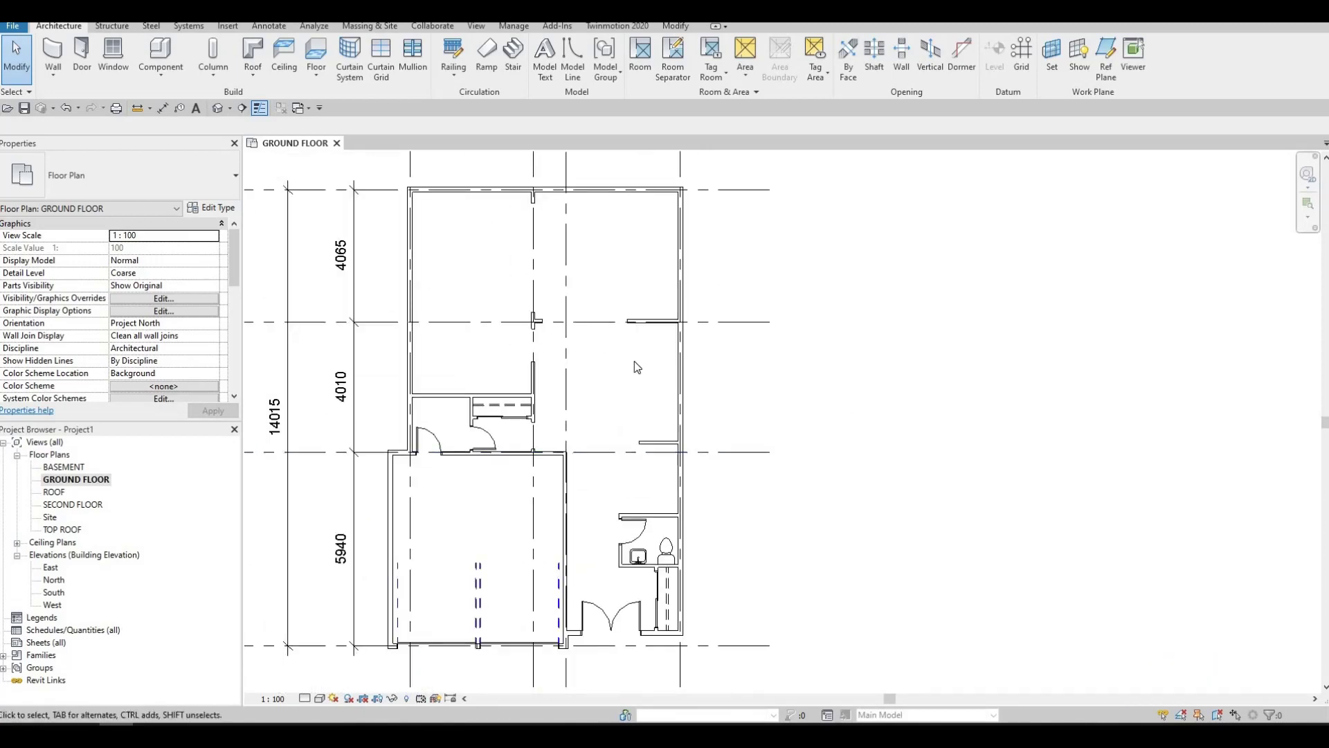
scroll(627, 388, "up", 2)
middle_click_drag(612, 393, 605, 438)
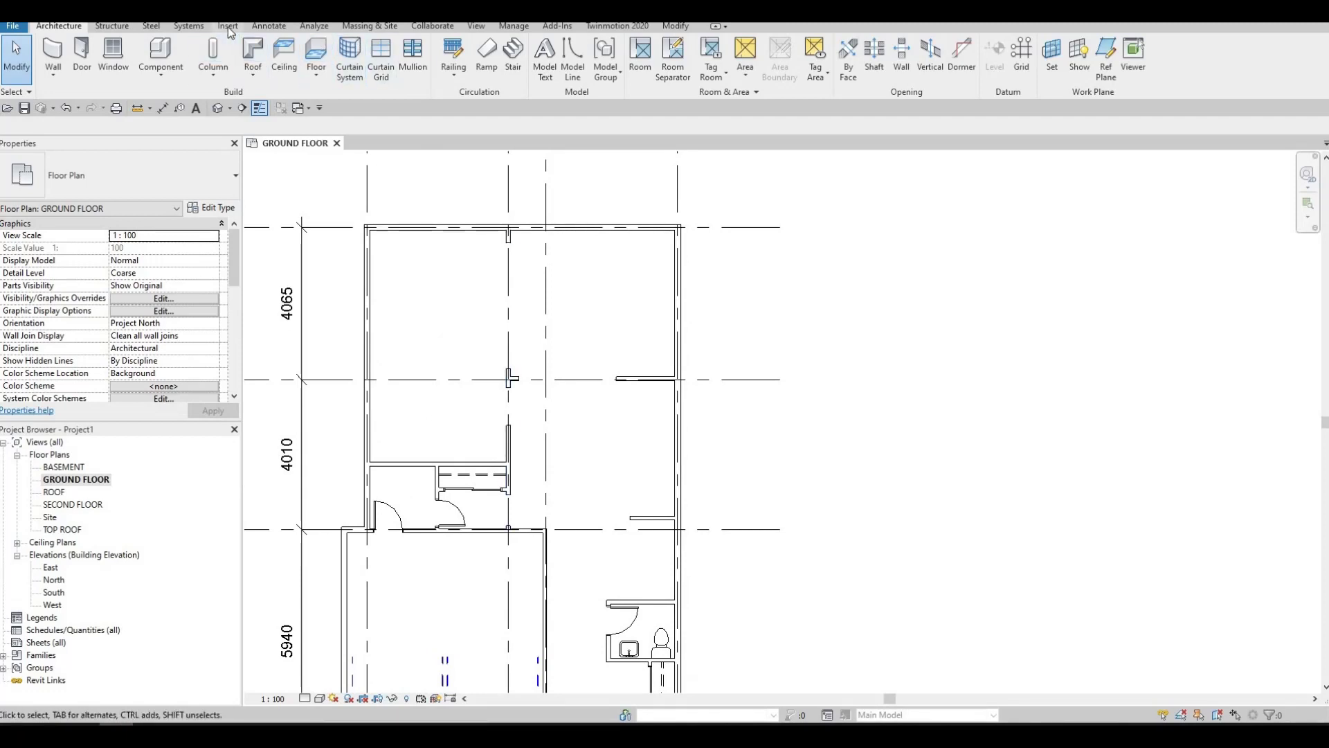
scroll(580, 83, "down", 4)
left_click(568, 62)
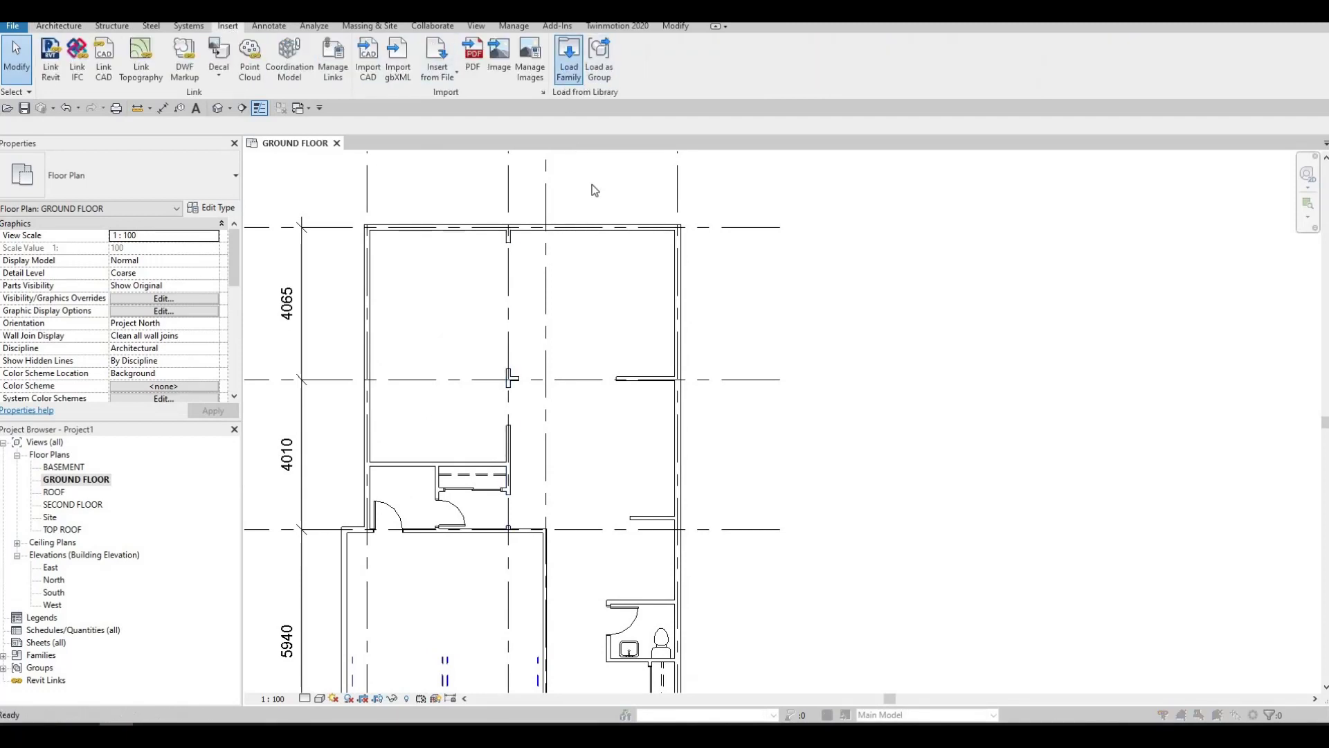
left_click(706, 155)
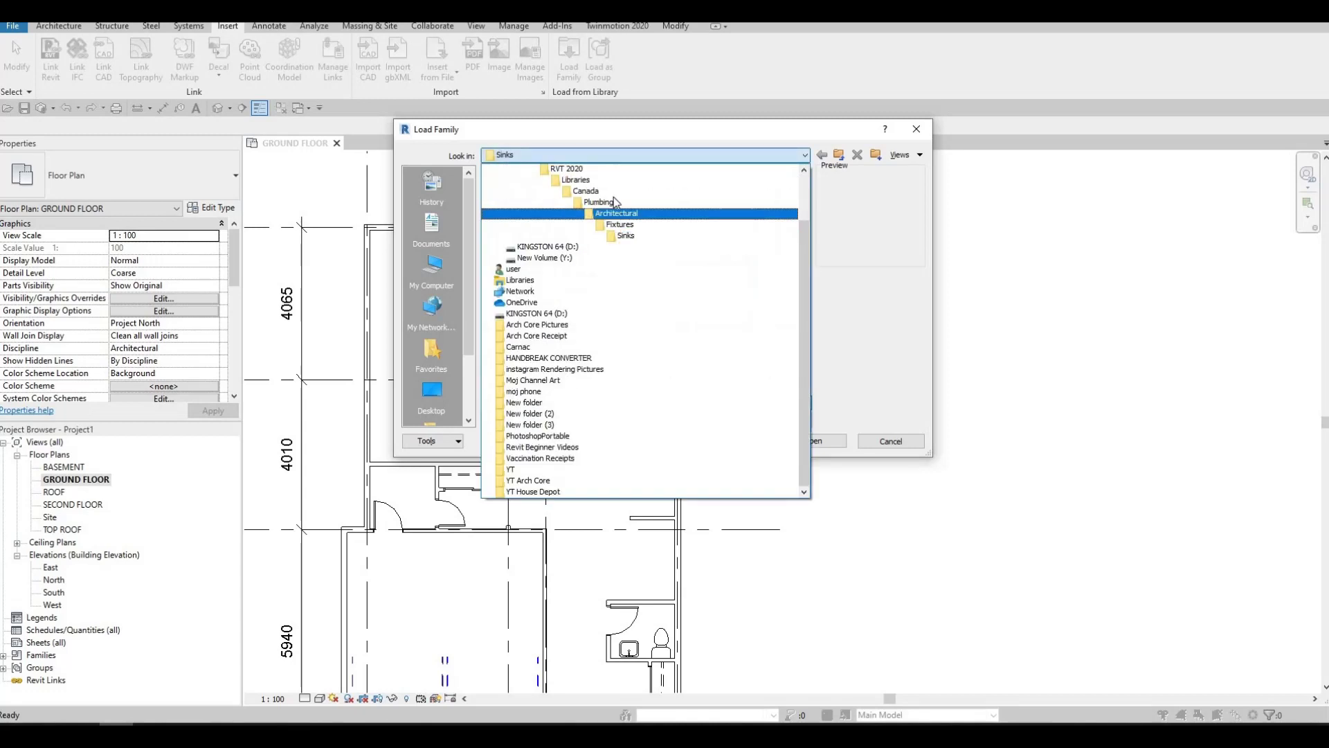
left_click(597, 191)
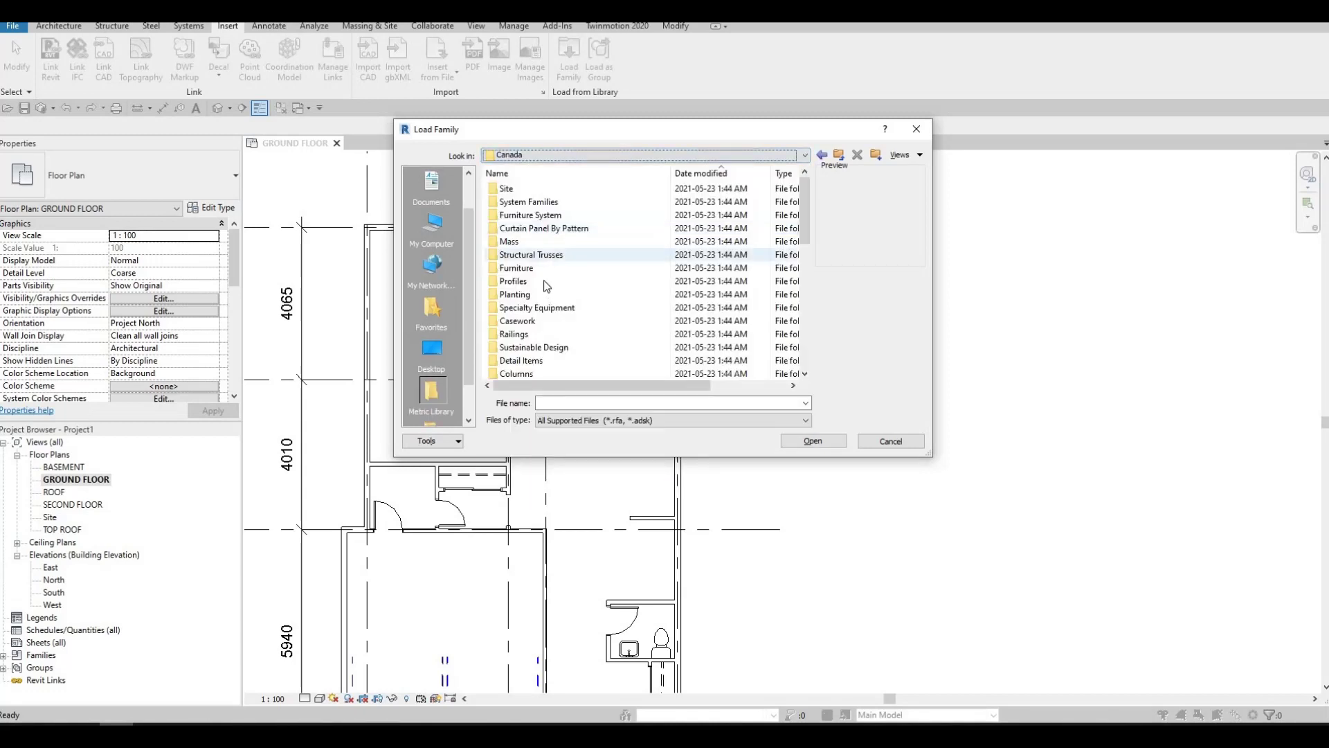
double_click(541, 269)
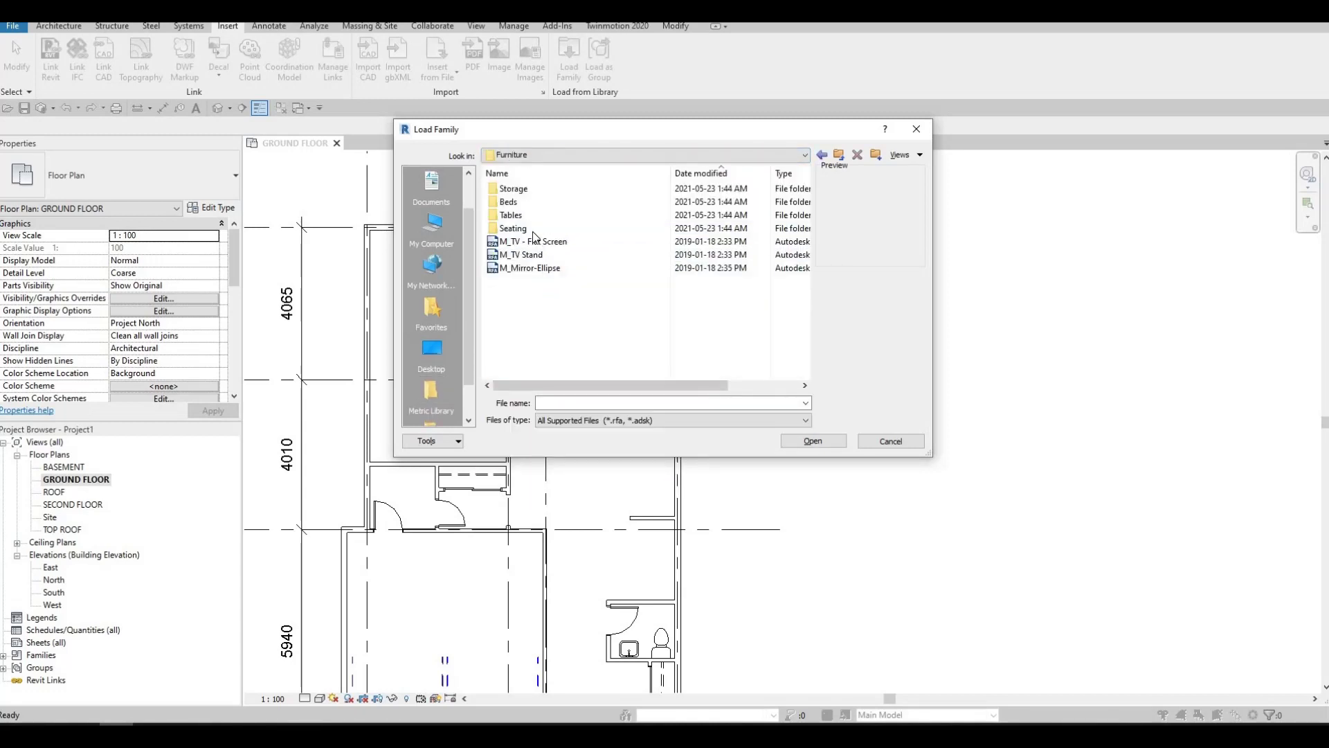
left_click(529, 216)
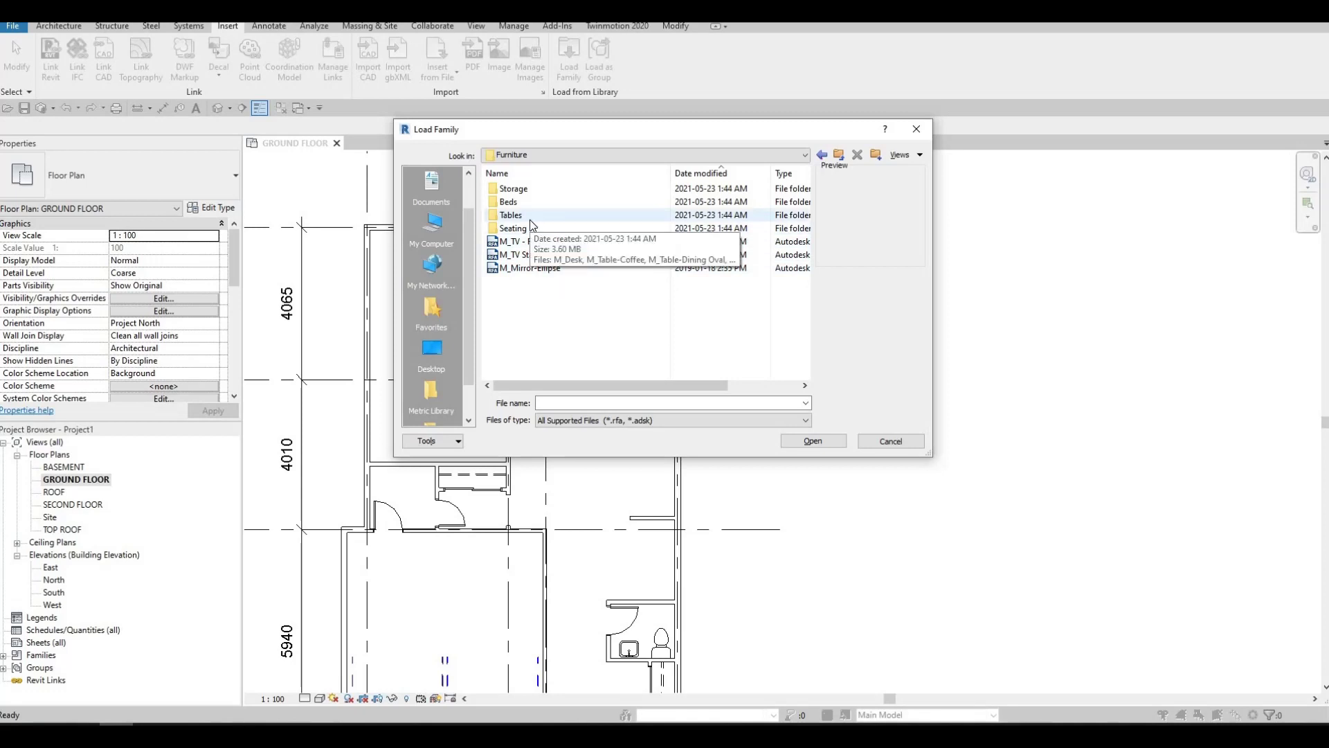
key("Return")
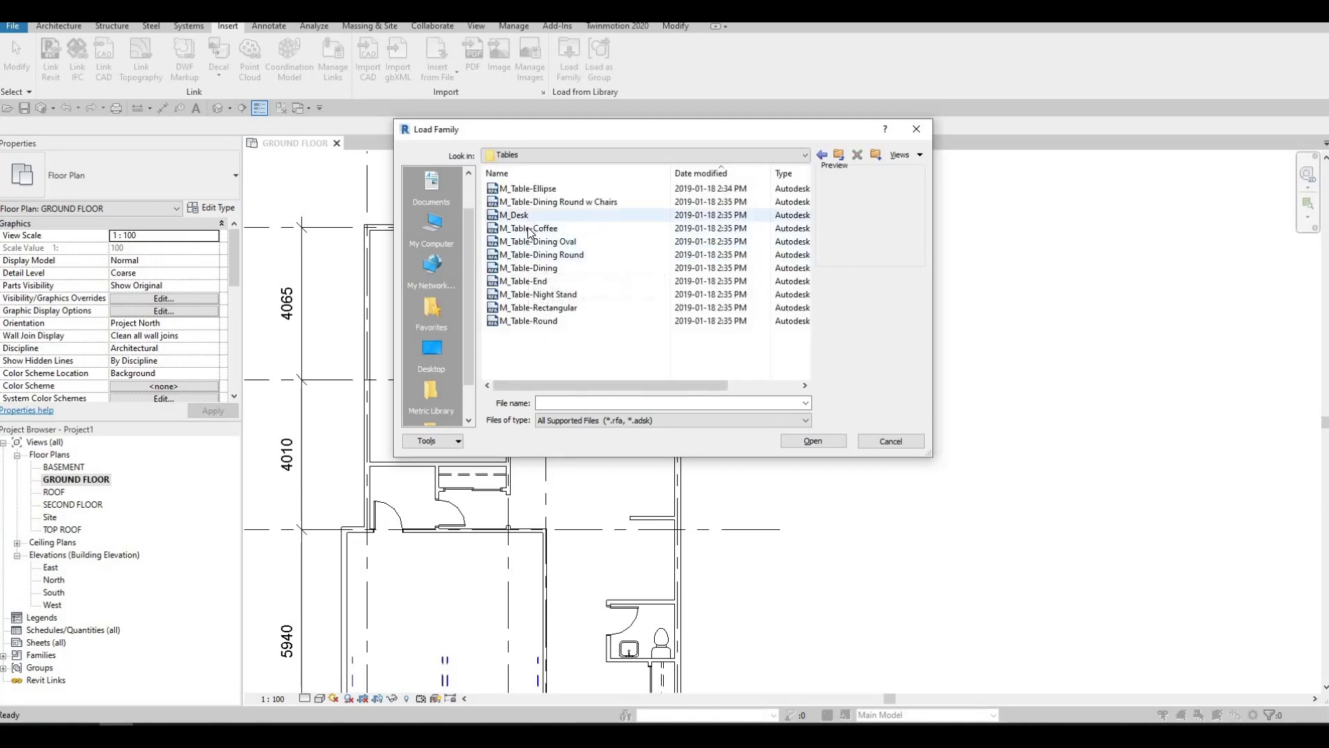
- Preview the available table families and load M_Table-Dining Round w Chairs
left_click(529, 230)
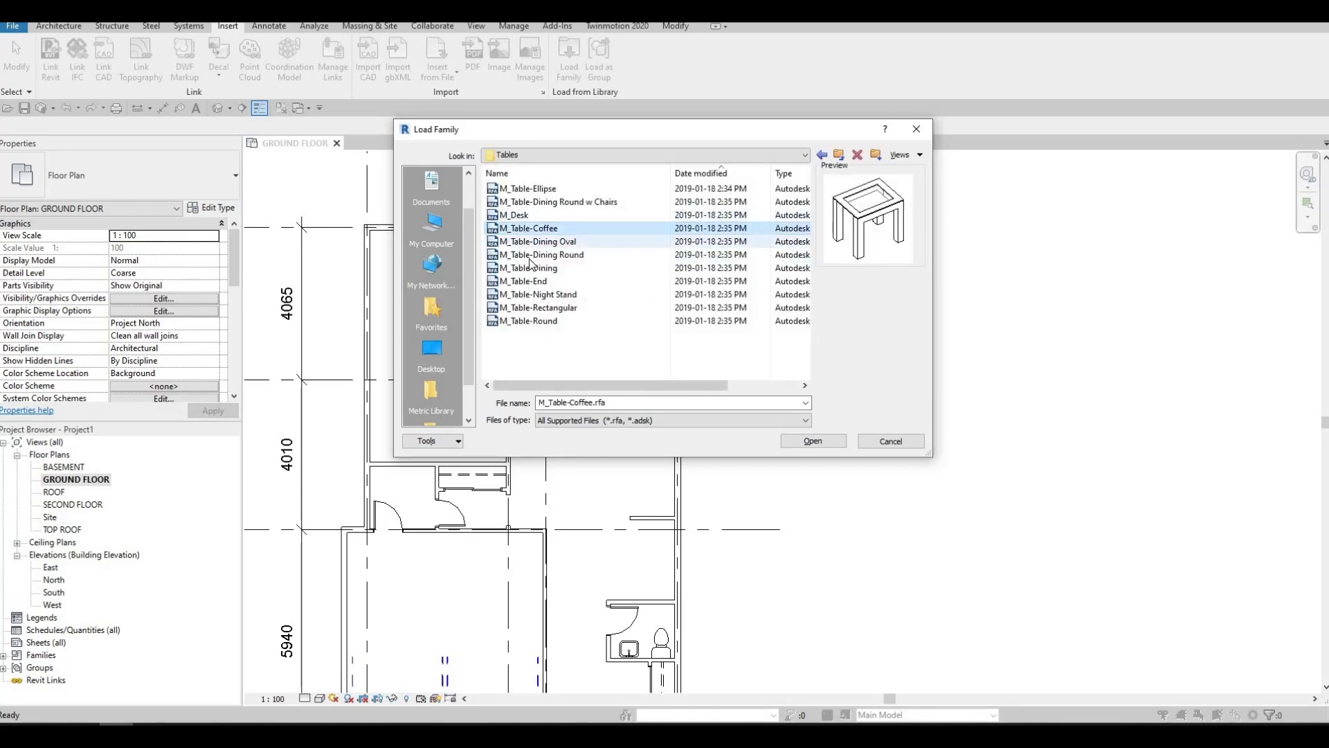
left_click(537, 242)
left_click(529, 268)
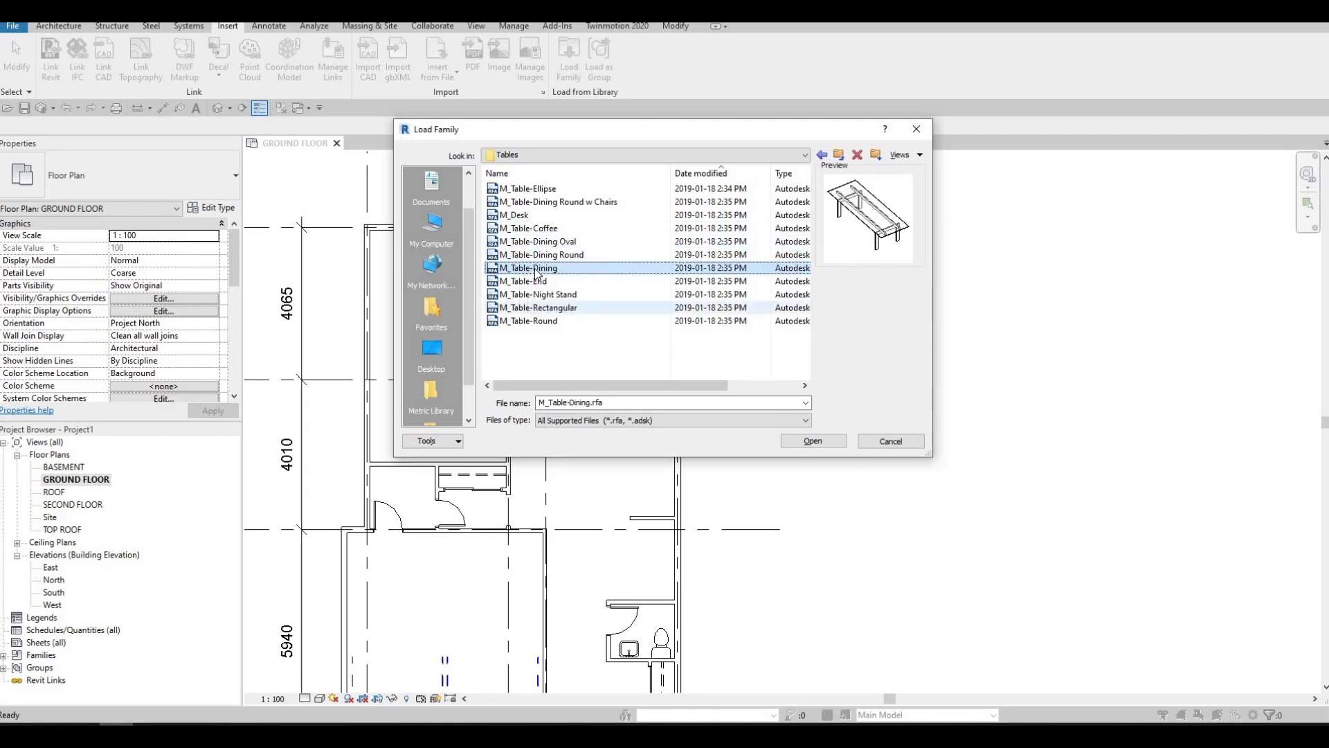
left_click(536, 319)
left_click(530, 282)
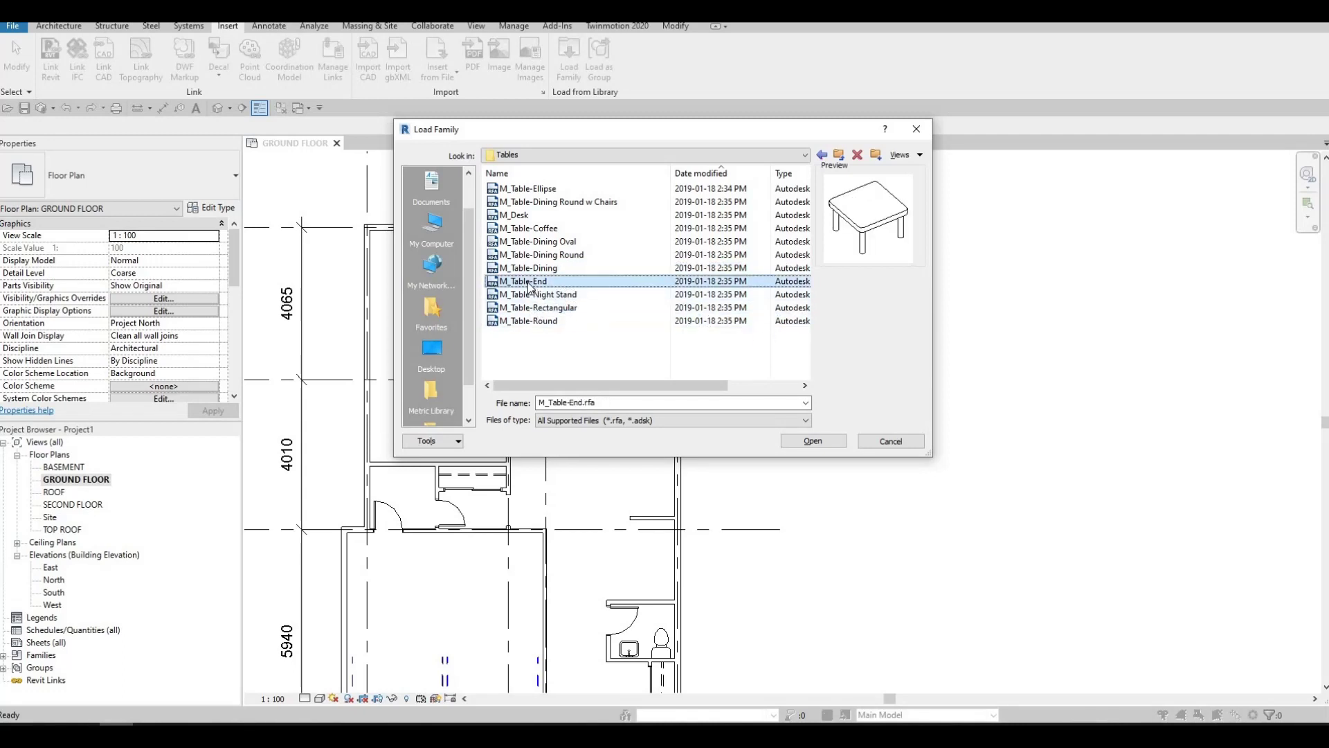
key("Up")
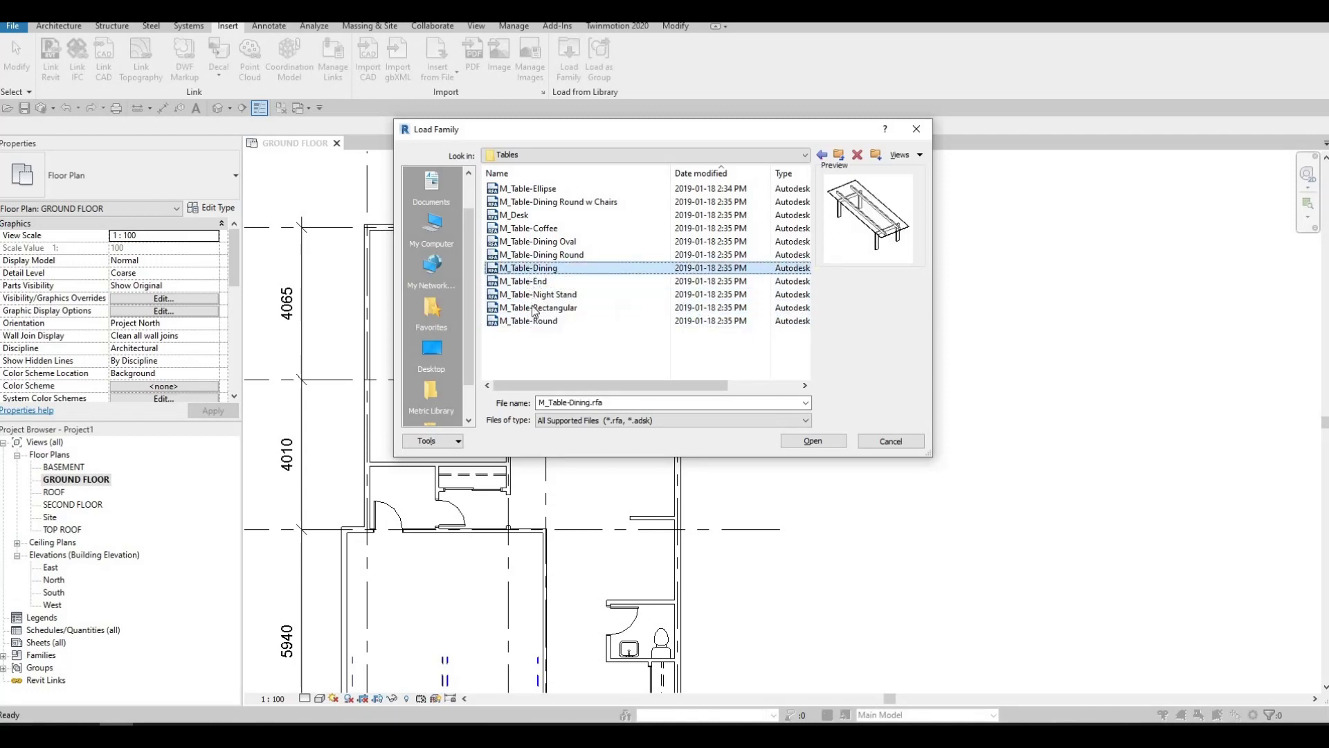
left_click(530, 294)
left_click(524, 190)
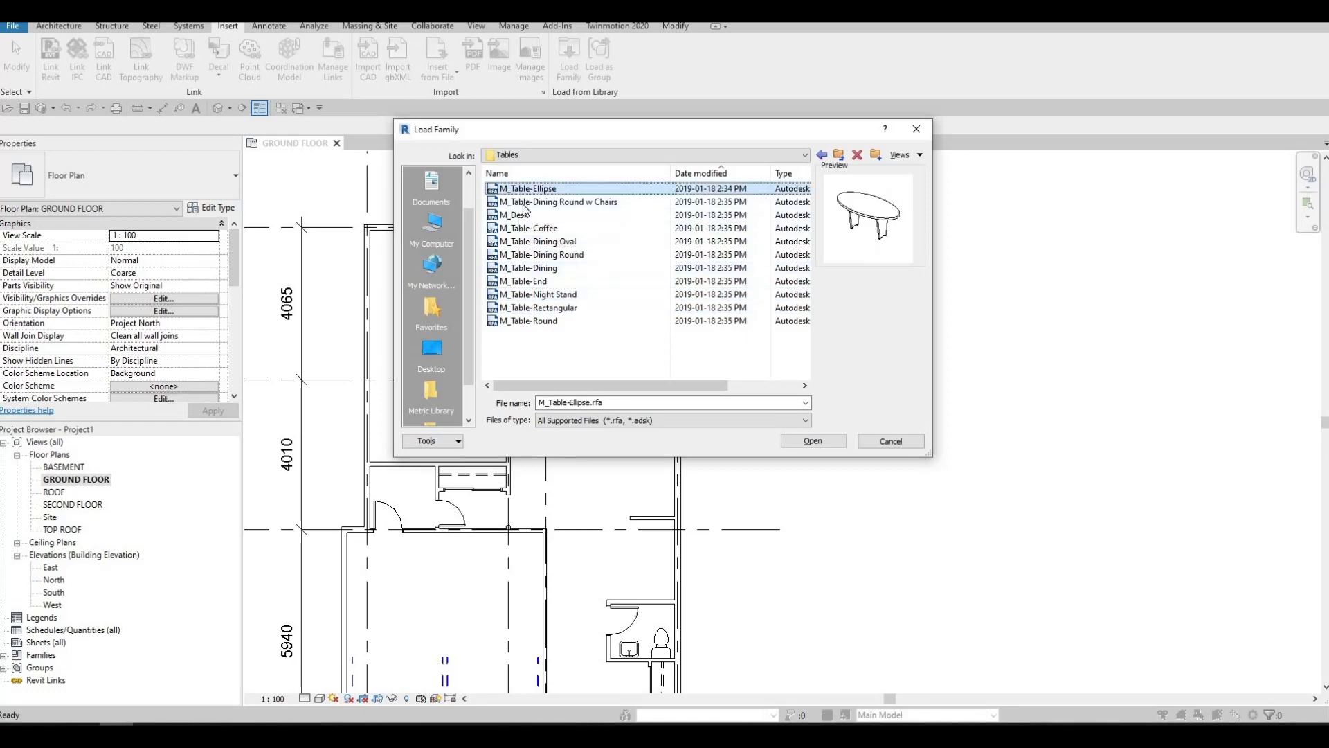
left_click(535, 202)
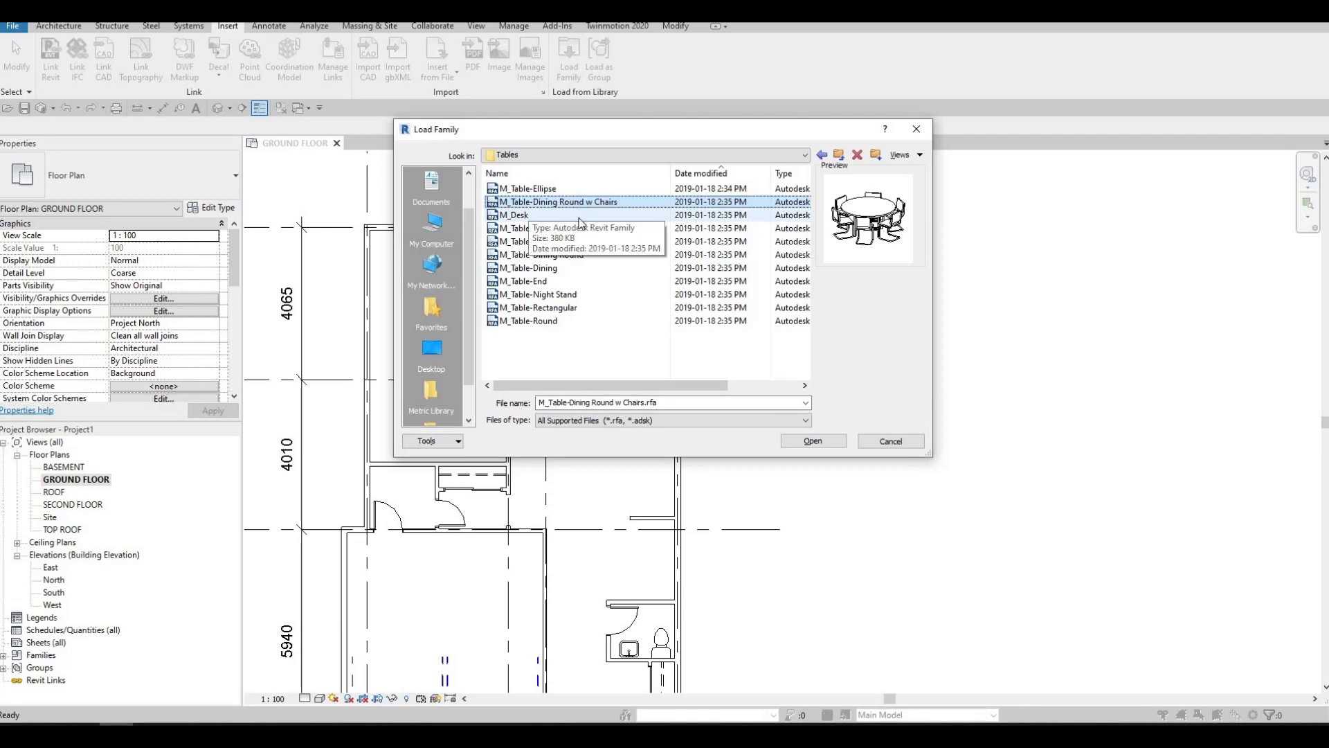
left_click(812, 441)
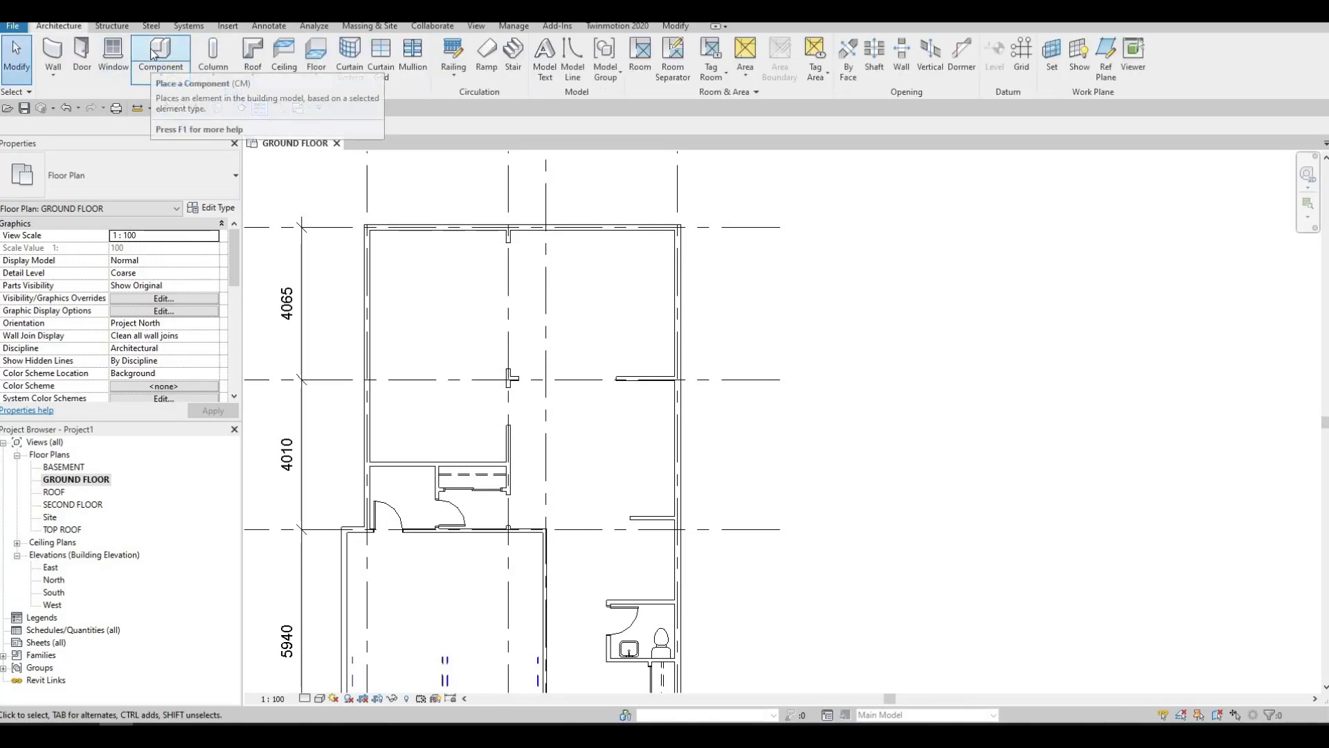
- Place a 0915mm Diameter M_Table-Dining Round w Chairs in the plan's upper-left room, about 1200 mm below the upper exterior wall's grid line
left_click(160, 57)
scroll(415, 277, "up", 2)
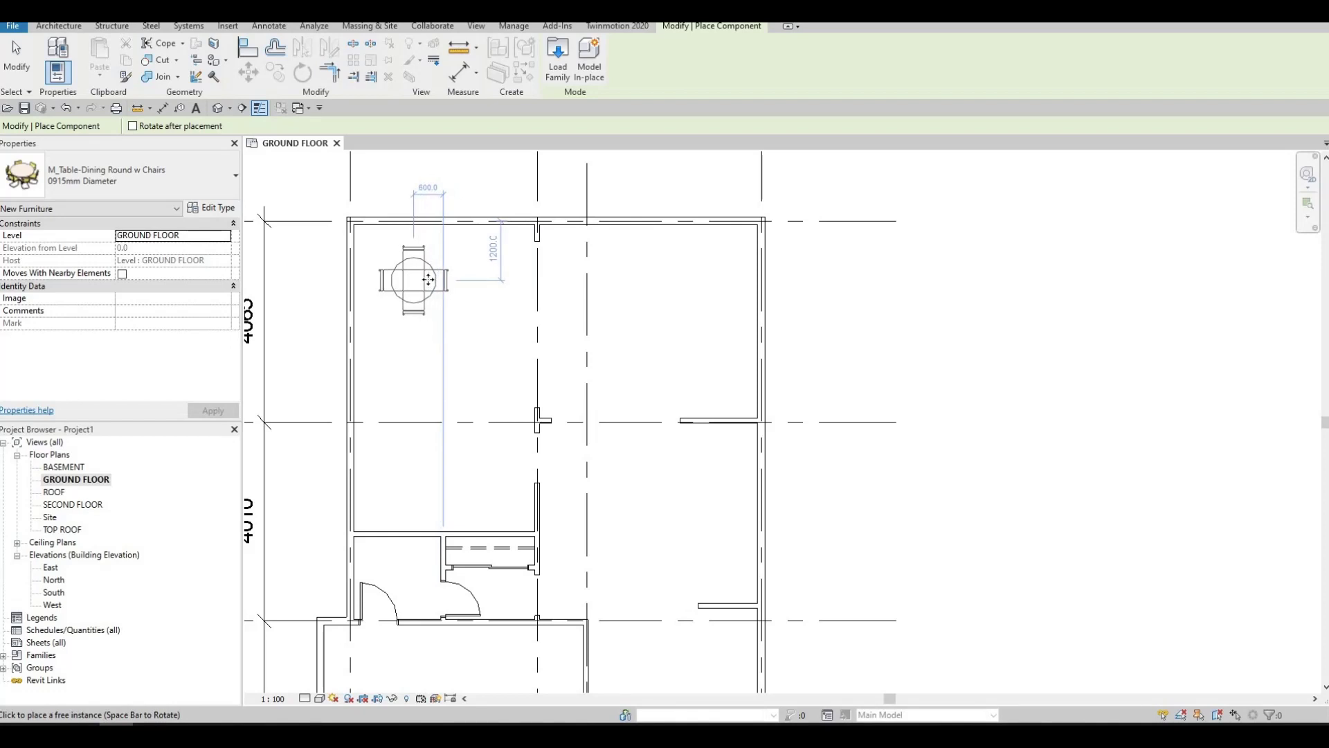
left_click(428, 280)
key("Escape")
key("Escape")
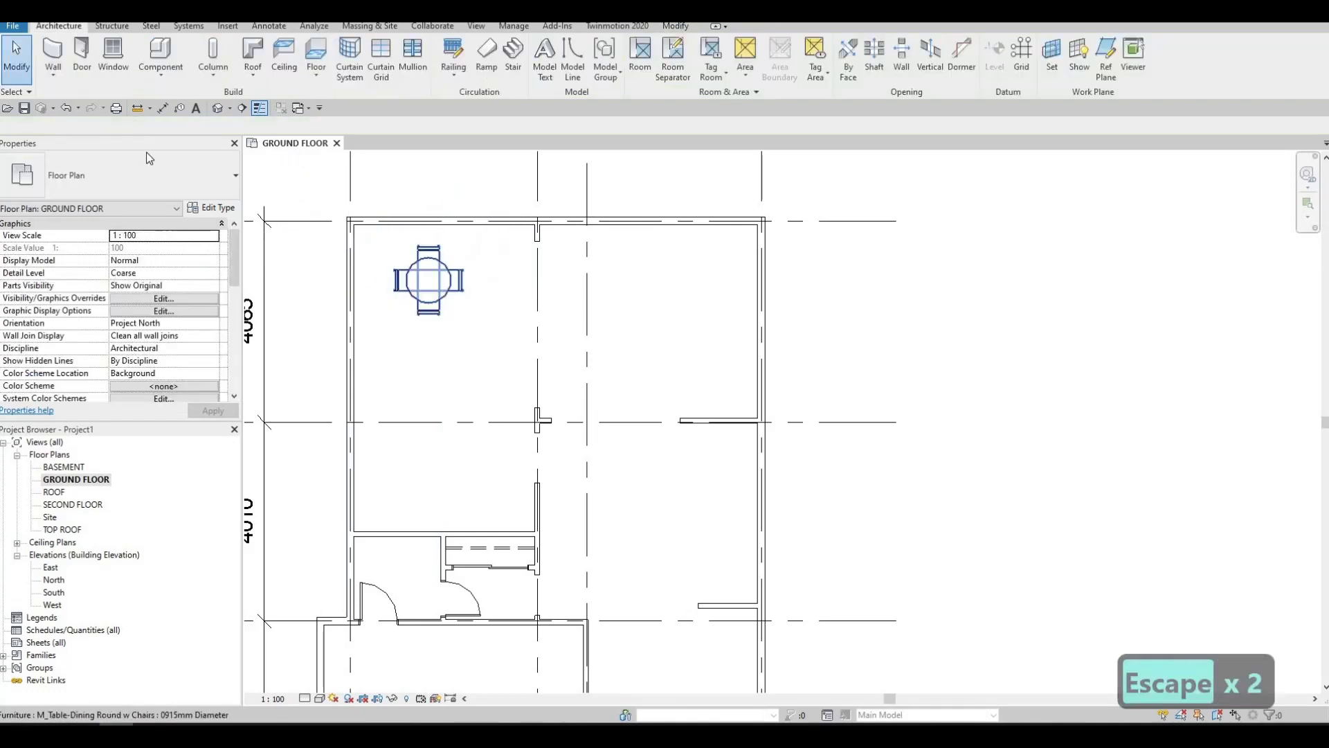
- Change the placed round dining table to the 1525mm Diameter type
left_click(428, 280)
left_click(163, 177)
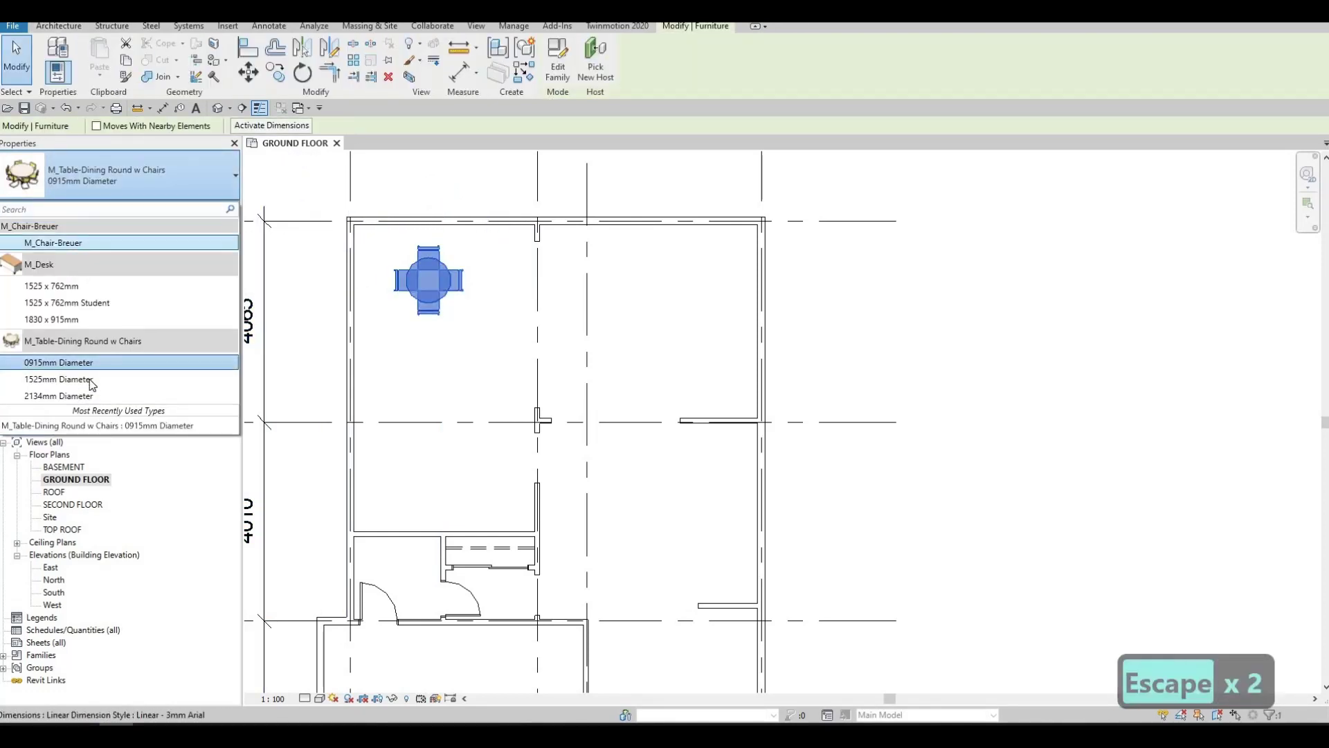
left_click(228, 379)
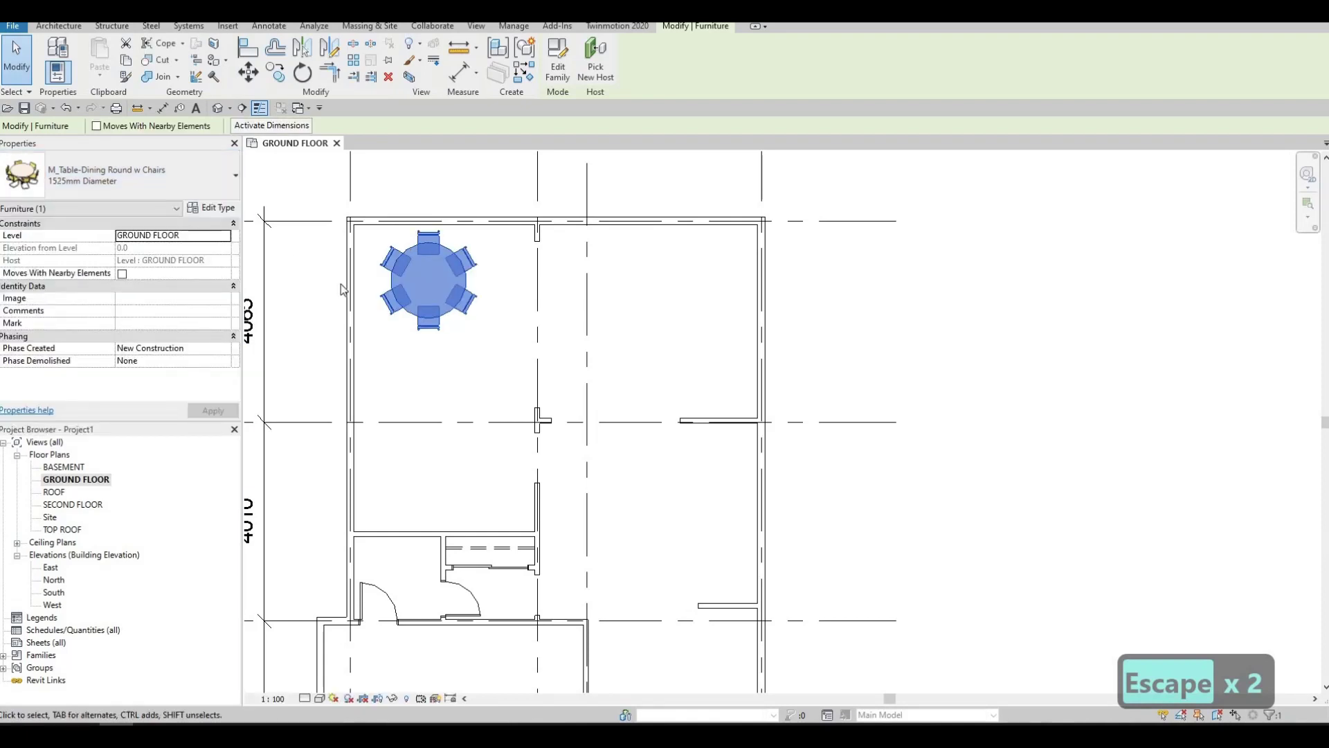
scroll(381, 279, "up", 1)
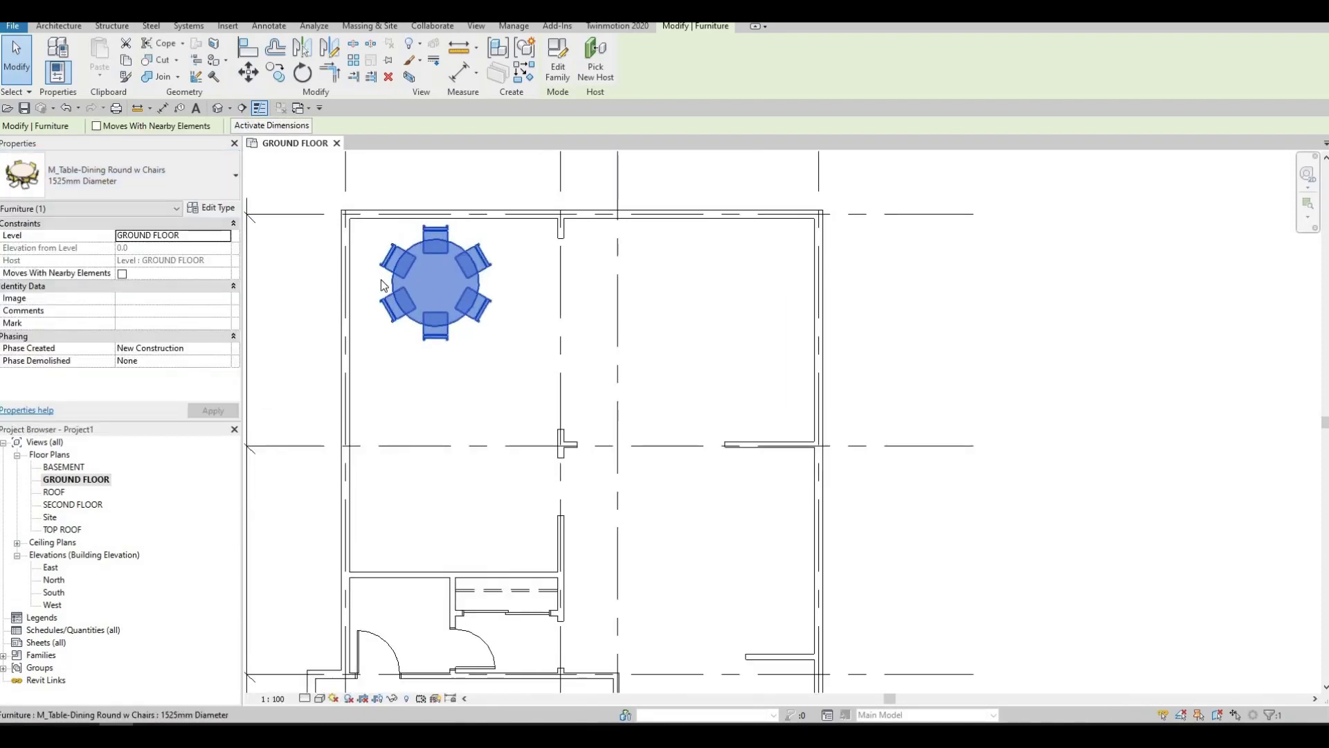
- Nudge the round dining table two increments away from the upper wall and two increments towards the left exterior wall
key("Down")
key("Down")
key("Left")
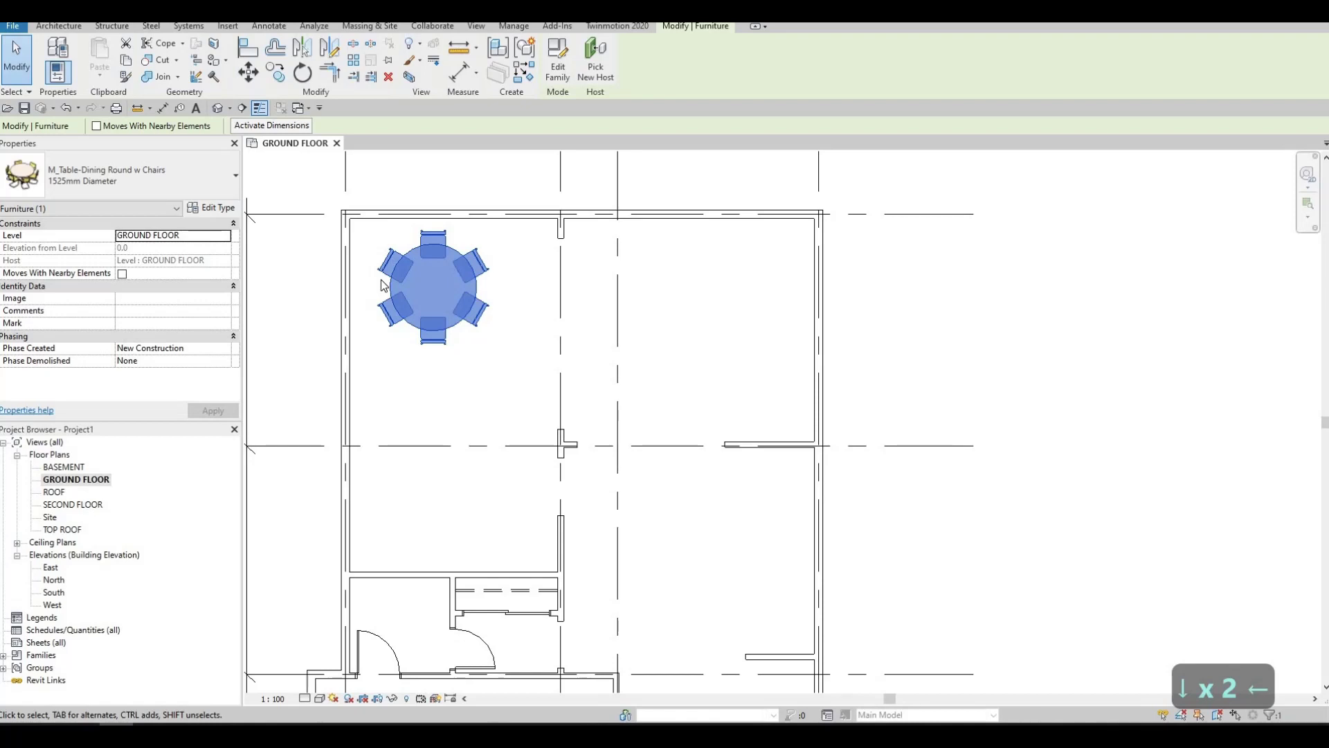
key("Left")
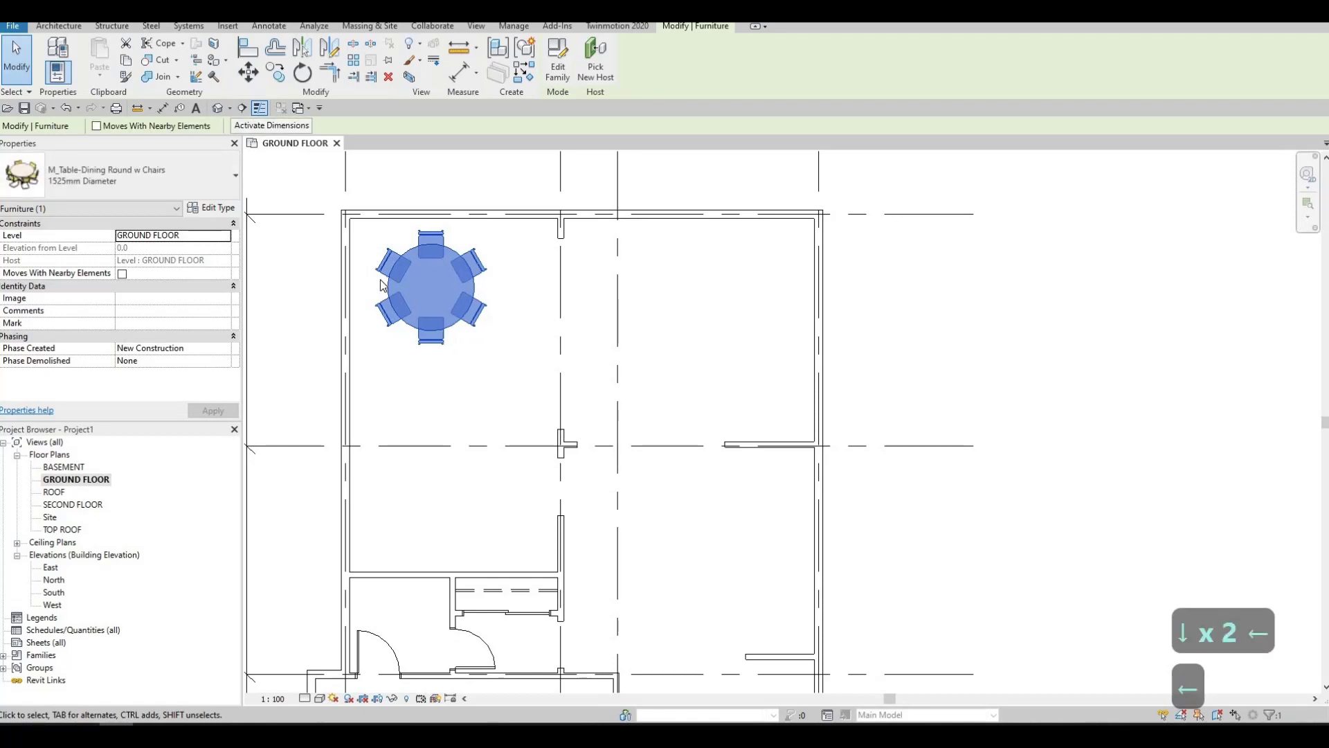
key("Escape")
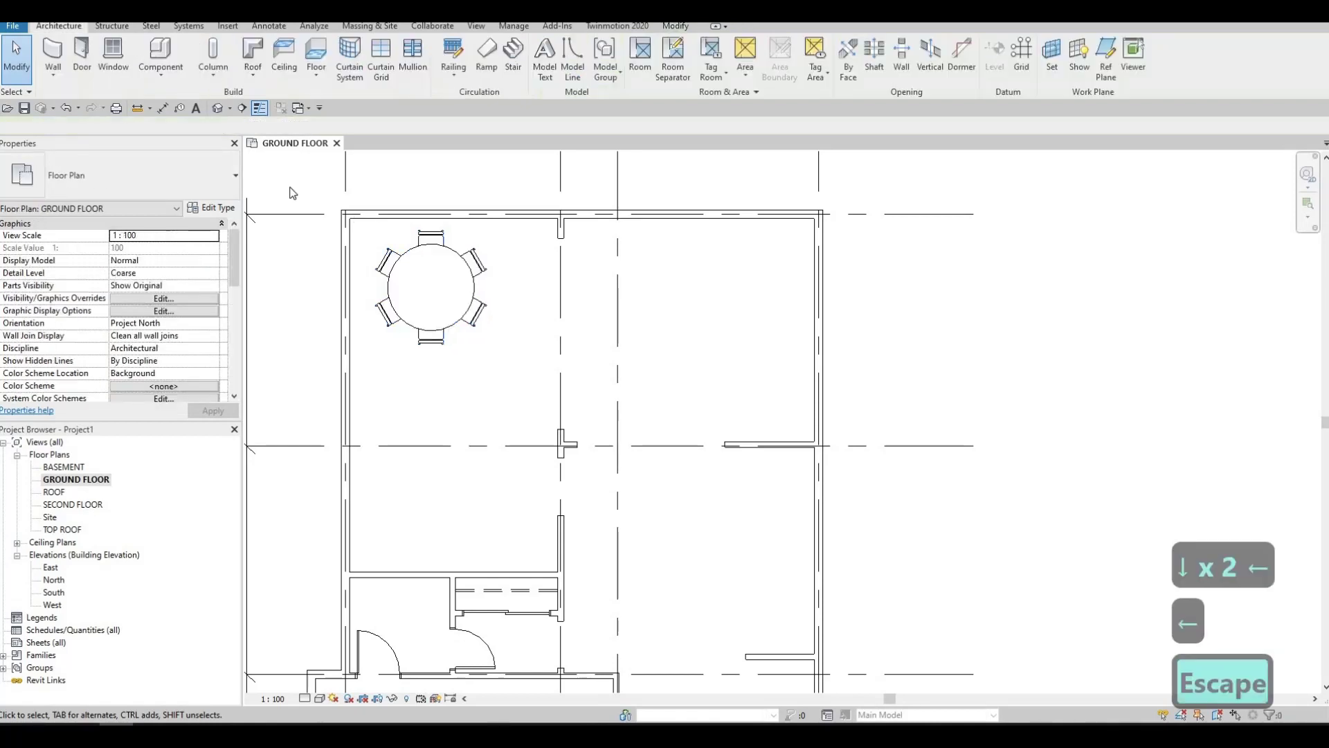
- Load the M_Table-Dining family from the Tables folder
left_click(231, 26)
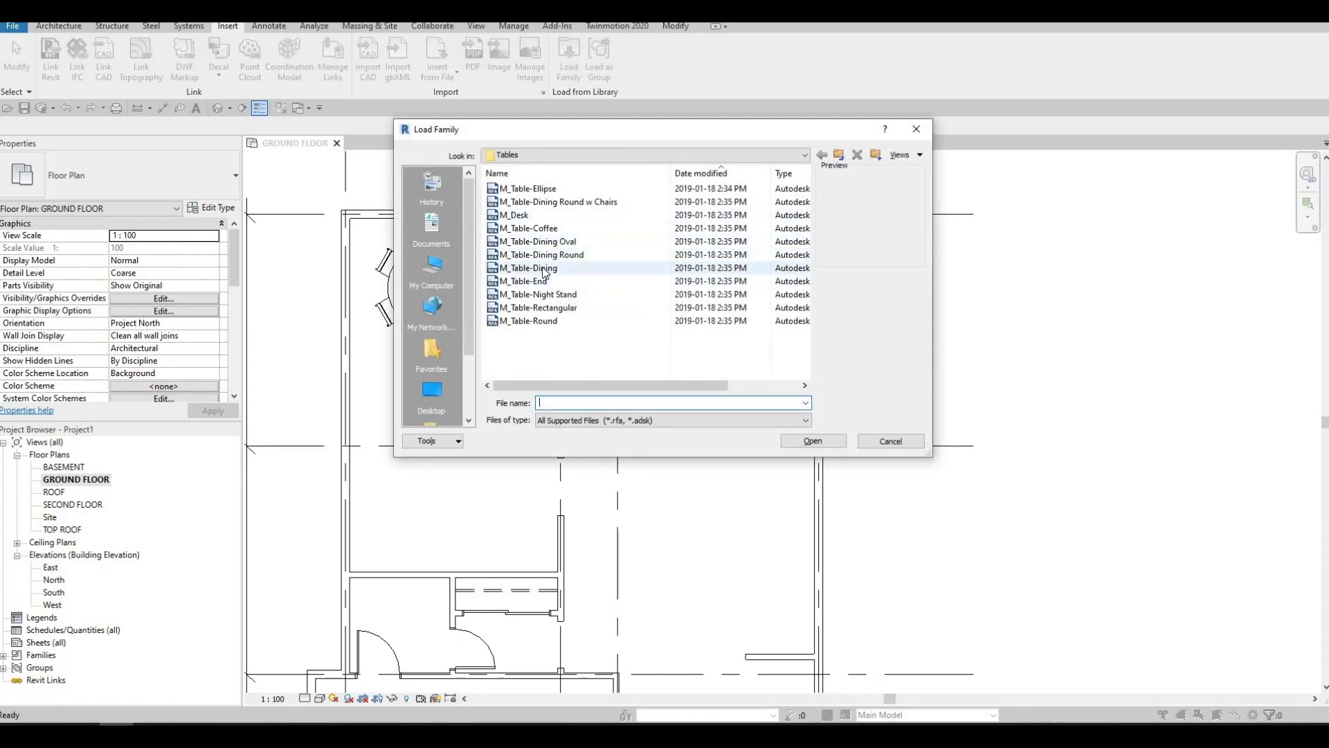
left_click(550, 268)
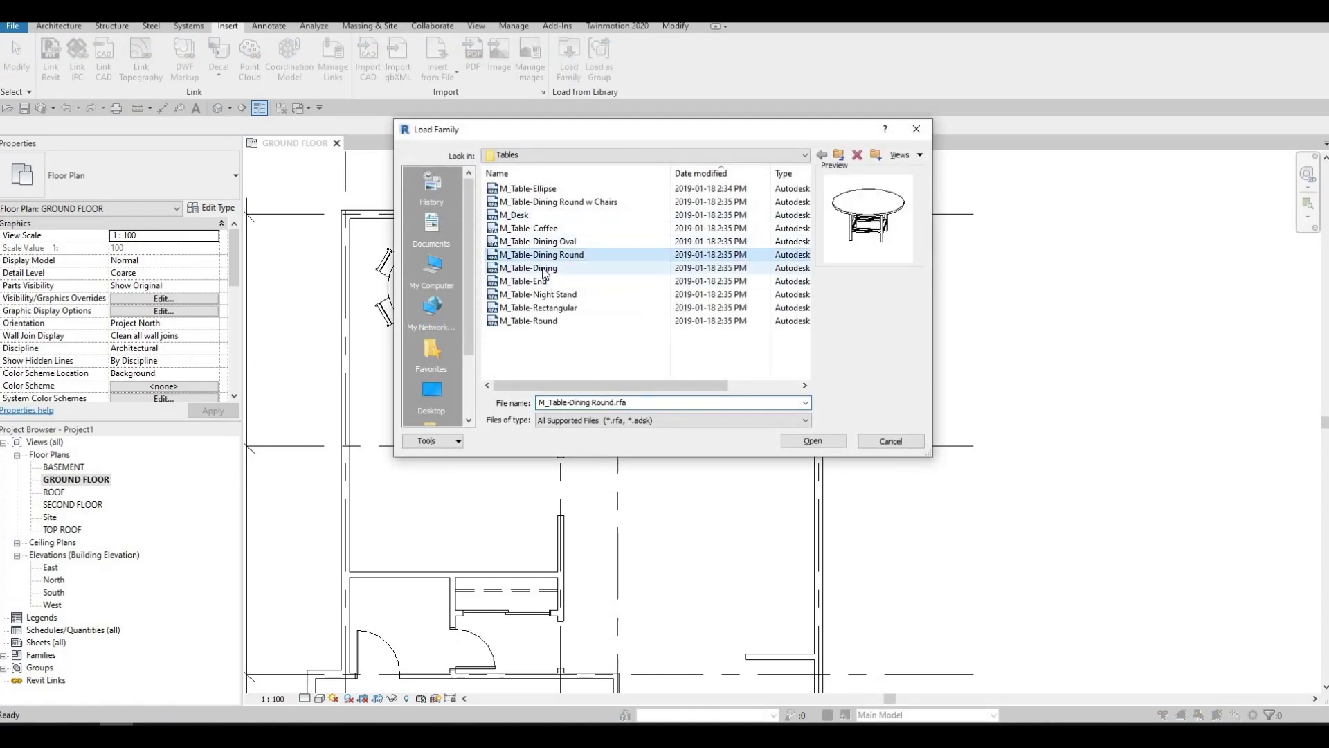
left_click(811, 441)
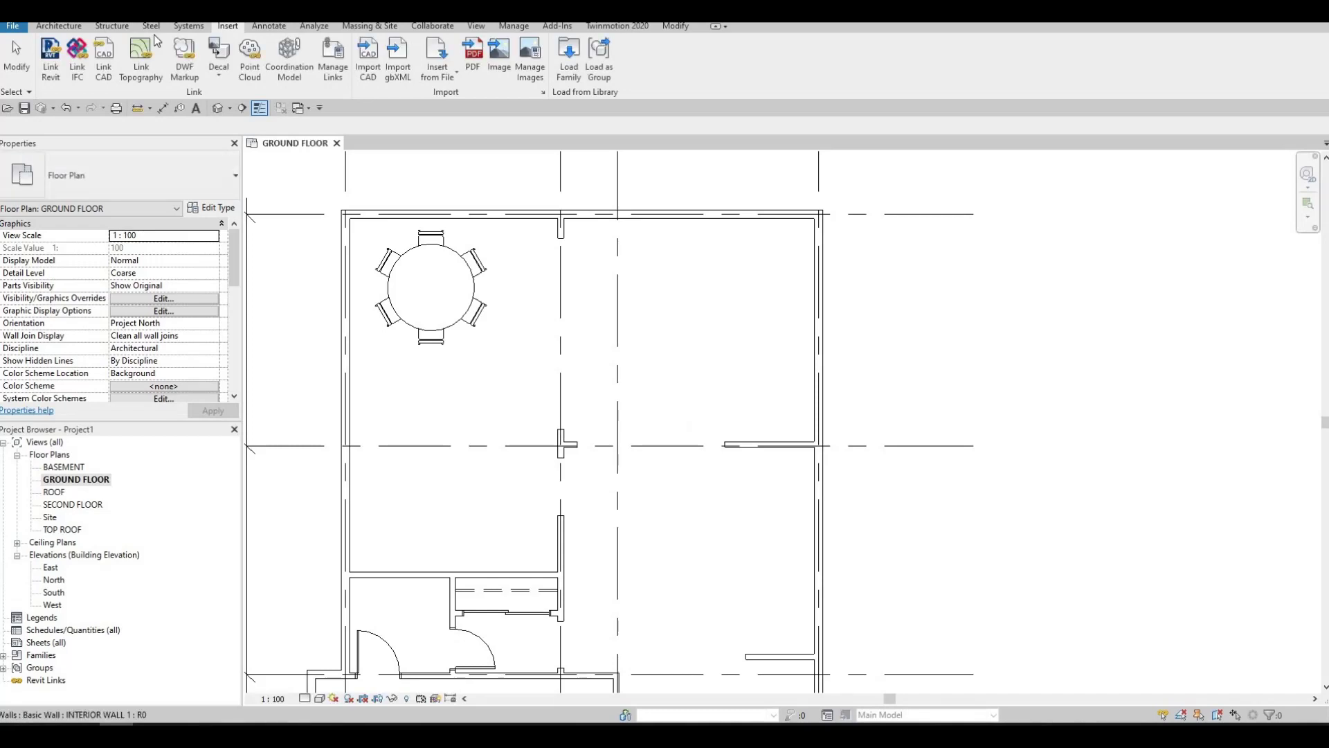
- Place a 0762 x 2134mm M_Table-Dining upright between the right-hand wall stubs, about 2100 mm from the vertical grid and 1800 mm below the upper stub's grid
left_click(58, 26)
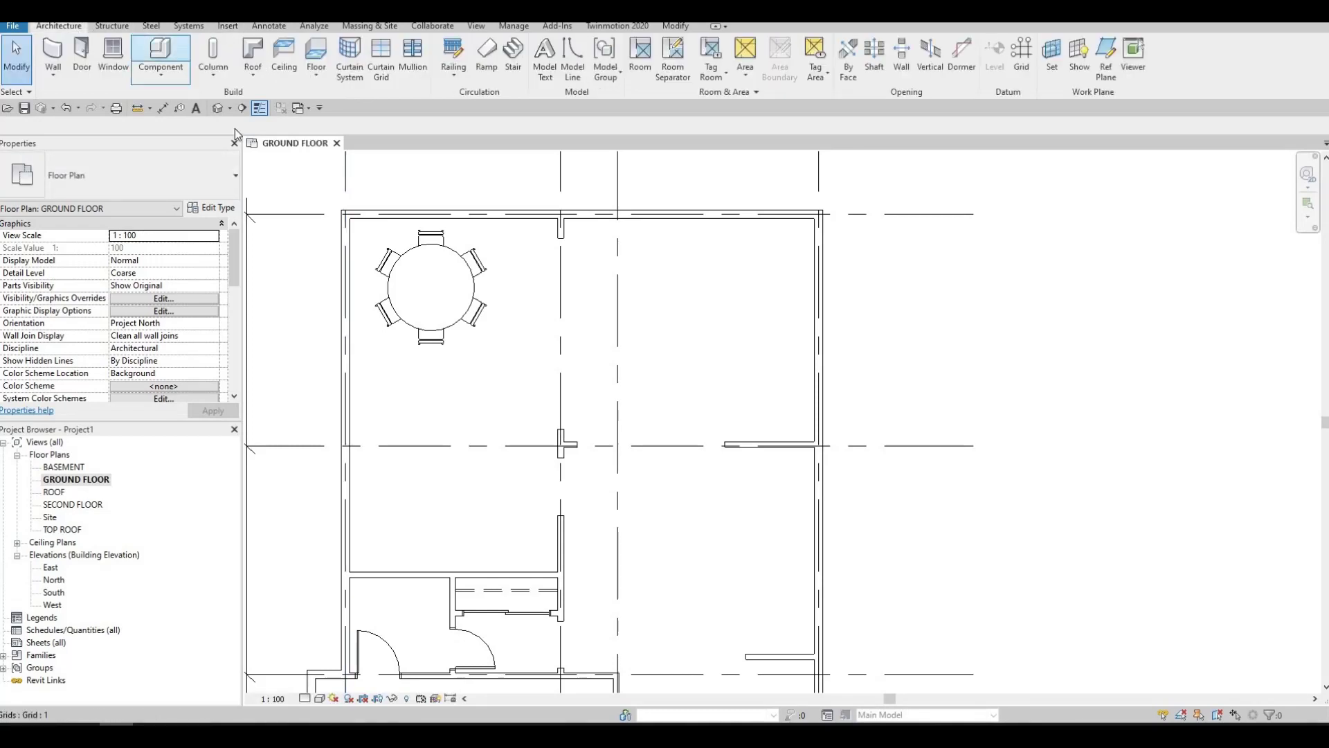
key("c")
key("m")
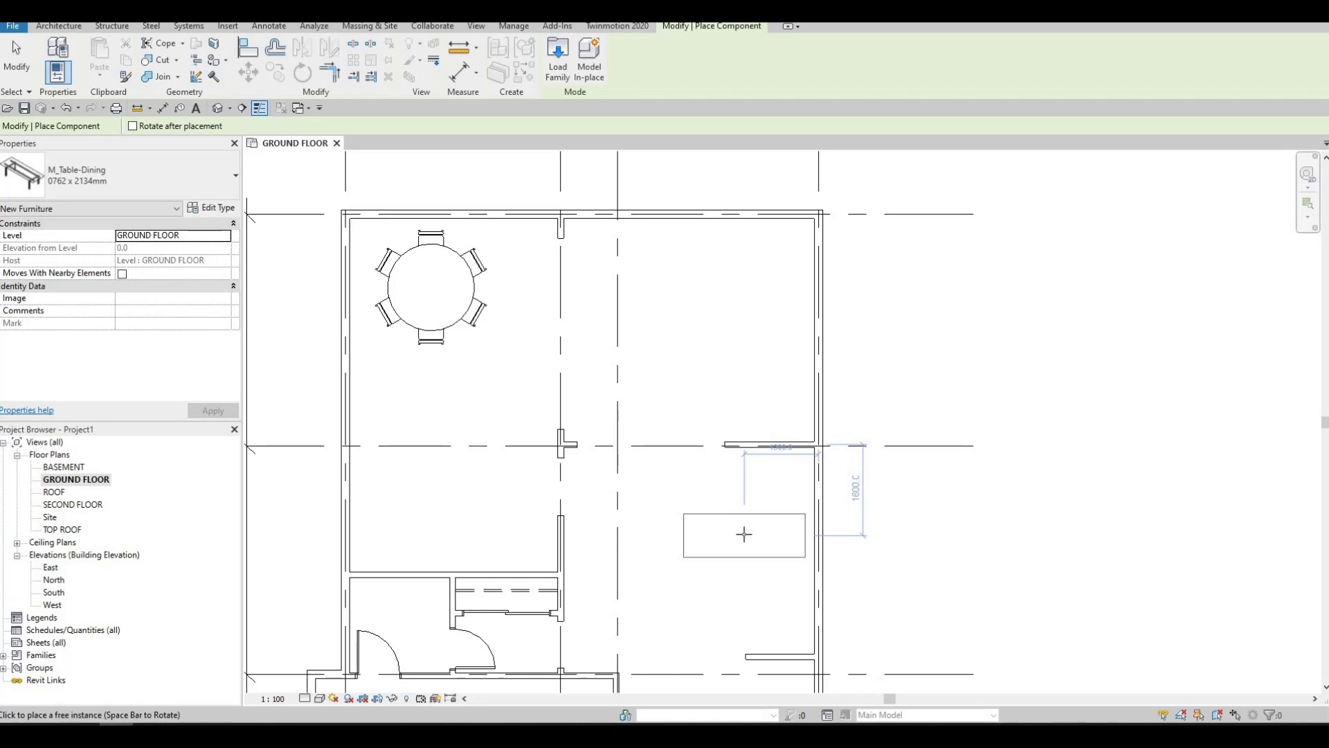
key("space")
middle_click_drag(741, 545, 753, 504)
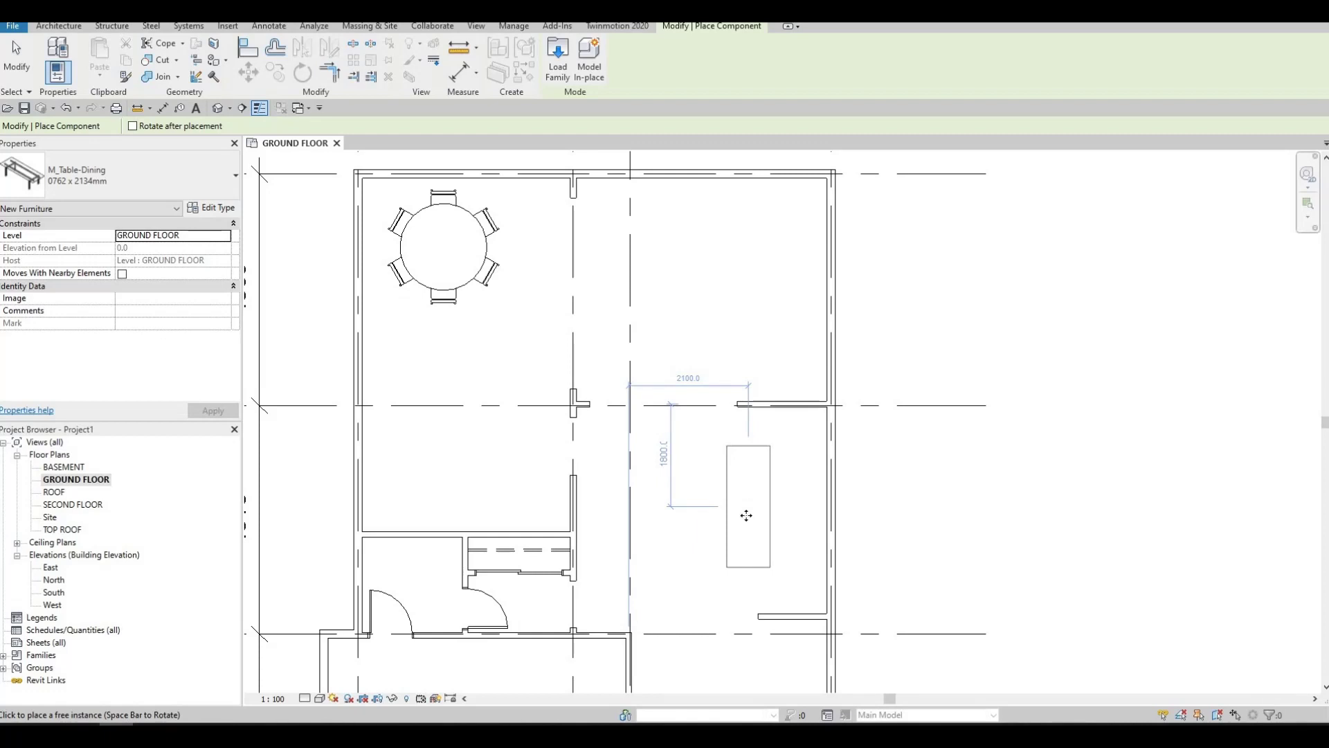
left_click(746, 515)
key("Escape")
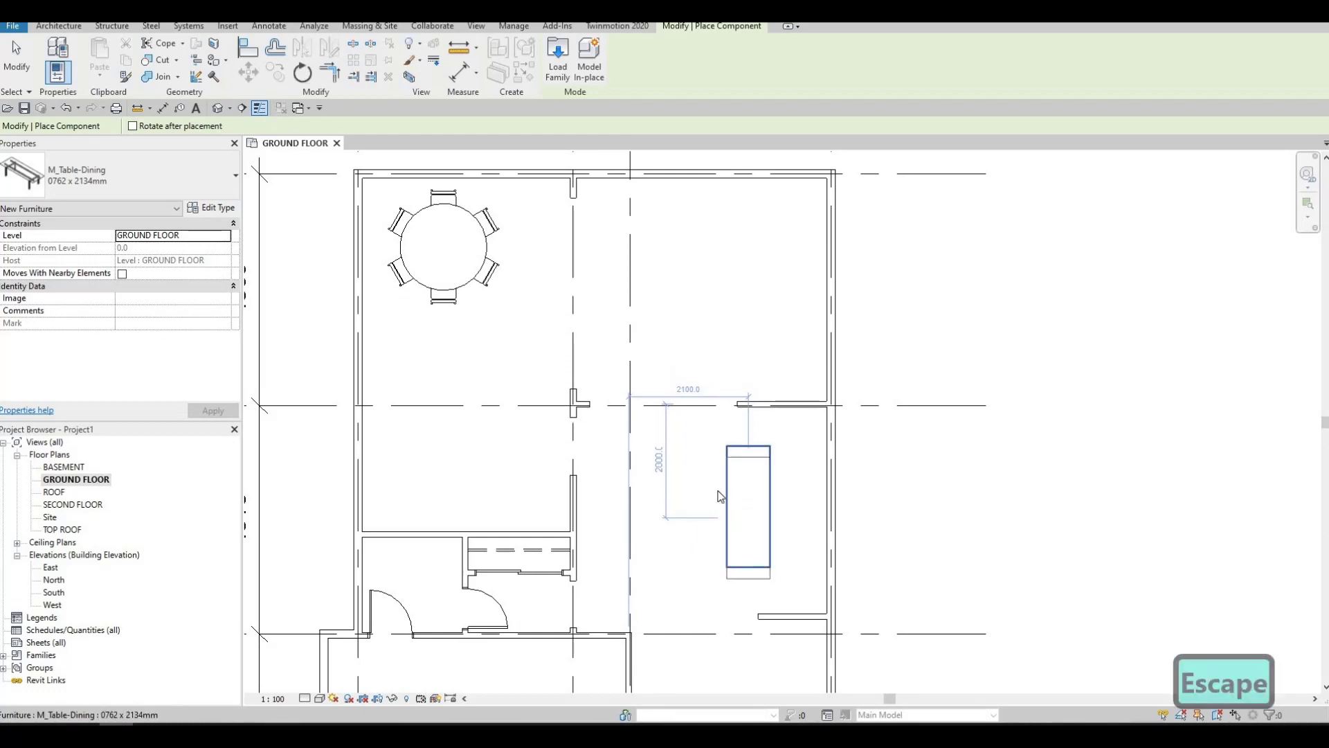
- Load the M_Table-Coffee family from the Tables folder
key("Escape")
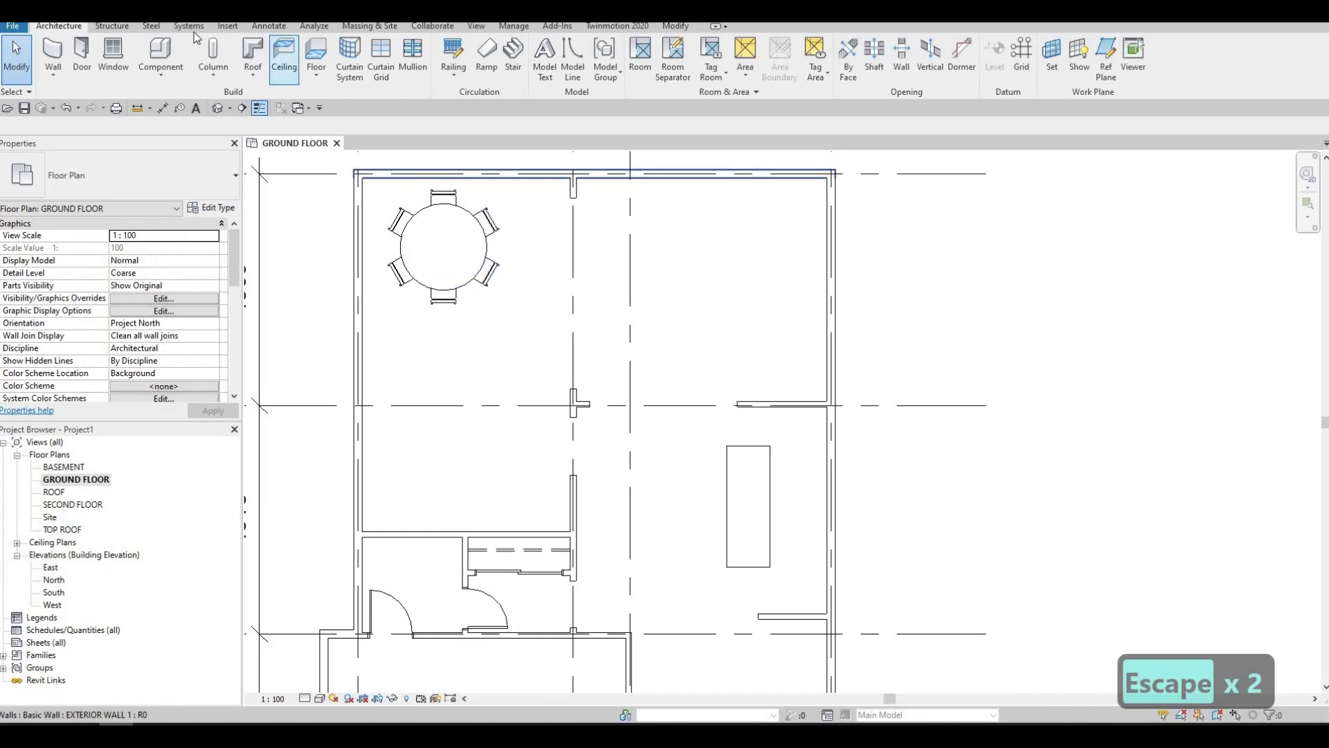
left_click(228, 25)
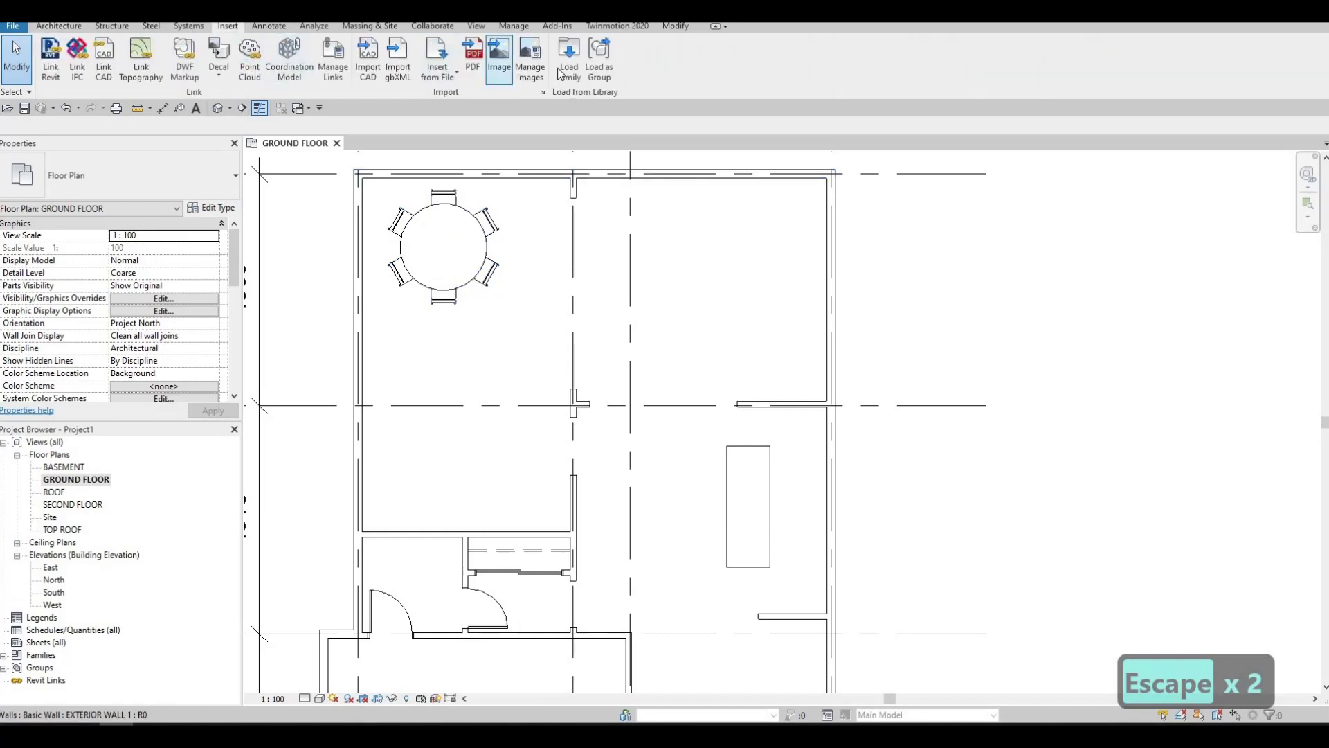
left_click(566, 69)
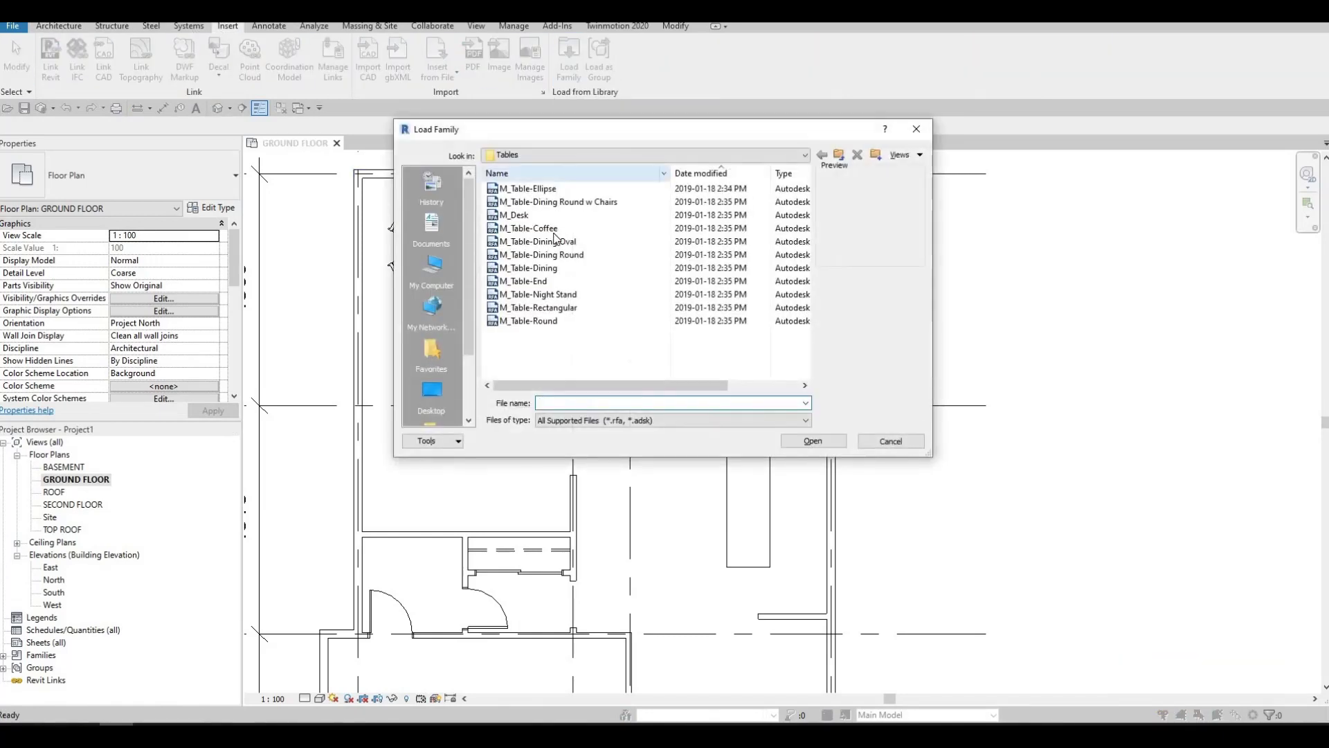
left_click(554, 231)
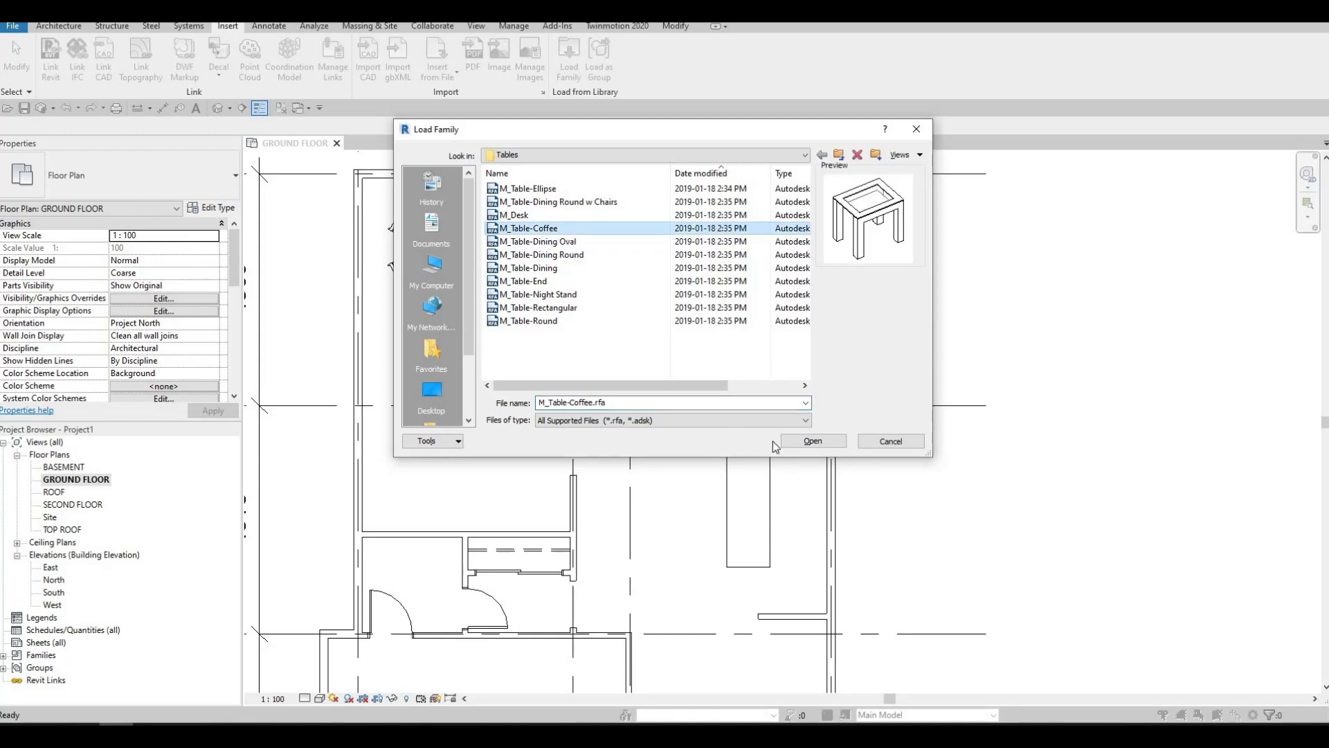
left_click(813, 441)
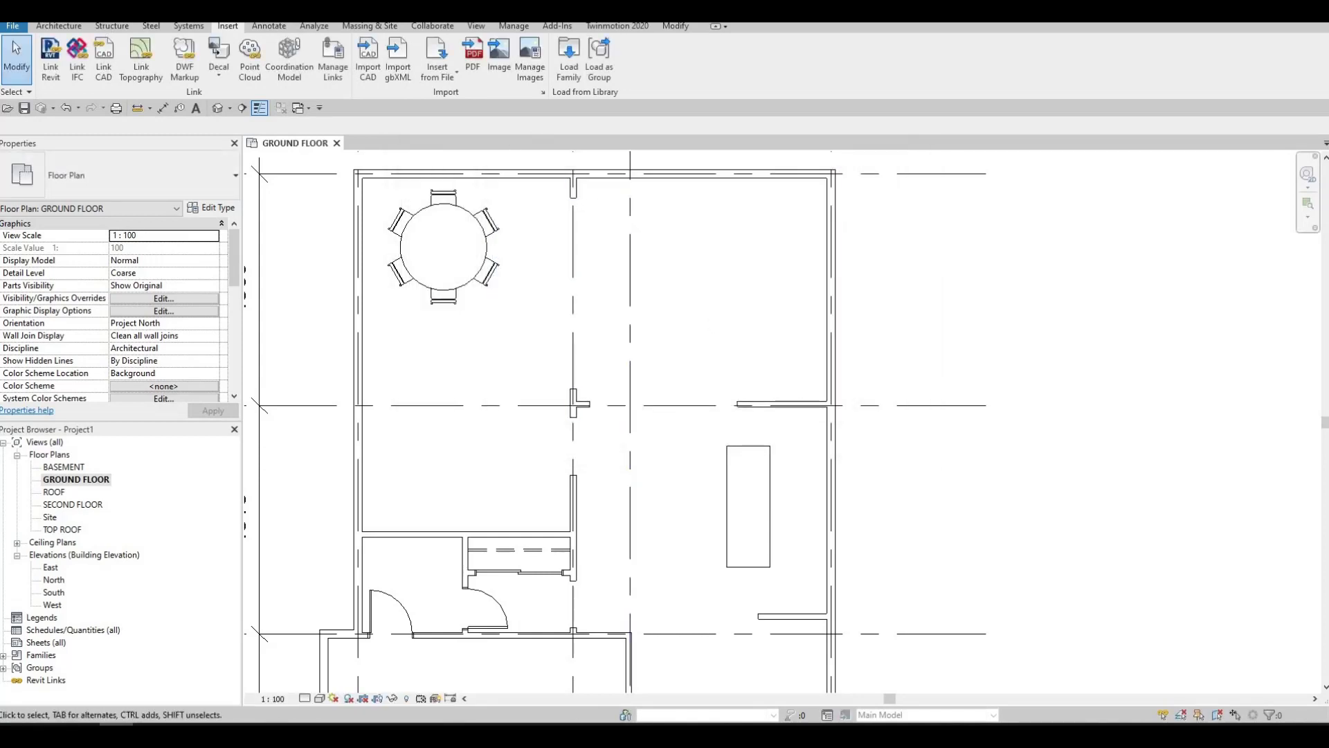
- Place a 0610 x 0610 x 0610mm M_Table-Coffee in the upper-right room, about 2100 mm from the right exterior wall and 1800 mm below the upper wall
left_click(58, 26)
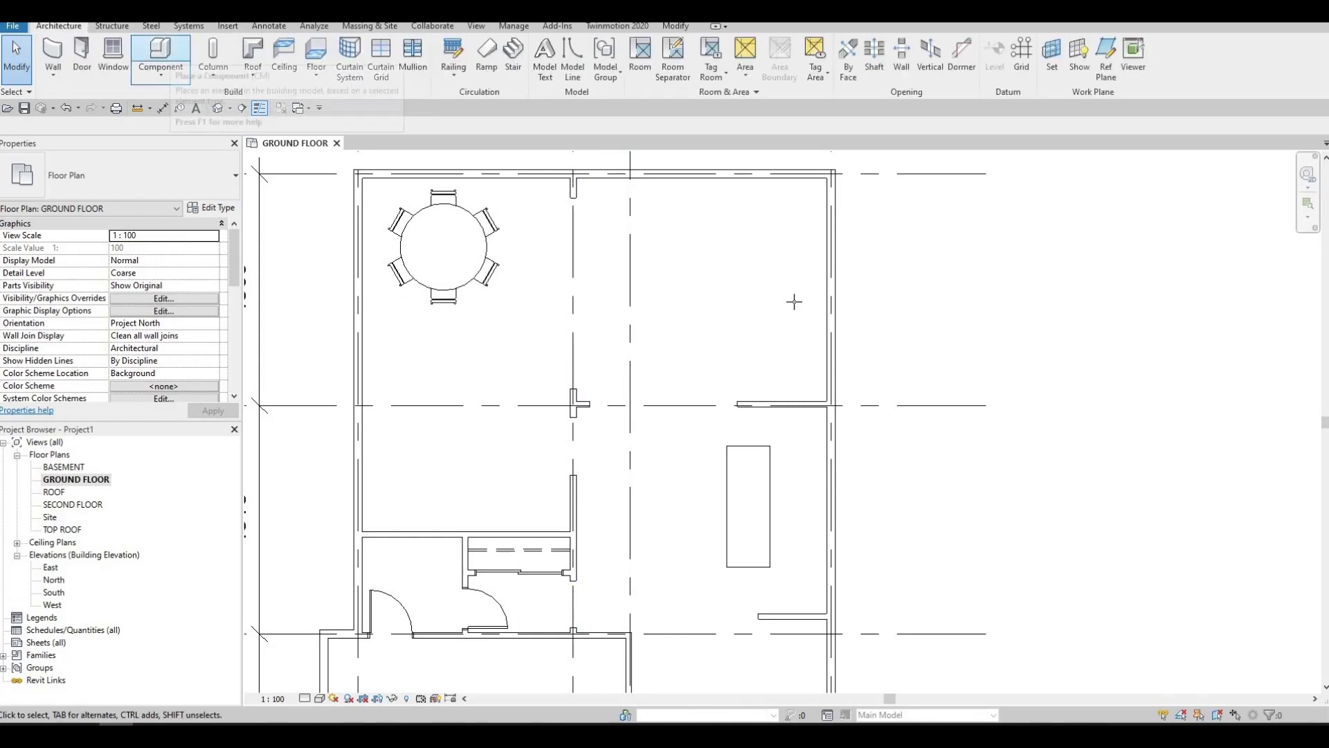
left_click(165, 56)
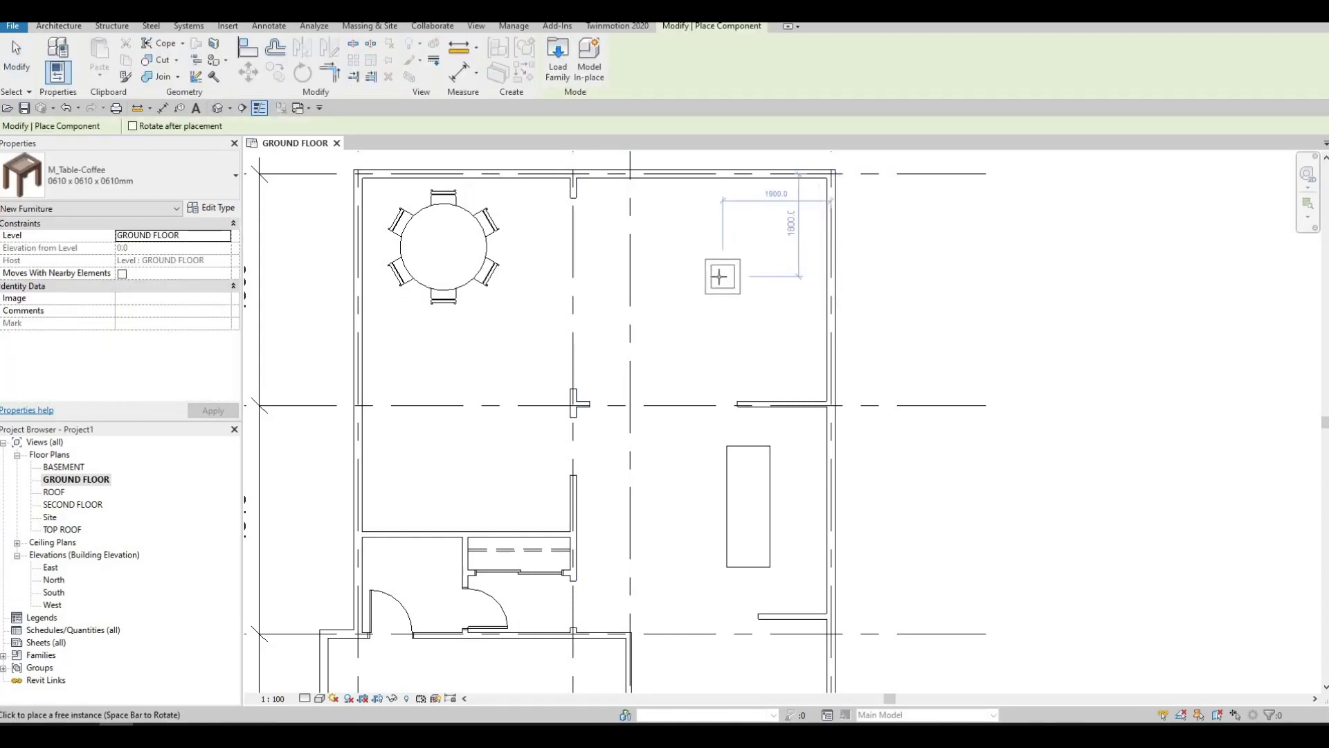
left_click(711, 277)
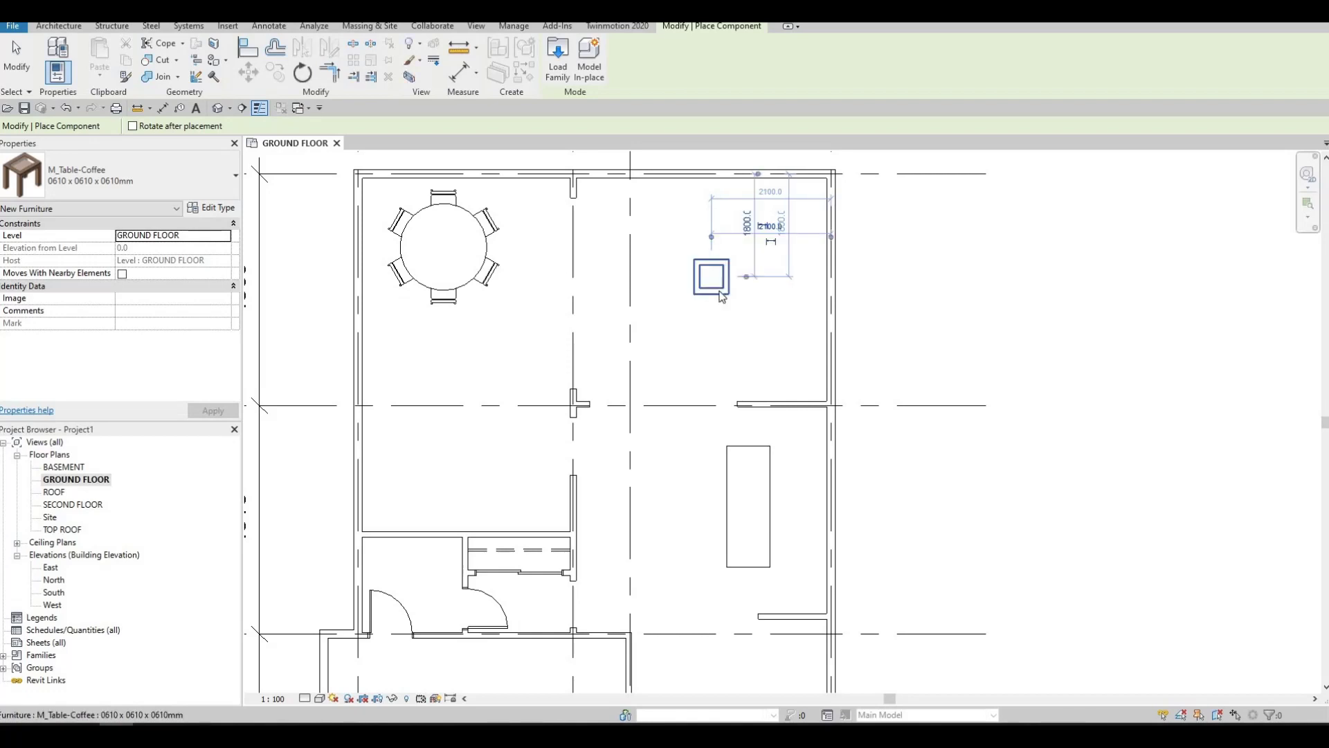
key("Escape")
key("Escape")
- Change the placed coffee table to the 0915 x 1830 x 0457mm type and nudge it slightly towards the upper wall
left_click(711, 277)
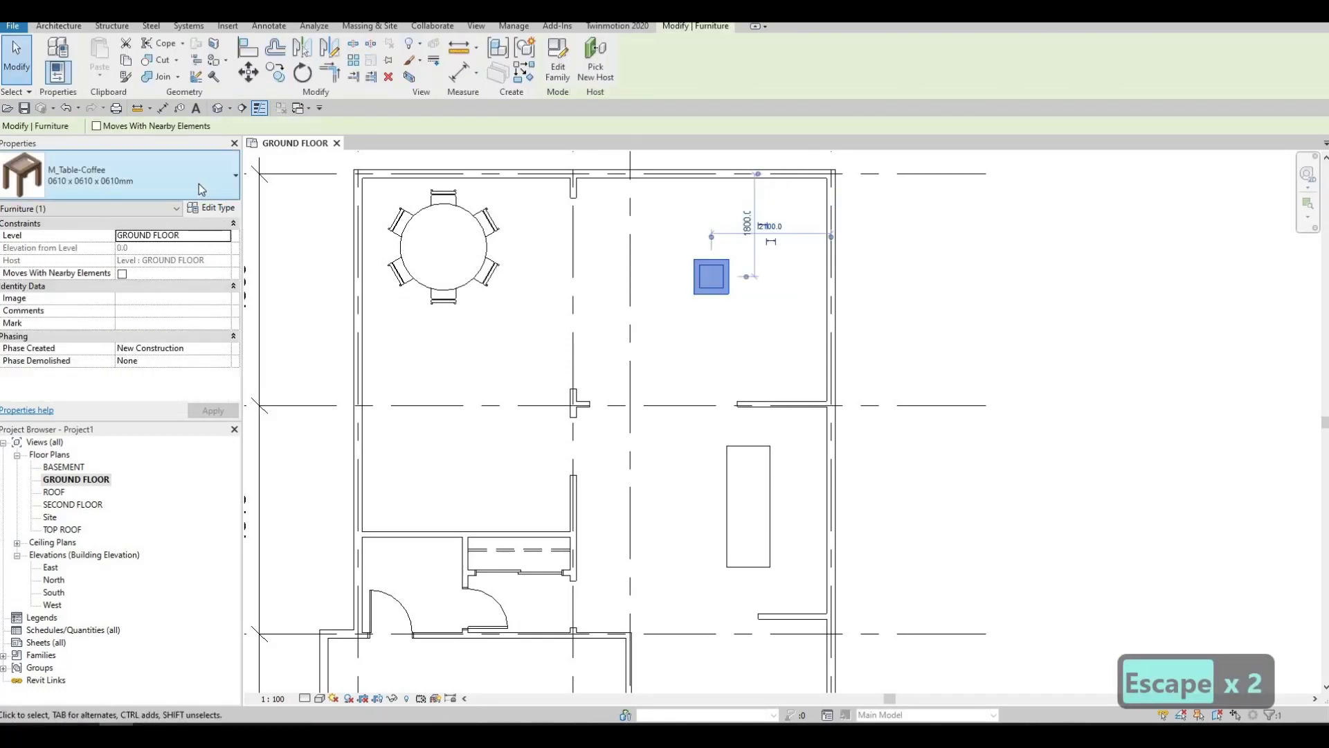
left_click(198, 183)
left_click(137, 380)
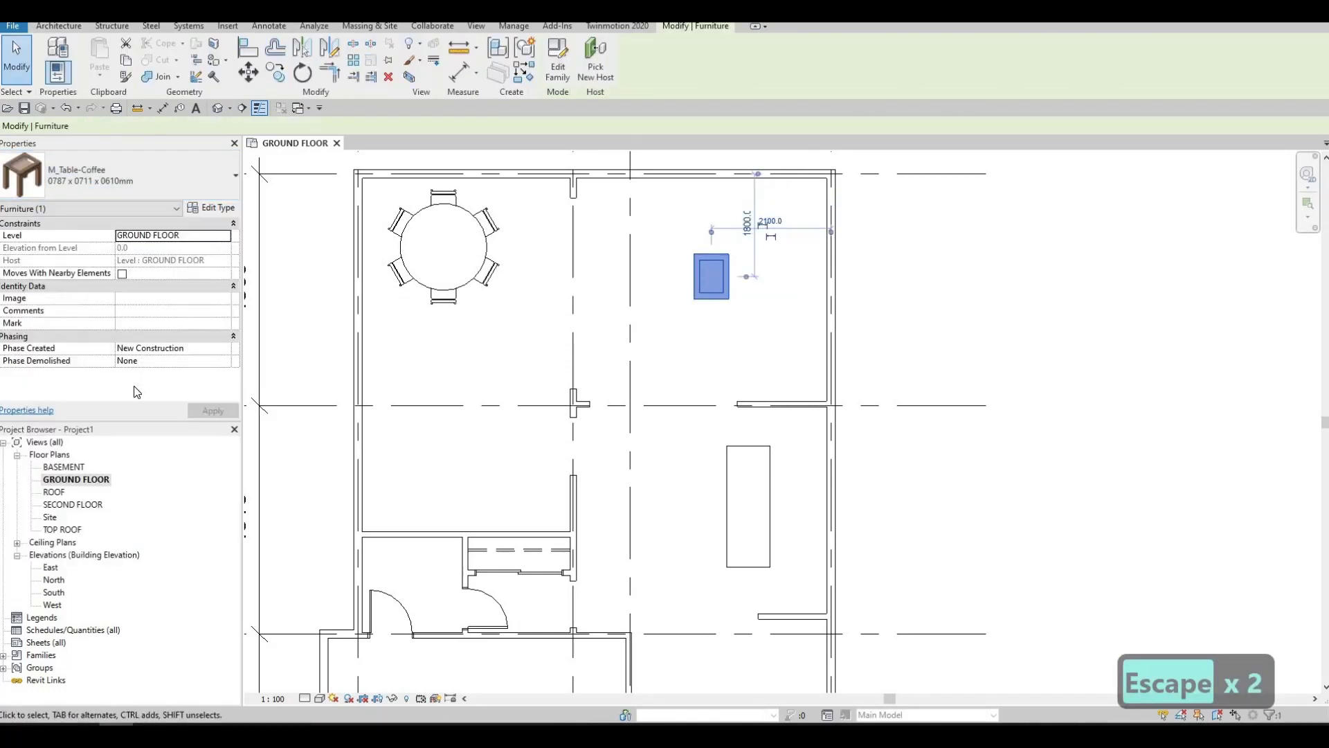
left_click(138, 177)
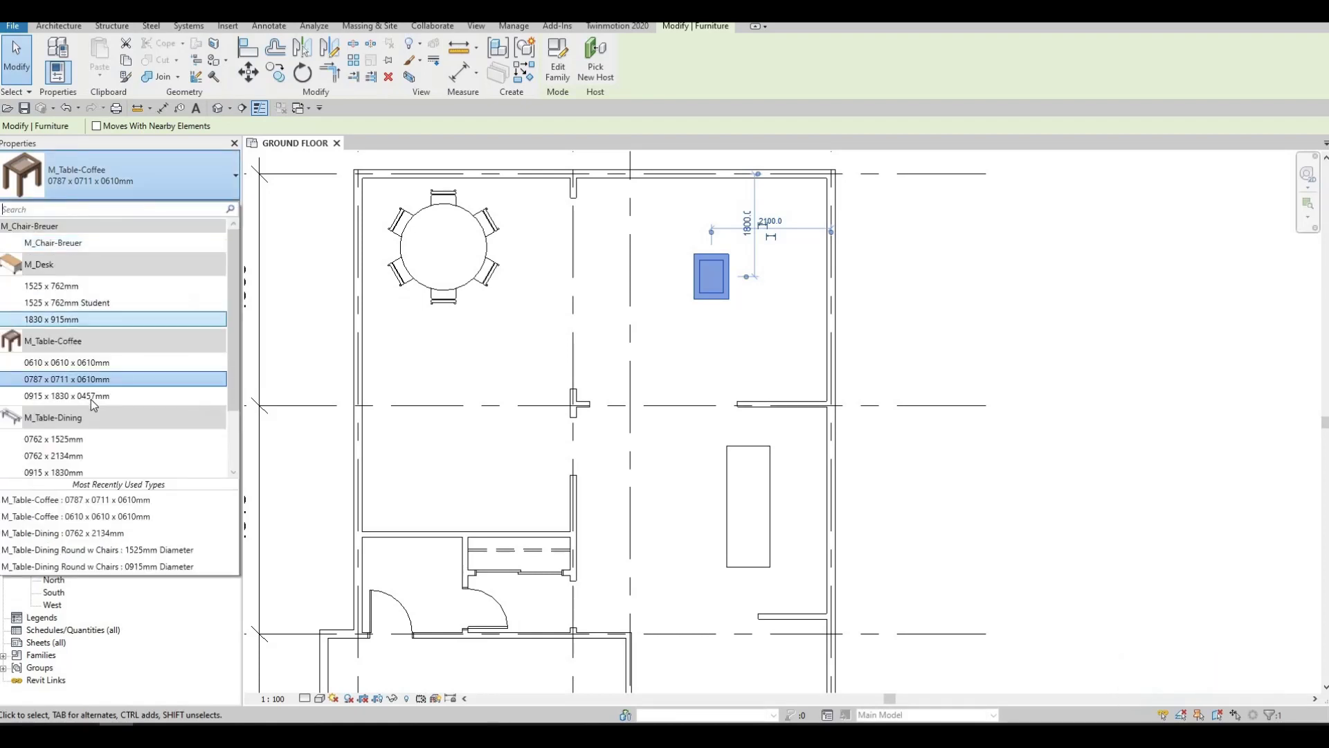
left_click(113, 395)
key("Escape")
key("Escape")
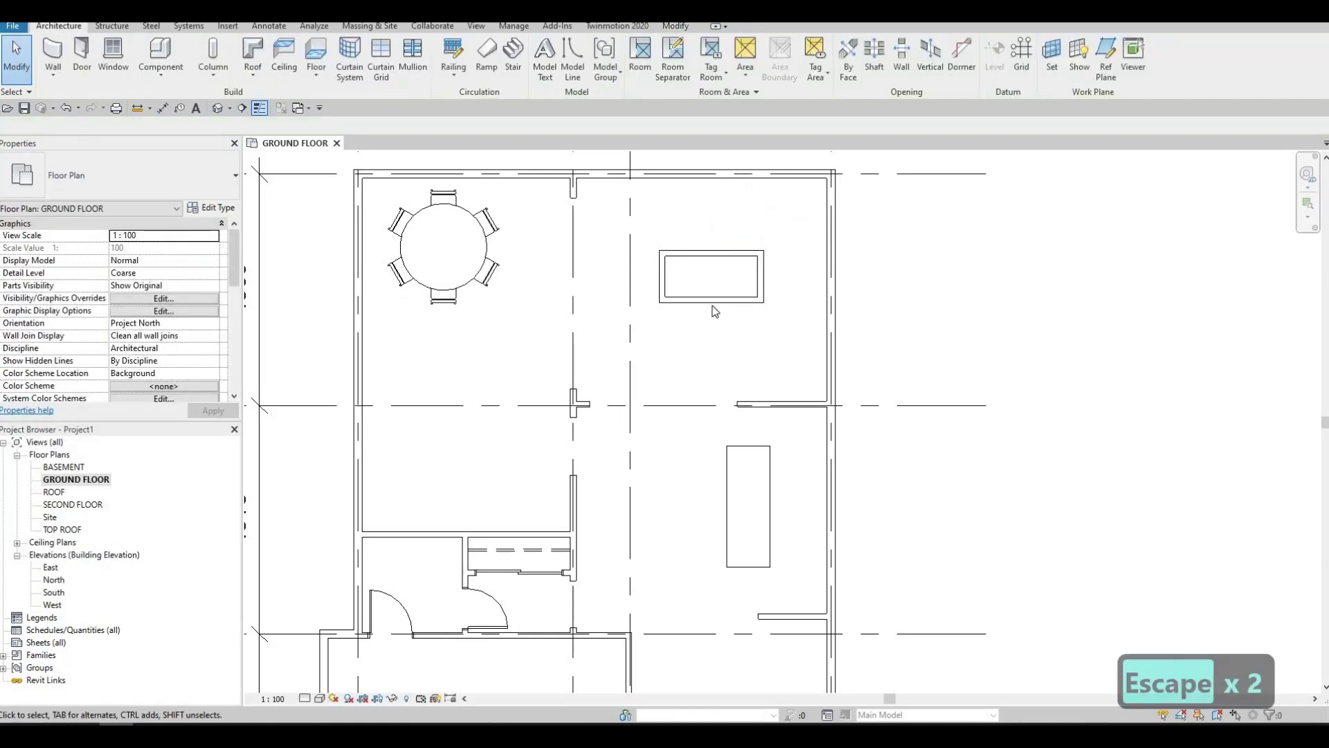
left_click(716, 311)
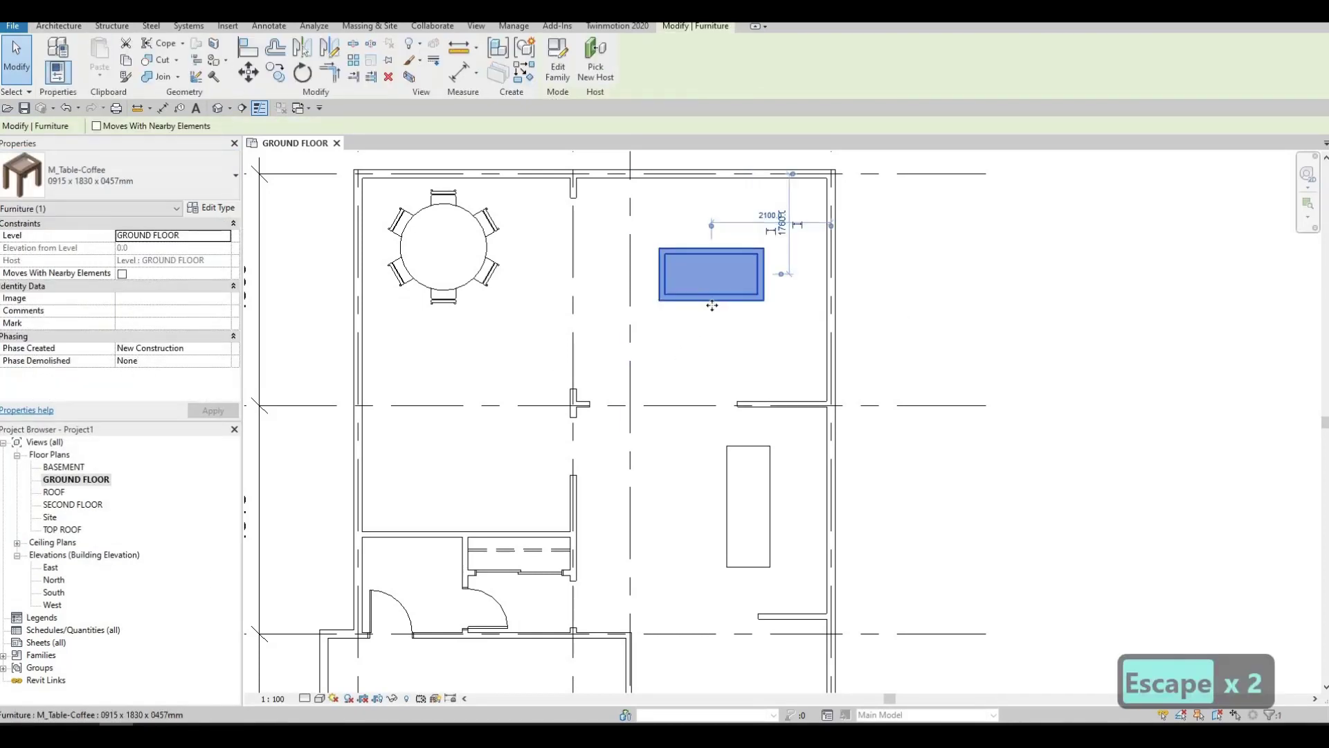
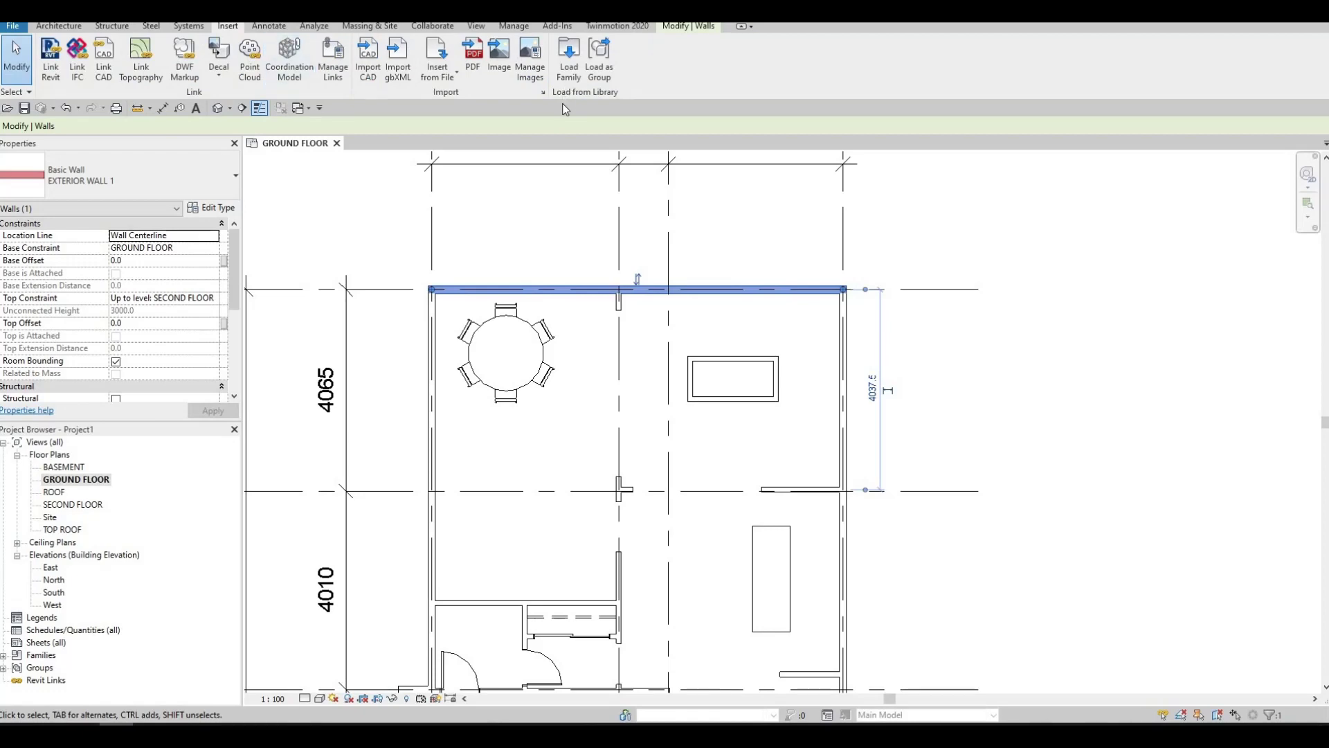
- Browse the family library to the Residential folder inside Canada's Doors folder
left_click(633, 155)
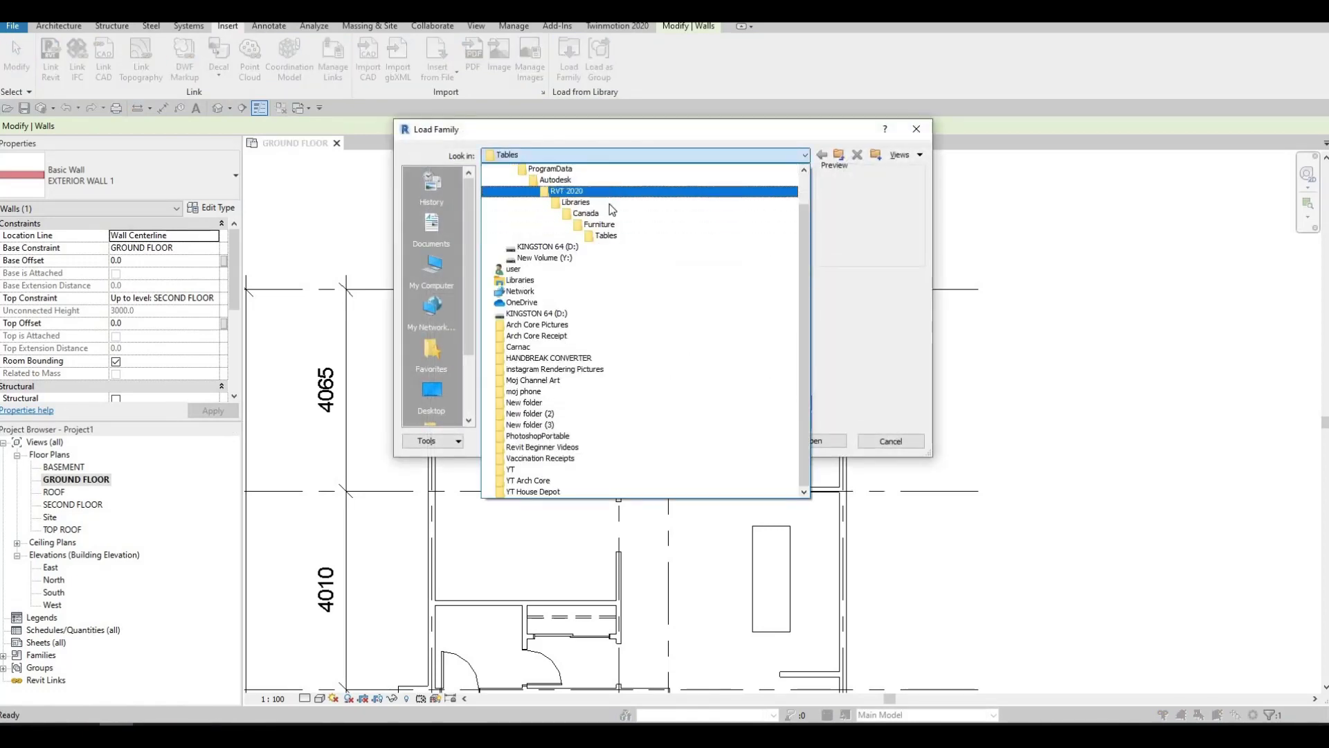
left_click(586, 213)
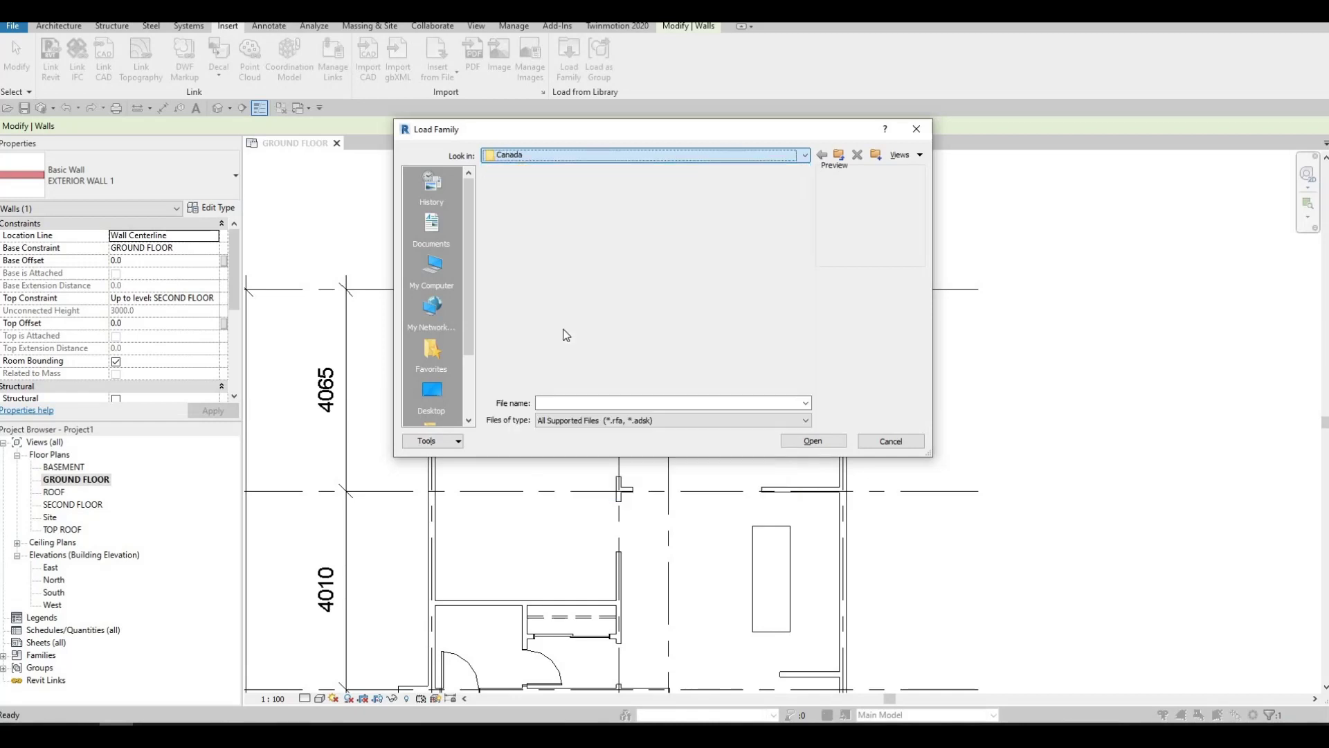
scroll(526, 277, "down", 5)
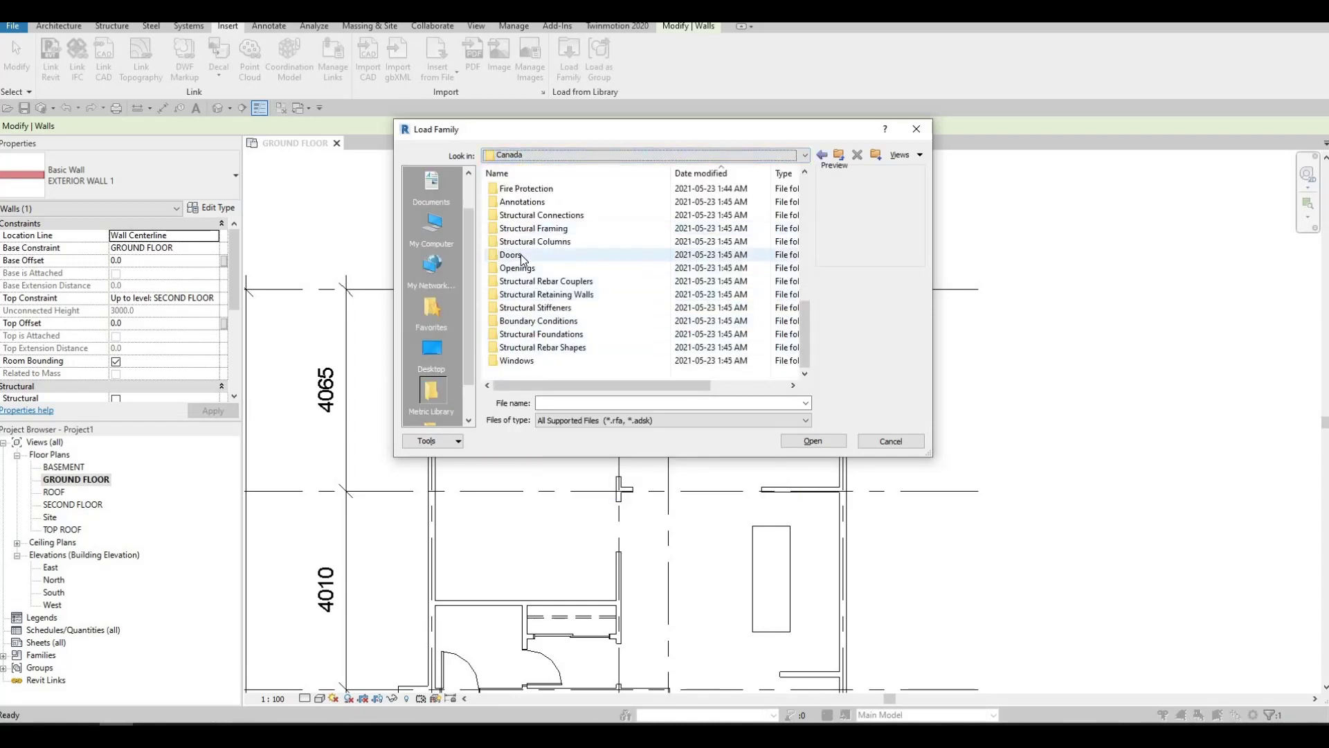
double_click(523, 255)
double_click(530, 215)
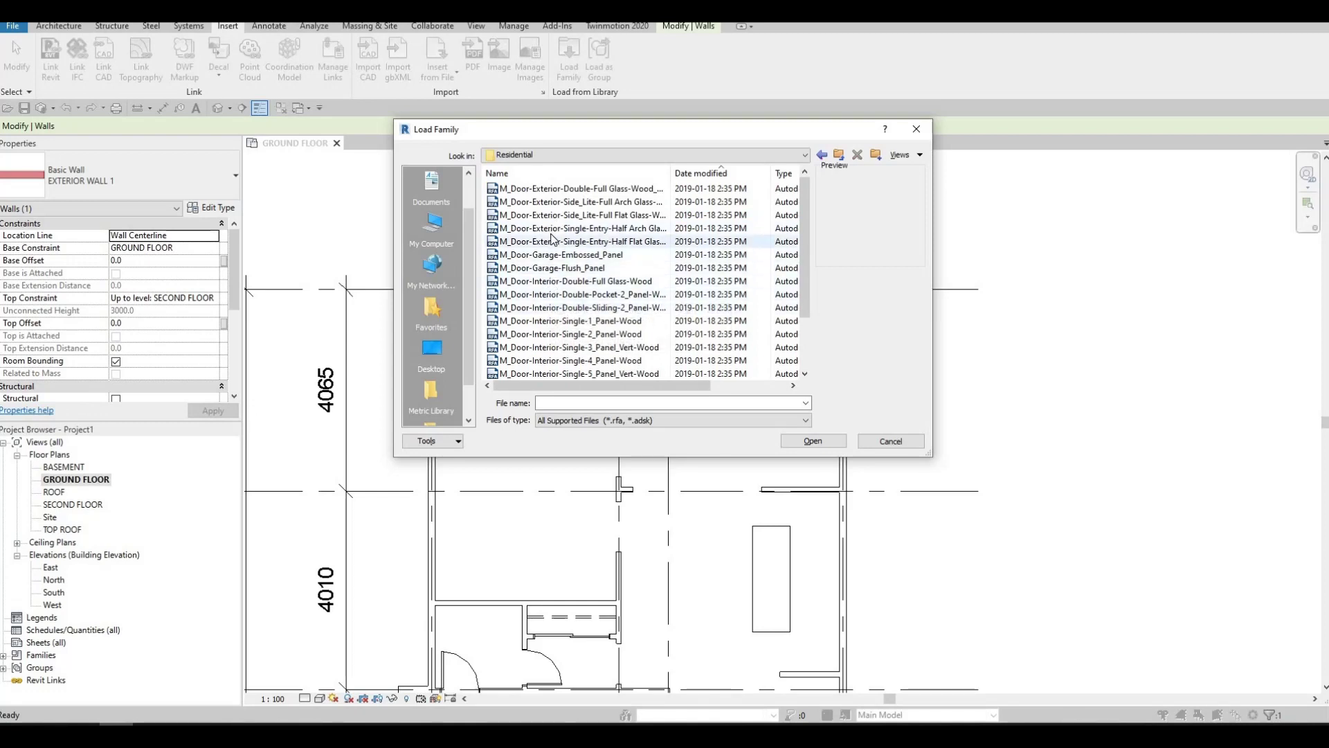
- Examine the previews of the exterior, garage and interior door families in the Residential folder
left_click(552, 216)
key("Down")
key("Down")
key("Down")
key("Down")
key("Down")
key("Down")
key("Down")
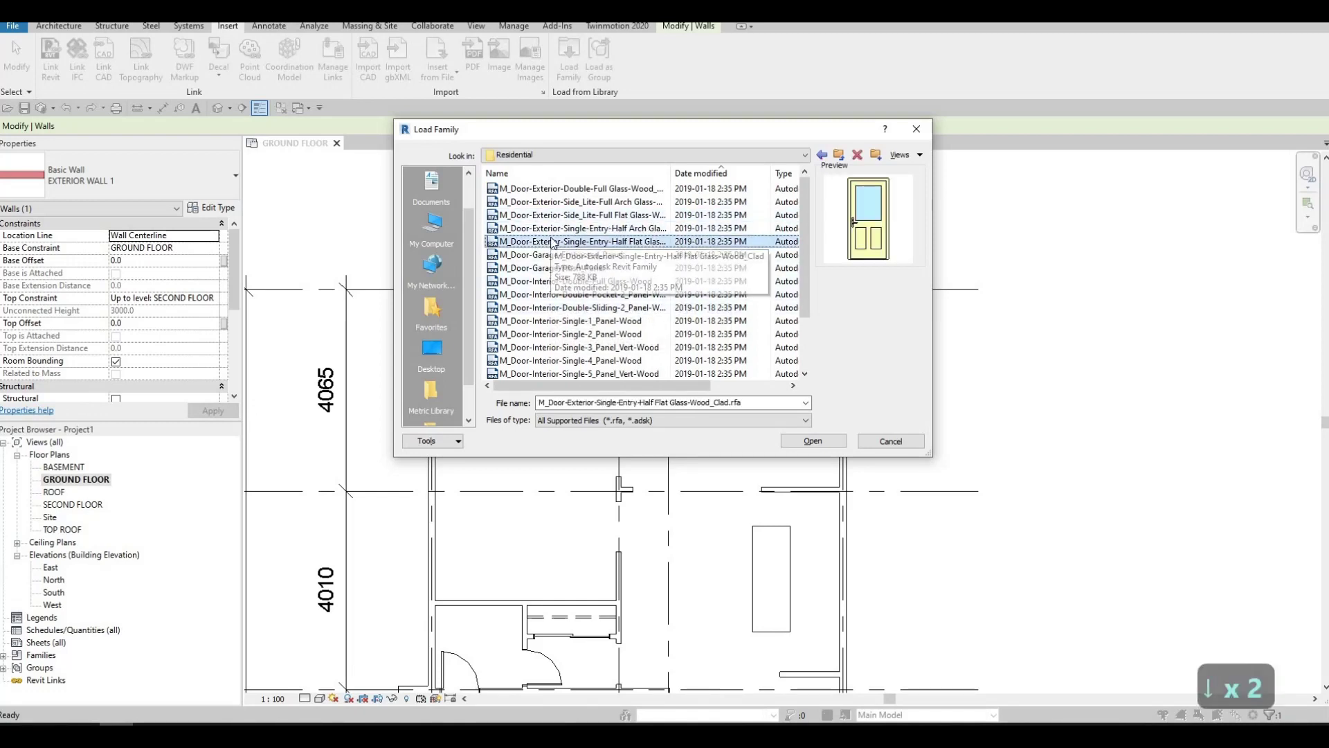
key("Down")
key("Down")
key("Down")
key("Down")
key("Down")
key("Down")
key("Down")
key("Down")
key("Down")
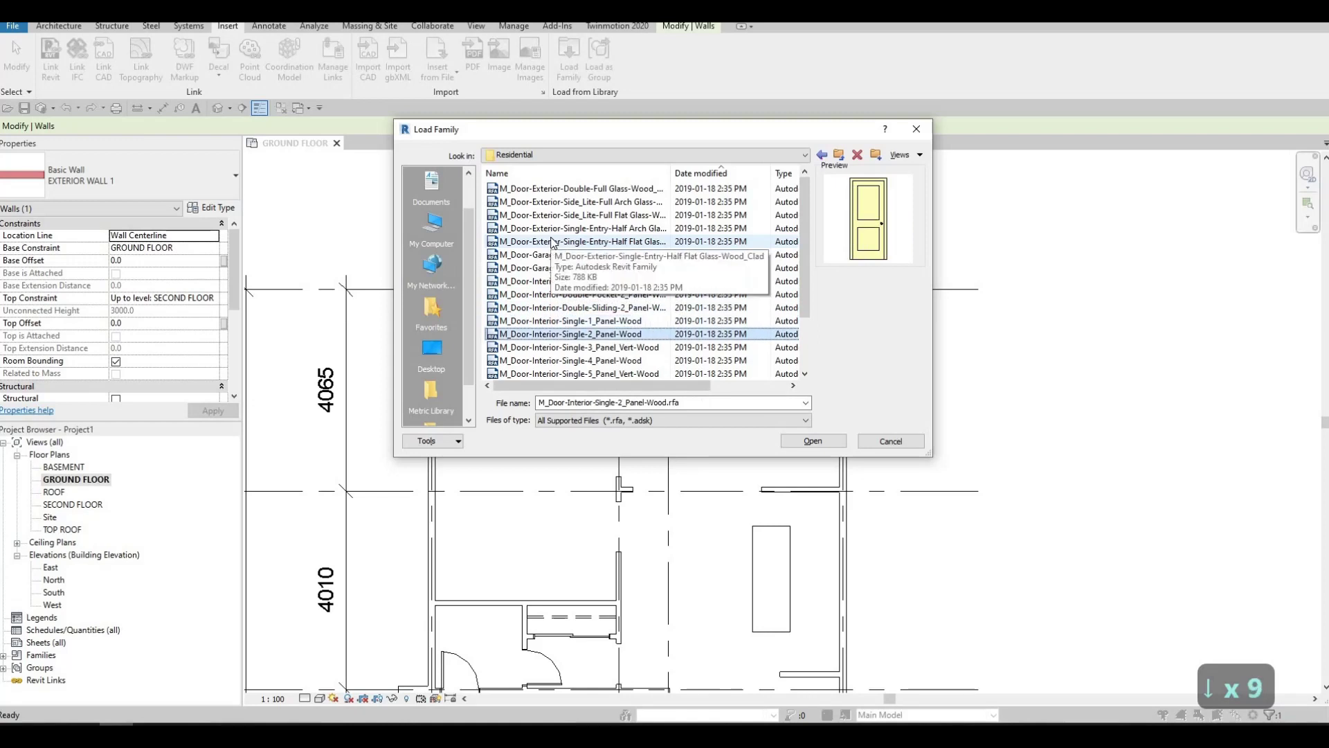
key("Down")
key("Down")
key("Down")
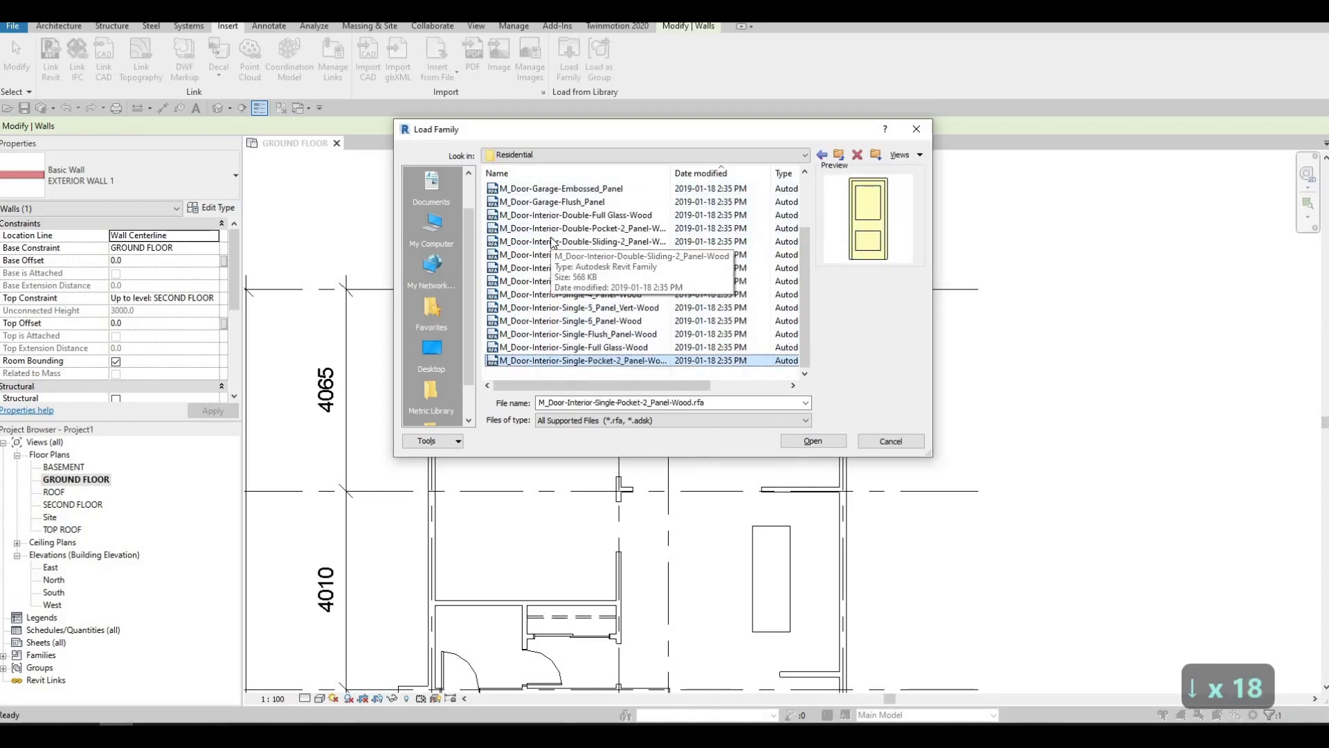
key("Up")
key("Up")
key("Up")
key("Up")
key("Up")
key("Up")
key("Up")
key("Up")
key("Up")
key("Up")
key("Up")
key("Up")
key("Up")
key("Up")
key("Up")
key("Up")
key("Up")
key("Up")
key("Up")
key("Up")
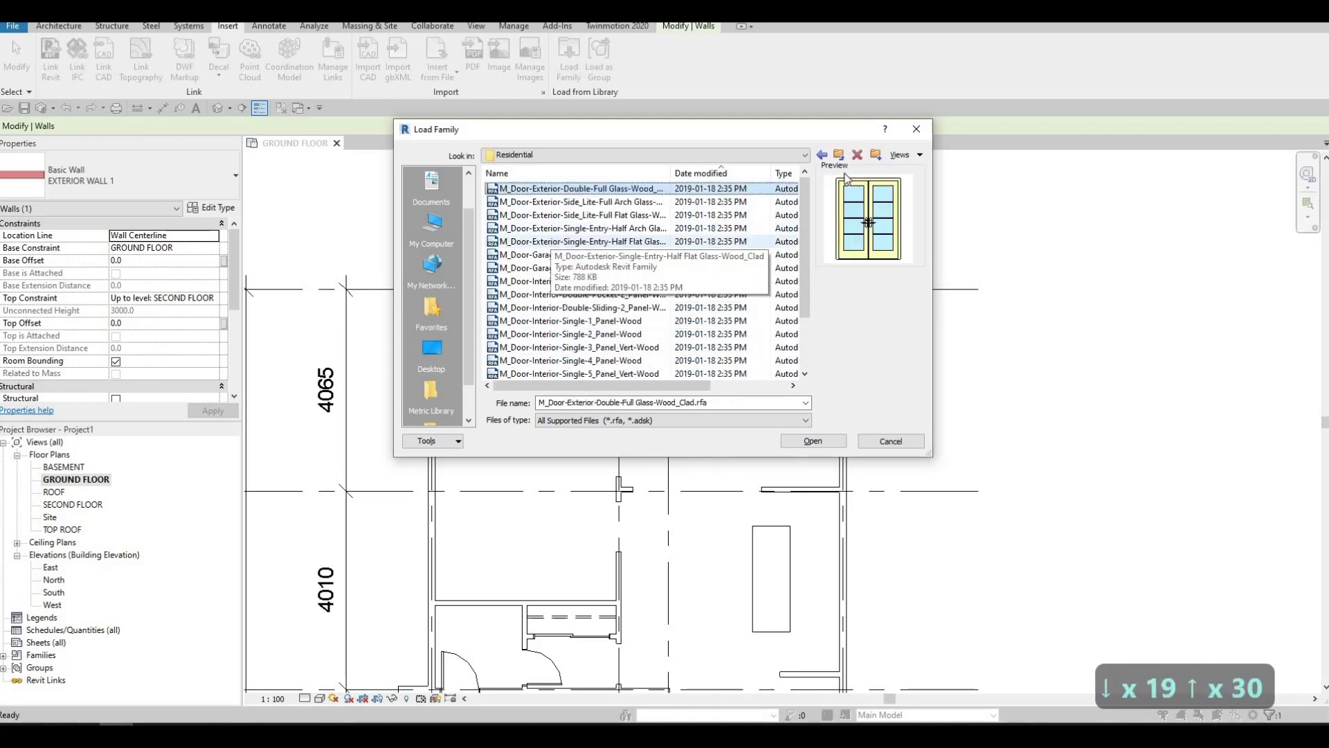
- Return to the parent Doors folder and examine the previews of its door families
key("BackSpace")
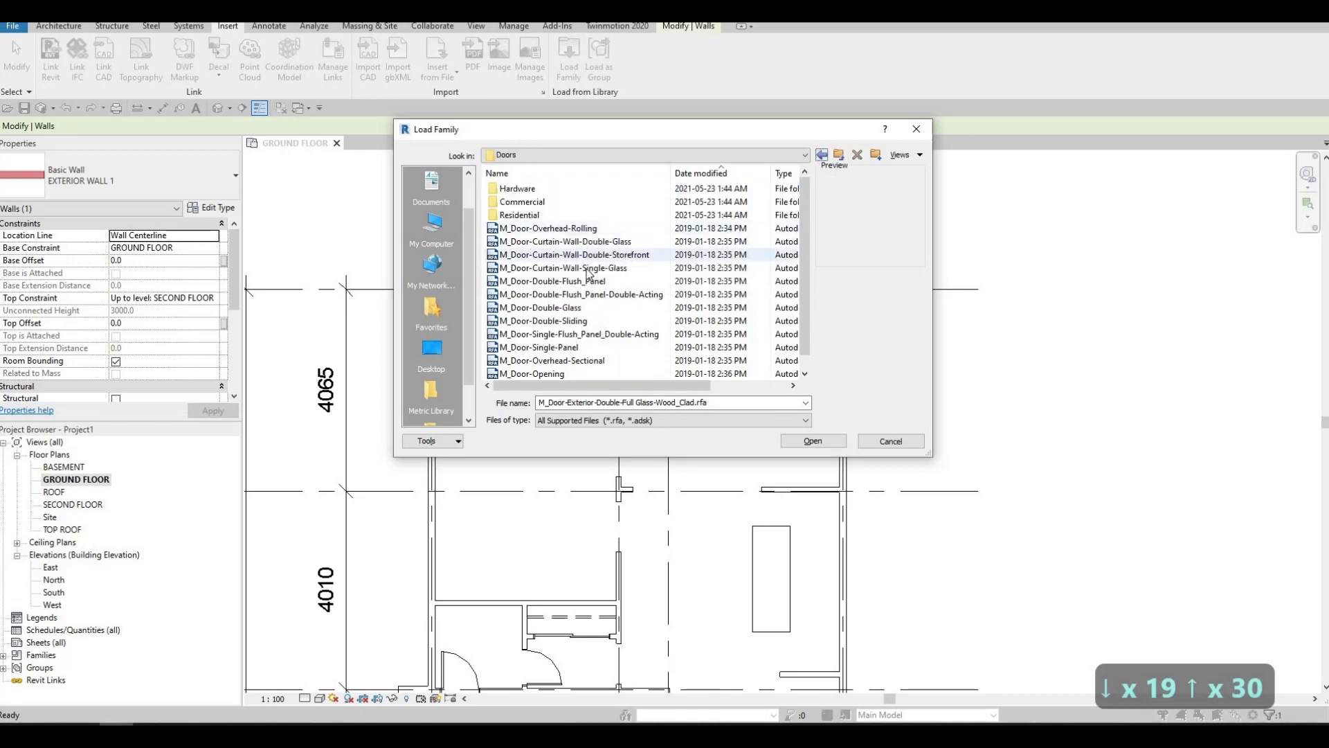
left_click(588, 270)
key("Up")
key("Up")
key("Up")
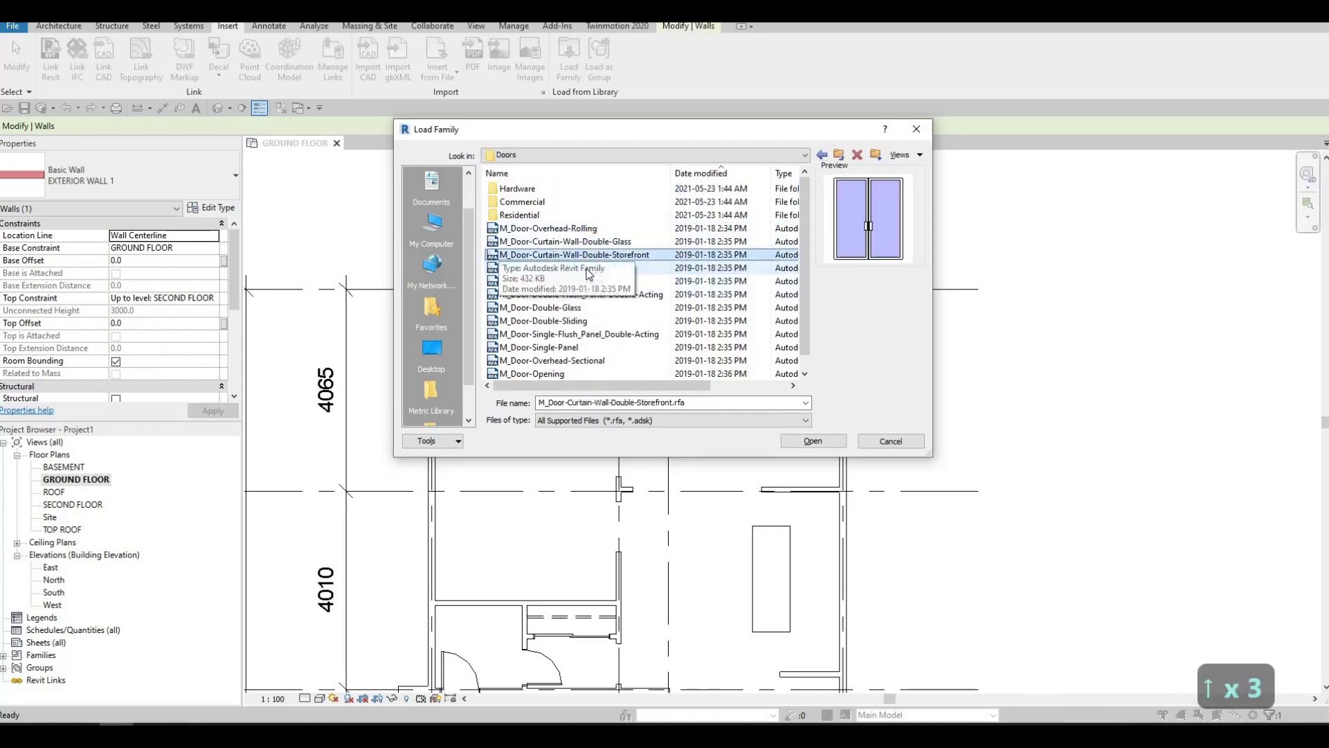
key("Up")
key("Up")
key("Down")
key("Down")
key("Down")
key("Down")
key("Down")
key("Down")
key("Down")
key("Down")
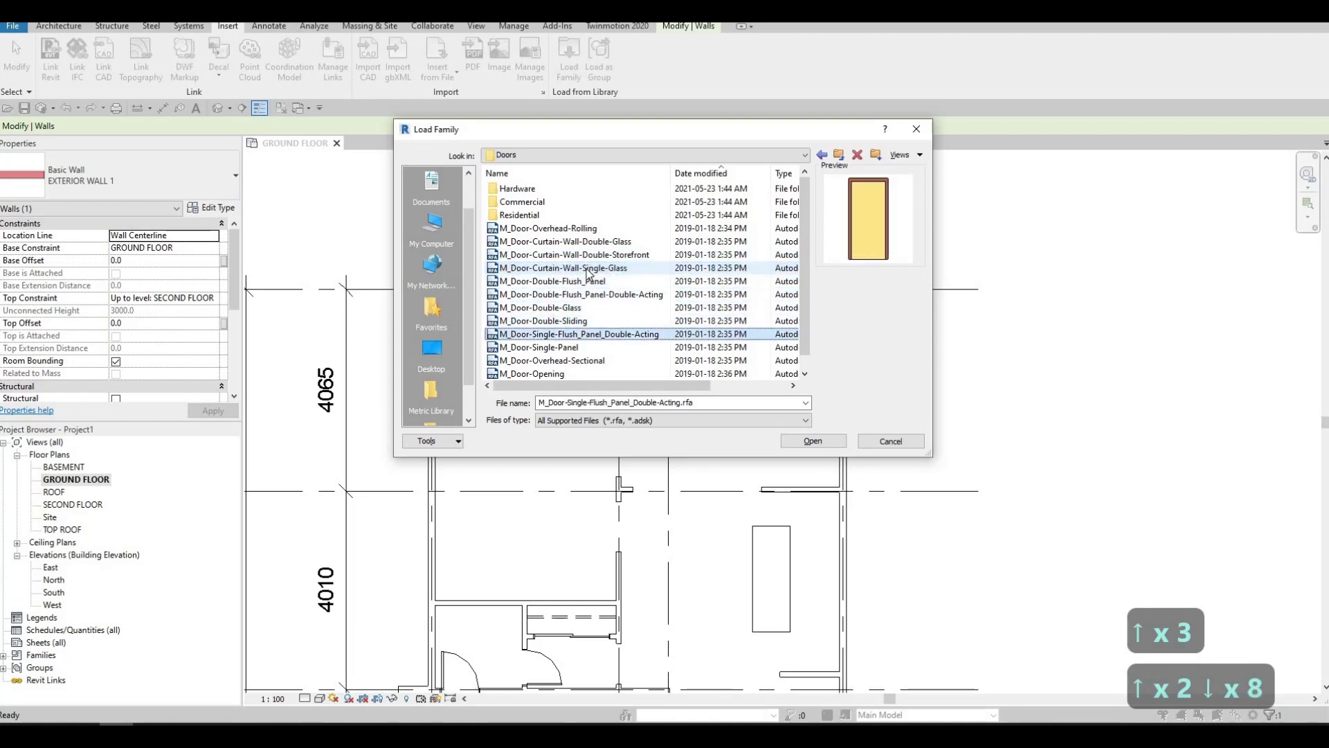
key("Down")
key("Down")
key("Down")
key("Down")
key("Down")
key("Down")
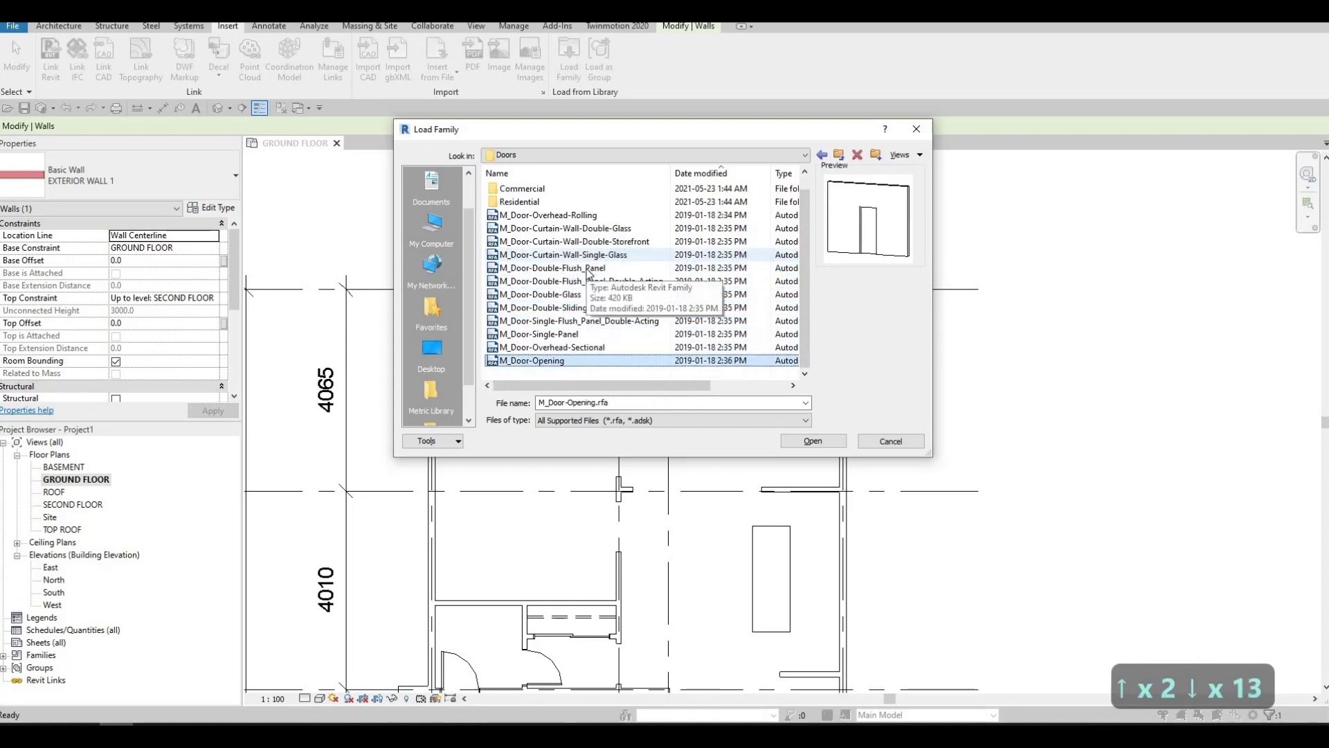
- Load the M_Door-Double-Sliding family with all of its listed types
key("Up")
key("Up")
key("Up")
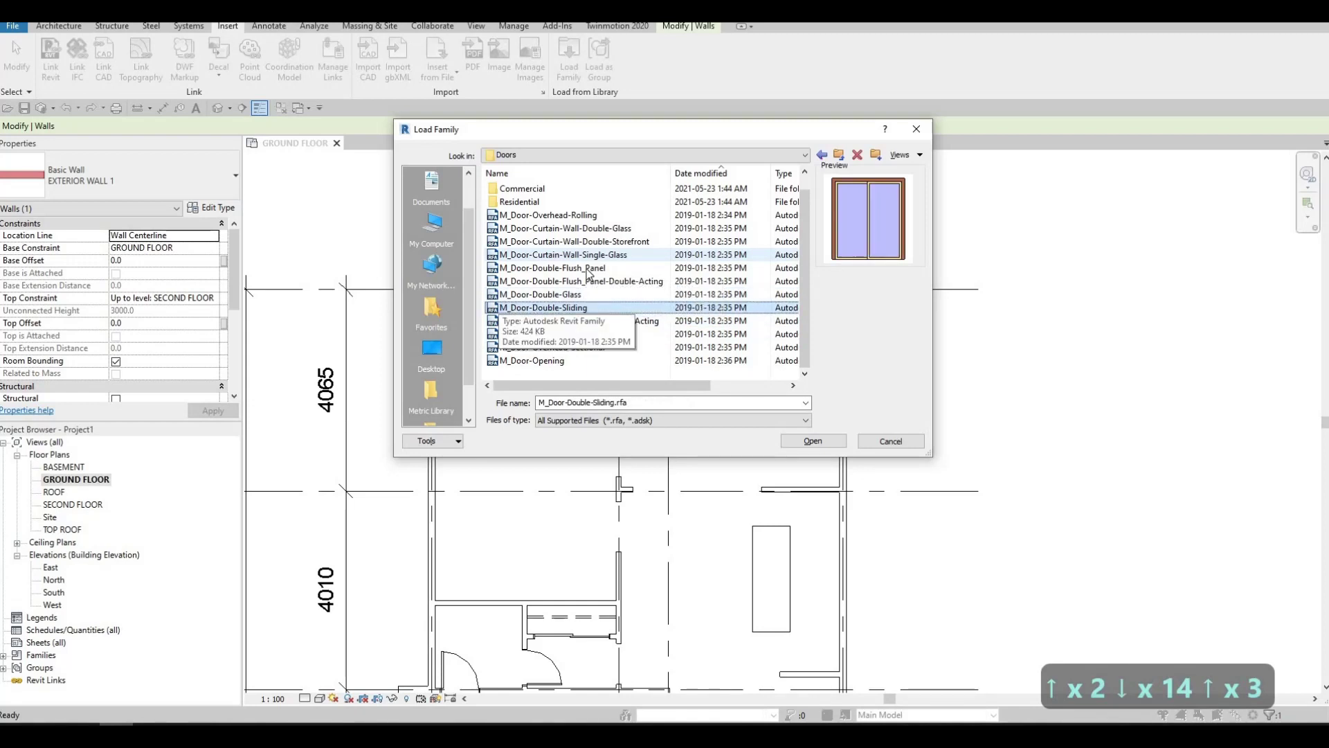
key("Up")
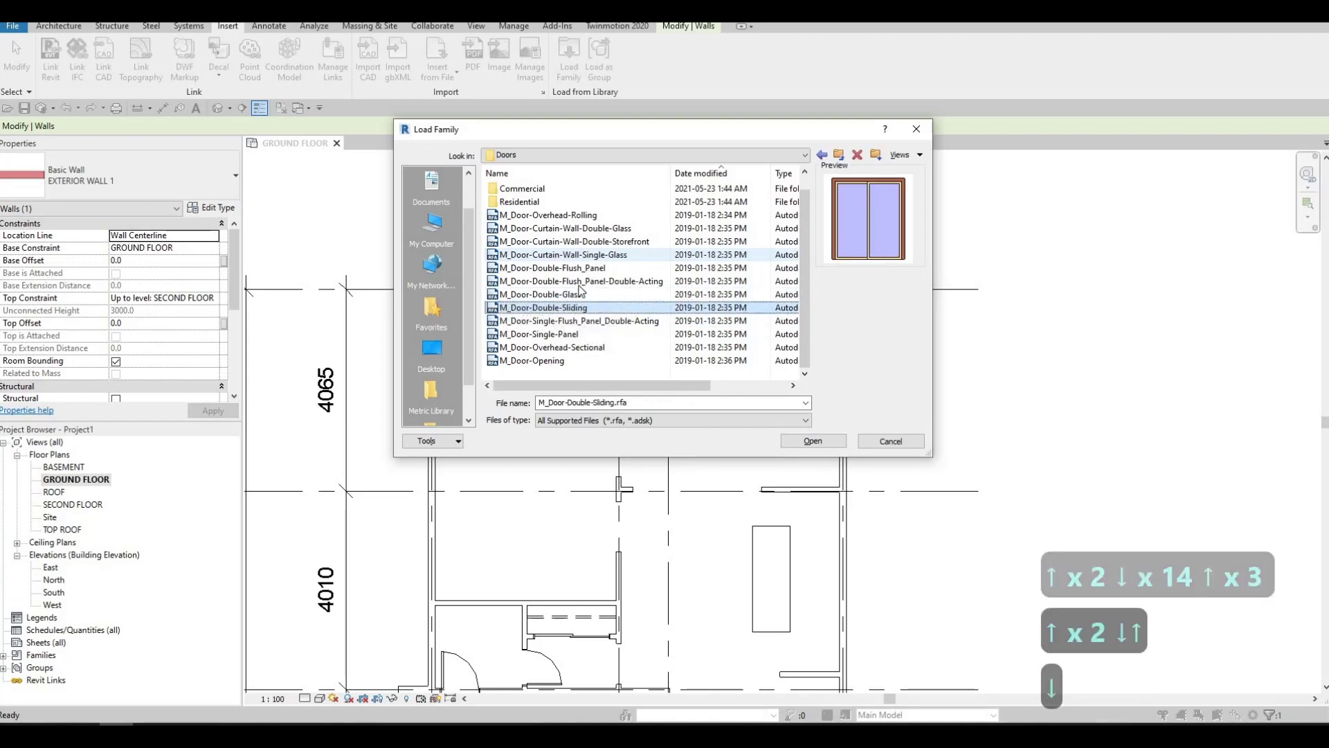
key("Down")
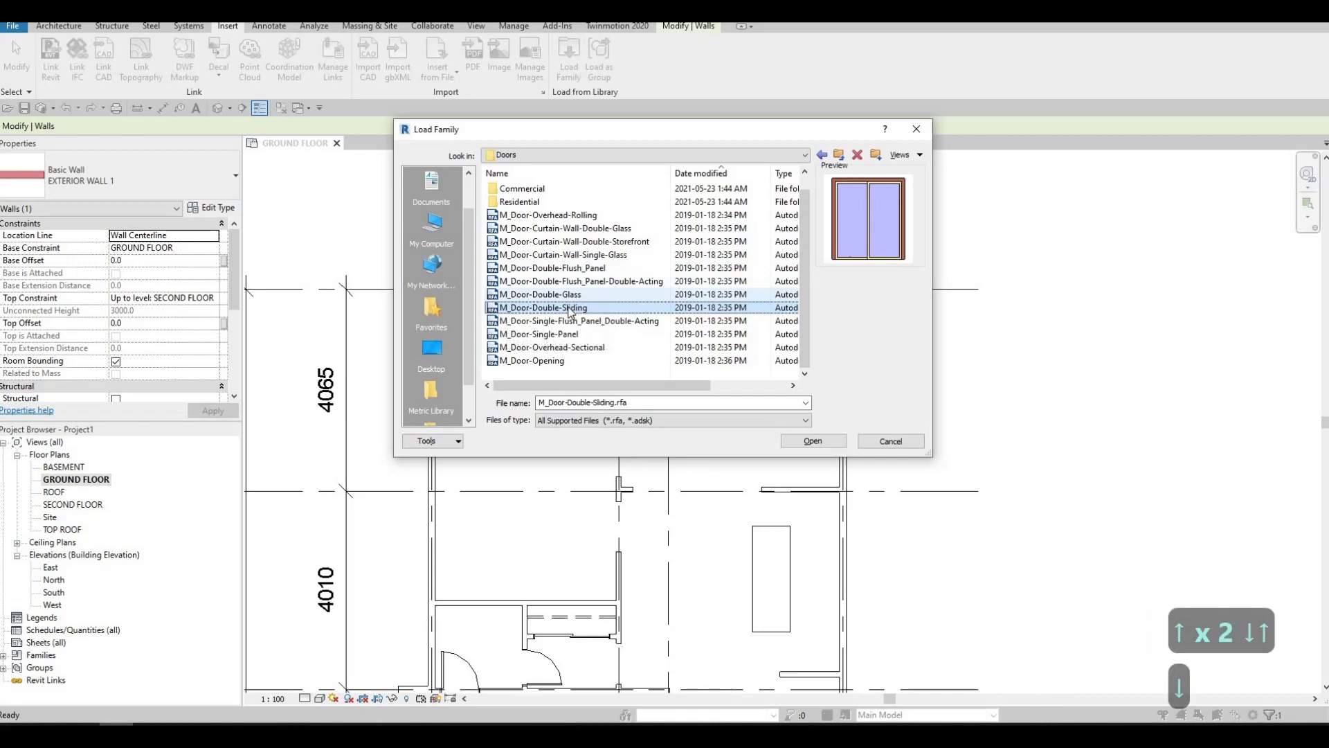
left_click(810, 443)
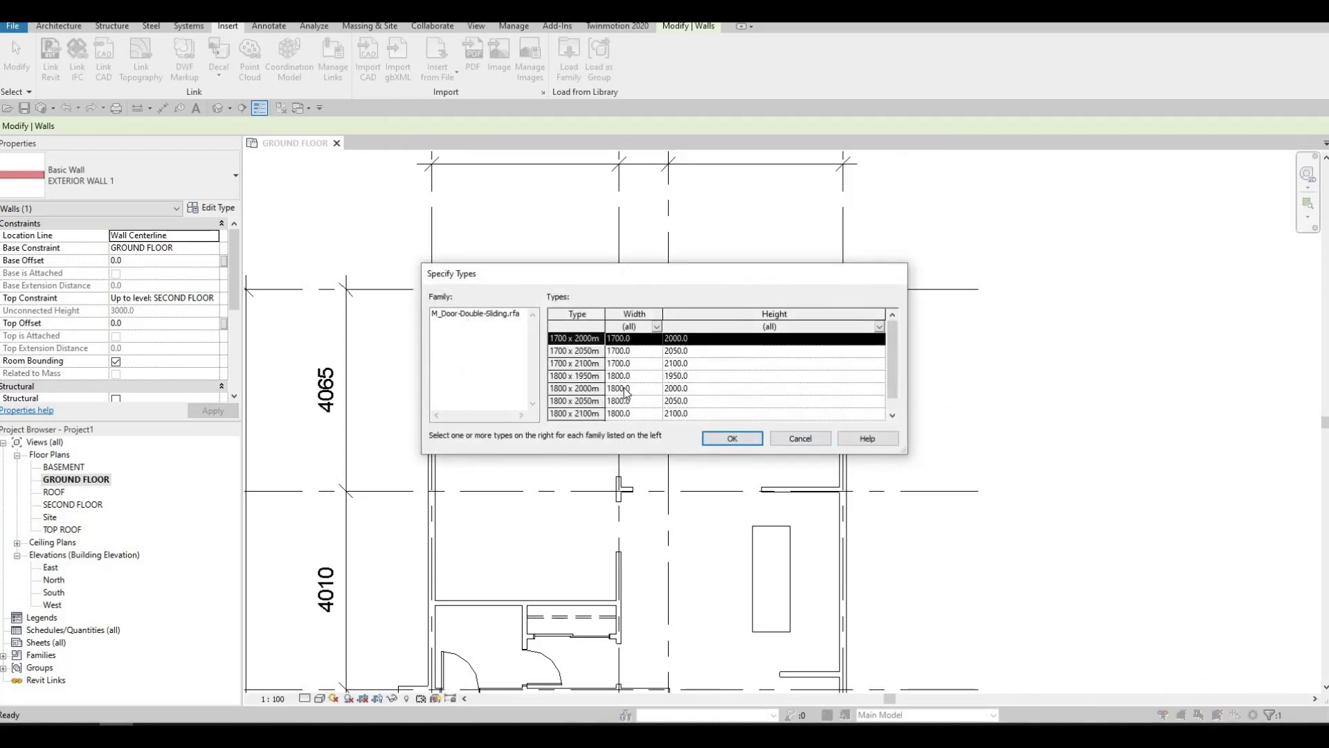
scroll(626, 388, "down", 1)
key("ctrl+a")
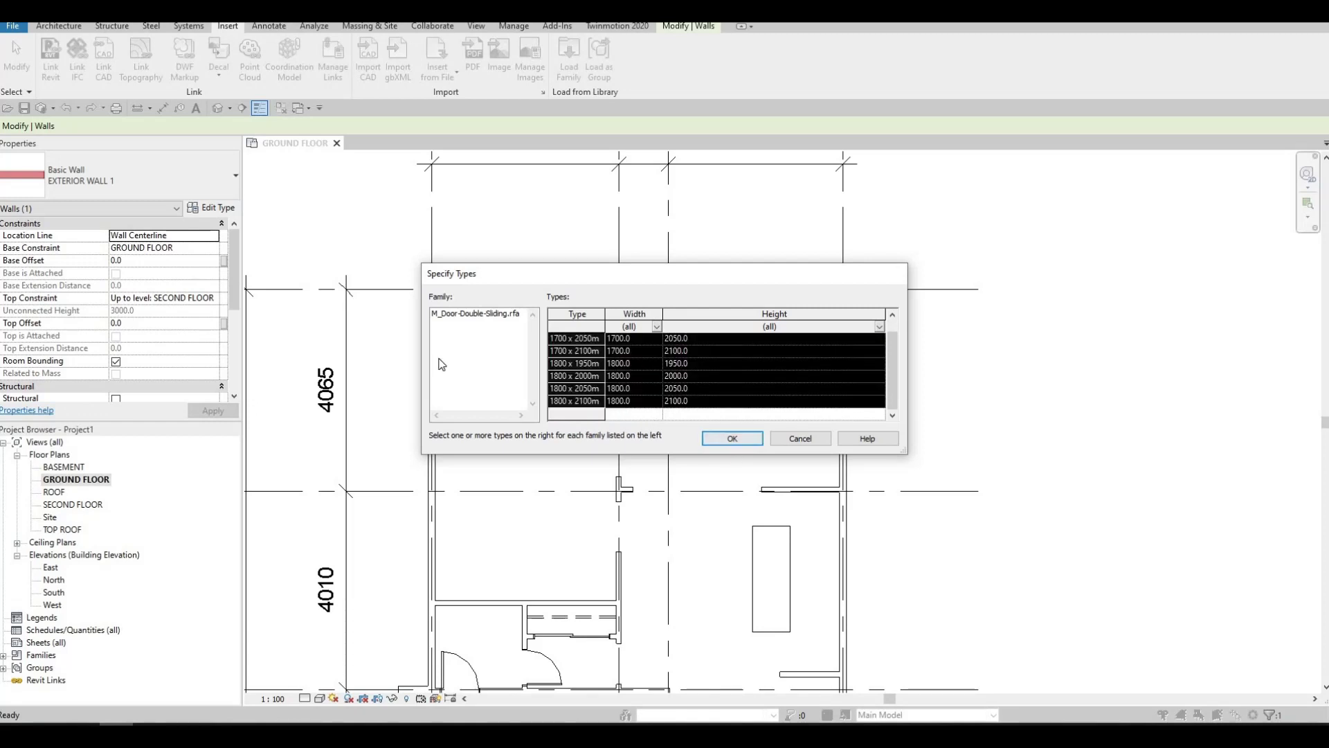
key("Return")
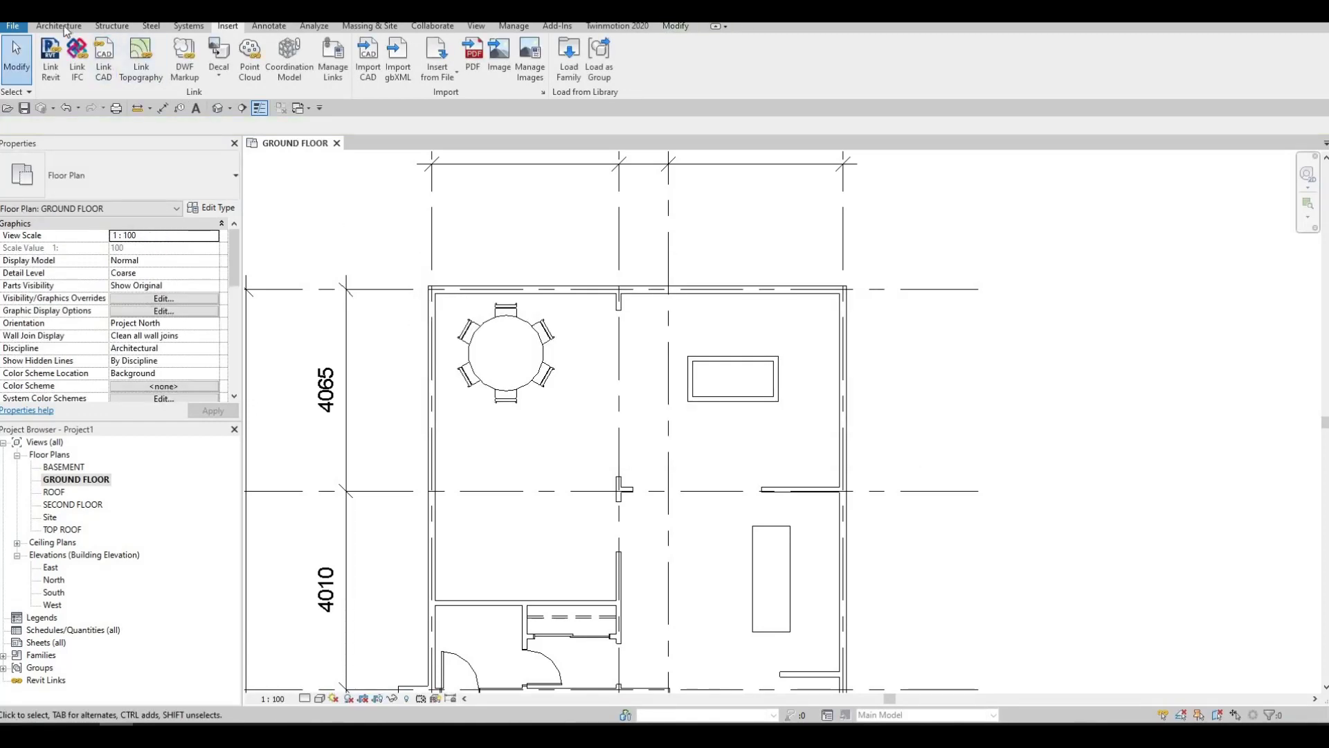
- Place a 1700 x 2000mm M_Door-Double-Sliding in the upper exterior wall by the round dining table, centred about 1700 mm from the left grid
key("d")
key("r")
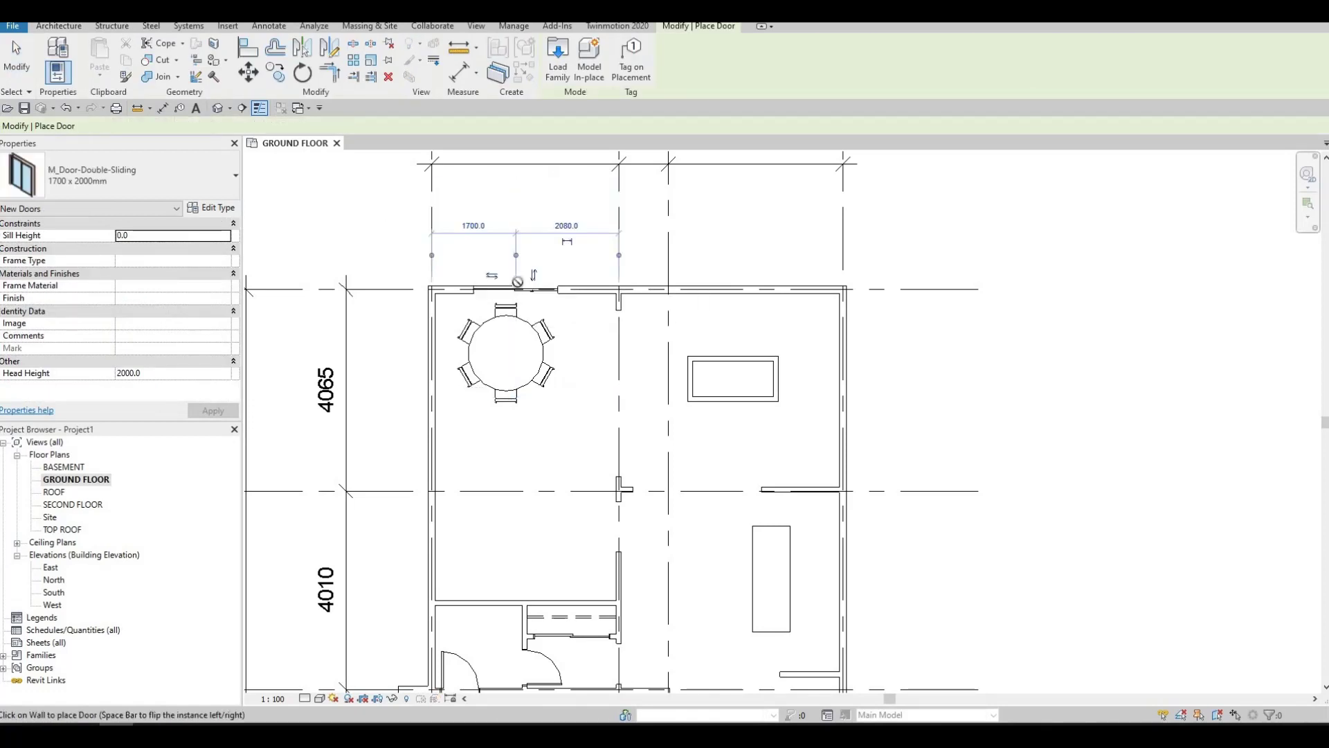
scroll(516, 288, "up", 4)
left_click(514, 315)
key("Escape")
key("Escape")
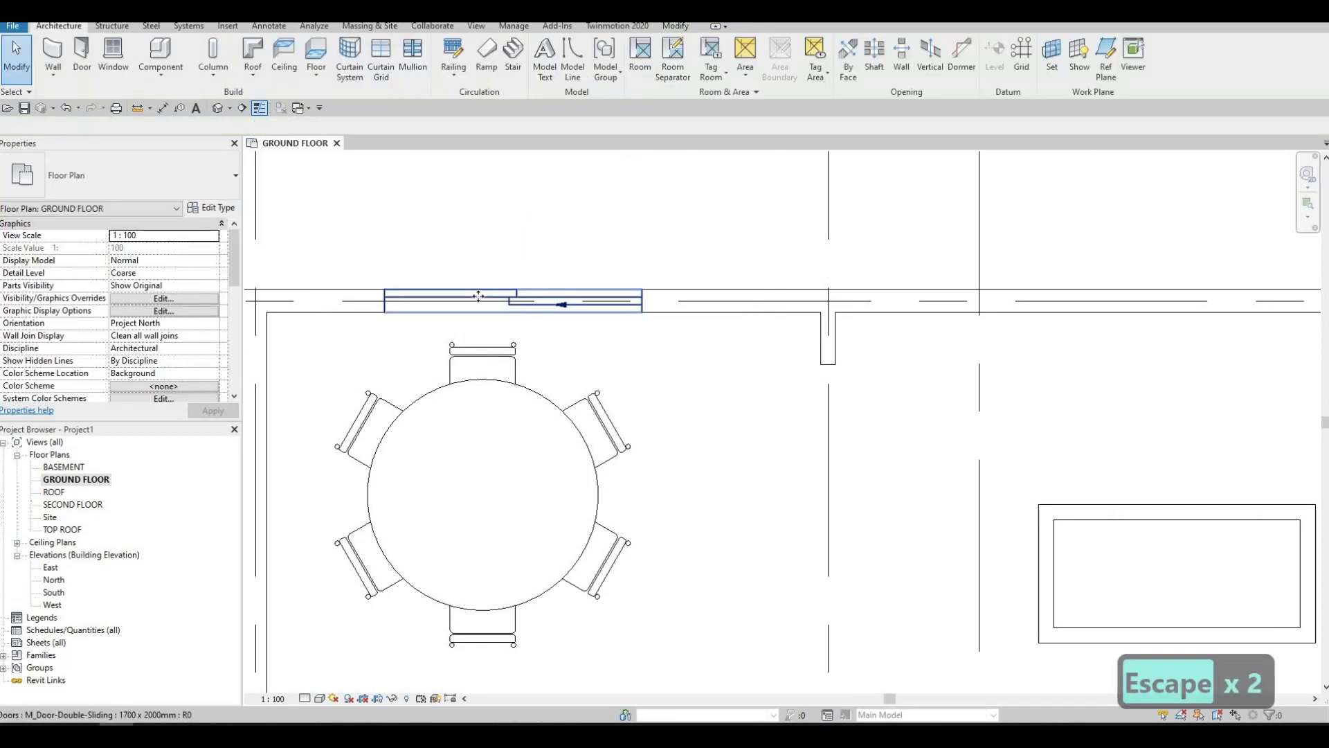
left_click(514, 295)
key("Escape")
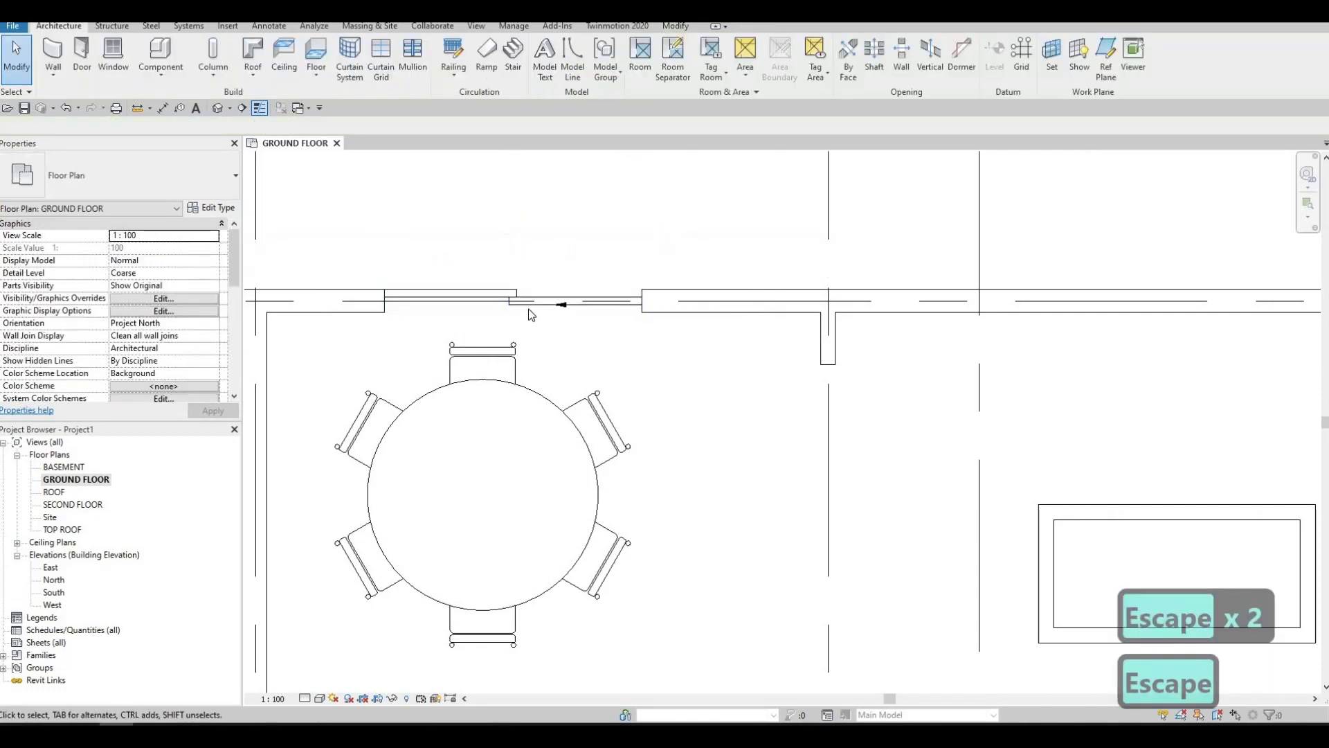
- Change the sliding door by the round dining table to the 1800 x 2000mm type of M_Door-Double-Sliding
key("Escape")
left_click(509, 309)
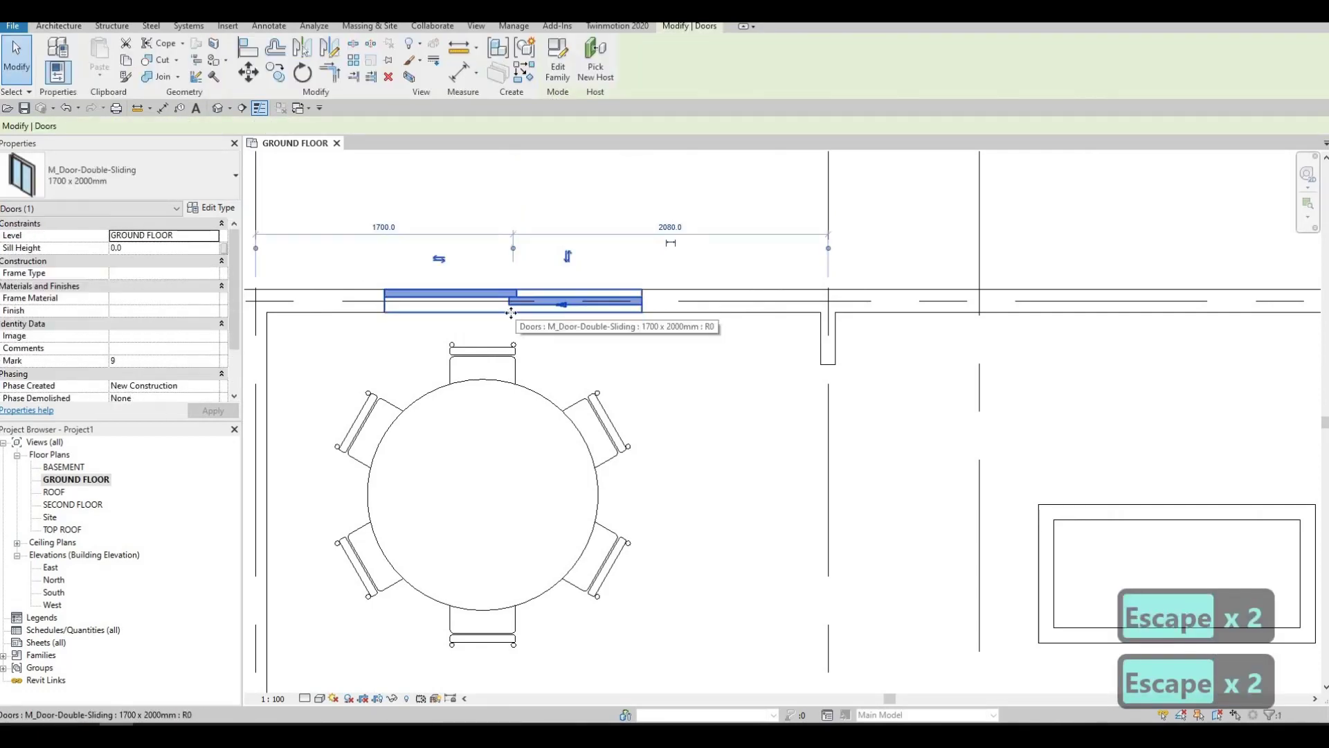
left_click(184, 195)
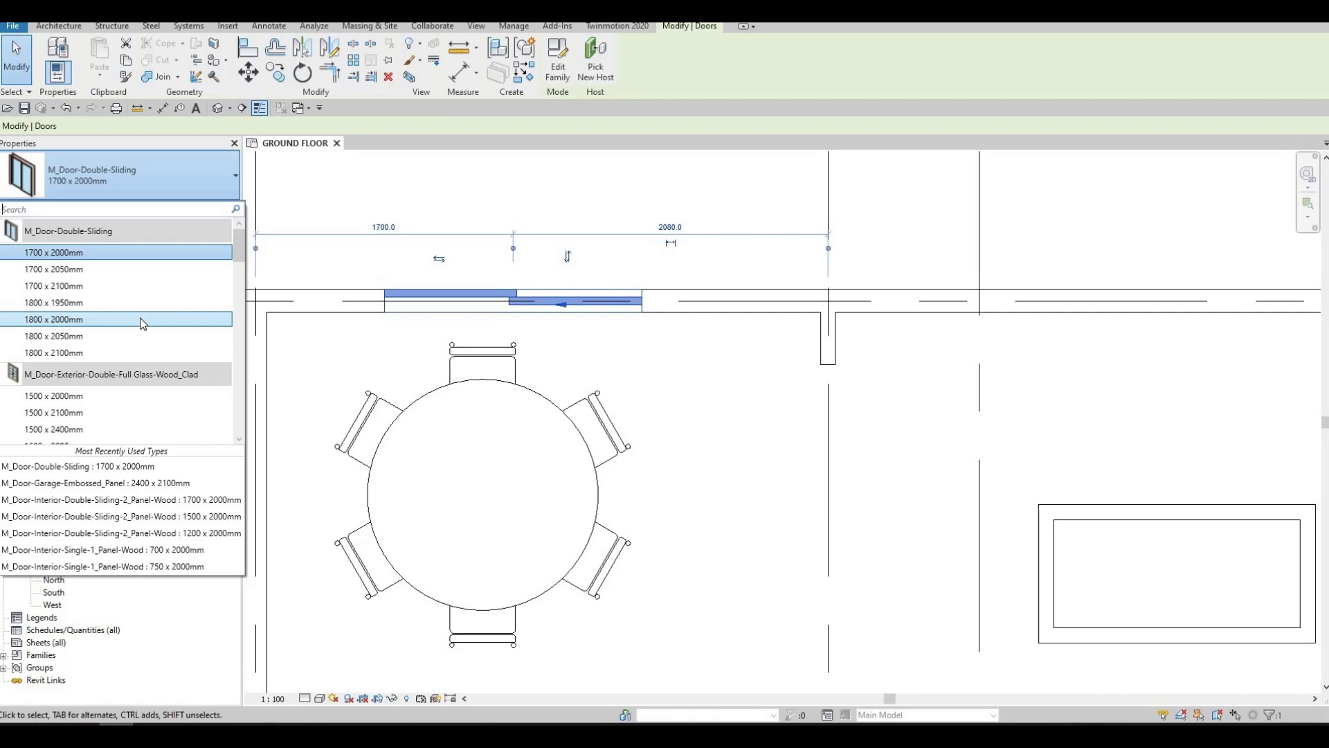
key("Escape")
left_click(127, 180)
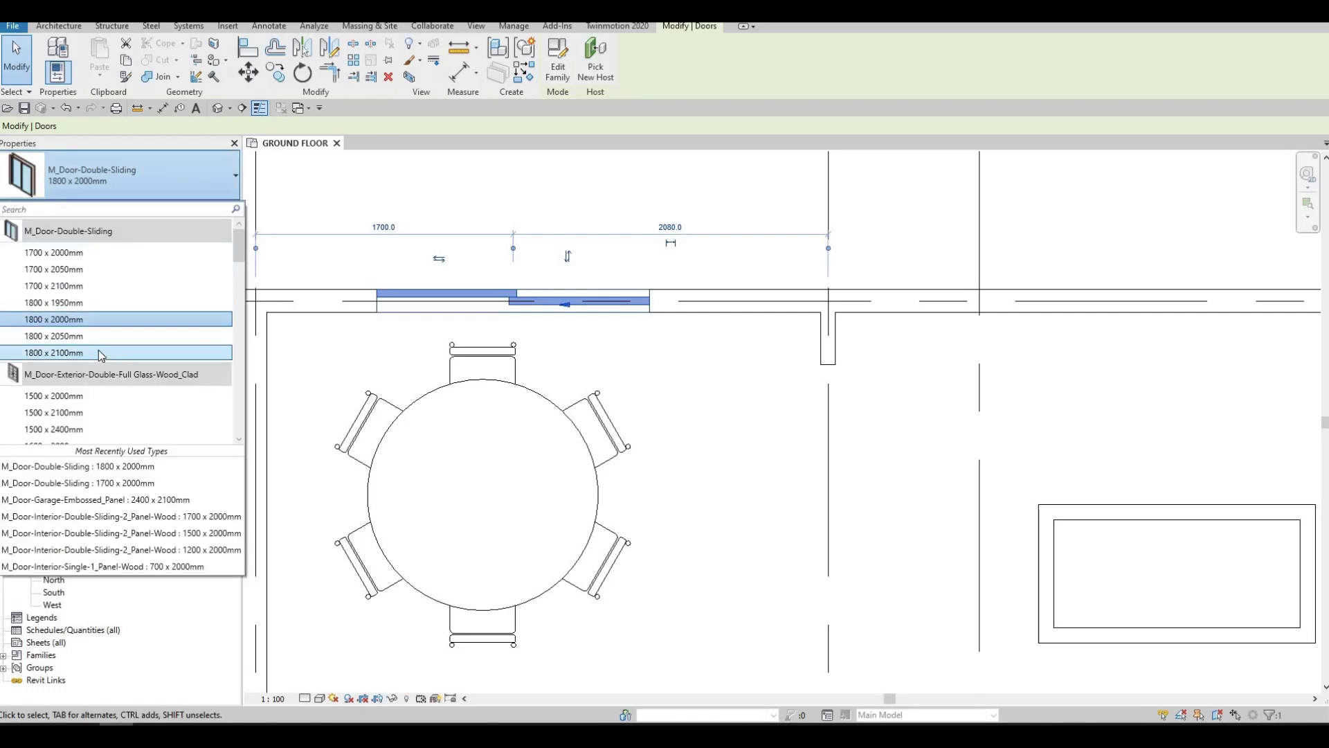
key("Escape")
key("Escape")
key("Escape")
- Nudge the sliding door right along the upper wall until its centre is 2075 mm from the left grid
left_click(618, 310)
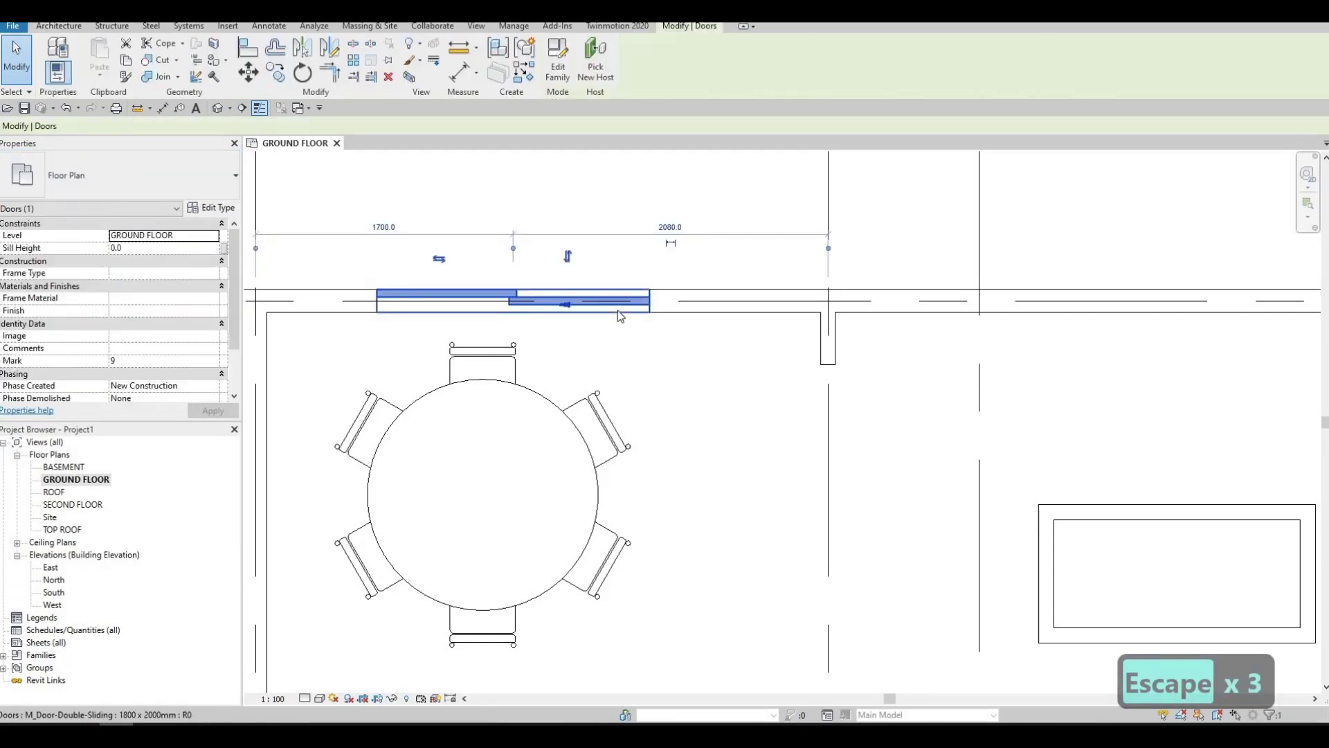
key("Right")
key("Right")
key("Right")
key("Right")
key("Right")
key("Right")
key("Right")
key("Right")
key("Right")
key("Right")
key("Right")
key("Right")
key("Right")
key("Right")
key("Right")
key("Right")
key("Right")
key("Right")
key("Right")
key("Right")
key("Right")
key("Right")
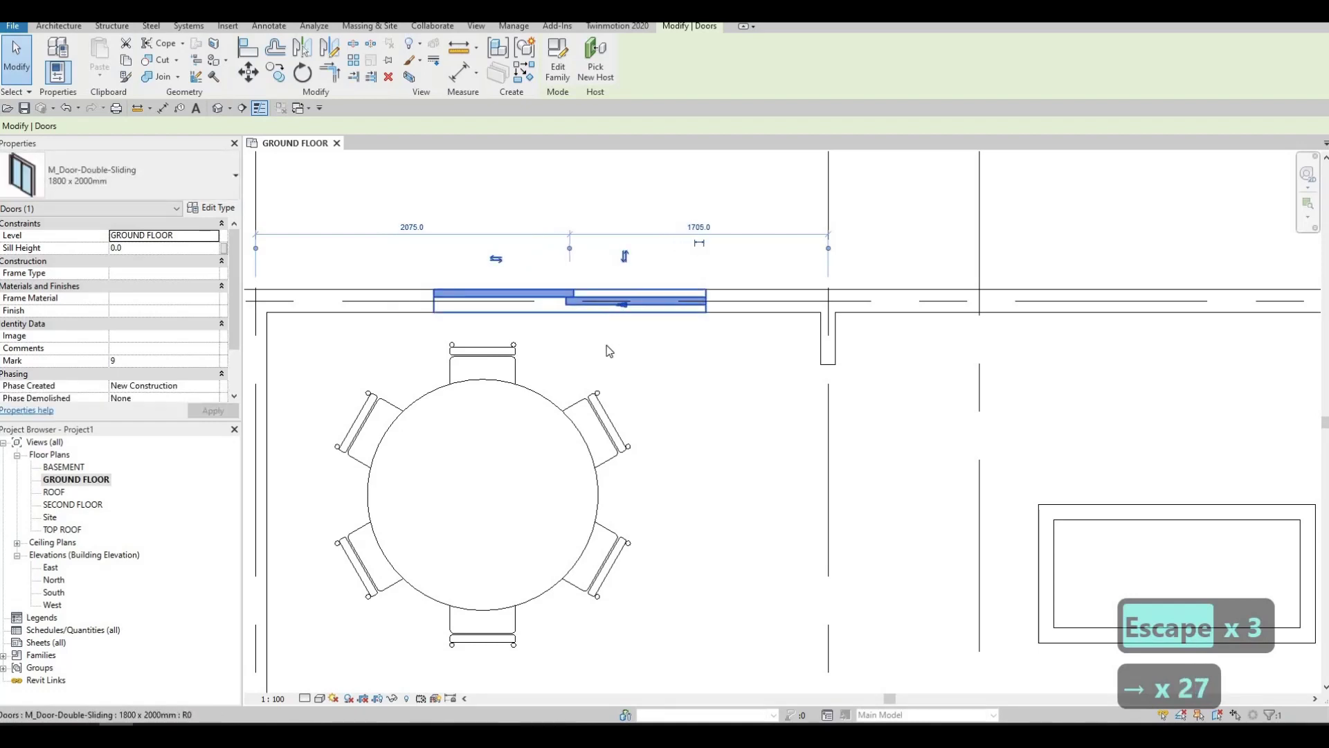
key("Escape")
key("Escape")
- Load the M_Sofa-Corbu family from the Seating folder inside the Canada library's Furniture folder
scroll(641, 367, "down", 3)
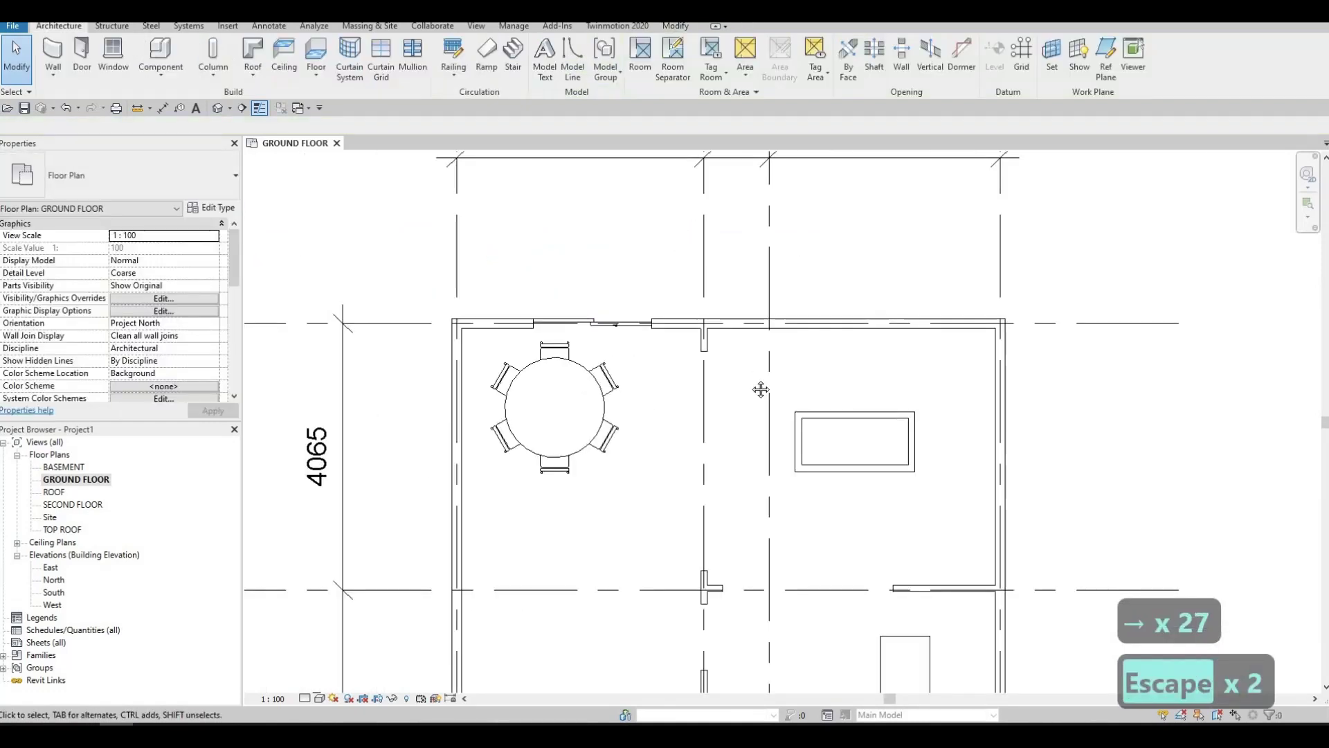
middle_click_drag(761, 390, 617, 325)
scroll(616, 325, "down", 1)
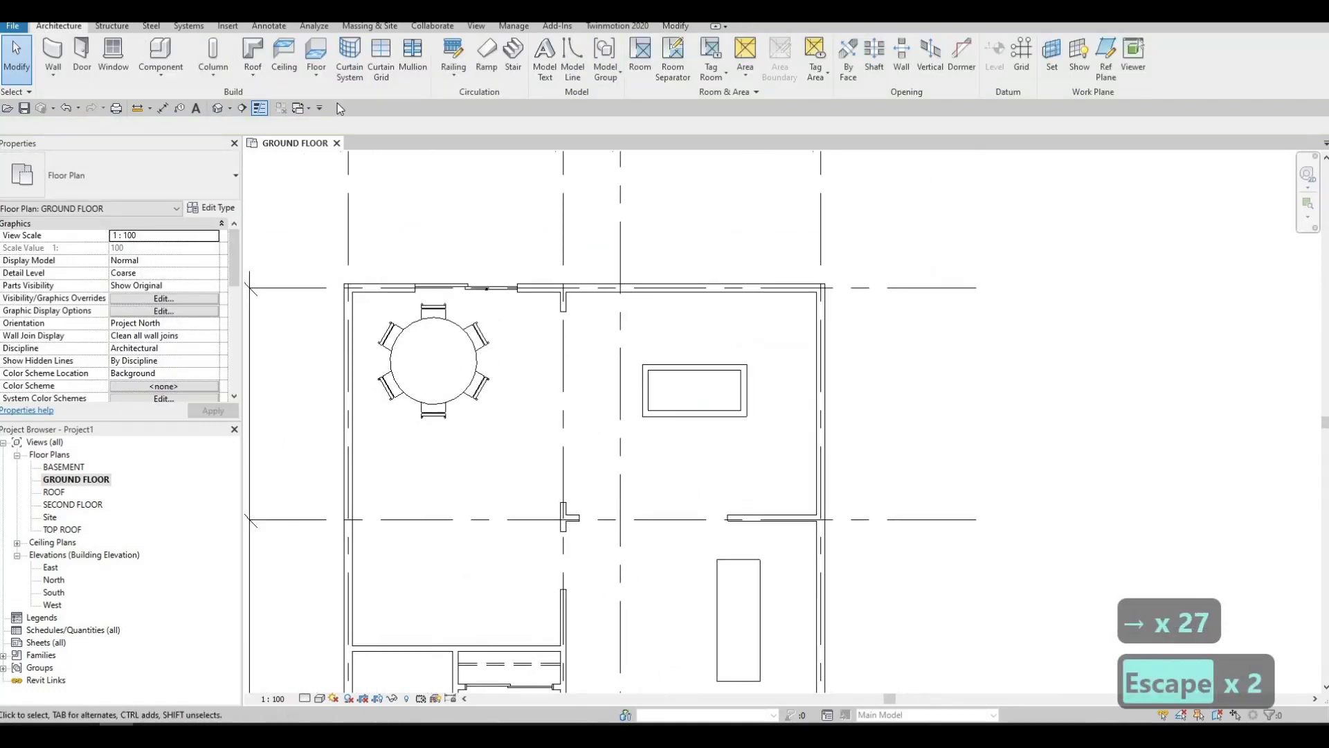
left_click(228, 26)
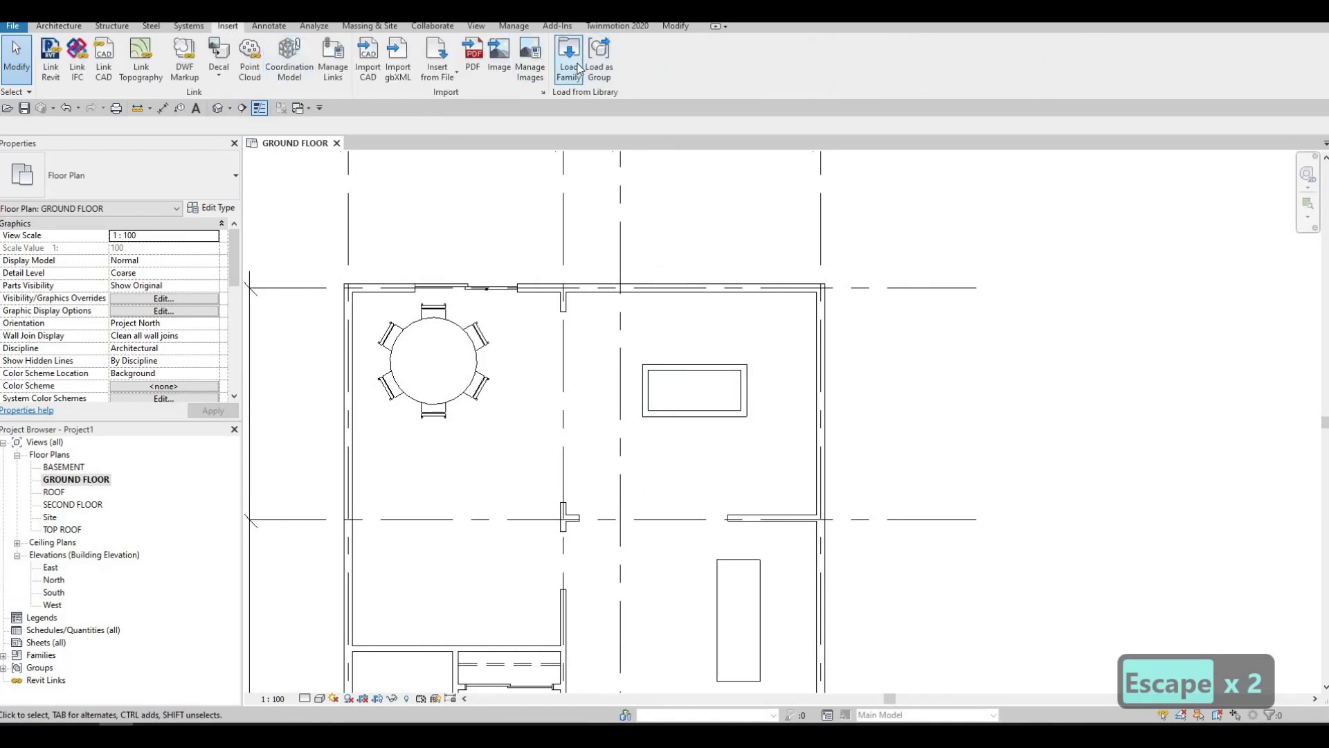
left_click(578, 68)
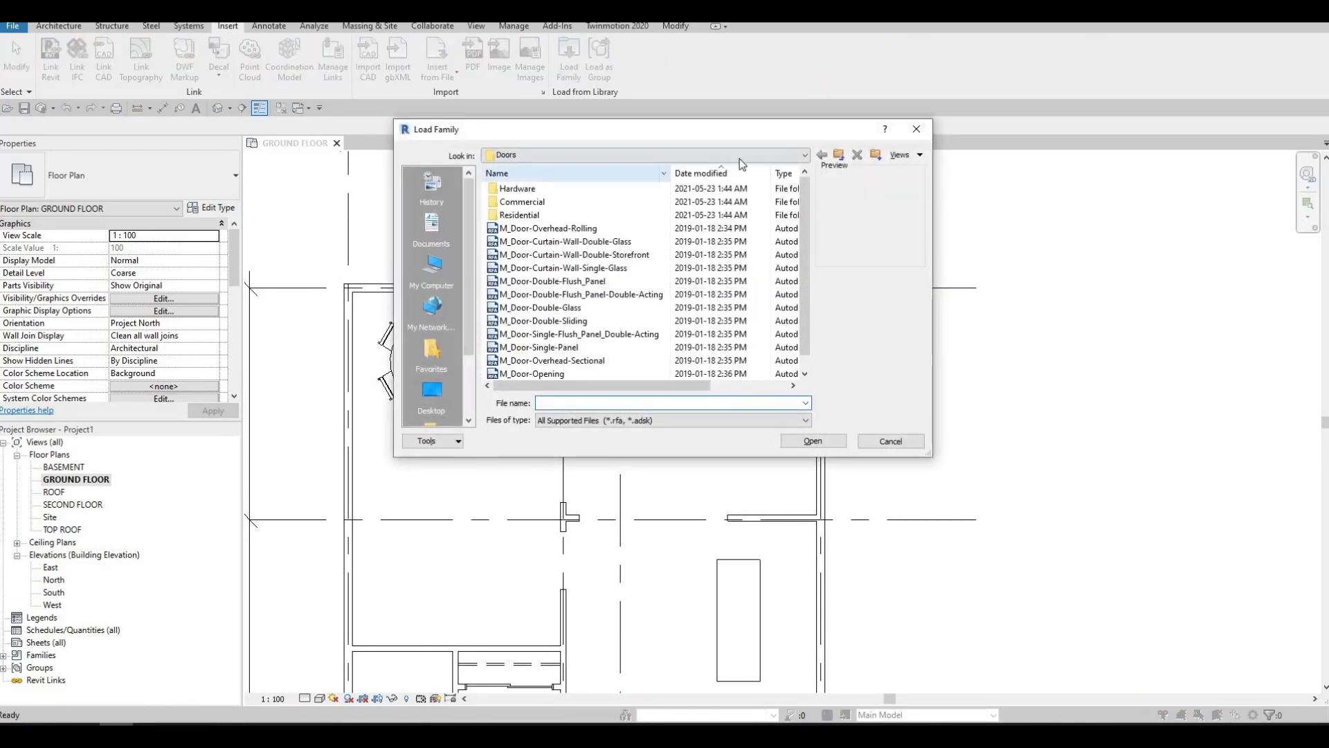
left_click(738, 156)
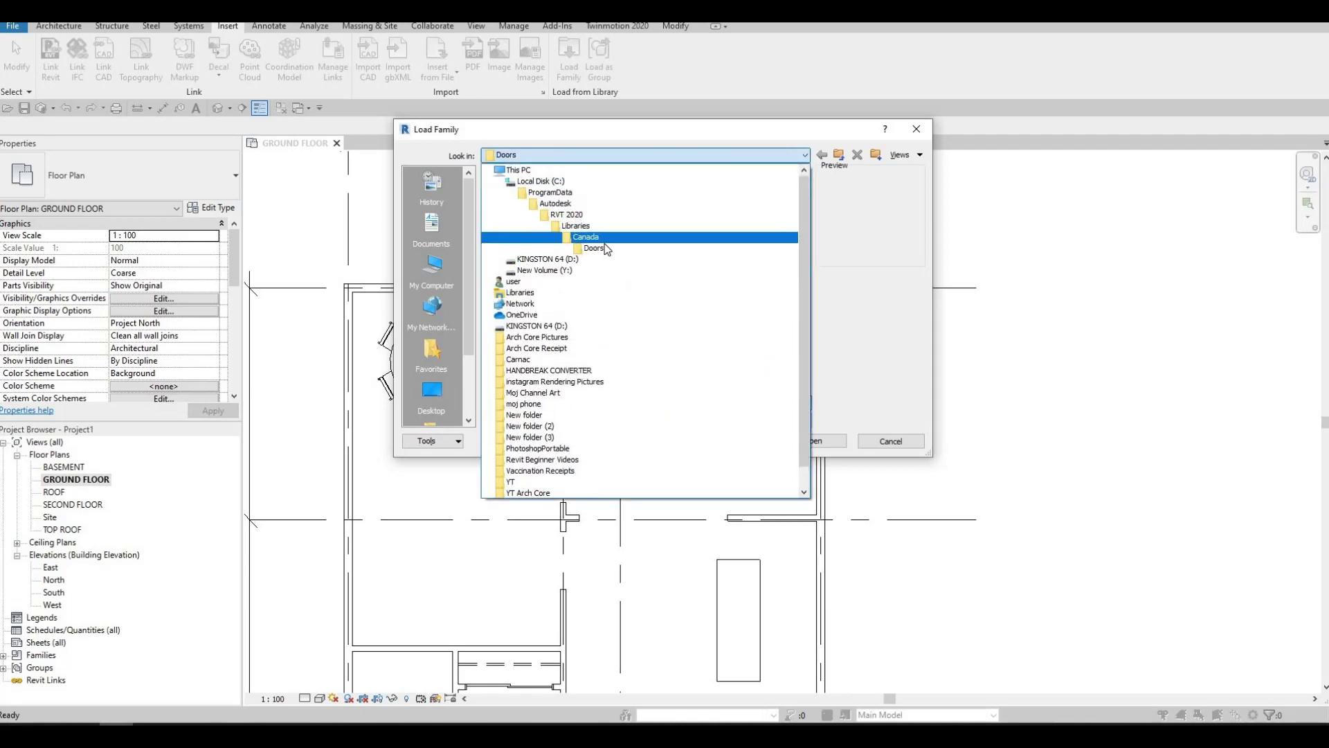
scroll(607, 249, "up", 1)
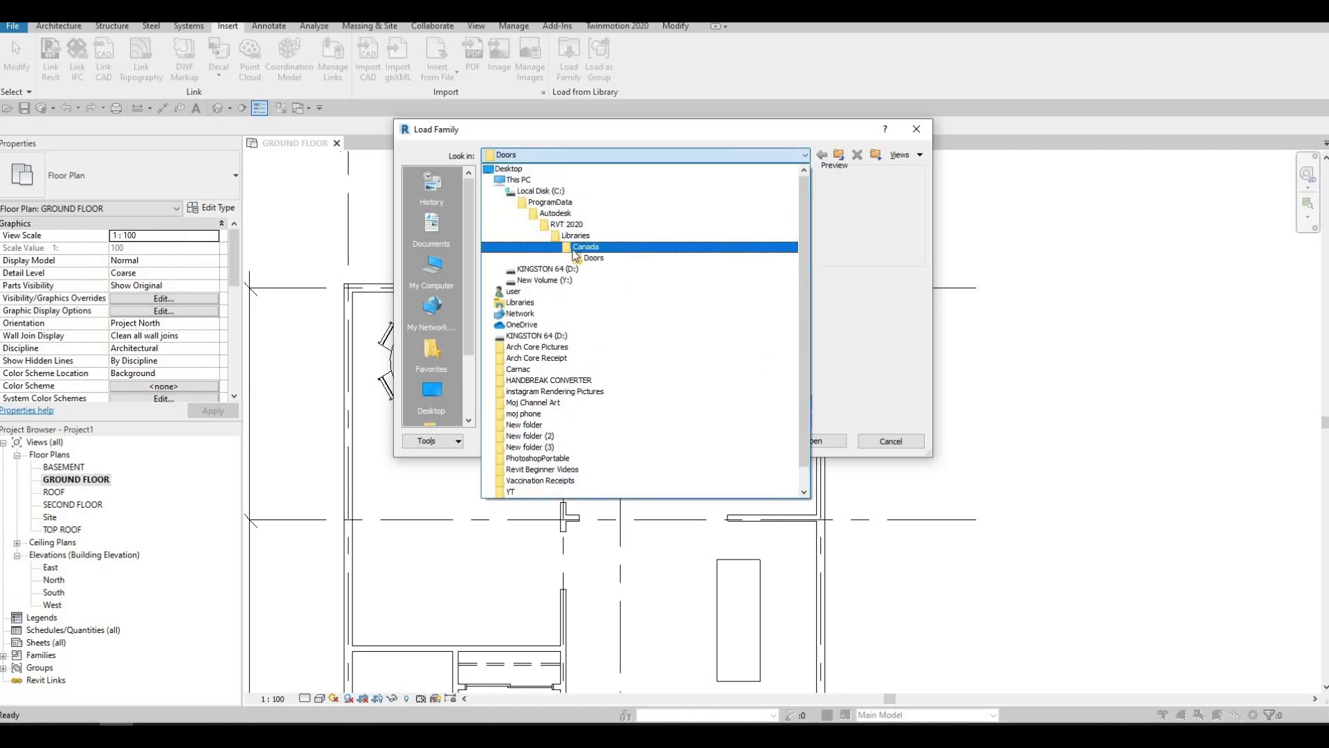
left_click(575, 249)
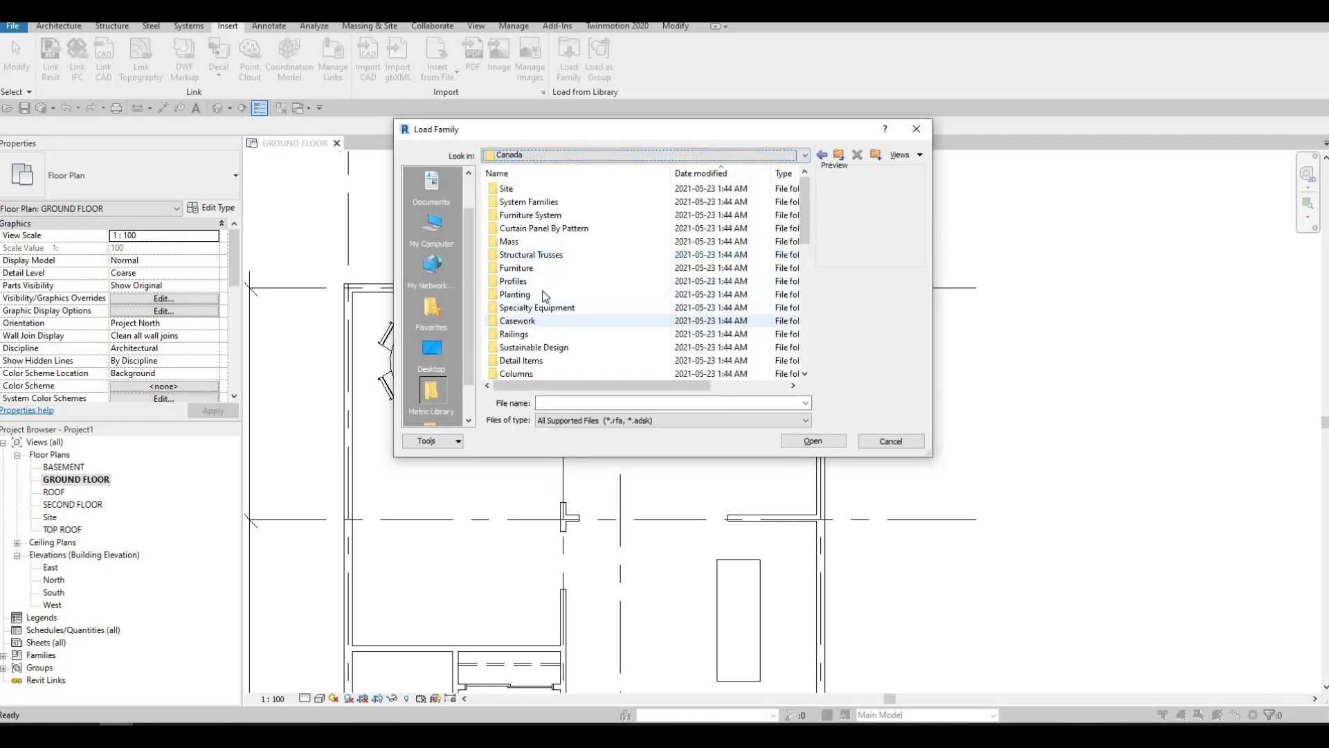
double_click(533, 268)
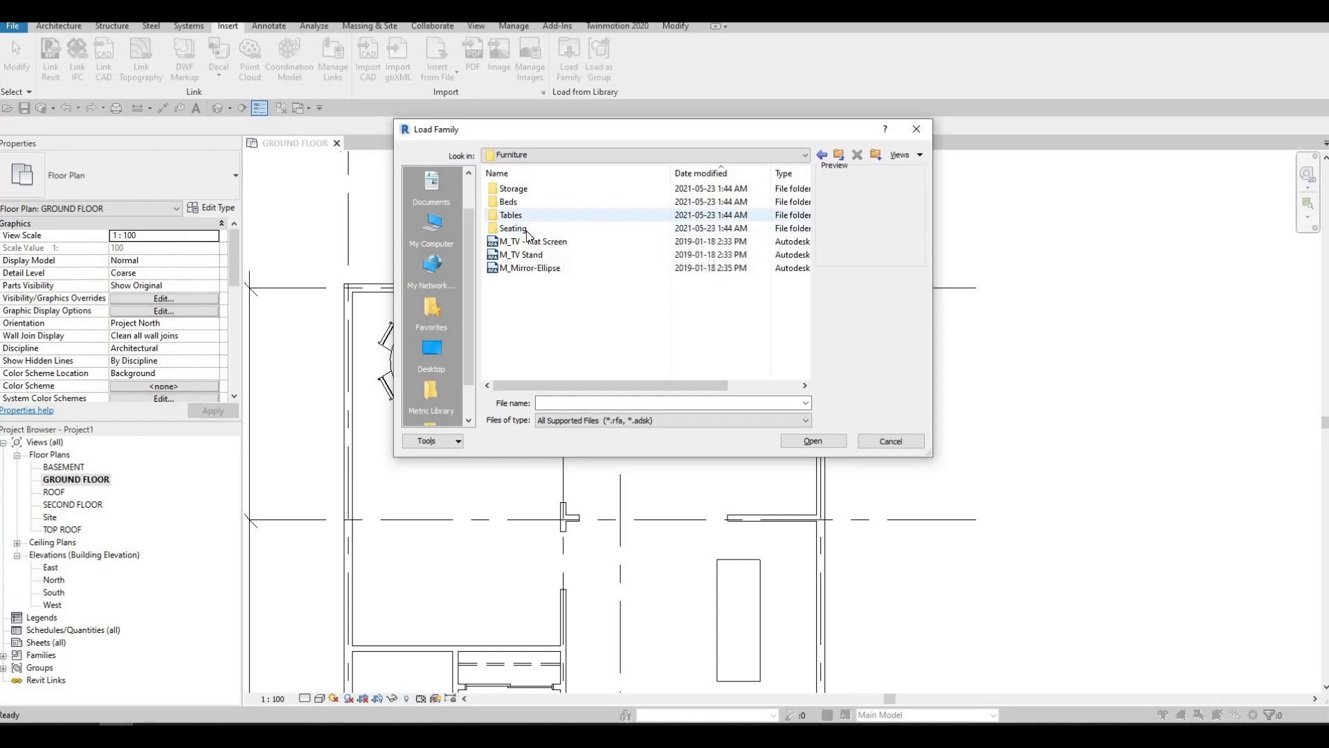
double_click(526, 229)
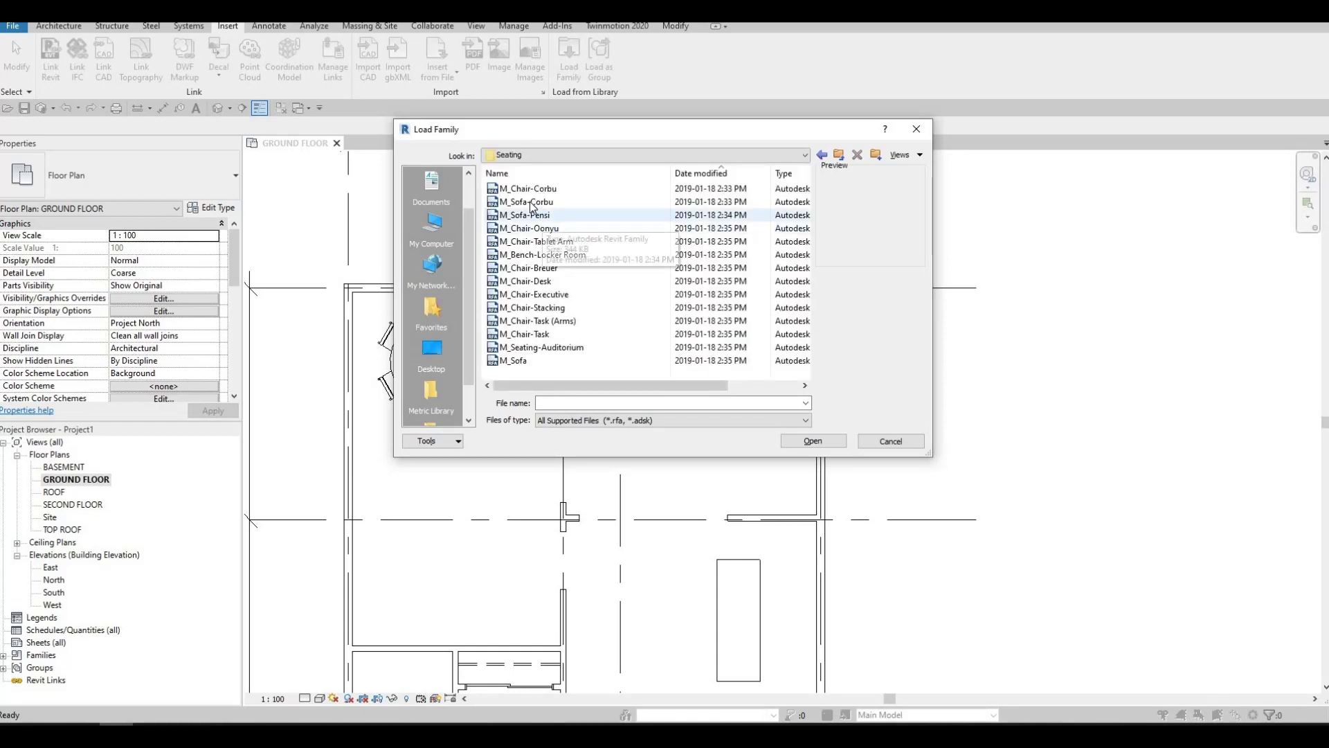
left_click(531, 202)
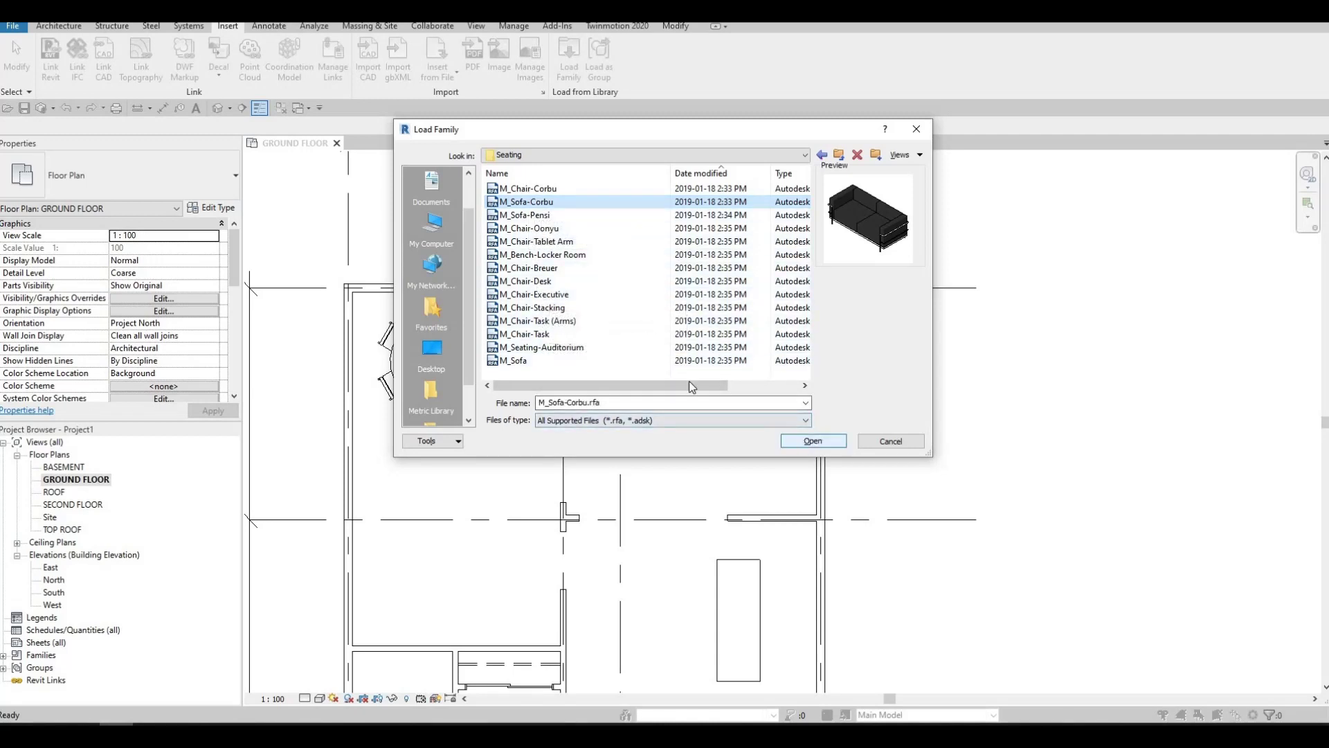
key("Return")
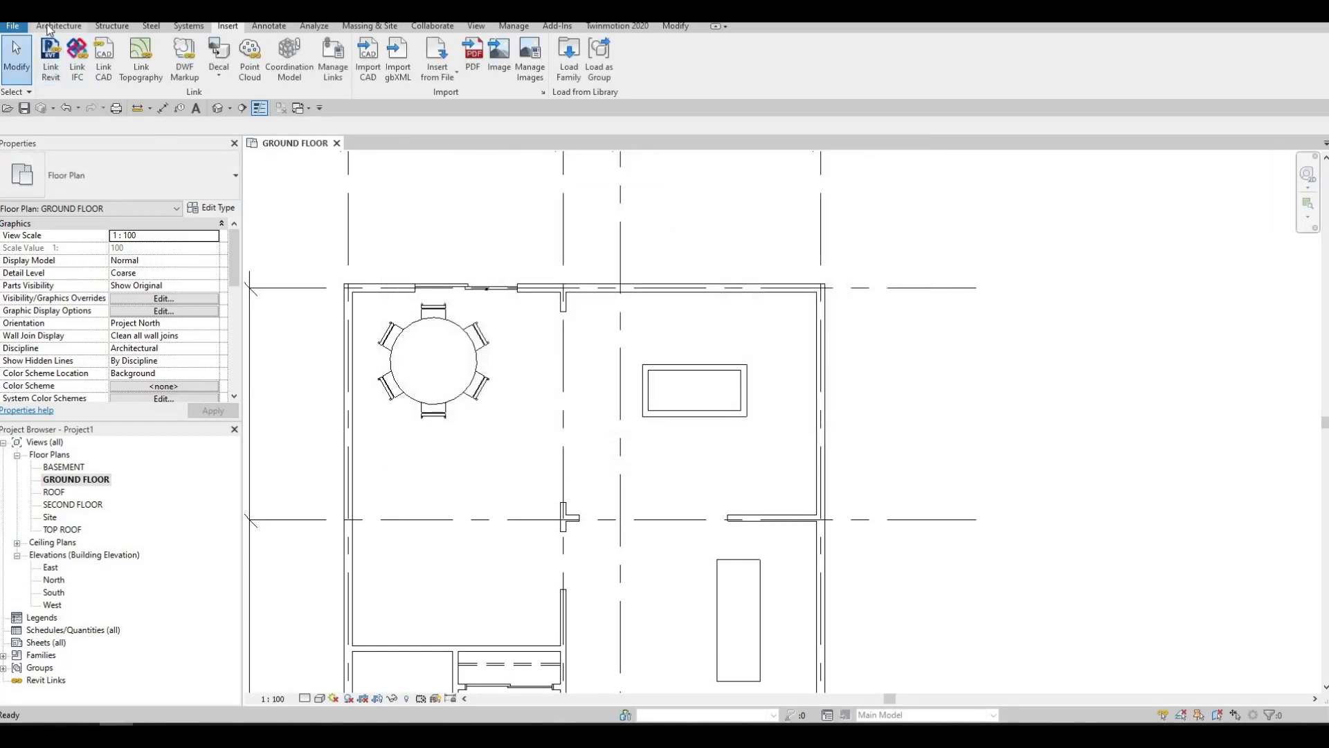
- Place an M_Sofa-Corbu sofa against the upper wall, centred above the coffee table with its seat facing the table
key("d")
key("r")
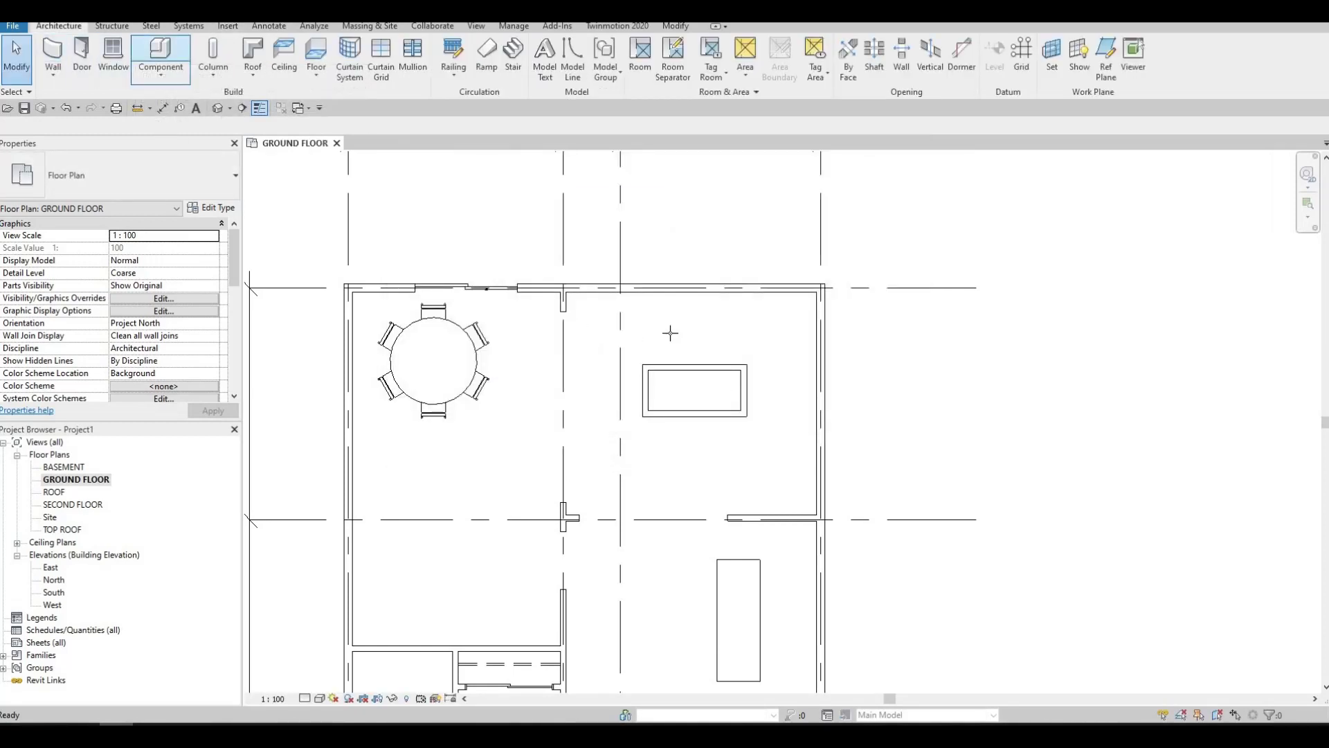
key("c")
key("m")
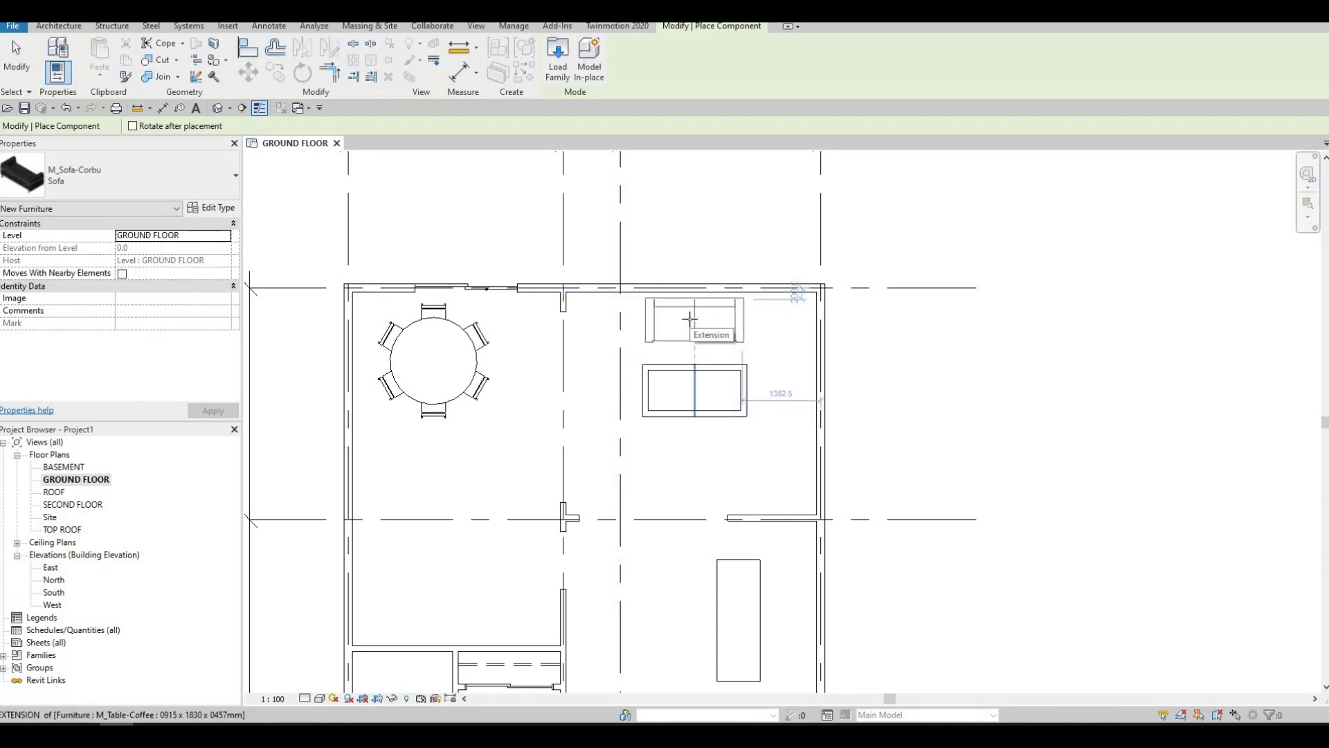
left_click(679, 336)
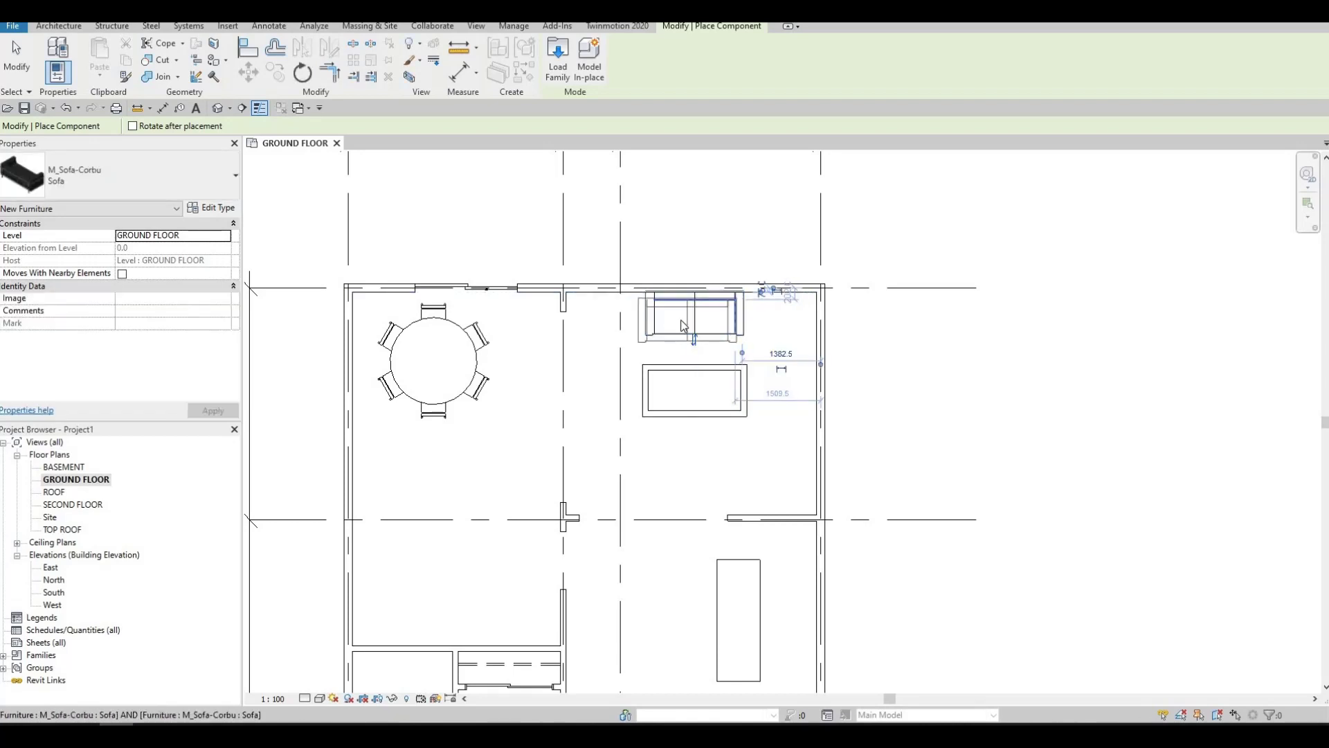
key("Escape")
key("Escape")
- Nudge the sofa slightly down so its back sits at the inner face of the upper wall
left_click(680, 336)
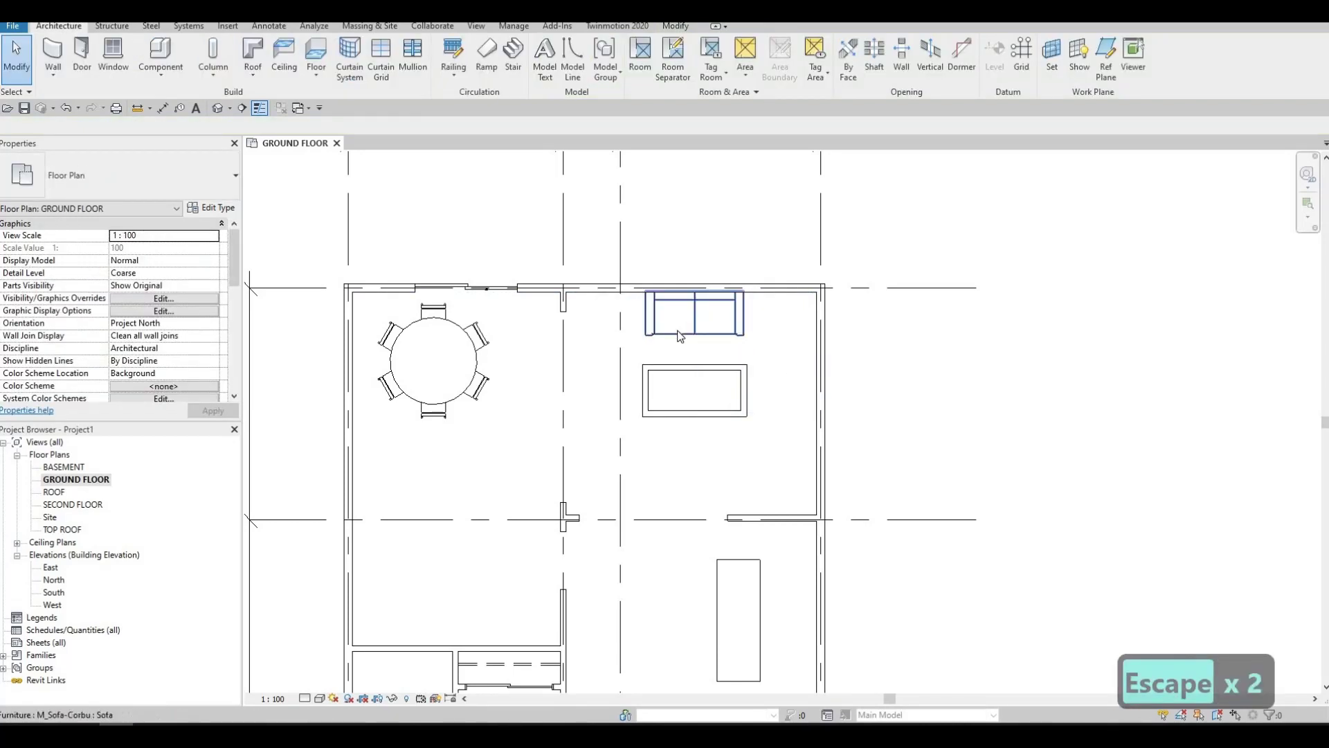
key("Down")
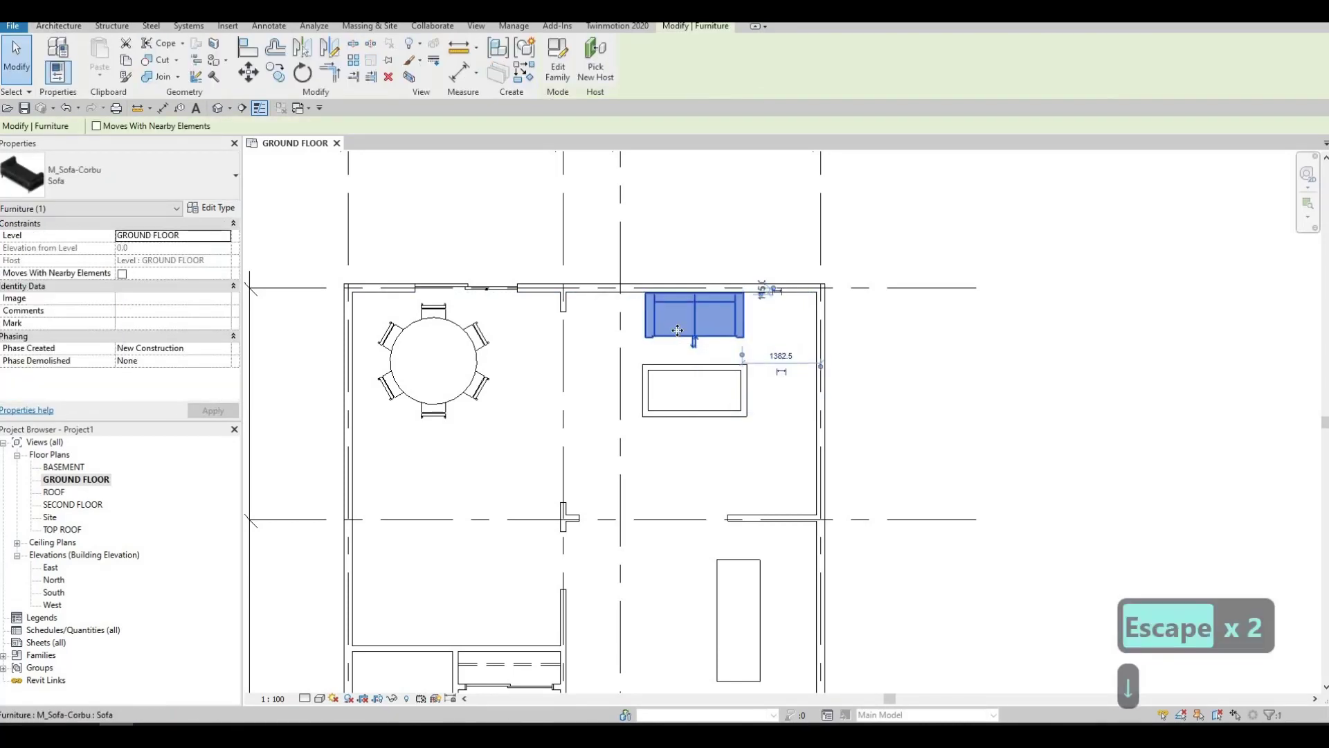
key("Down")
key("Escape")
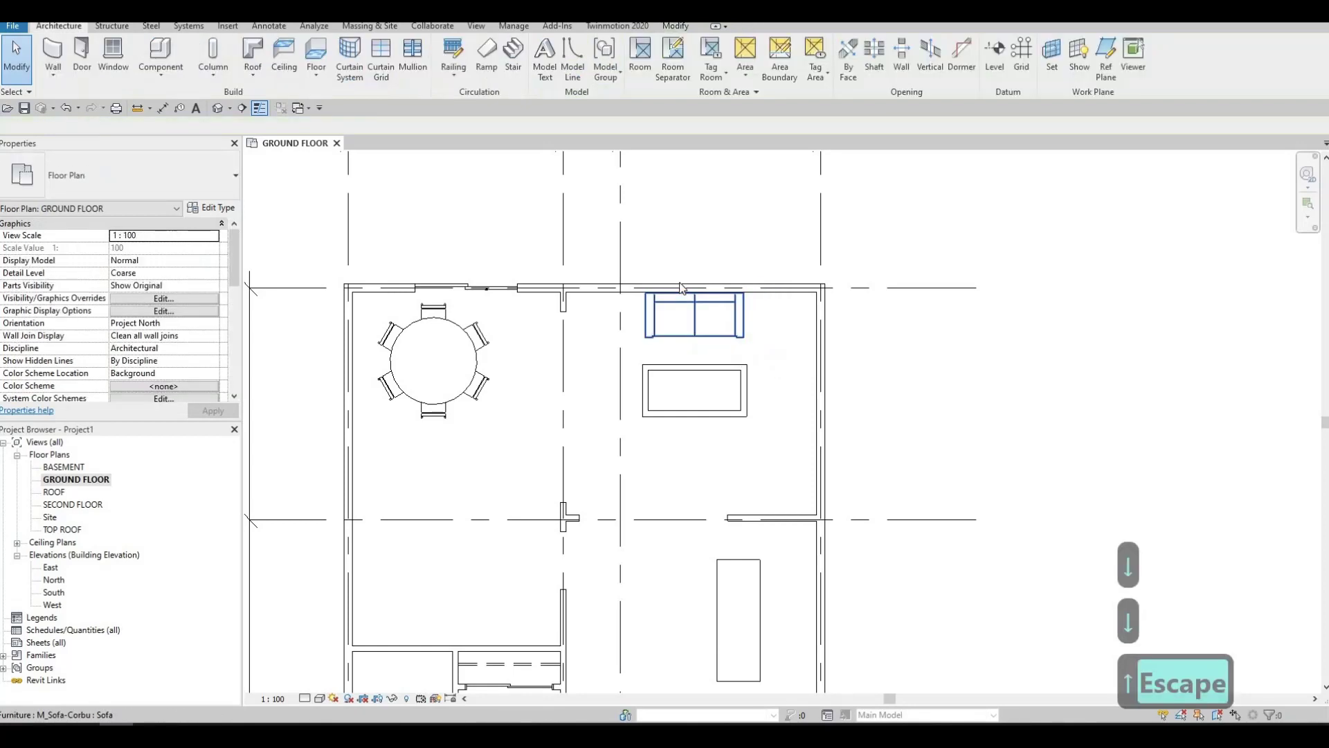
- Load the M_Chair-Corbu family from the Seating folder
scroll(681, 290, "up", 2)
scroll(680, 291, "up", 1)
scroll(679, 291, "down", 4)
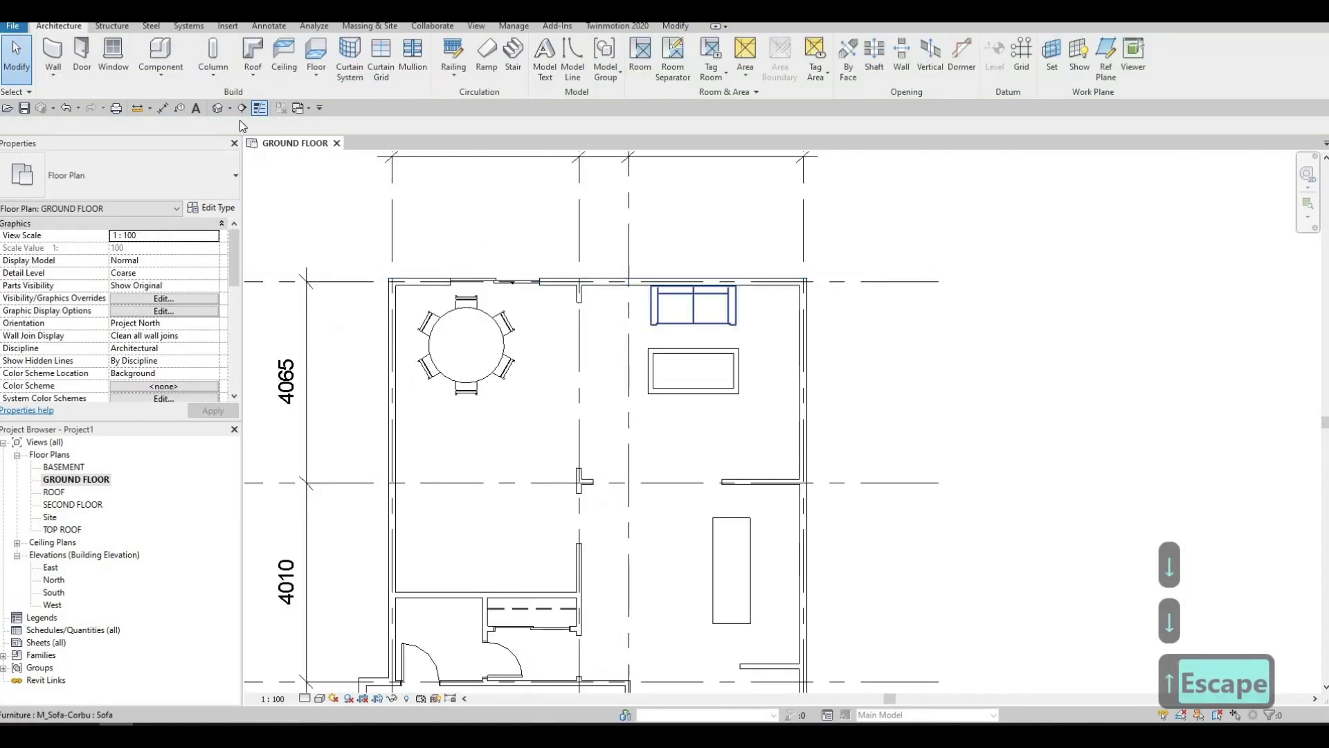
left_click(228, 26)
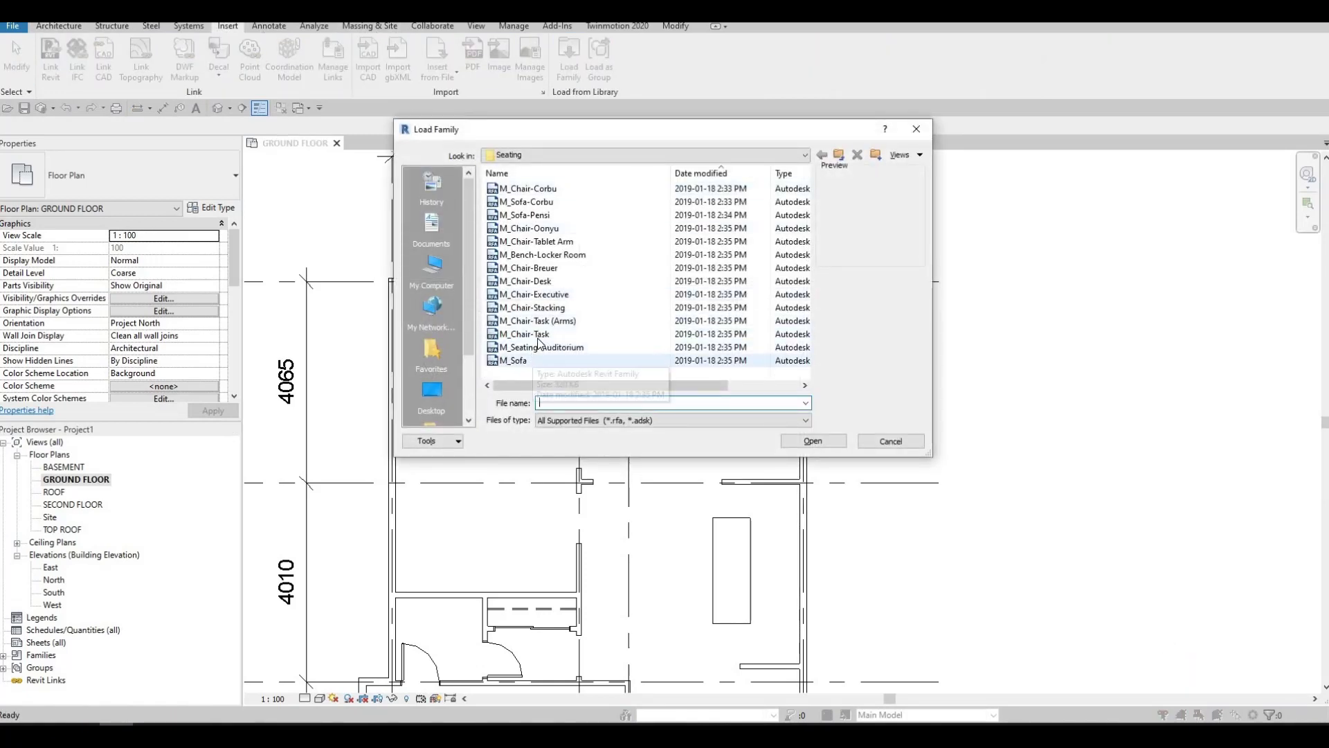
left_click(536, 190)
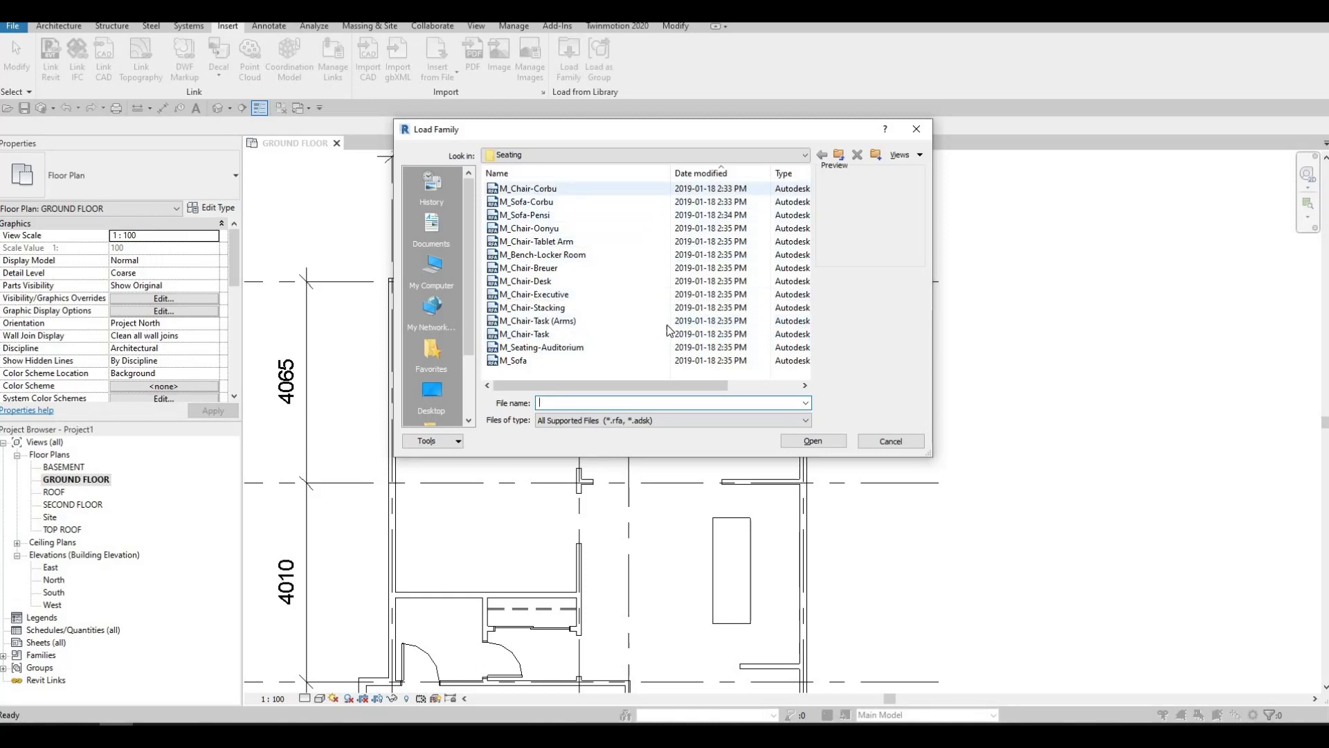
left_click(803, 442)
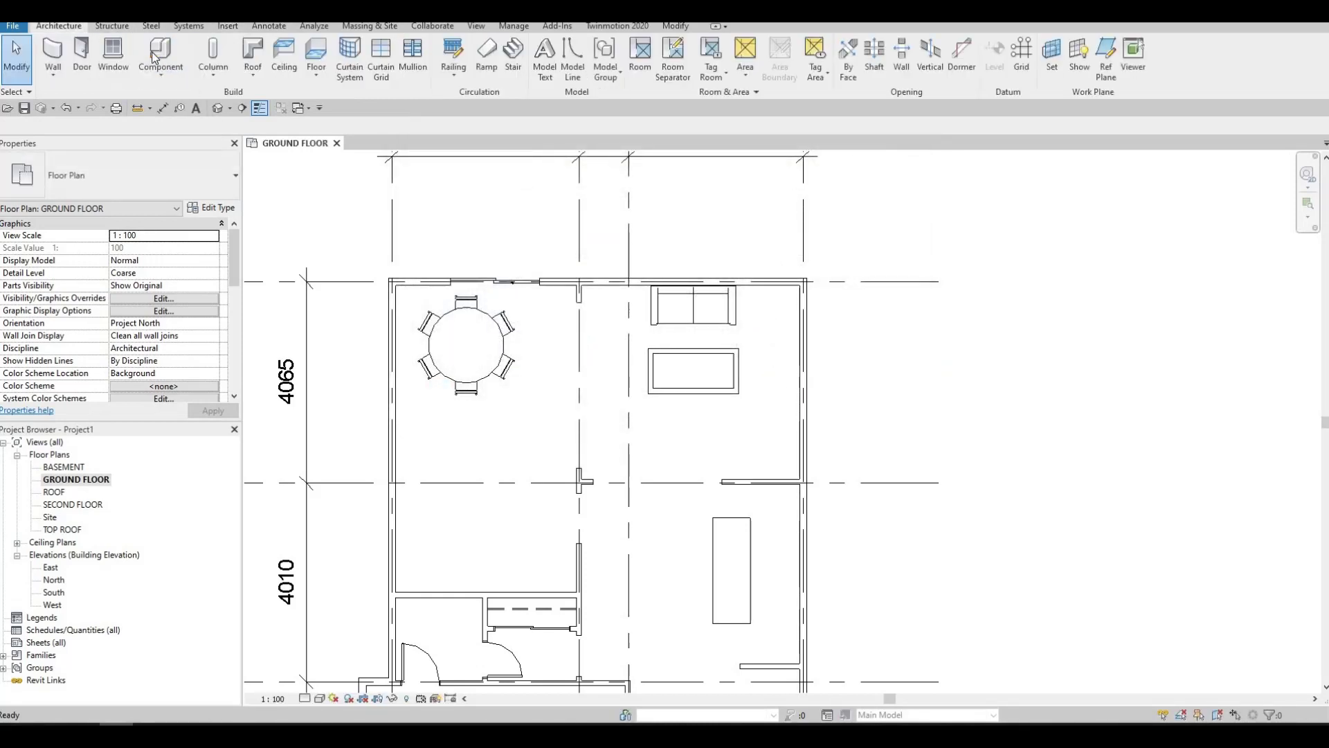
- Place an M_Chair-Corbu below the coffee table, turned to face it, 1000 mm from the vertical grid left of it and 600 mm above the horizontal grid
scroll(647, 429, "up", 2)
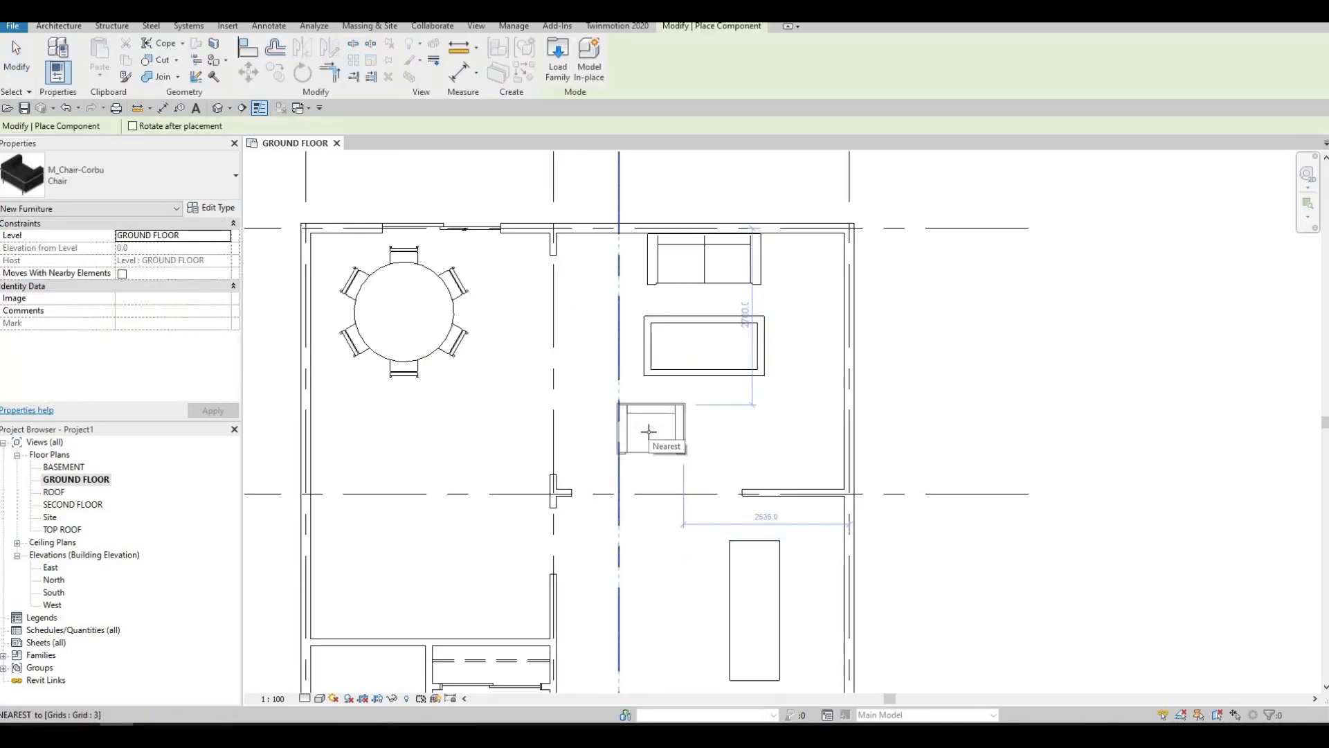
left_click(649, 430)
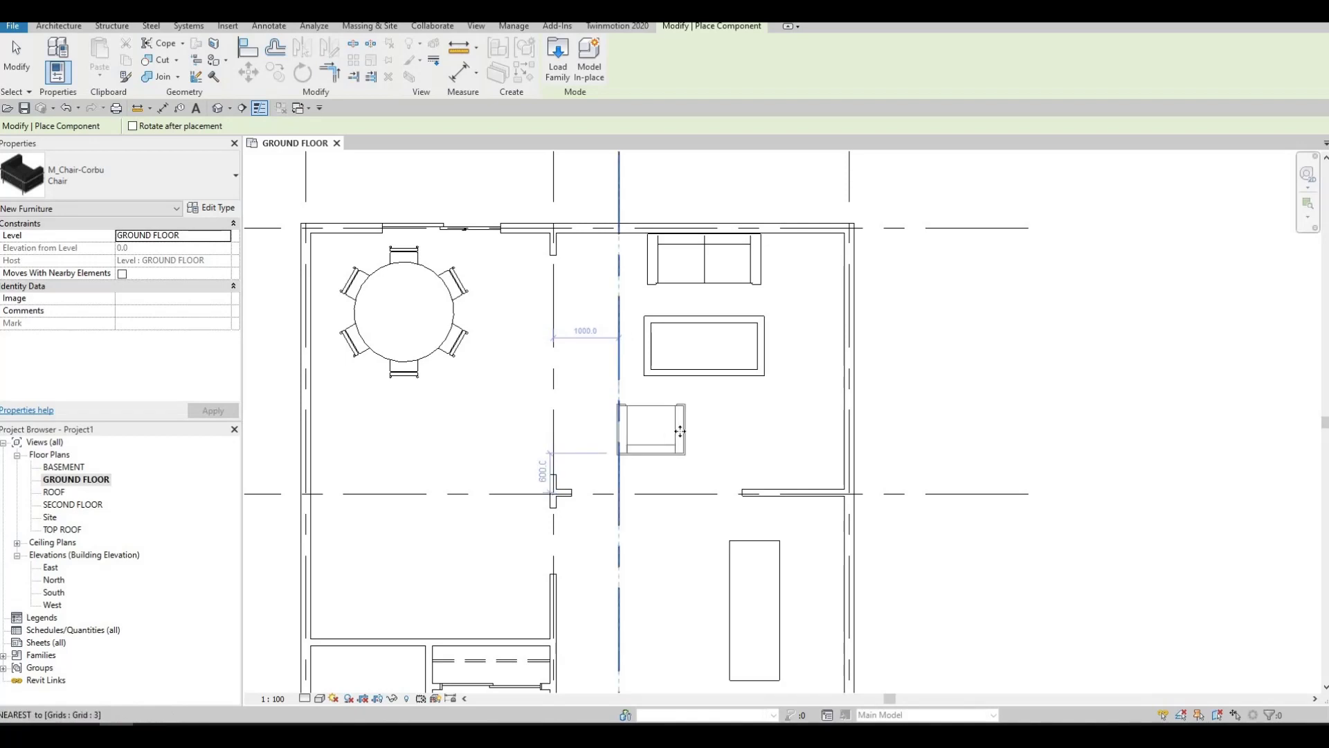
left_click(680, 431)
- Examine the component types available for placement, from the chairs and desks through to the window trims
left_click(125, 176)
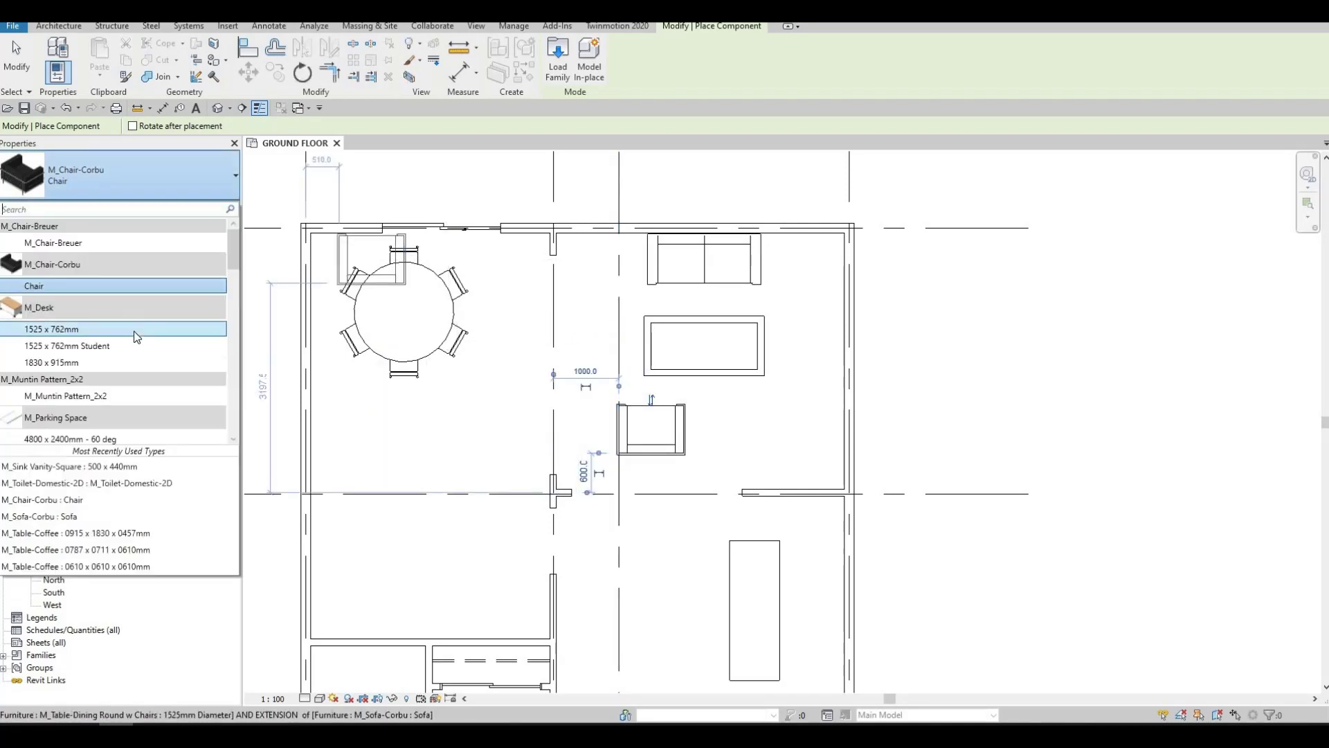
scroll(134, 331, "down", 10)
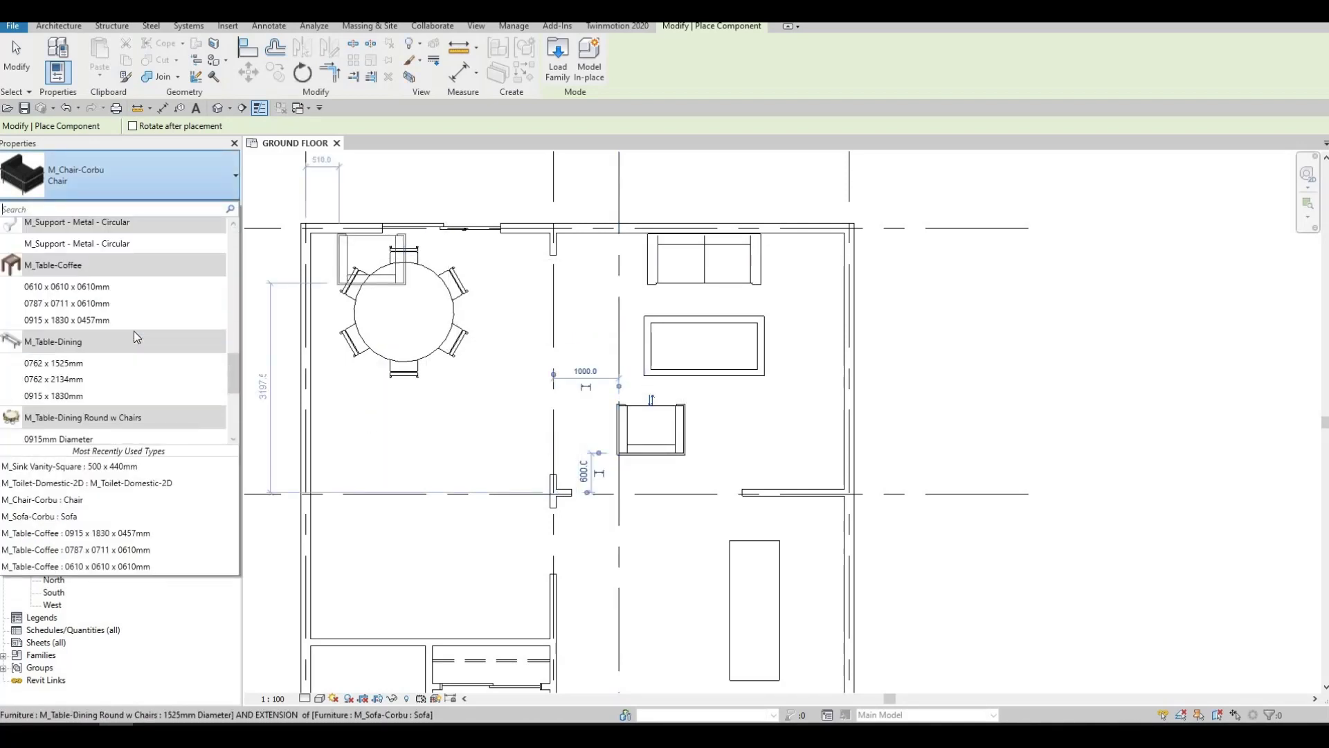
scroll(135, 331, "up", 10)
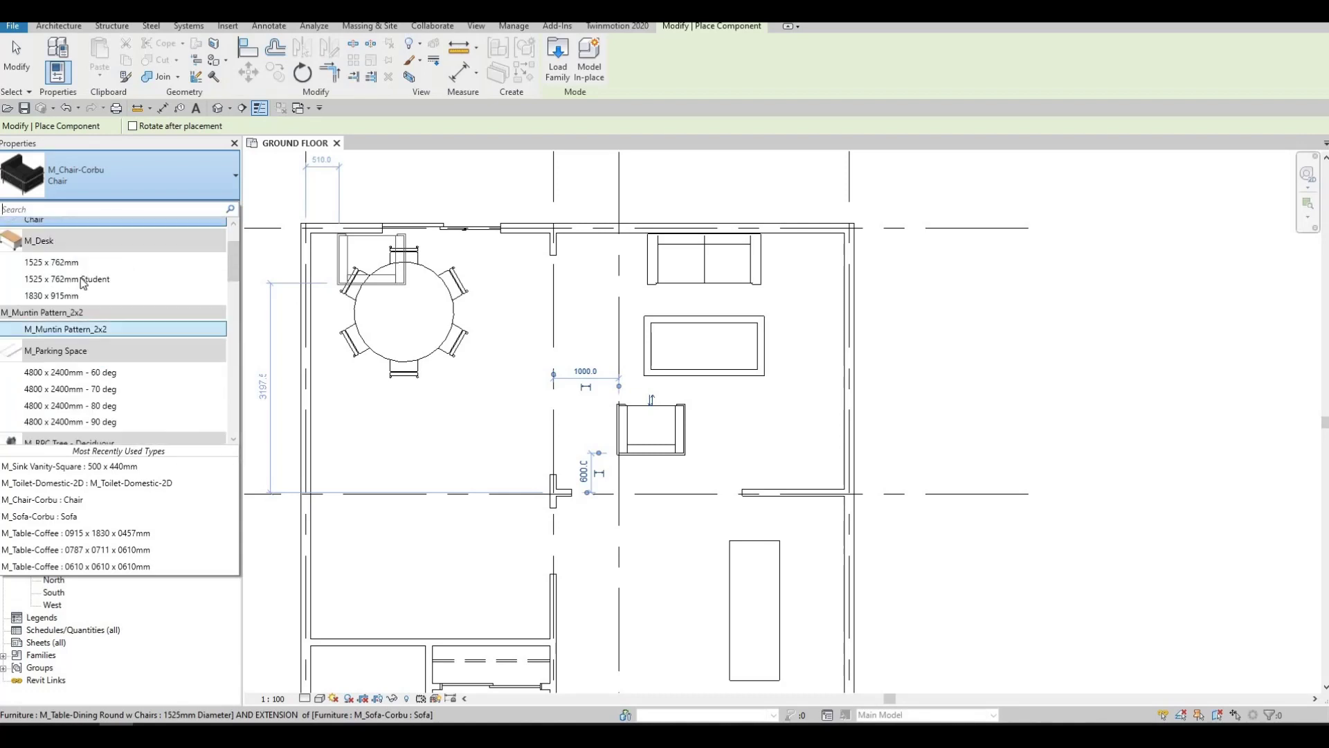
scroll(83, 282, "up", 2)
scroll(83, 280, "down", 6)
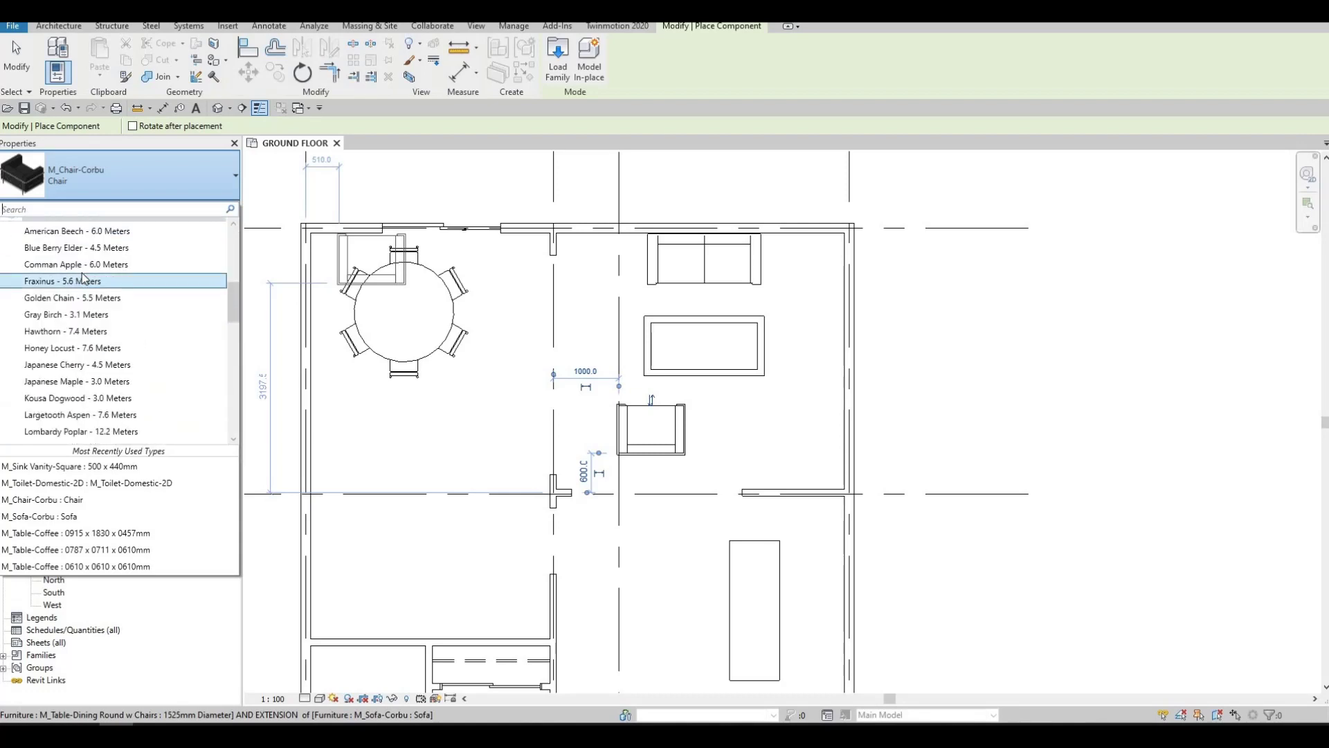
scroll(89, 297, "down", 5)
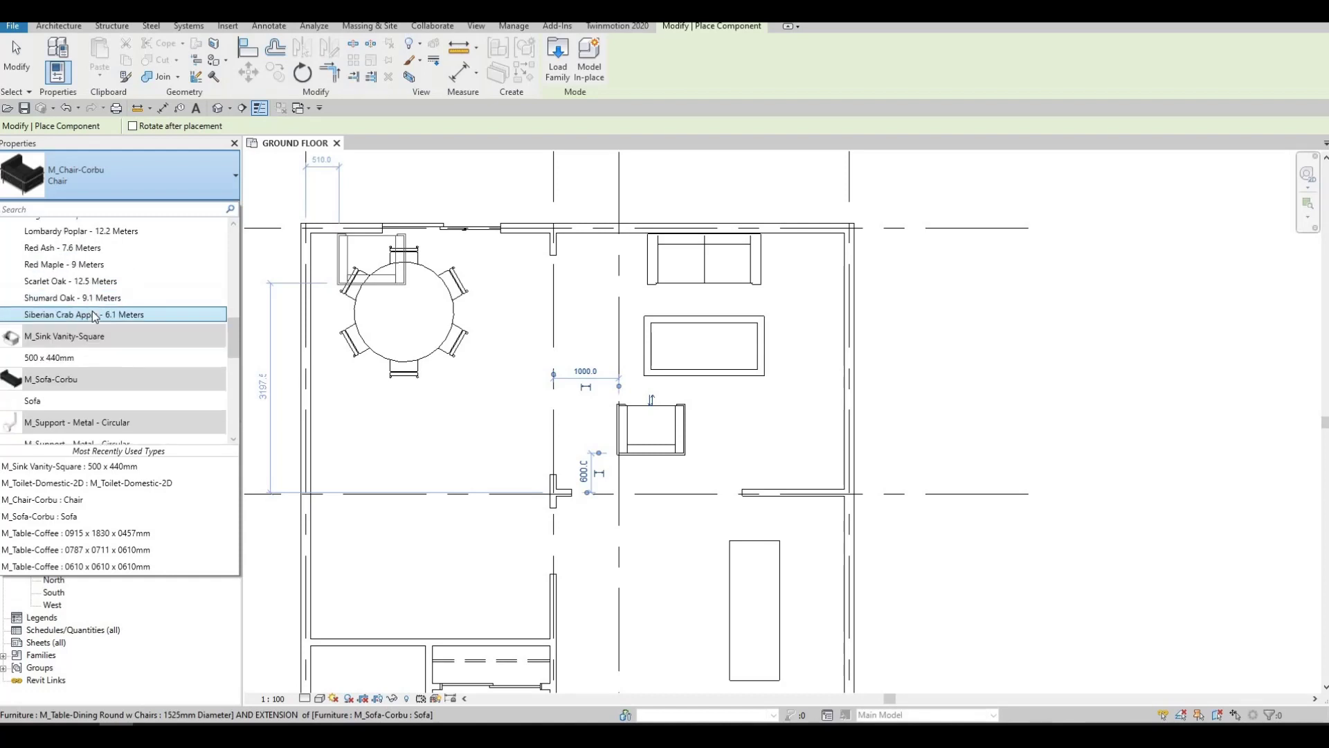
scroll(79, 315, "down", 8)
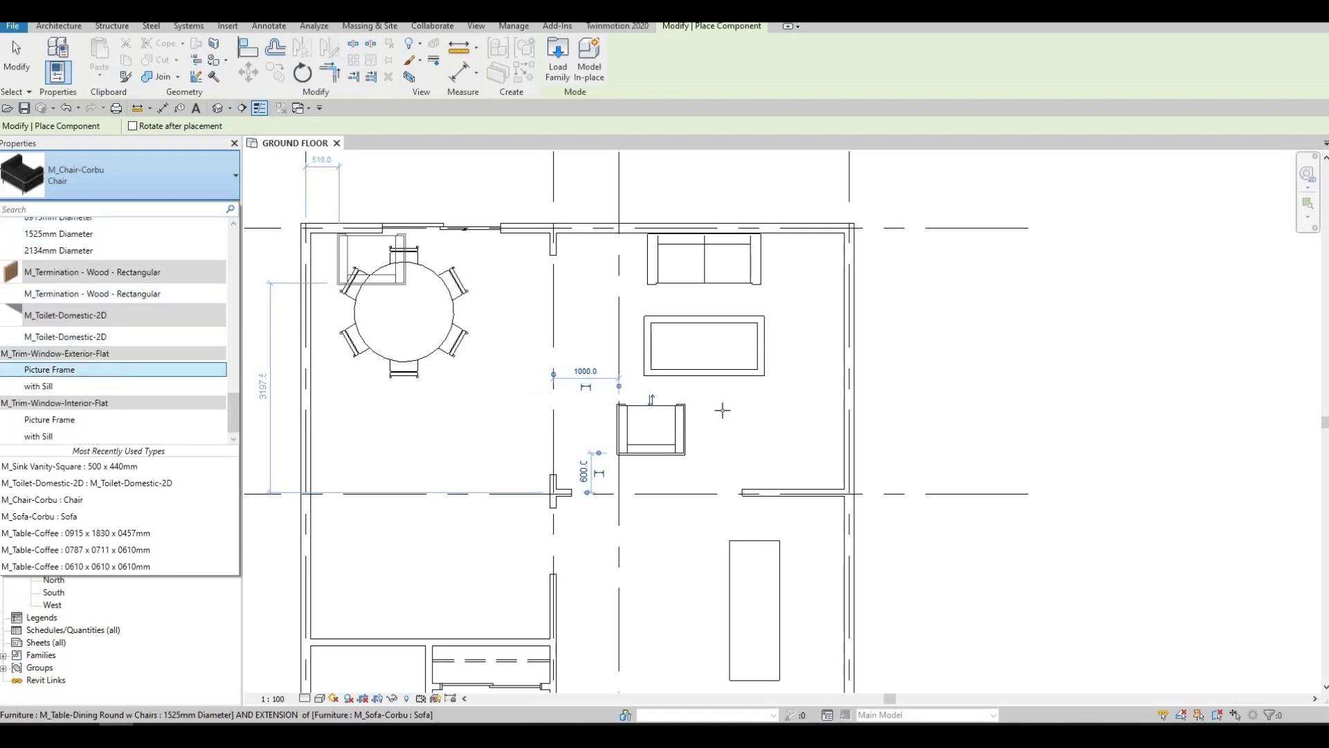
key("Escape")
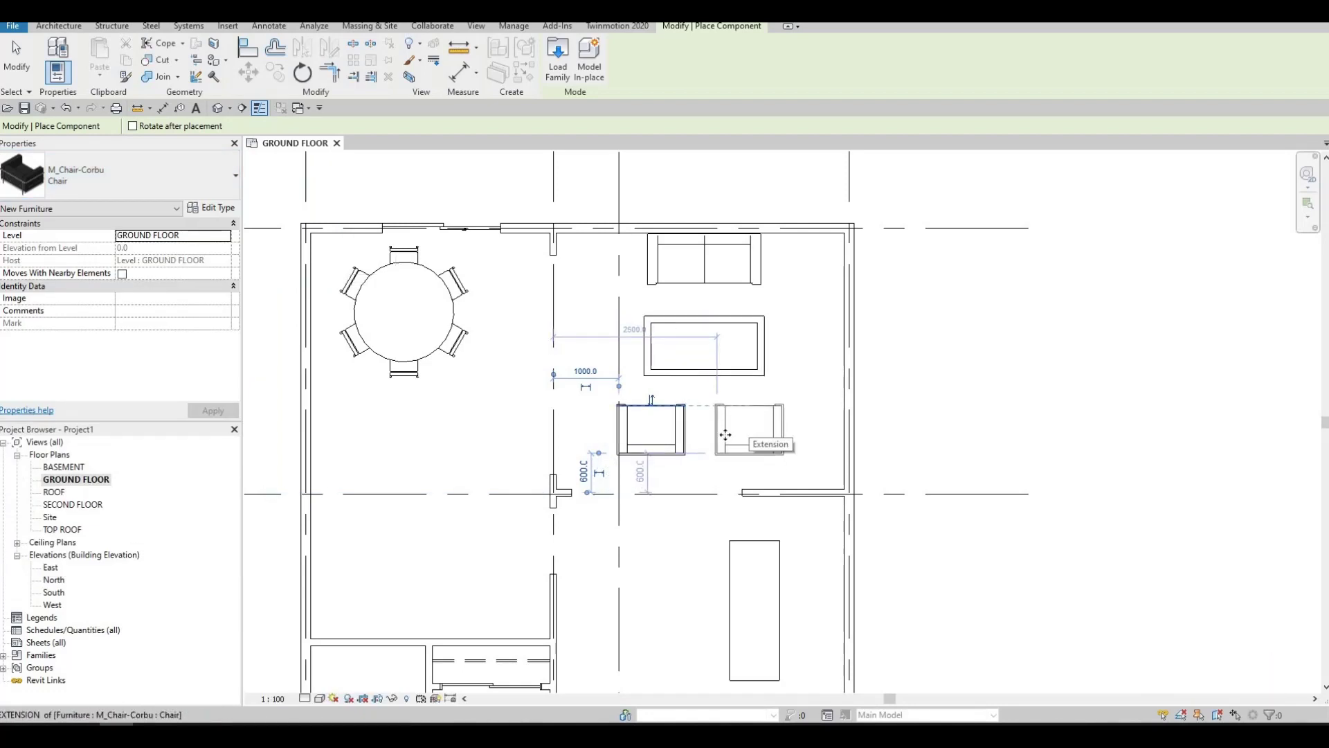
- Place a second M_Chair-Corbu level with the first, 2500 mm from the vertical grid to its left
left_click(748, 429)
key("Escape")
key("Escape")
key("Escape")
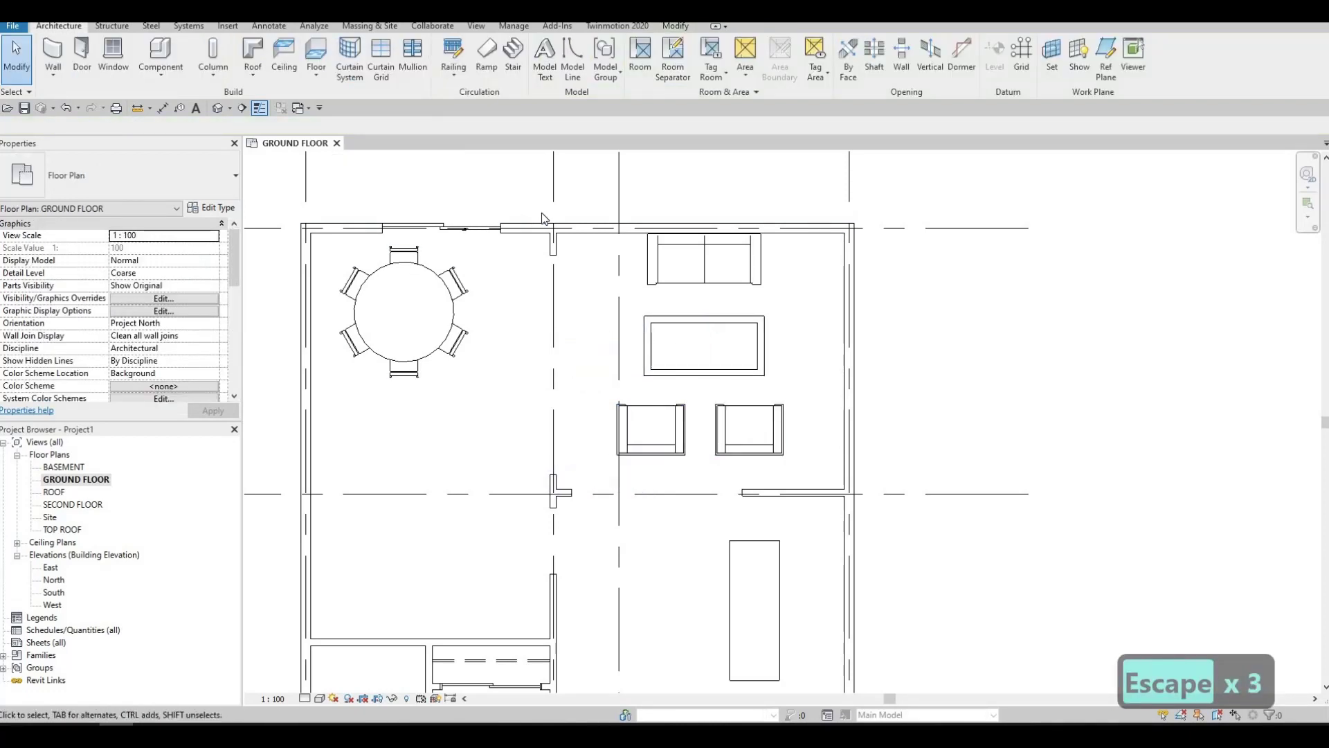
- Nudge the left armchair five steps to the right, towards the other armchair
left_click(676, 418)
key("Right")
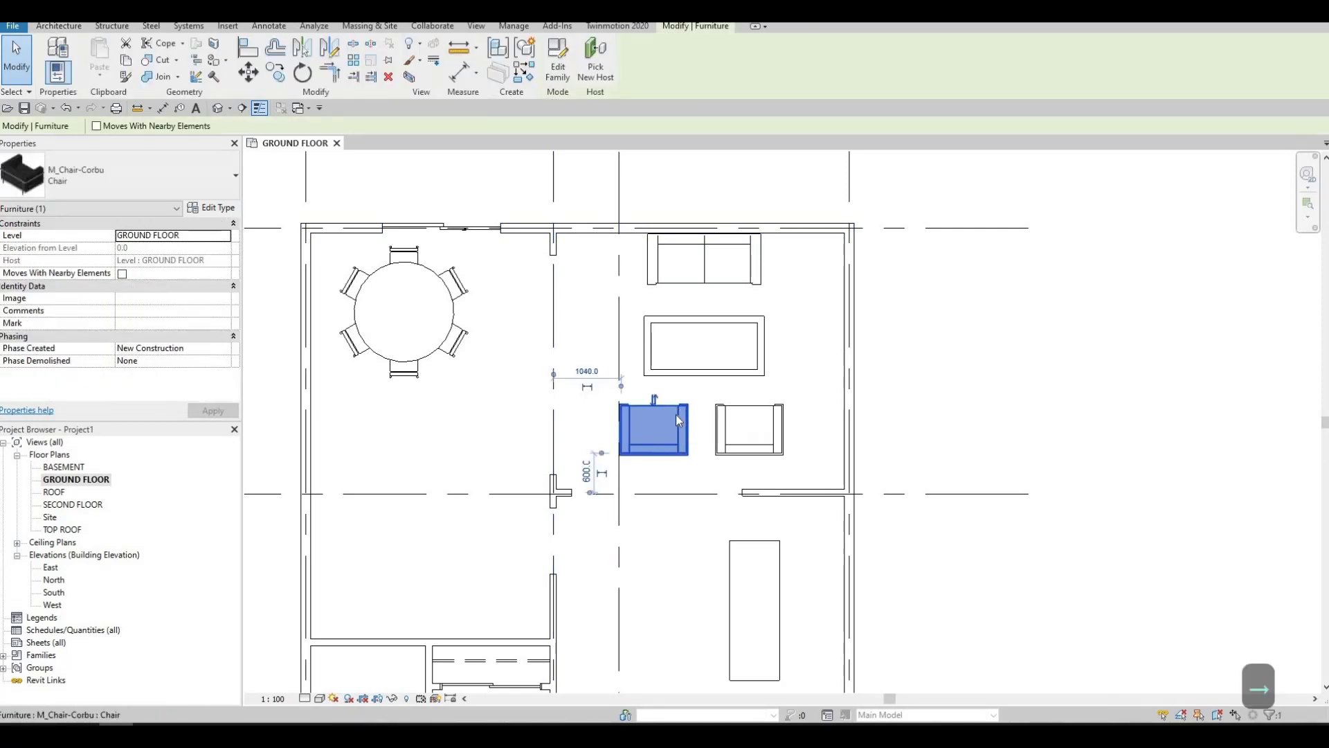
key("Right")
key("Right")
key("Right")
key("Right")
key("Escape")
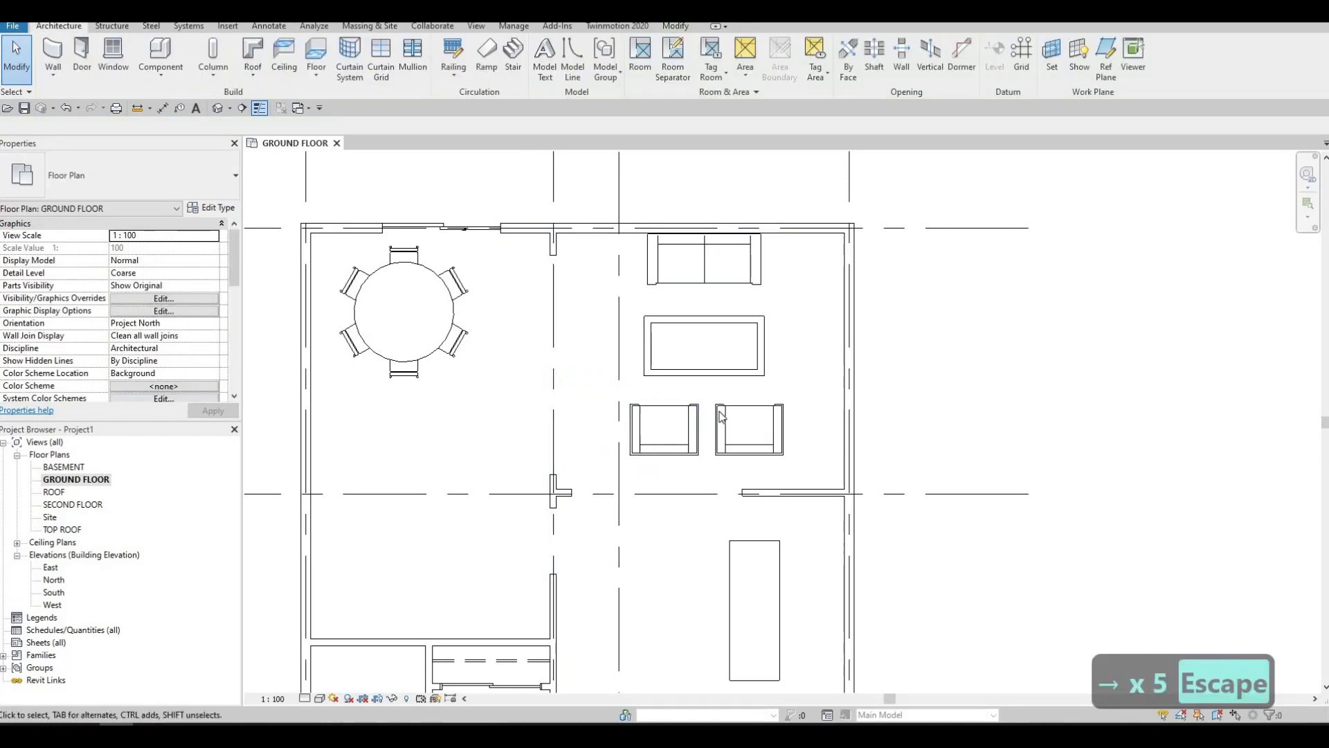
- Nudge the right armchair two steps to the left, closer to its neighbour below the coffee table
left_click(721, 415)
key("Left")
key("Left")
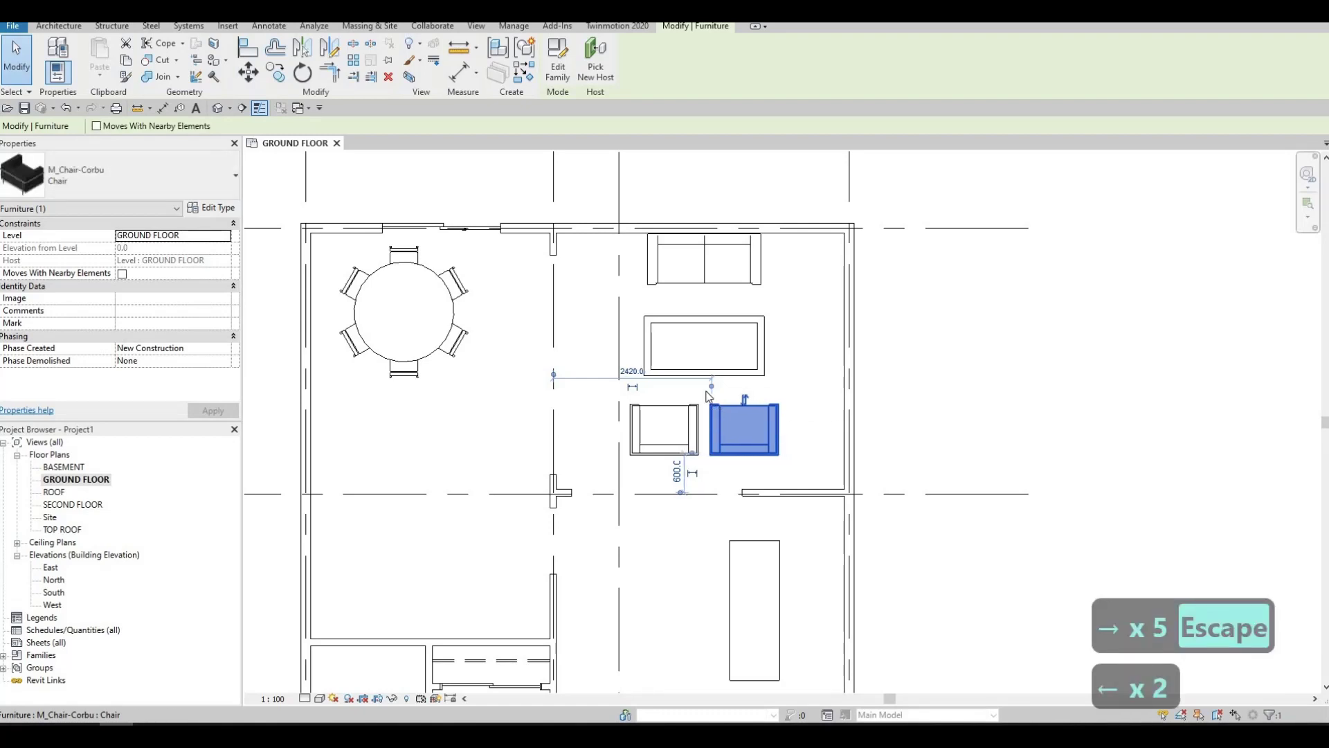
key("Escape")
key("Escape")
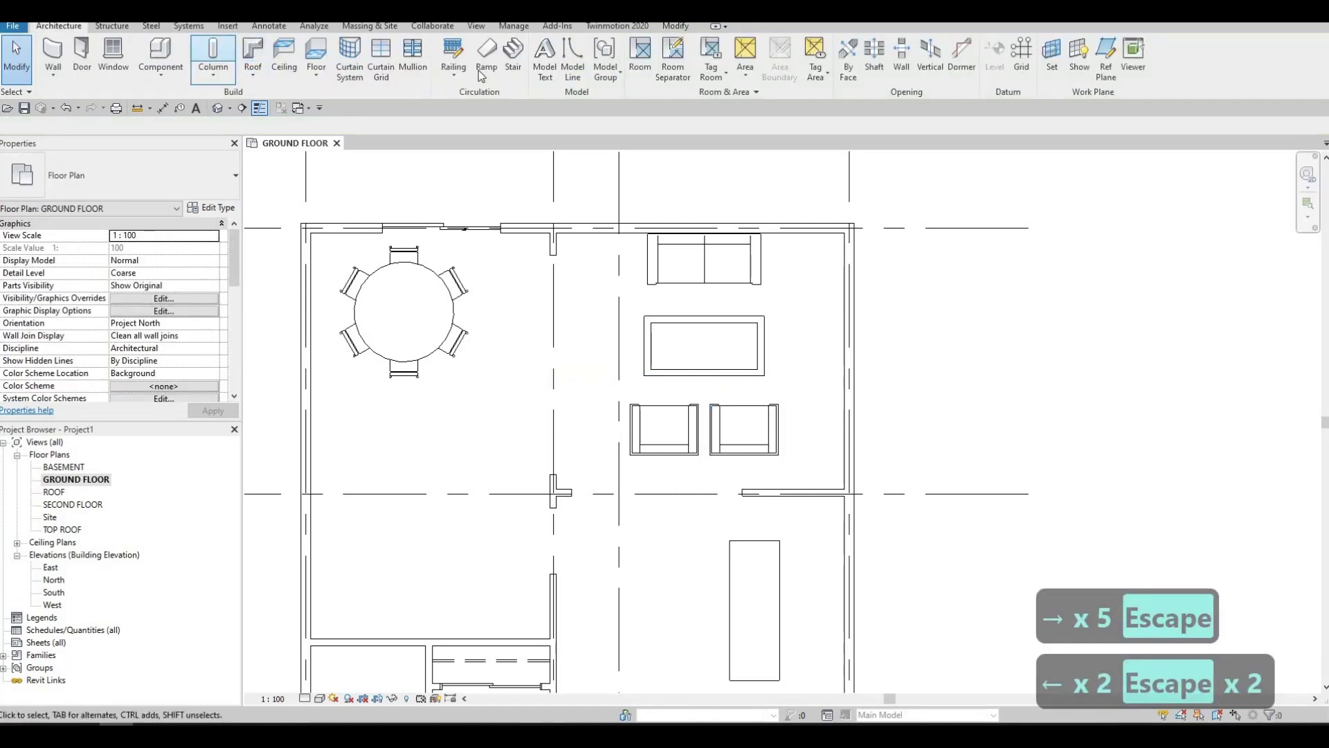
- Load the M_Chair-Breuer family from the Seating folder, overwriting the existing version
scroll(481, 75, "down", 4)
left_click(575, 69)
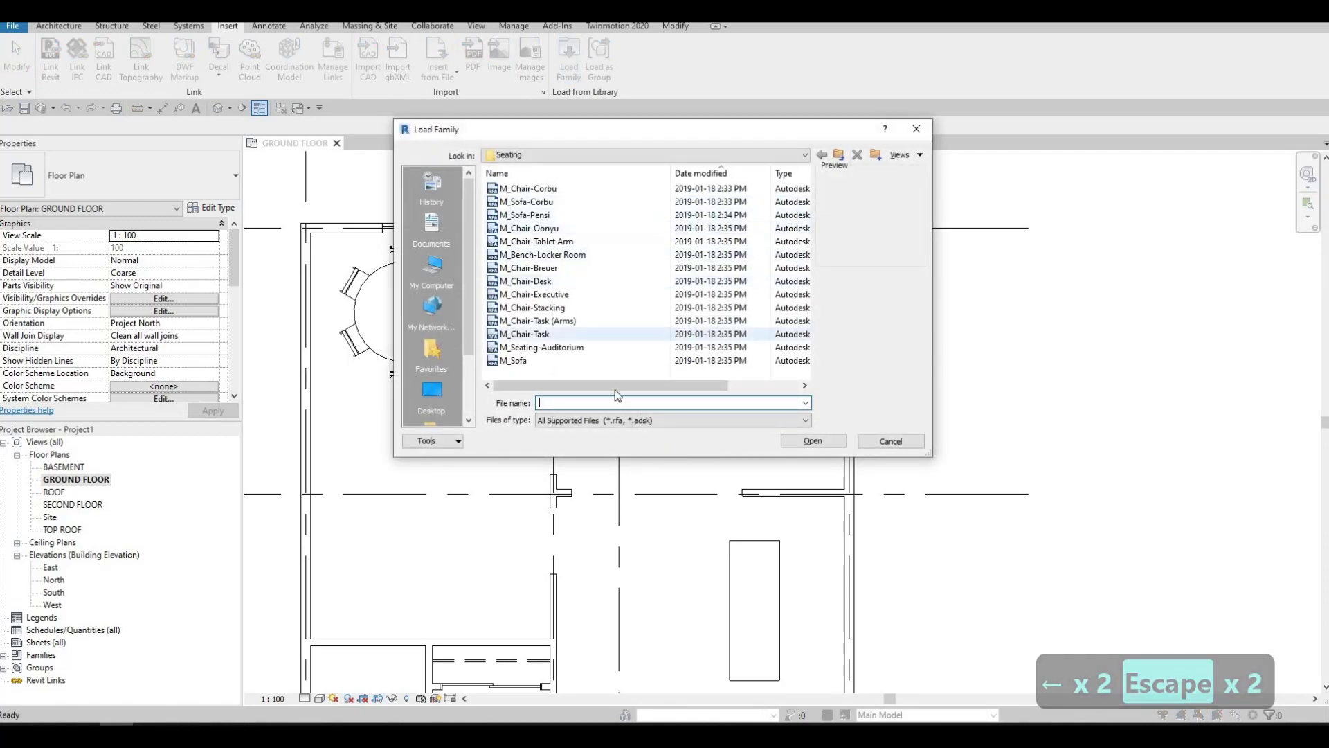
left_click(543, 361)
left_click(521, 270)
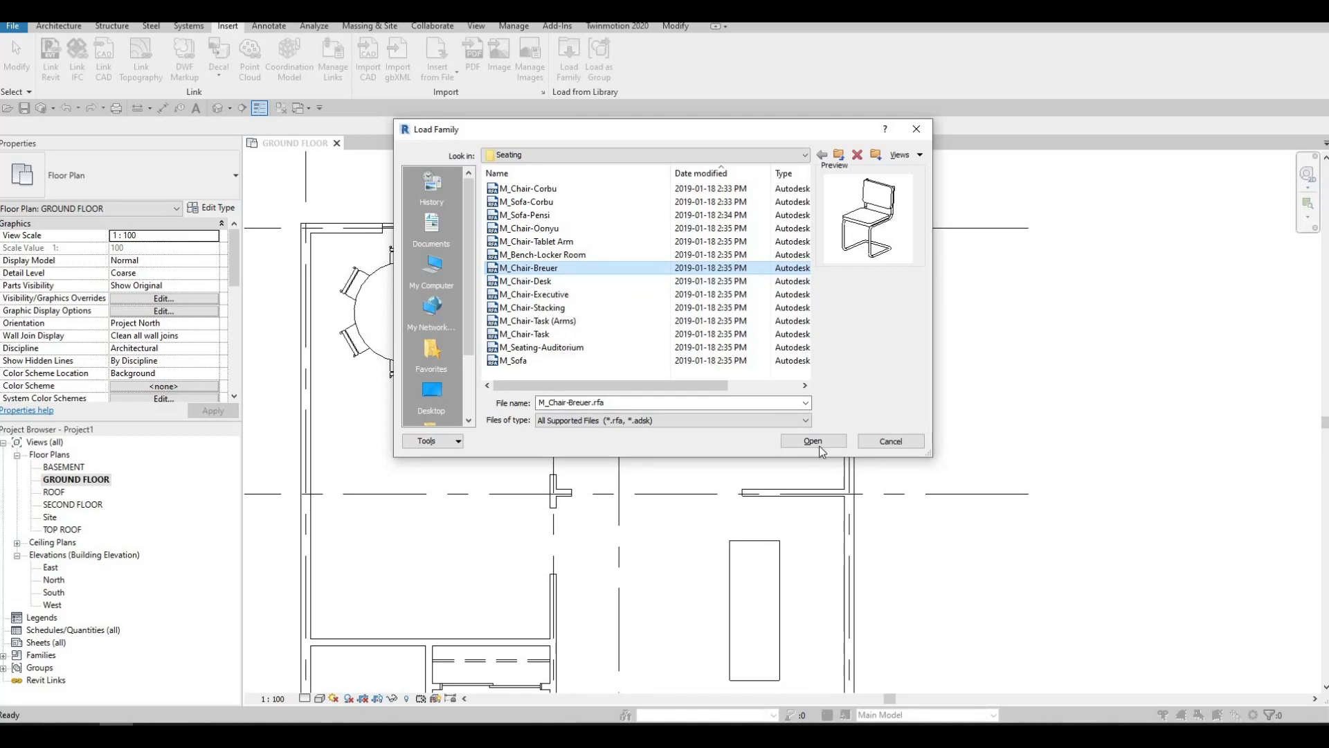
key("Return")
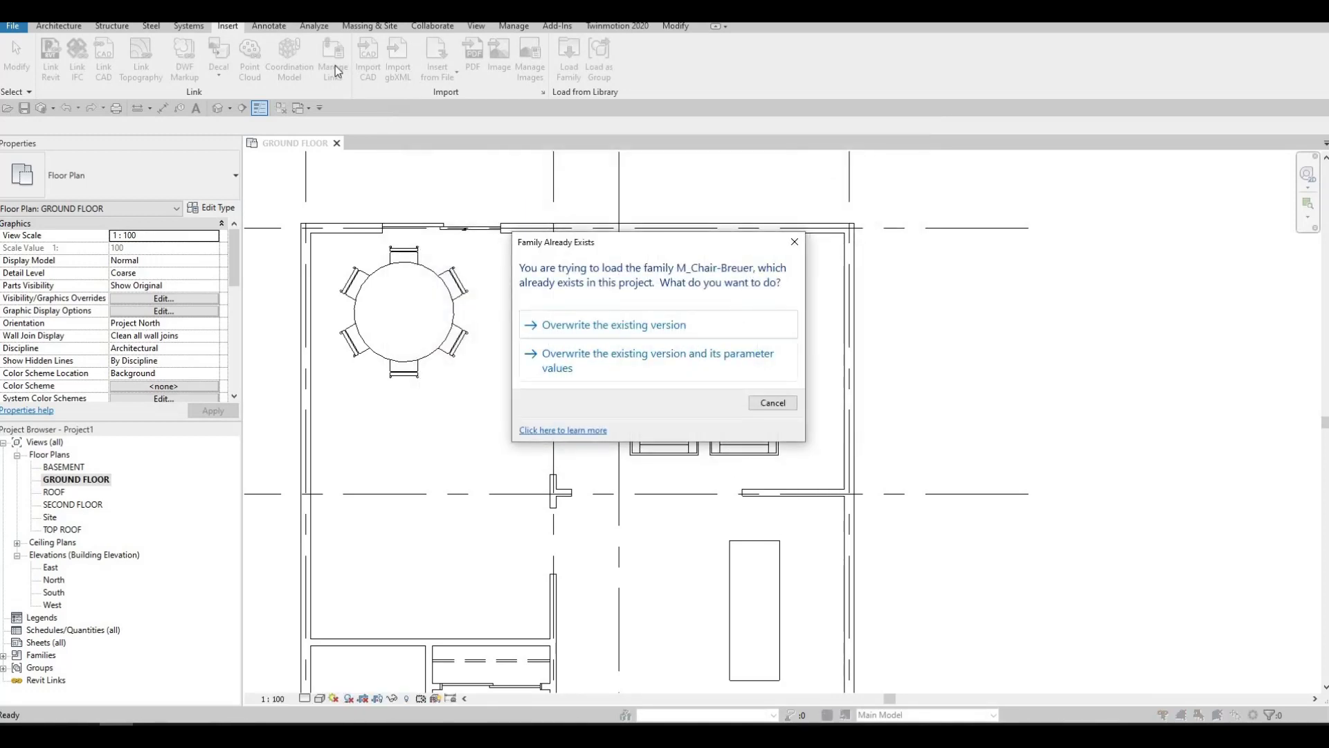
key("Return")
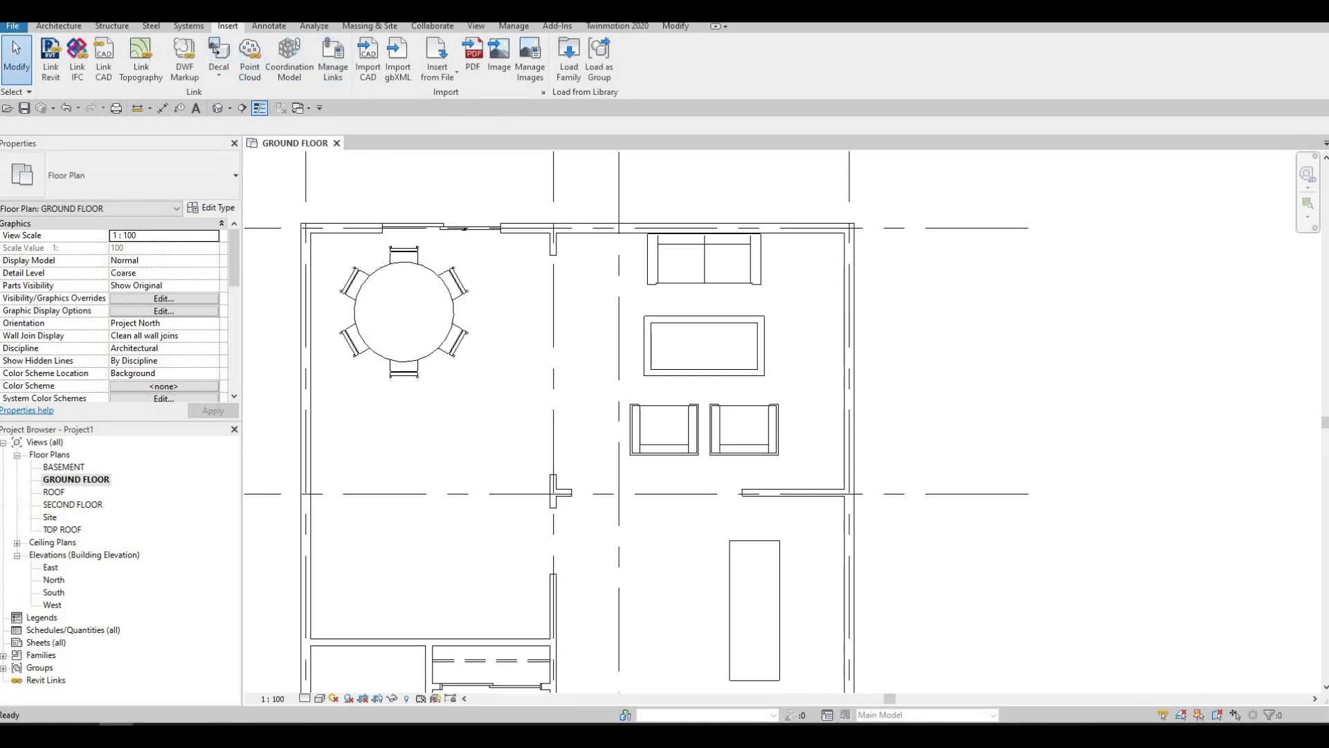
- Place three M_Chair-Breuer chairs facing the left side of the dining table, each 1900 mm from the vertical grid at the right wall
left_click(168, 61)
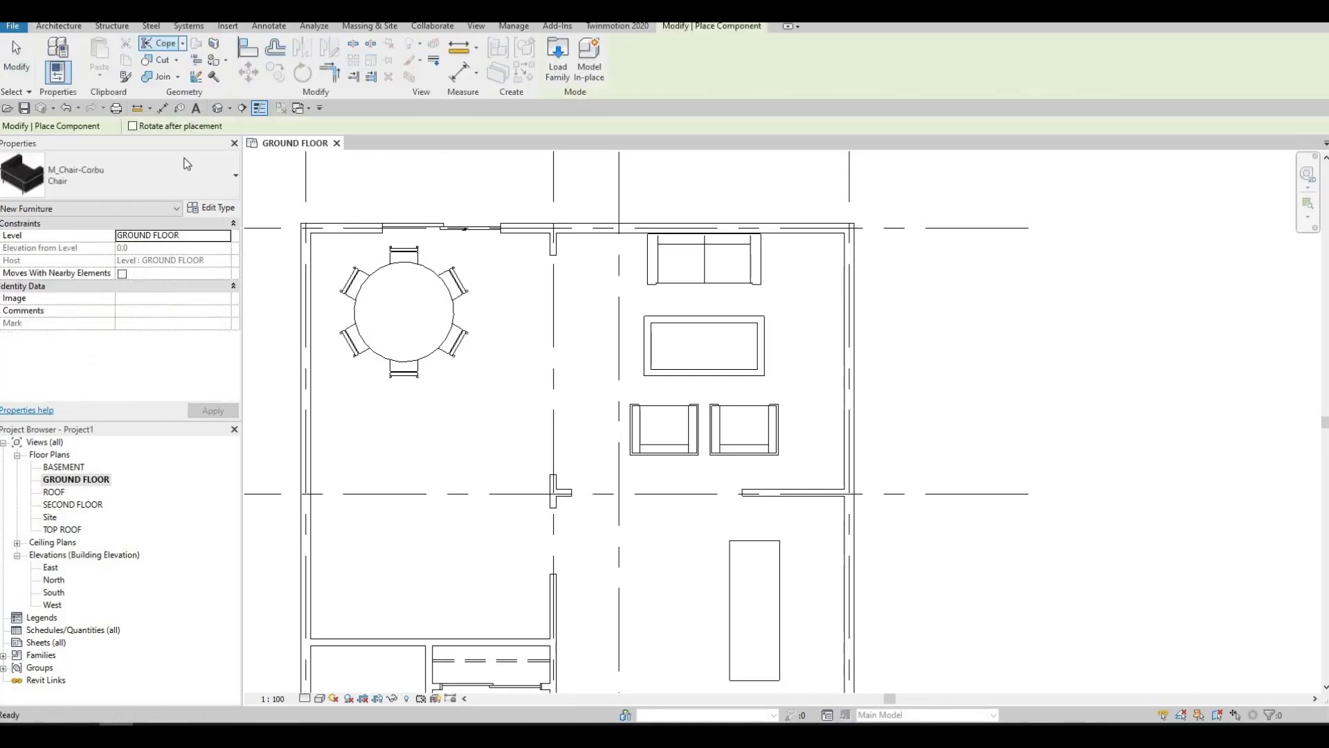
left_click(198, 176)
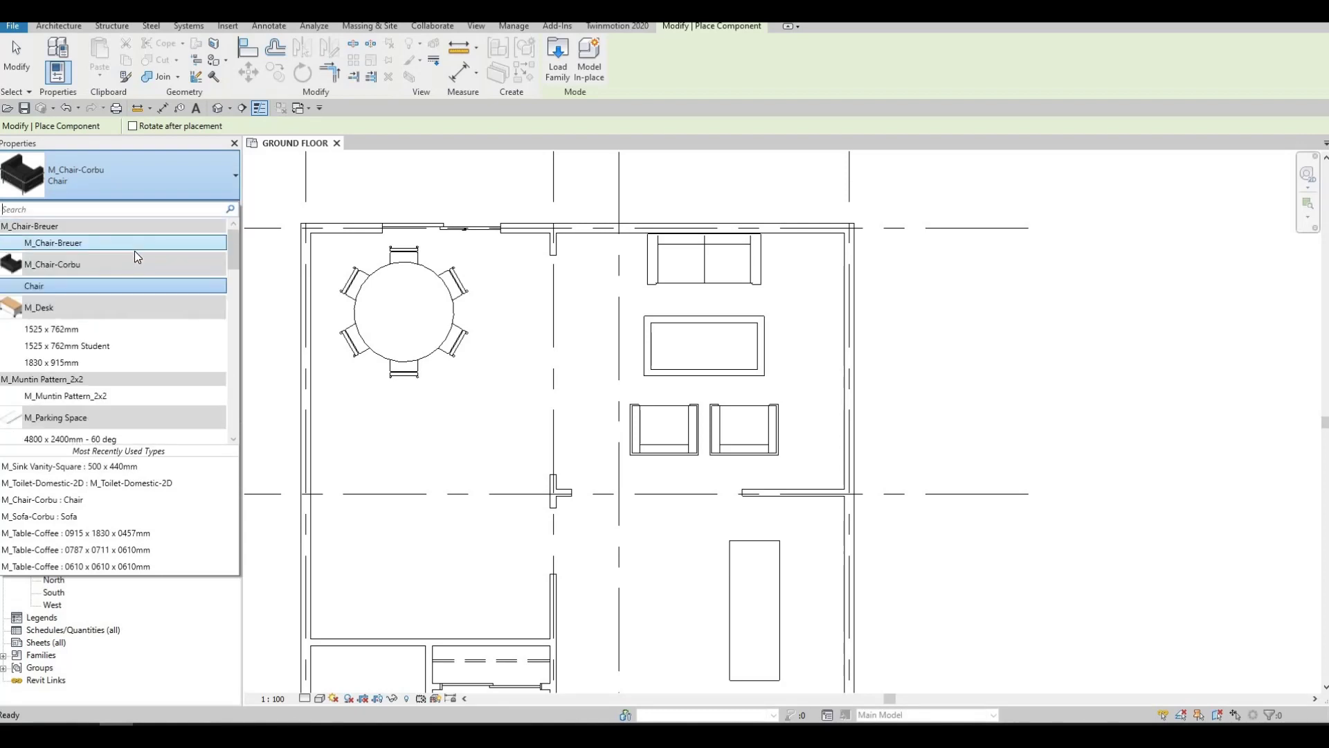
scroll(135, 250, "down", 3)
scroll(127, 251, "up", 3)
left_click(94, 242)
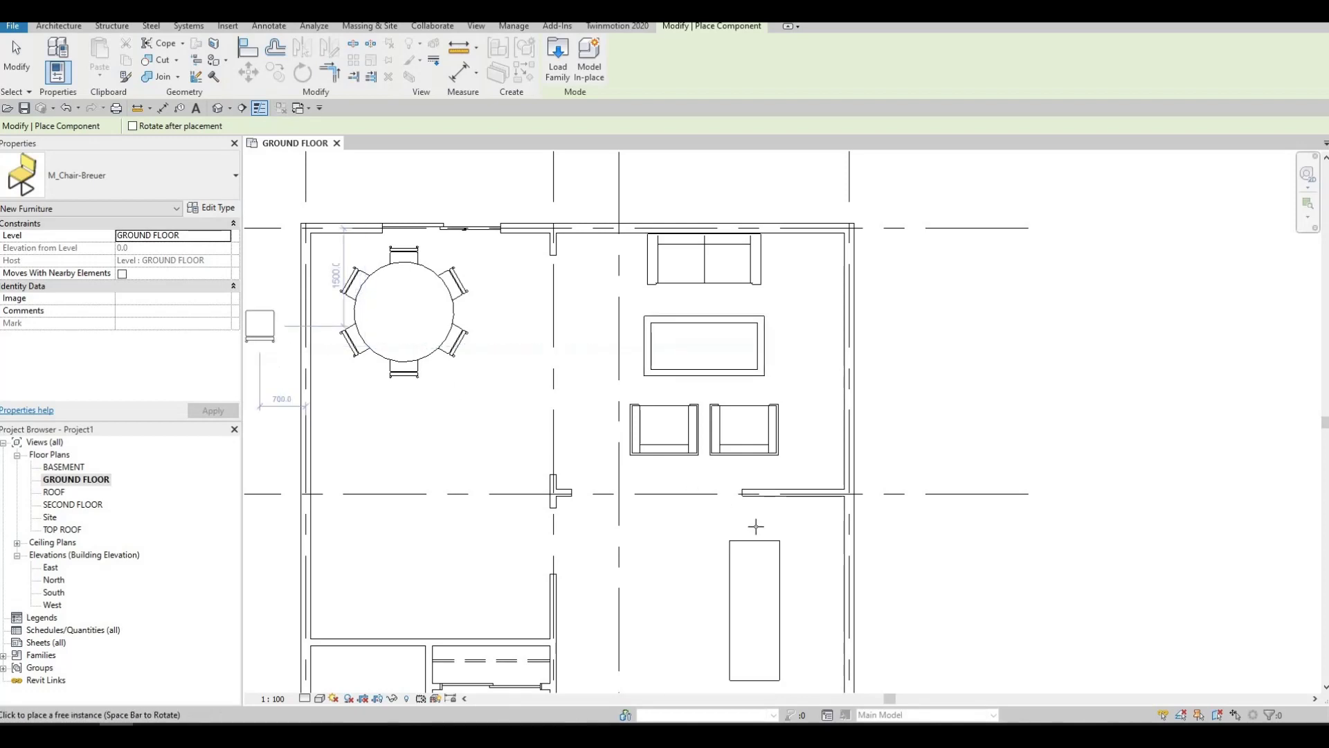
middle_click_drag(758, 524, 713, 391)
scroll(686, 445, "up", 2)
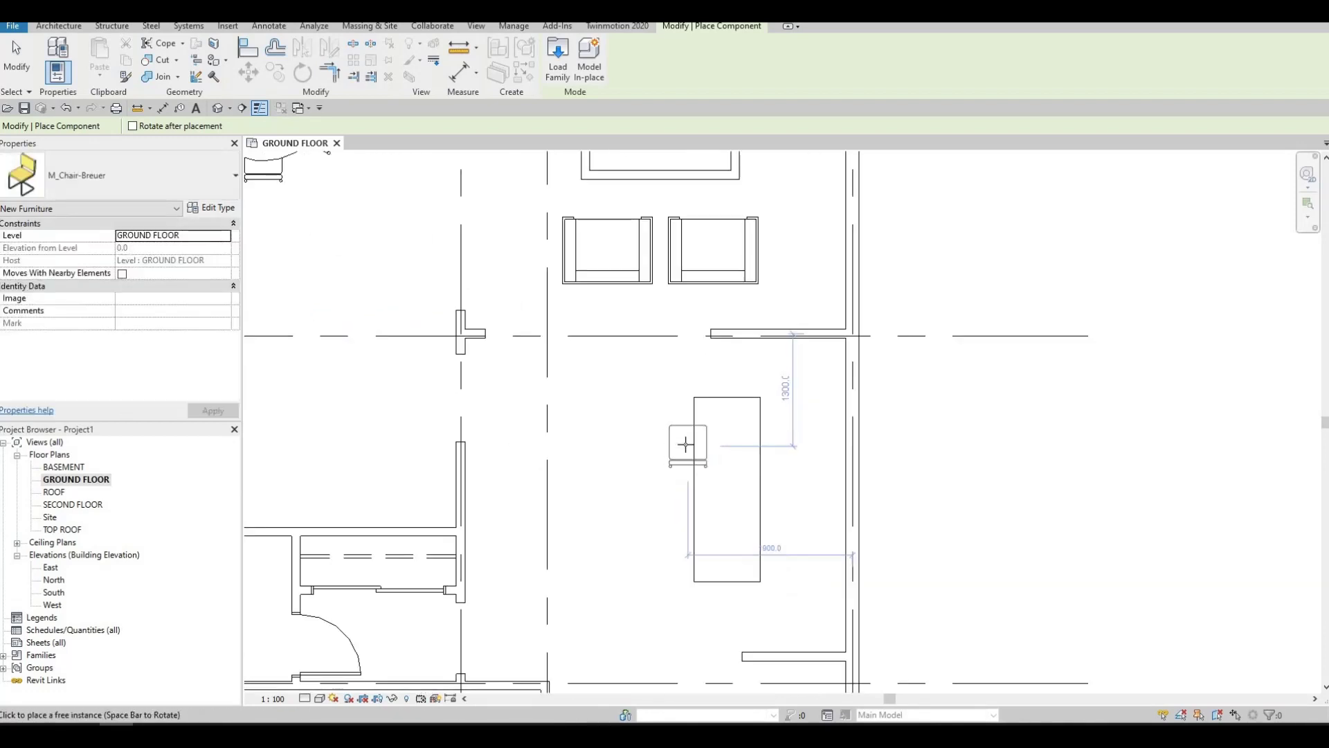
key("space")
key("space")
key("space")
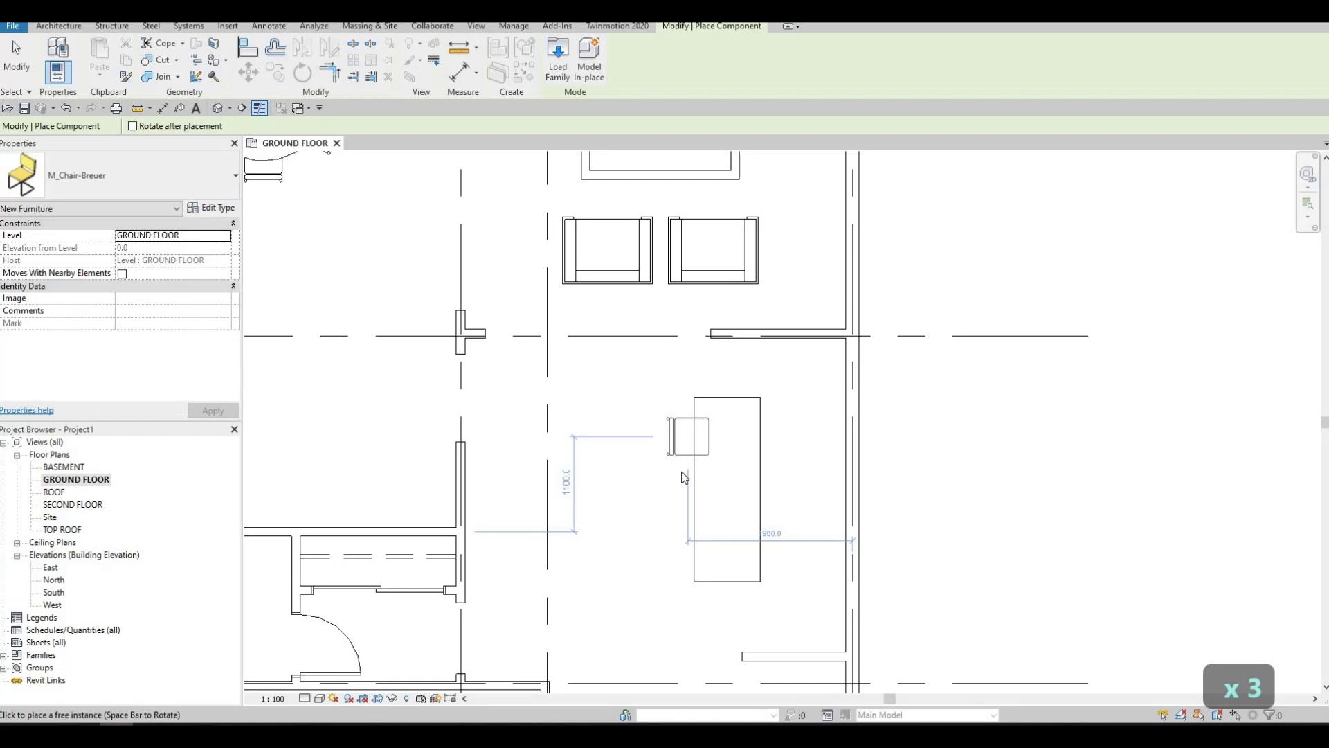
left_click(685, 436)
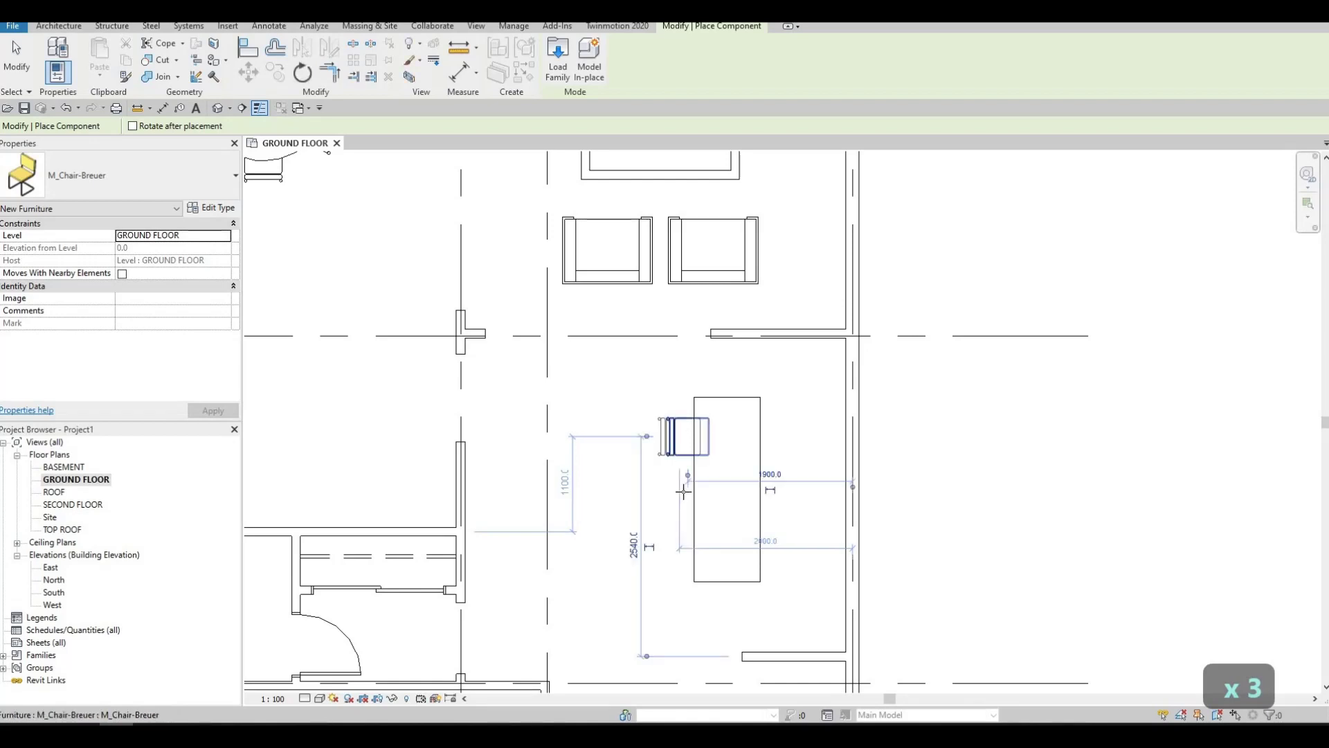
left_click(680, 552)
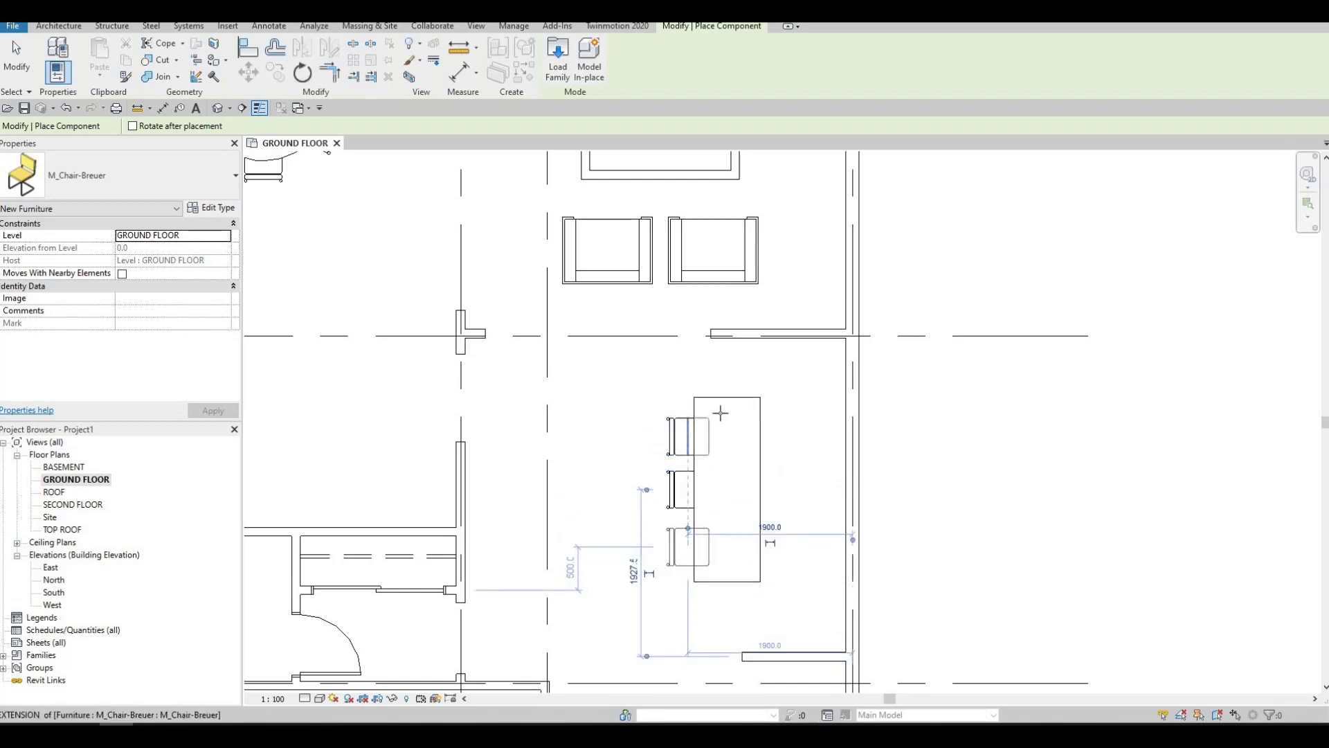
left_click(683, 544)
- Place an M_Chair-Breuer facing the upper end of the dining table, centred on the midpoint of its short edge
key("space")
key("space")
key("space")
key("space")
key("space")
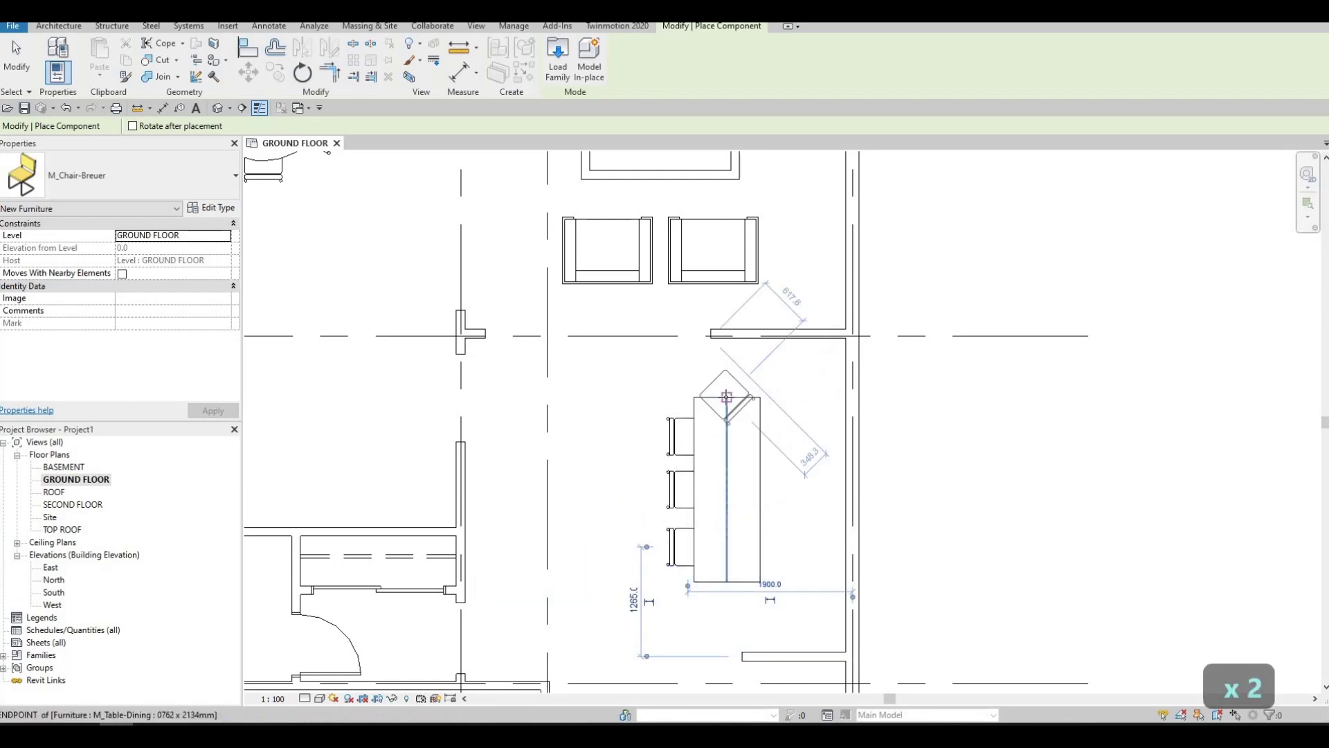
left_click(724, 394)
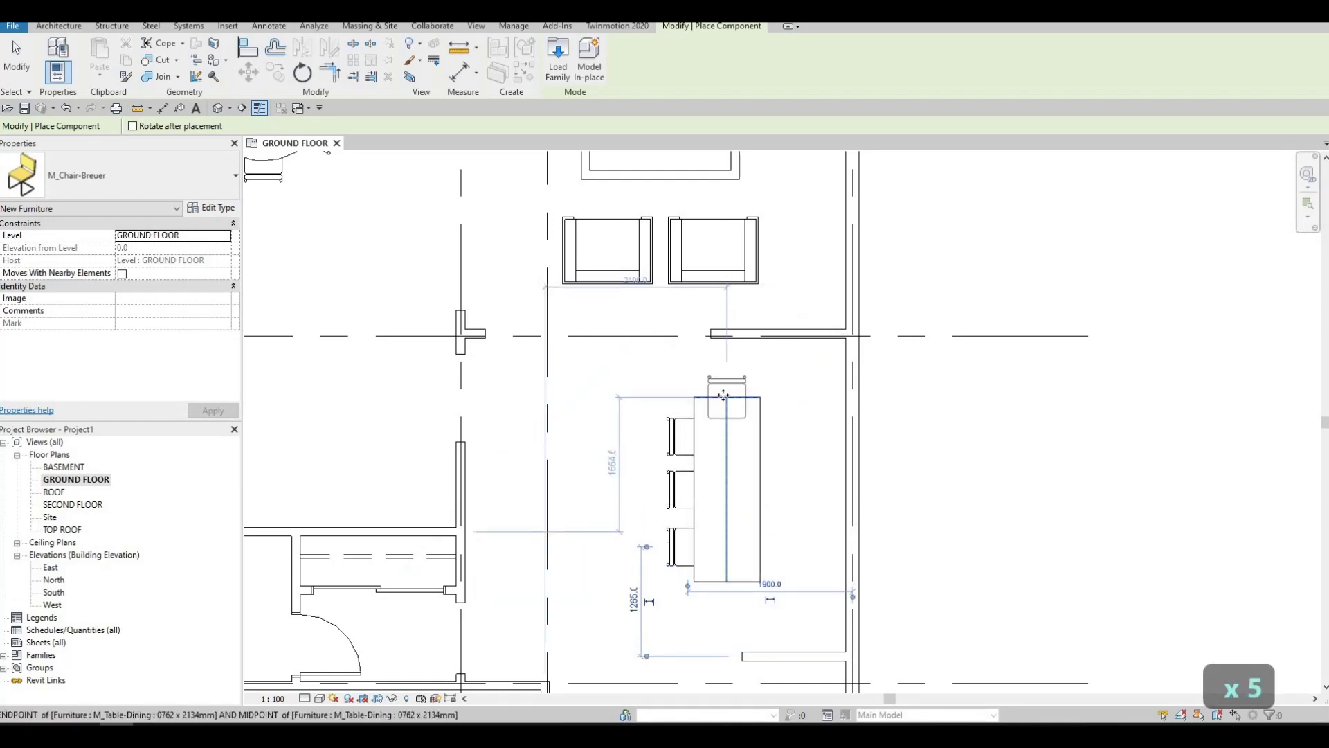
key("Escape")
key("Escape")
key("Escape")
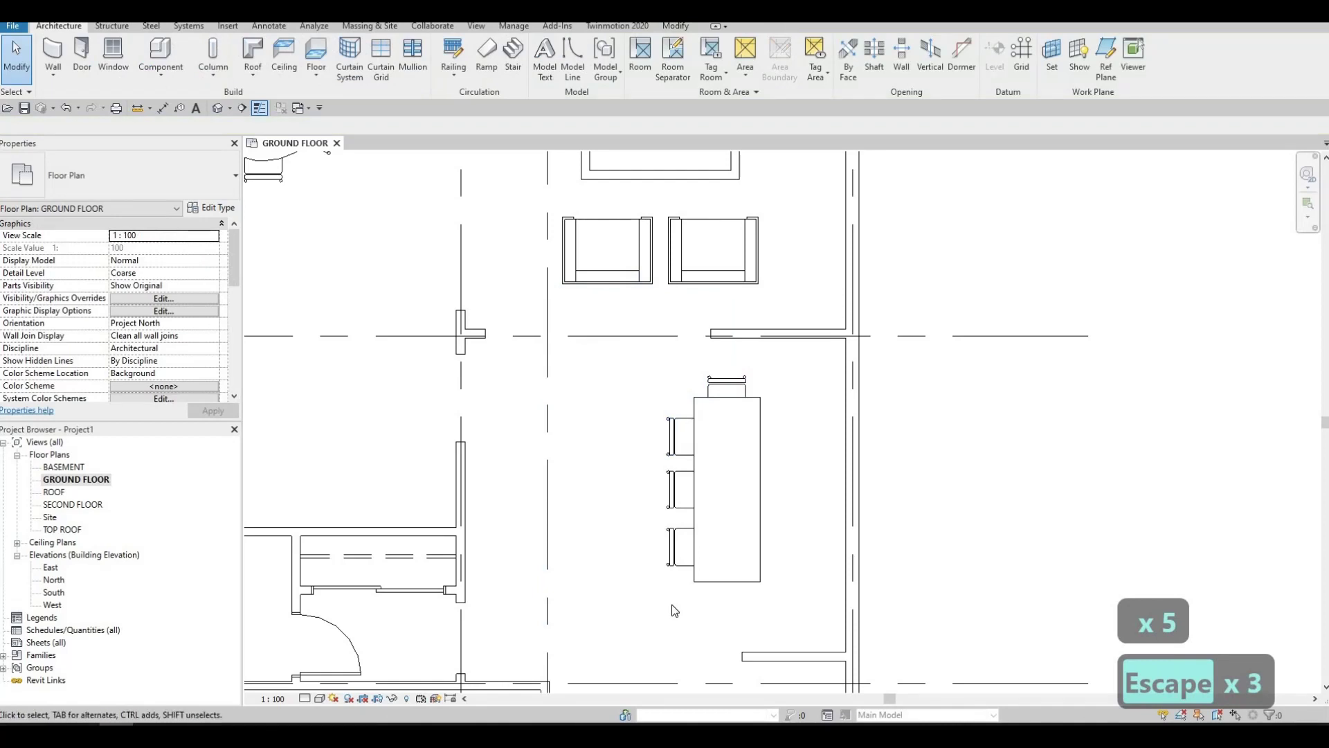
- Mirror a copy of the three left-hand chairs to the right side of the dining table about its vertical centreline
left_click_drag(689, 599, 625, 398)
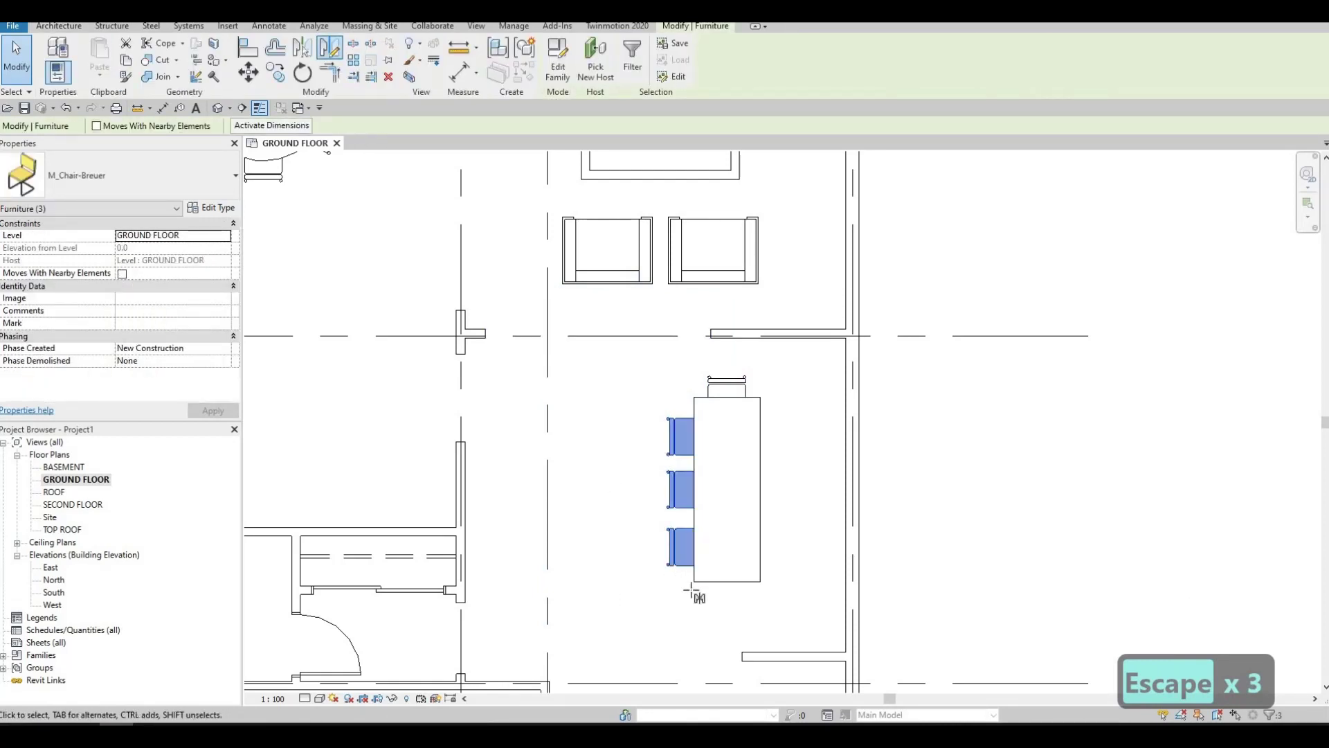
key("d")
key("m")
left_click(727, 582)
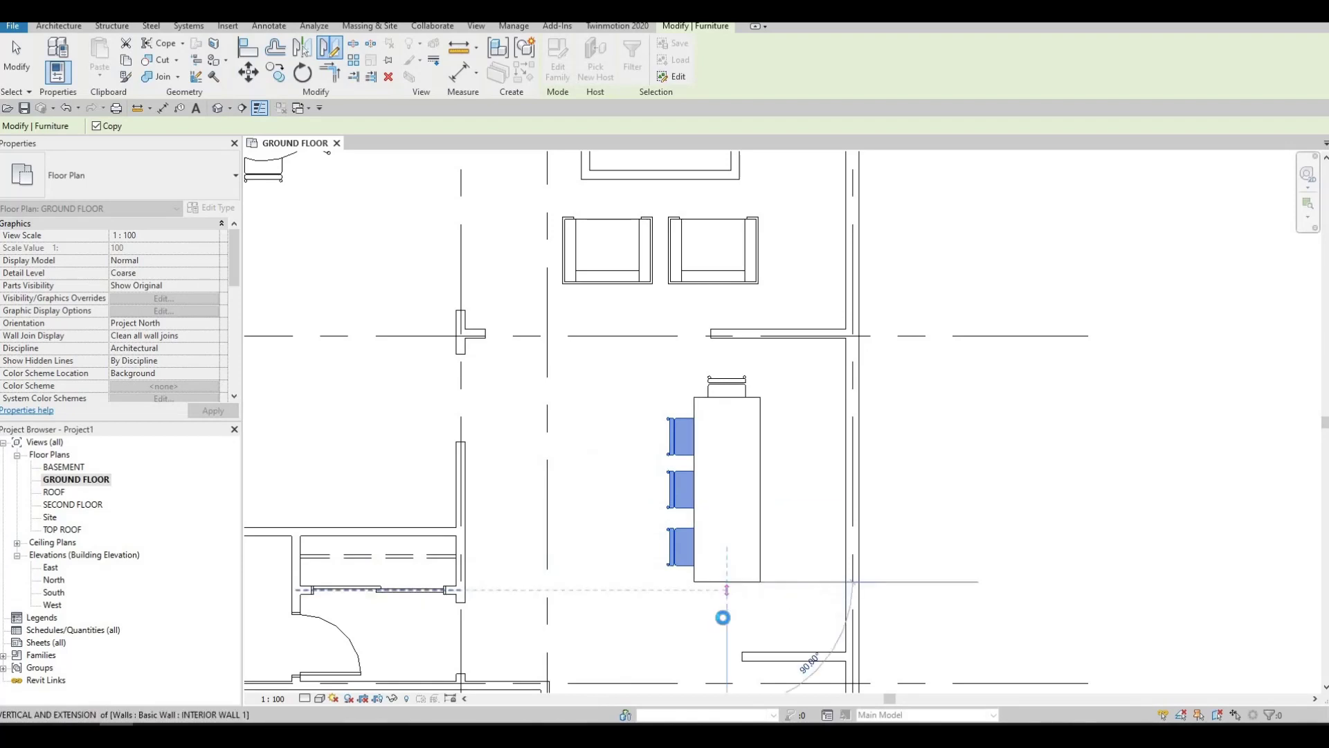
left_click(726, 618)
key("Escape")
key("Escape")
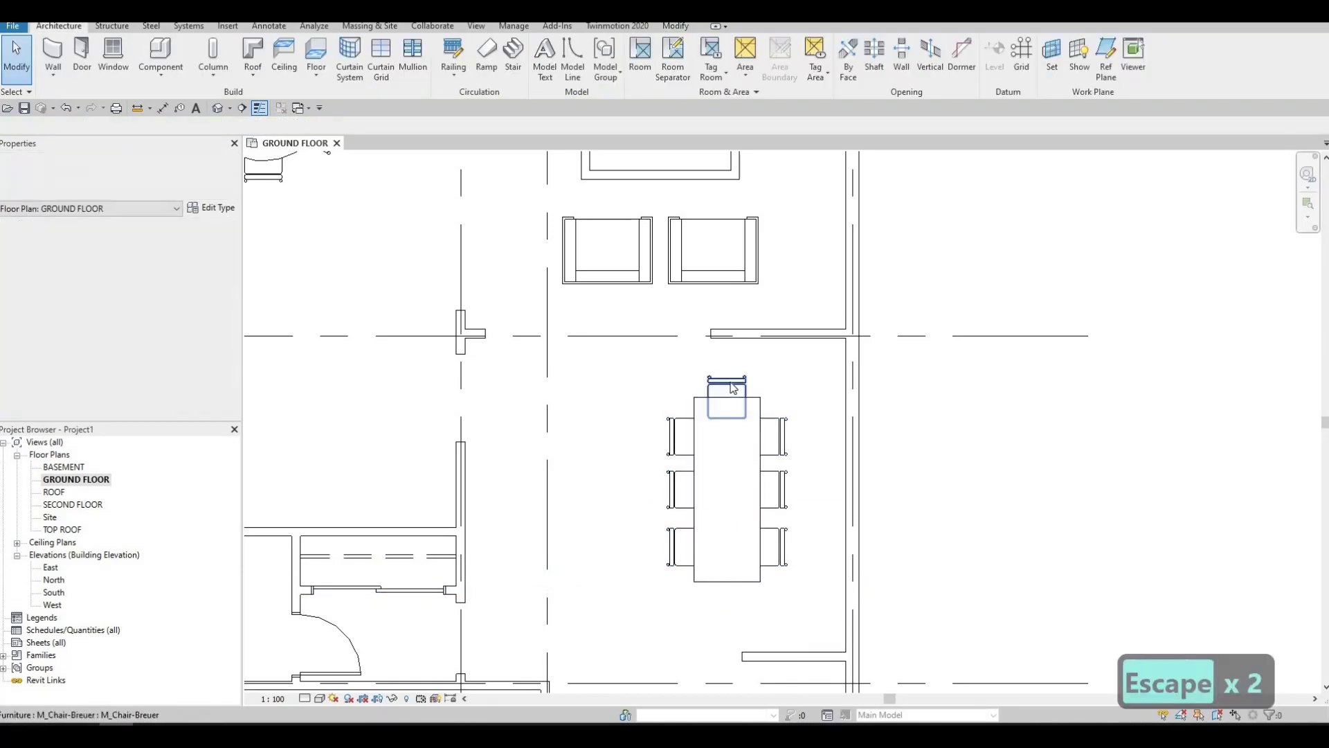
- Mirror a copy of the upper end chair to the lower end of the dining table about its horizontal centreline
left_click(731, 387)
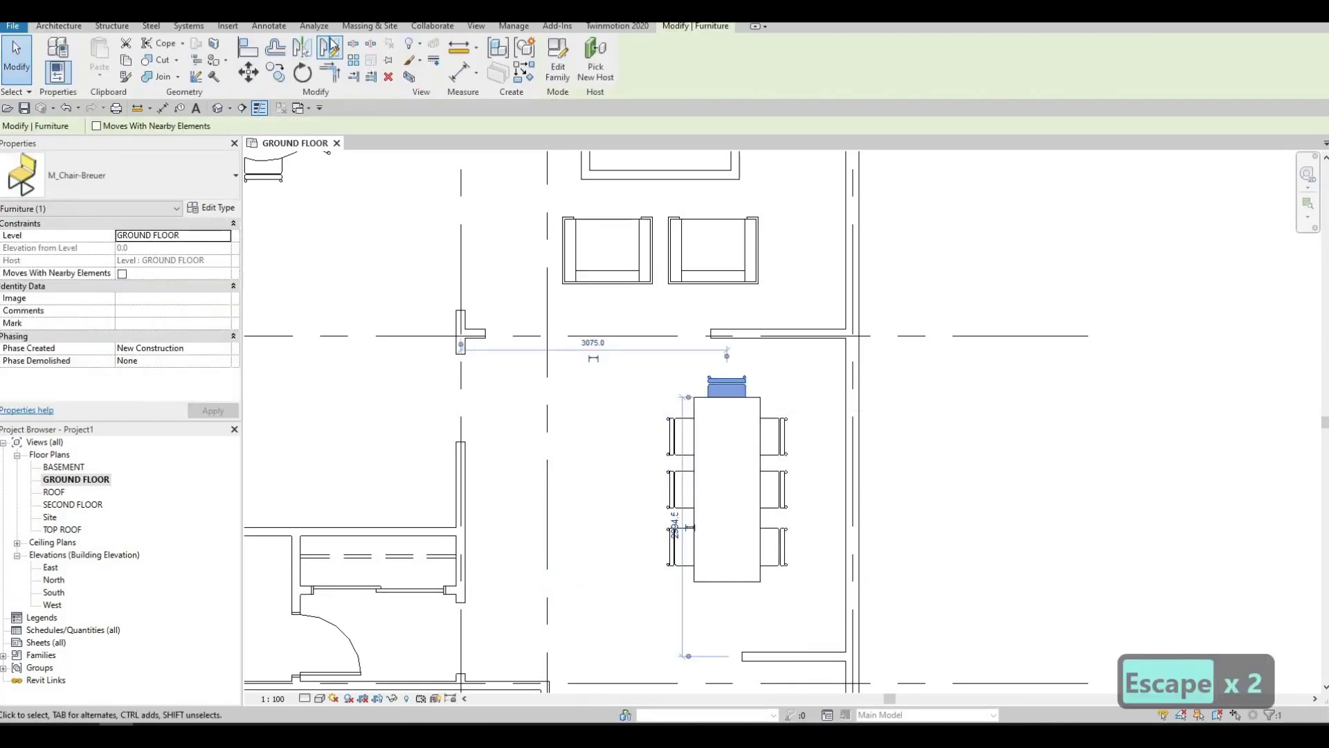
left_click(331, 48)
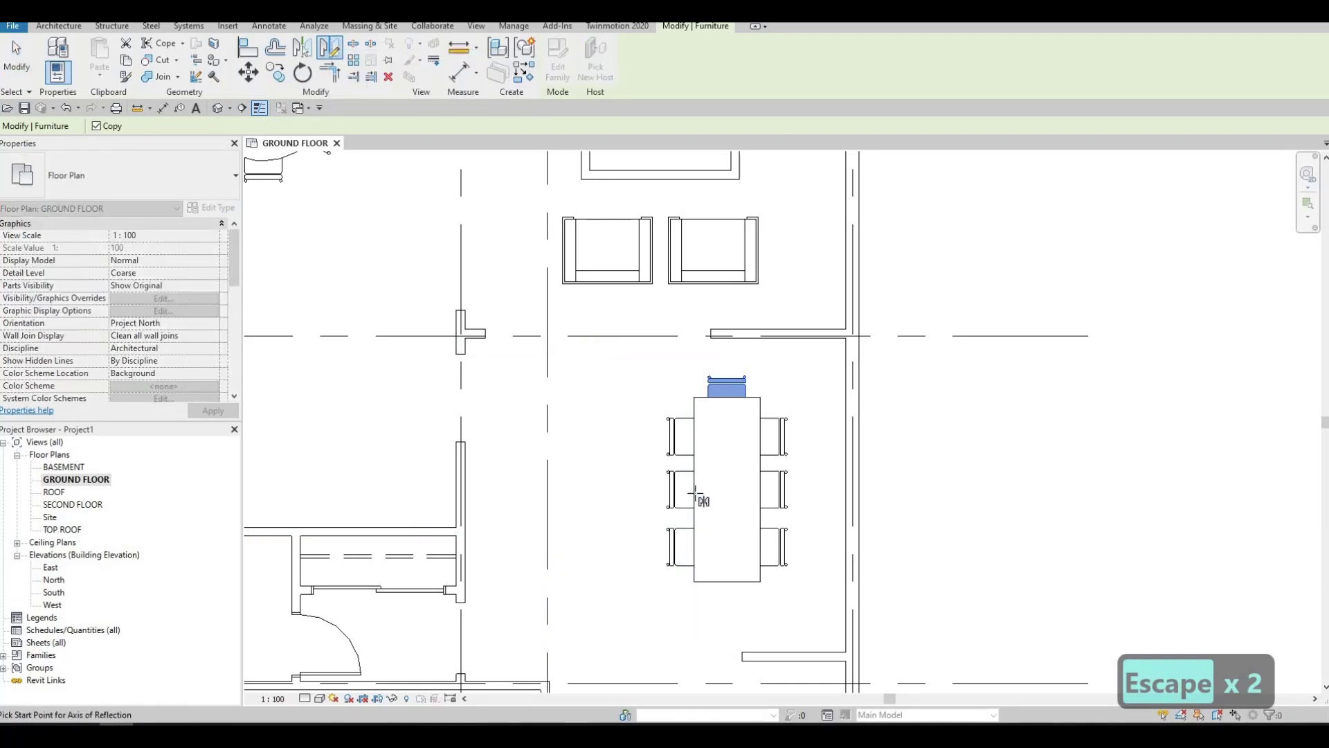
left_click(695, 489)
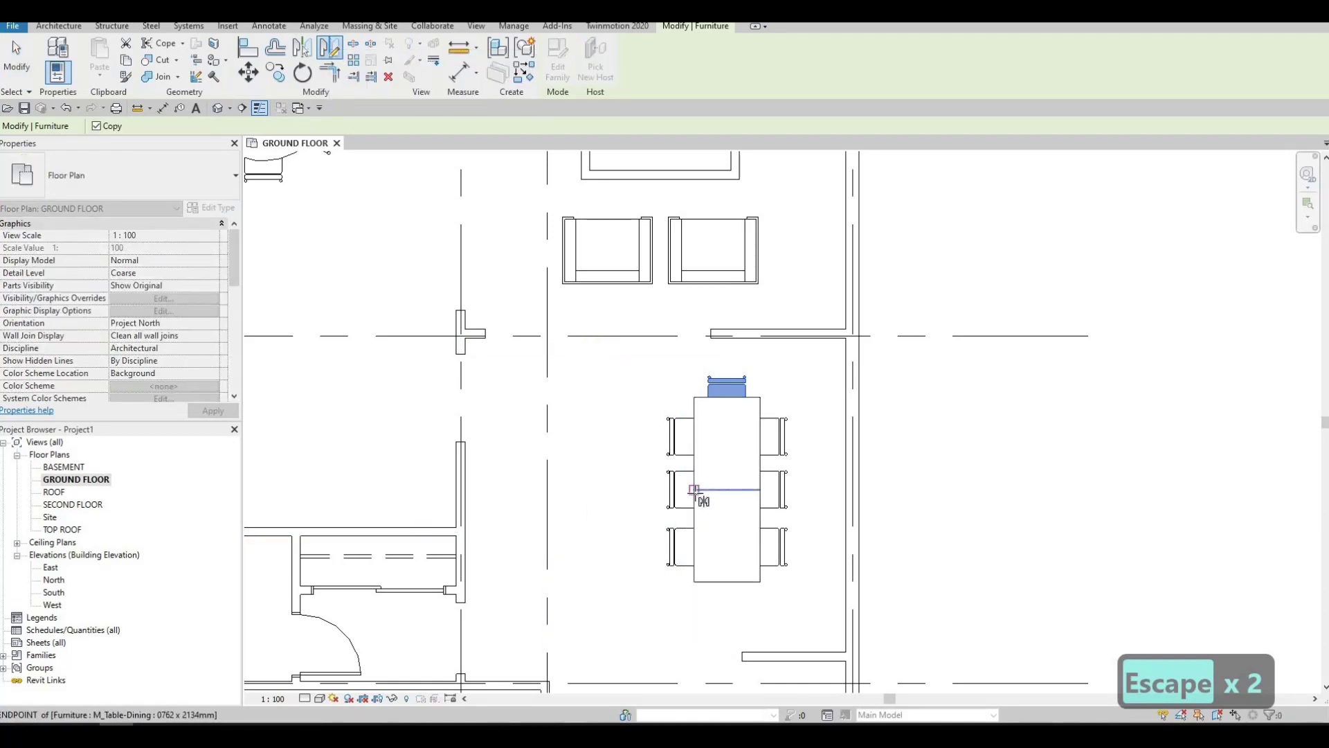
left_click(590, 500)
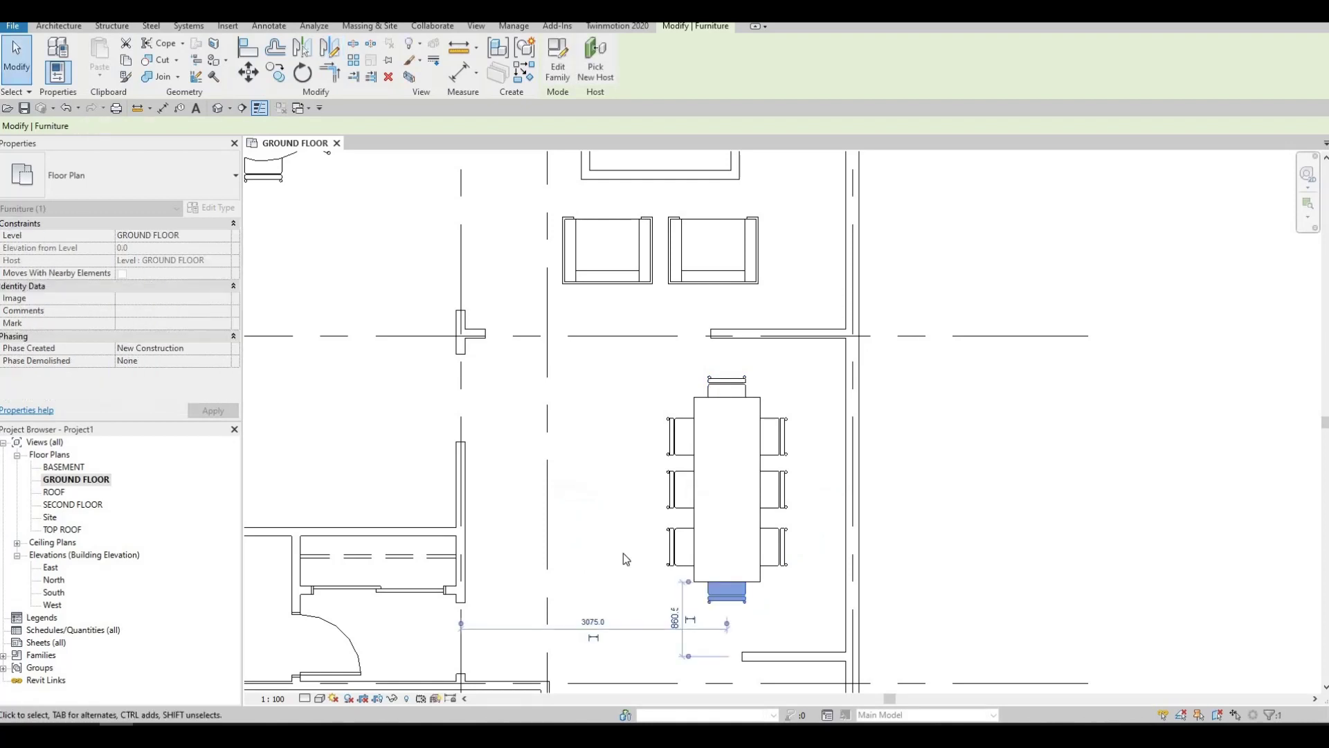
key("Escape")
key("Escape")
scroll(800, 363, "down", 1)
scroll(810, 356, "down", 1)
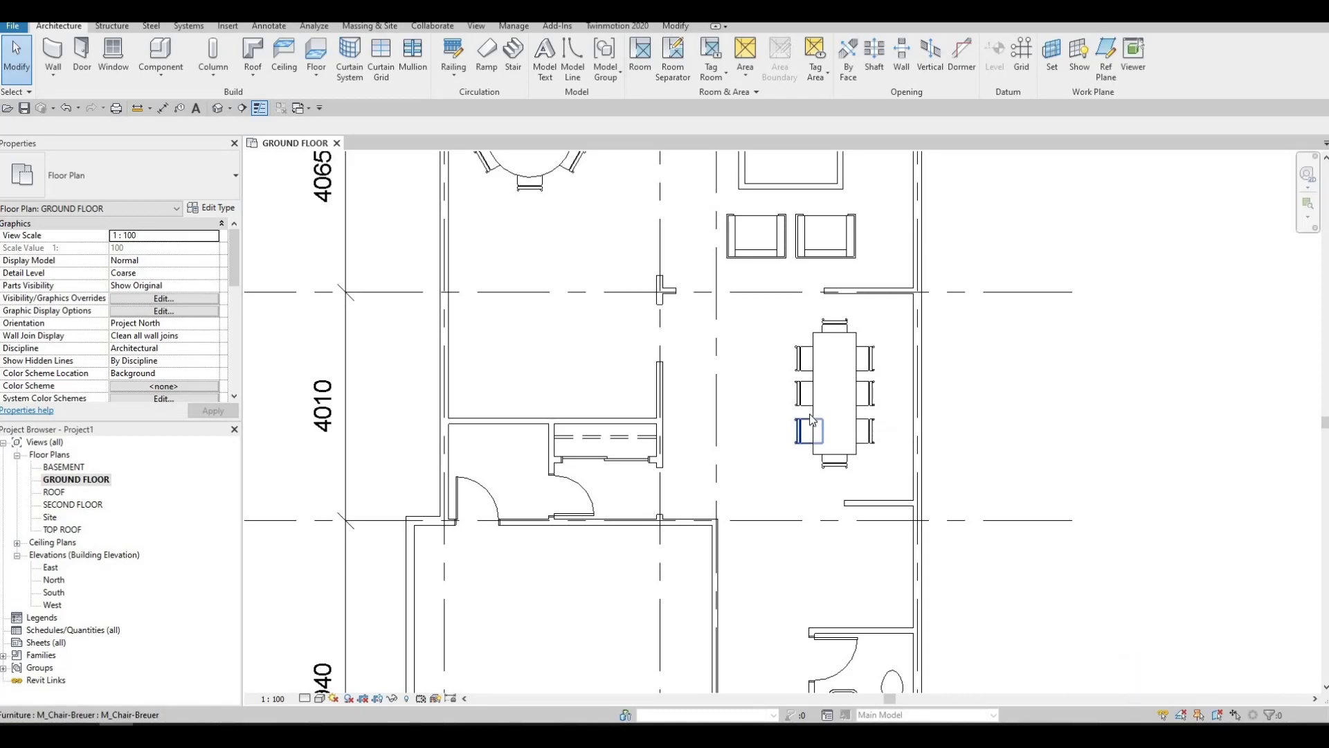
key("Escape")
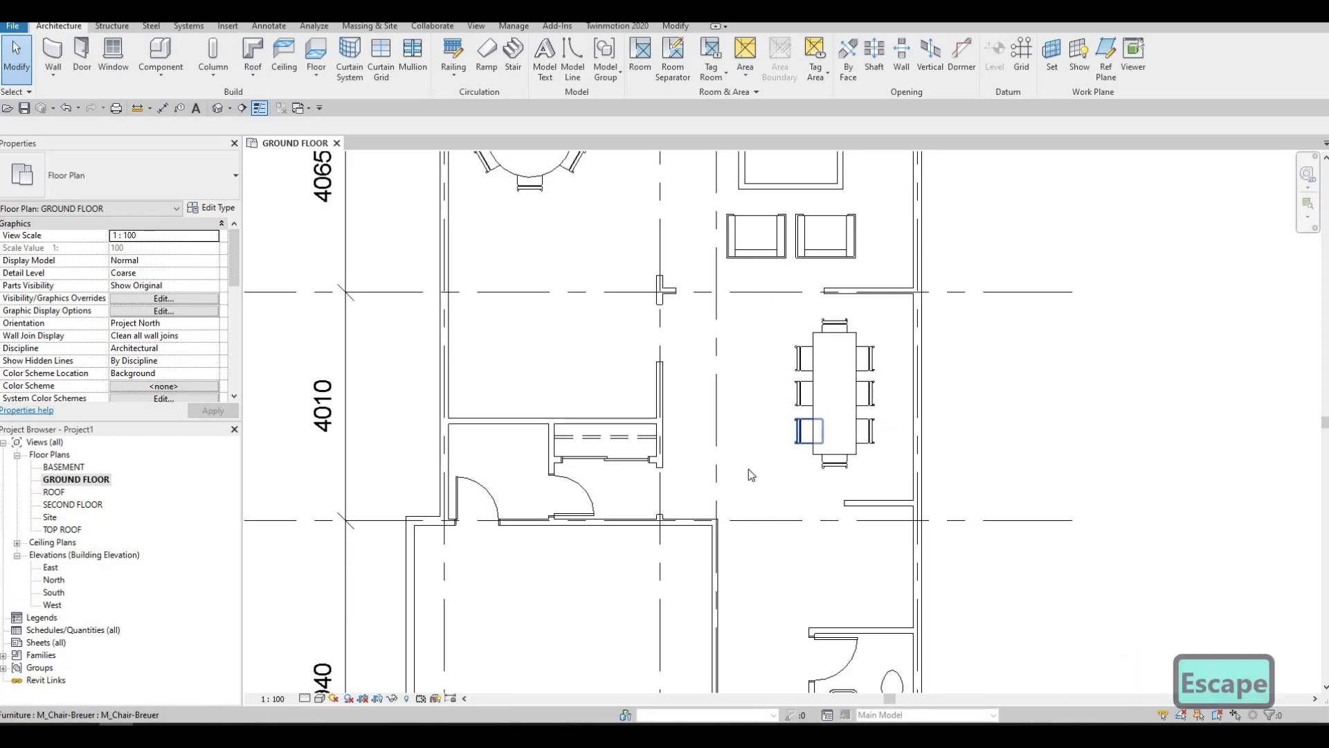
- Start loading a family and open the Tables folder of the Furniture library
scroll(751, 484, "down", 2)
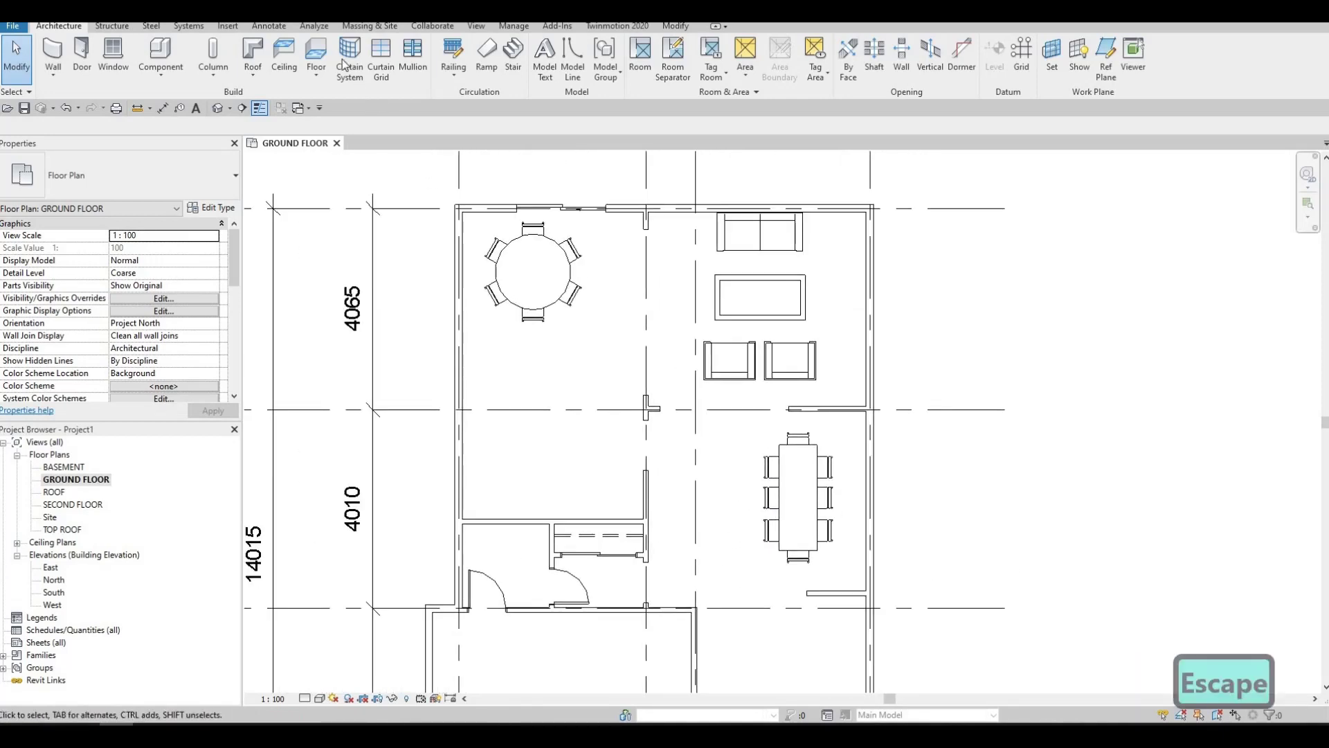
left_click(234, 27)
left_click(564, 56)
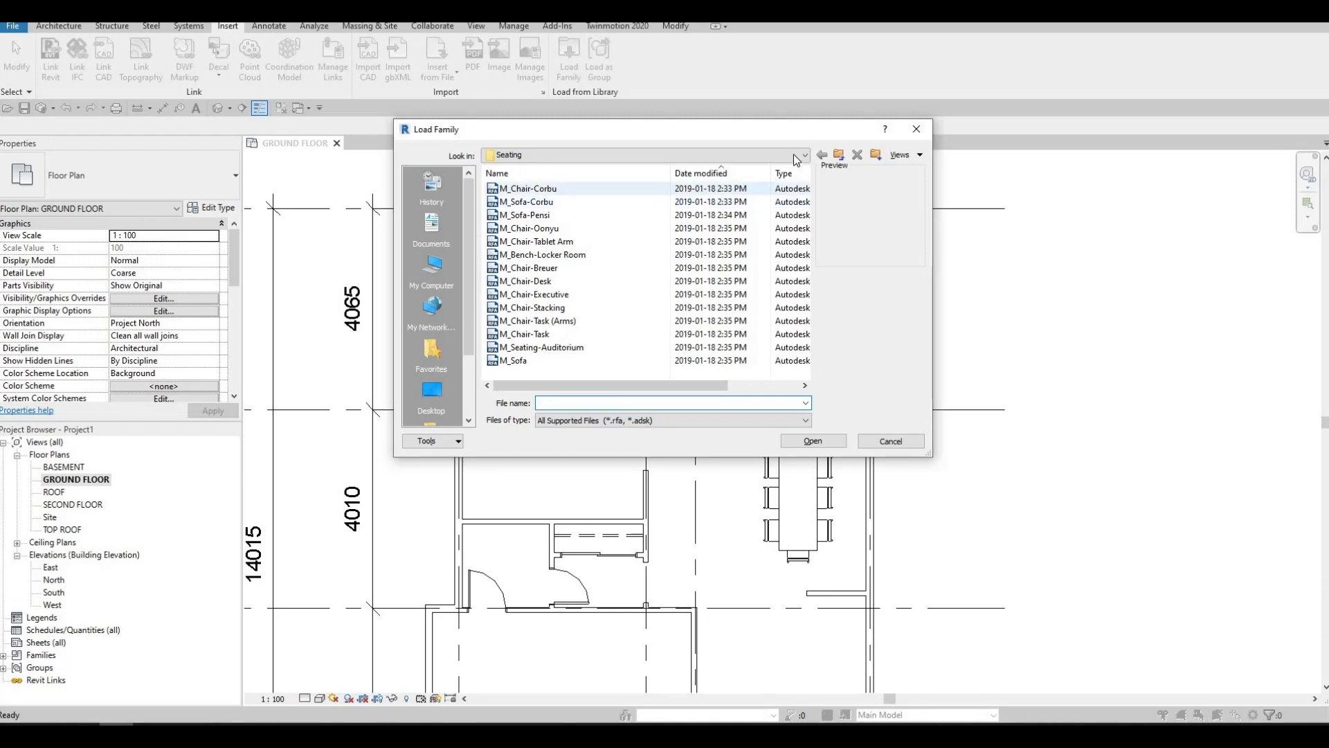
left_click(609, 155)
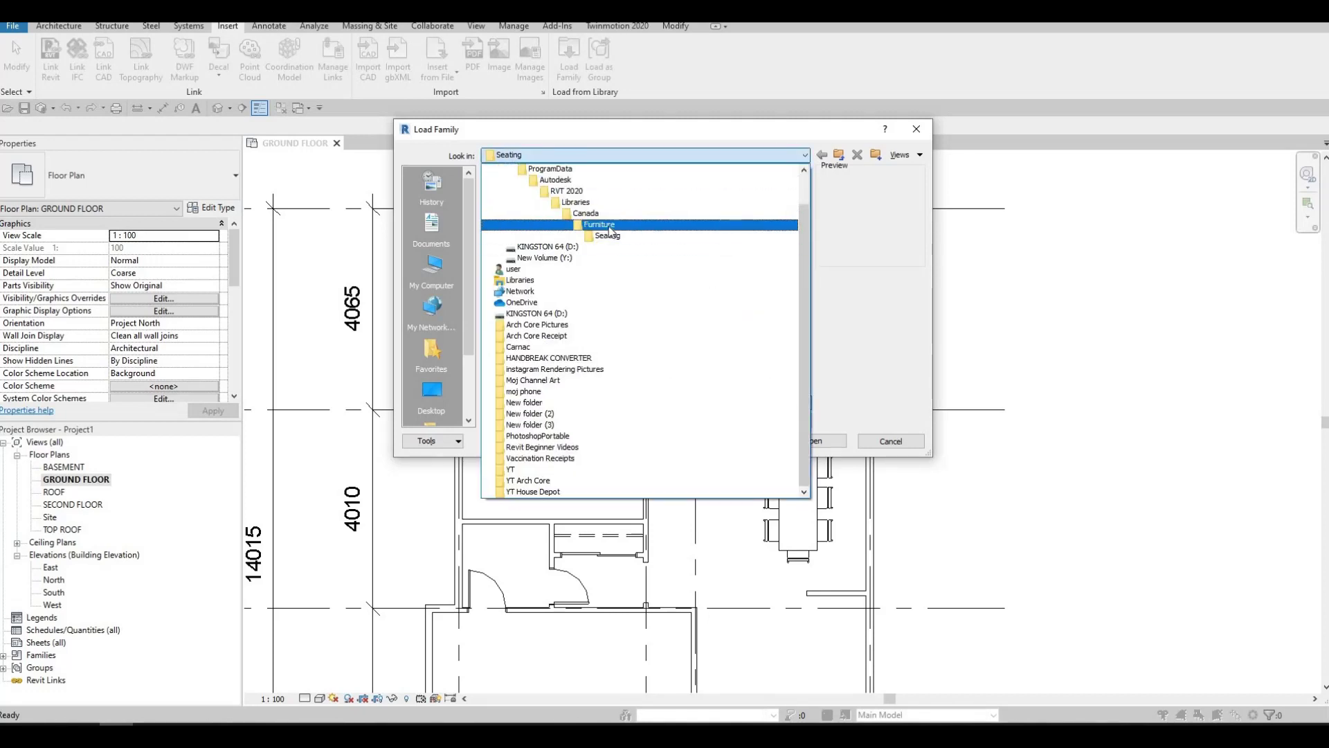
left_click(599, 226)
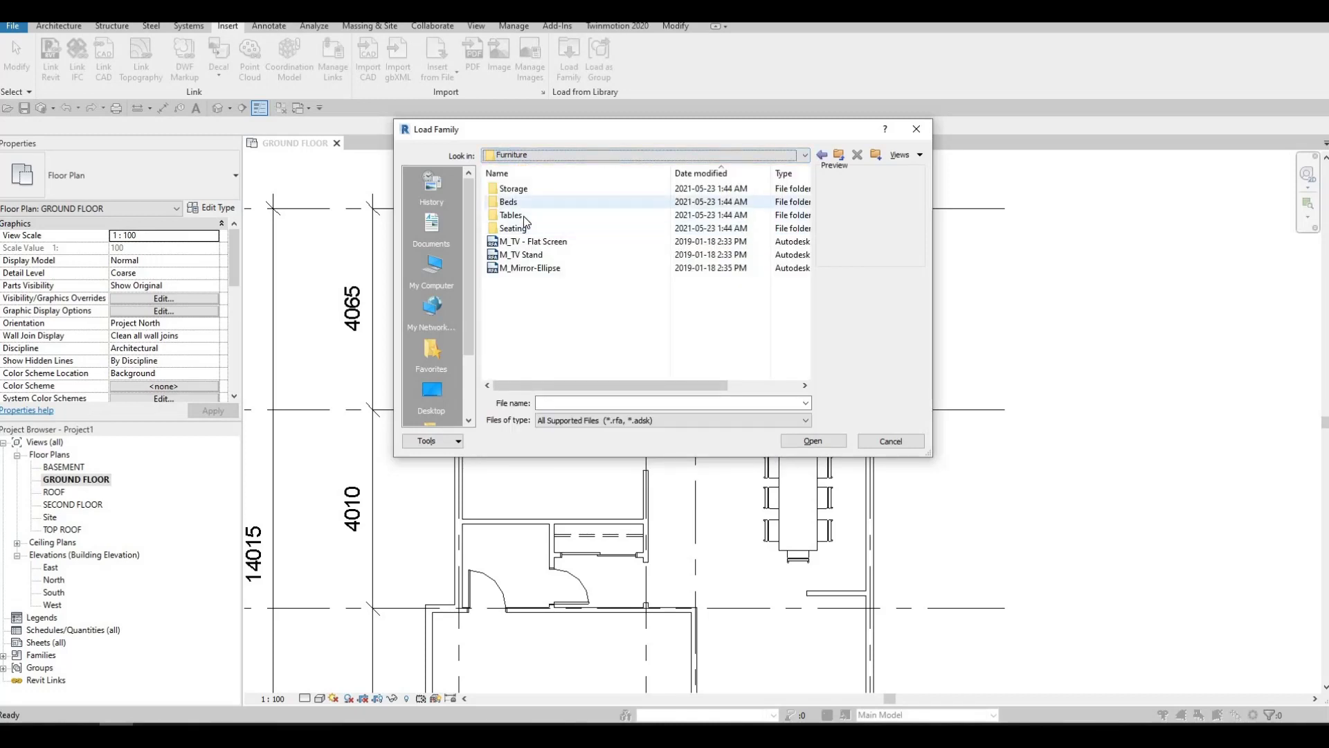
double_click(523, 218)
- Preview the table families in the Tables folder and load M_Table-Night Stand
left_click(533, 189)
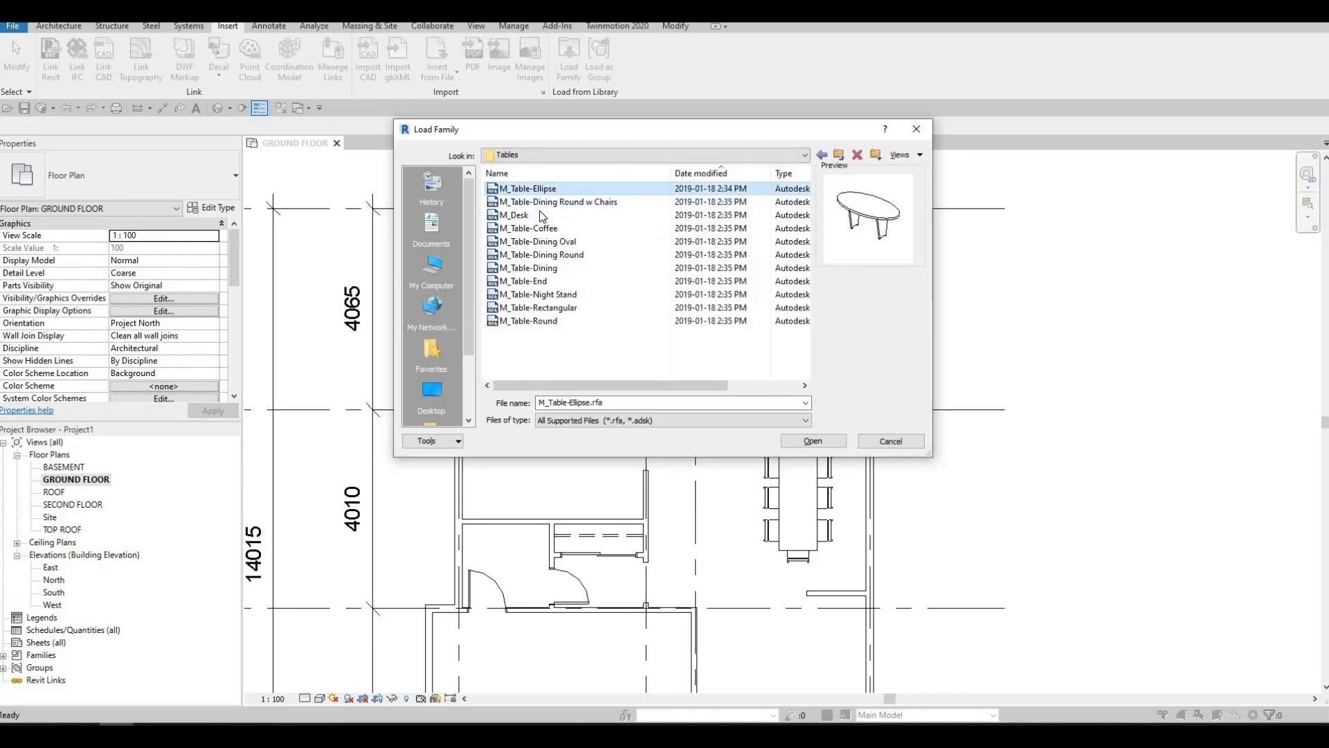
key("Down")
key("Down")
key("Down")
key("Down")
key("Down")
key("Down")
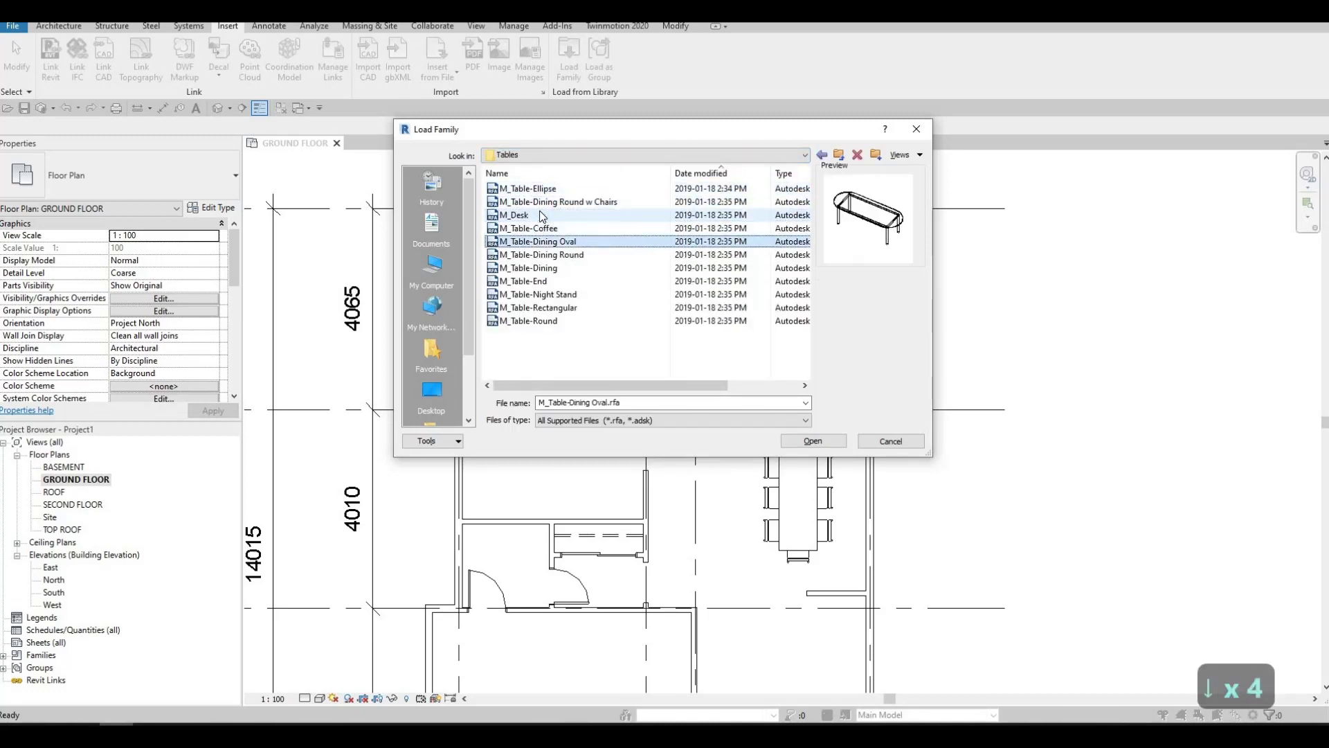
key("Down")
key("Down")
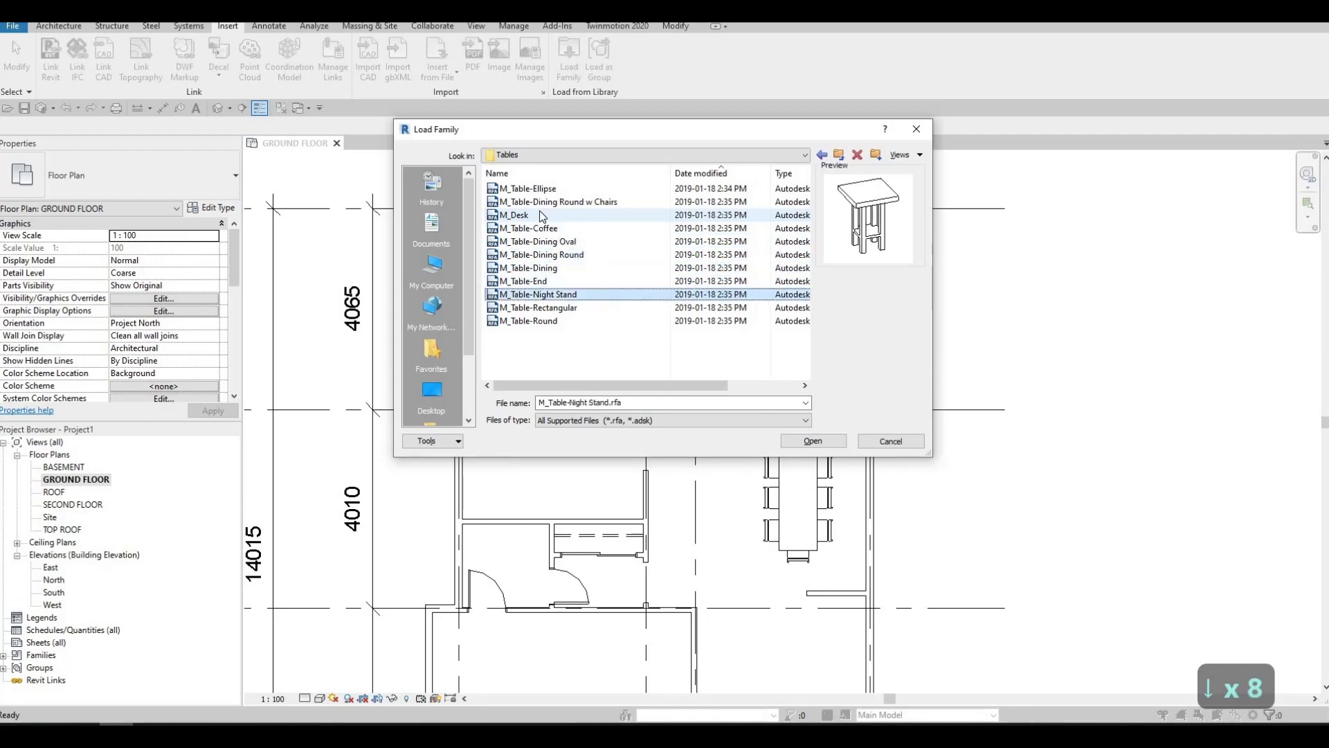
key("Down")
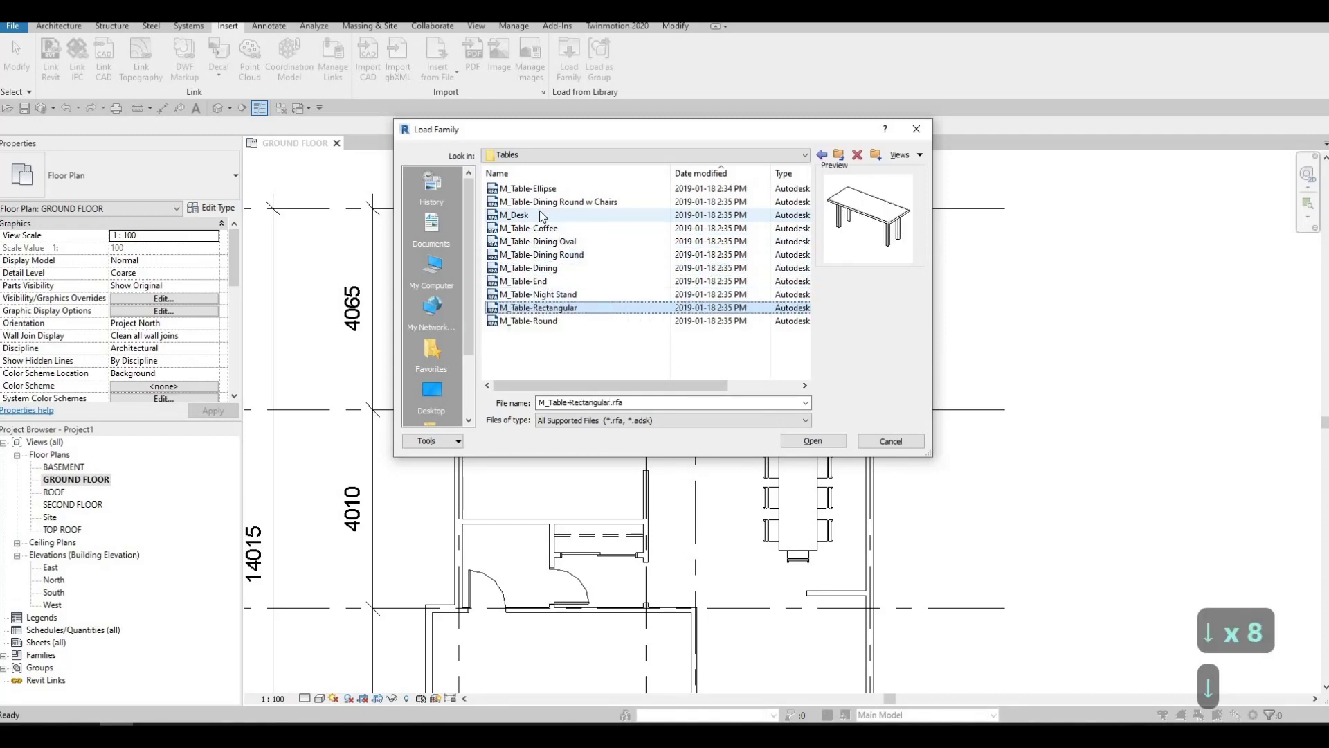
key("Down")
key("Up")
key("Up")
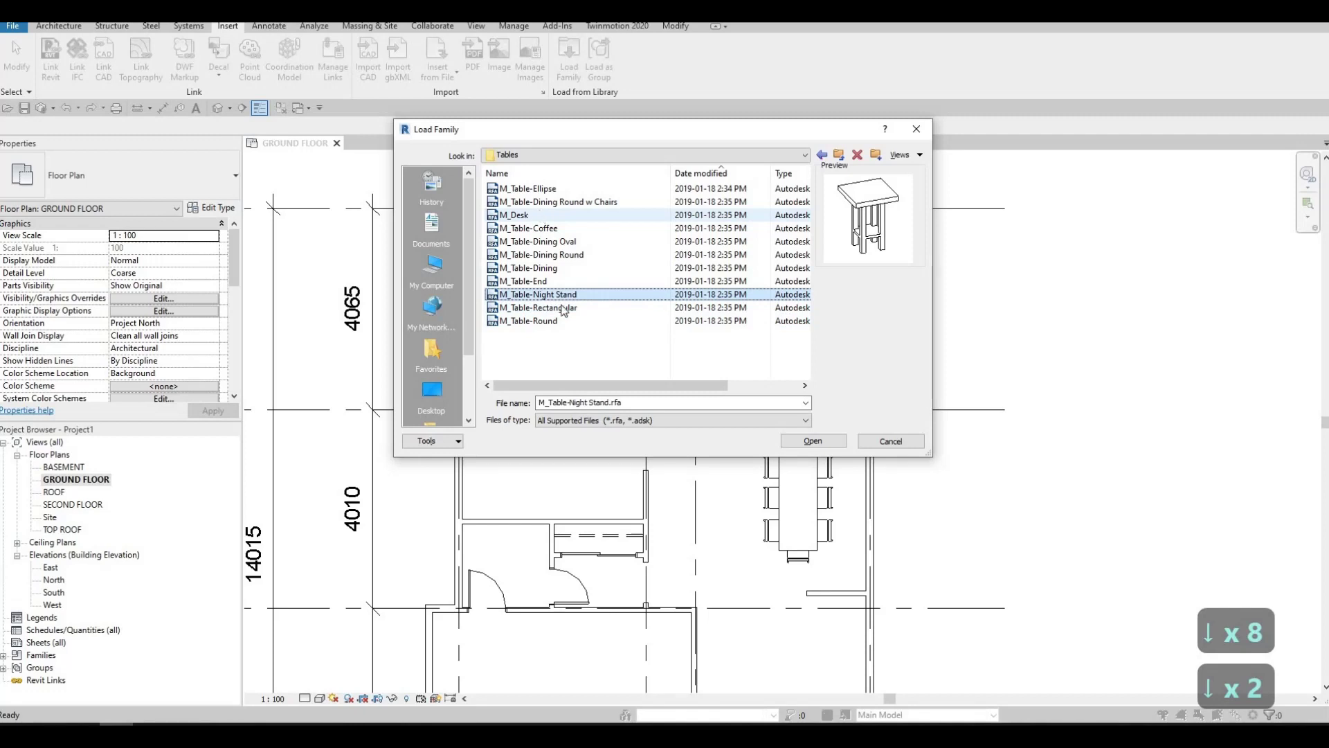
left_click(817, 442)
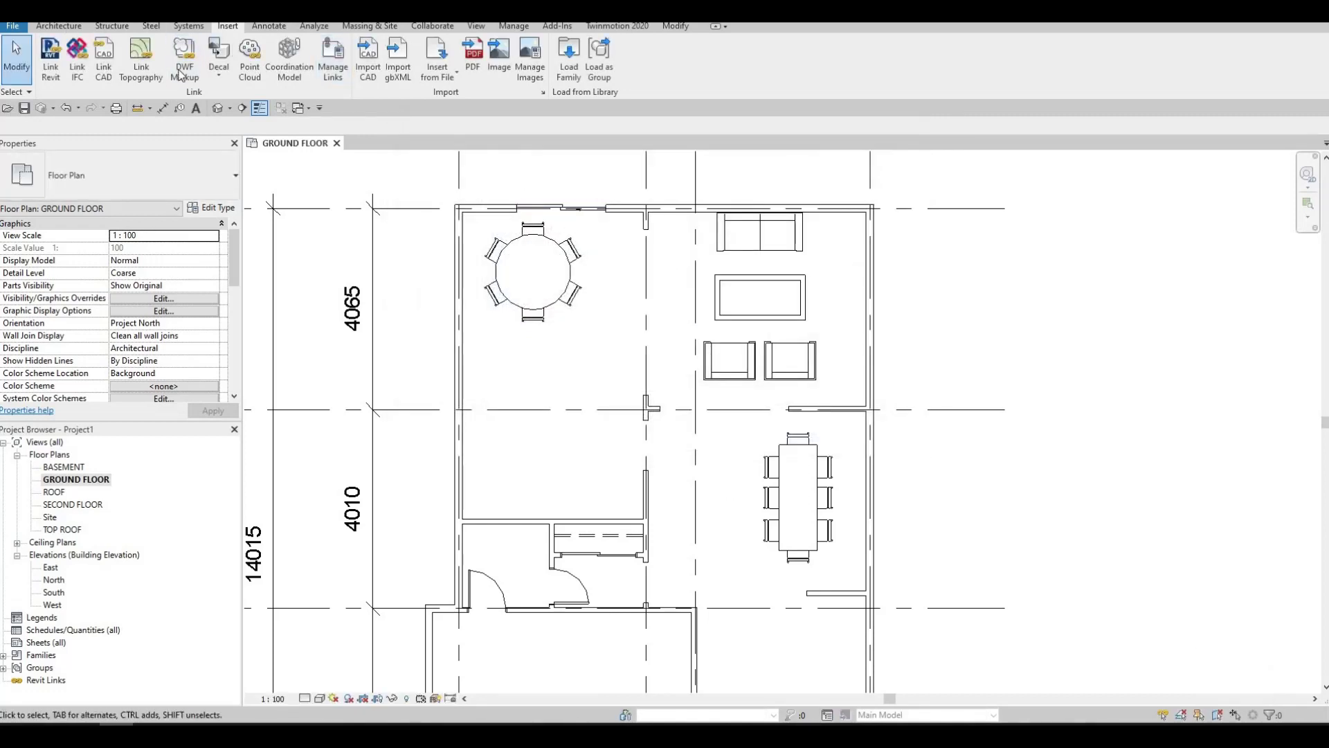
- Place a 0610 x 0610 x 0762mm M_Table-Night Stand left of the sofa near the upper wall, about 3300 mm from the right-hand wall
left_click(59, 25)
left_click(115, 52)
scroll(675, 231, "up", 2)
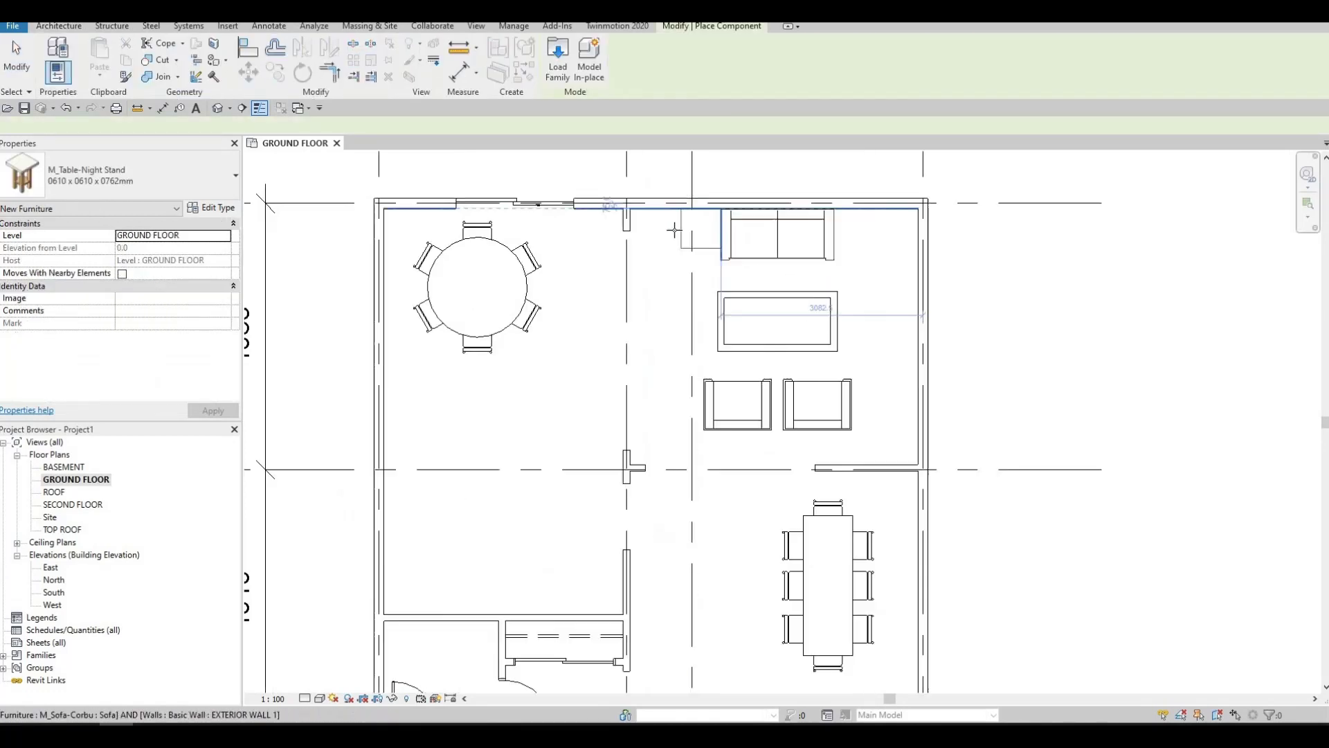
scroll(675, 231, "up", 2)
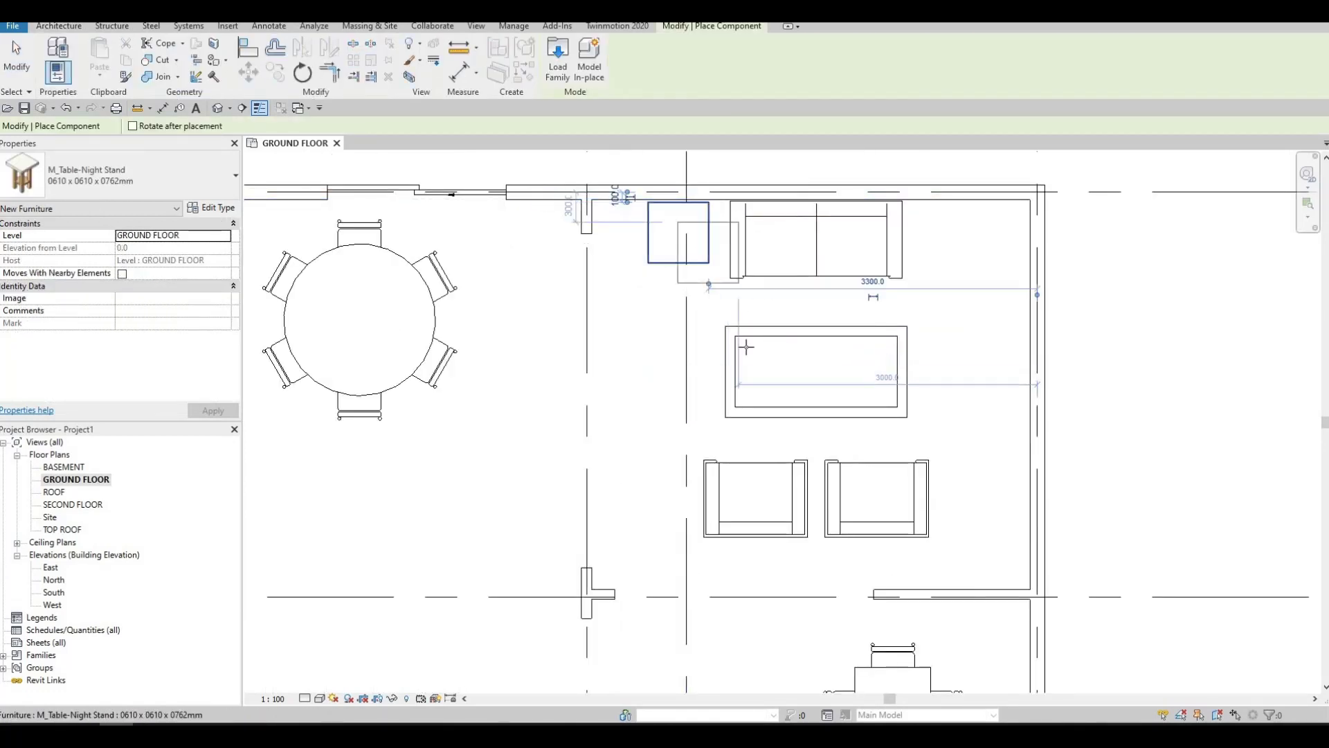
middle_click_drag(638, 501, 556, 383)
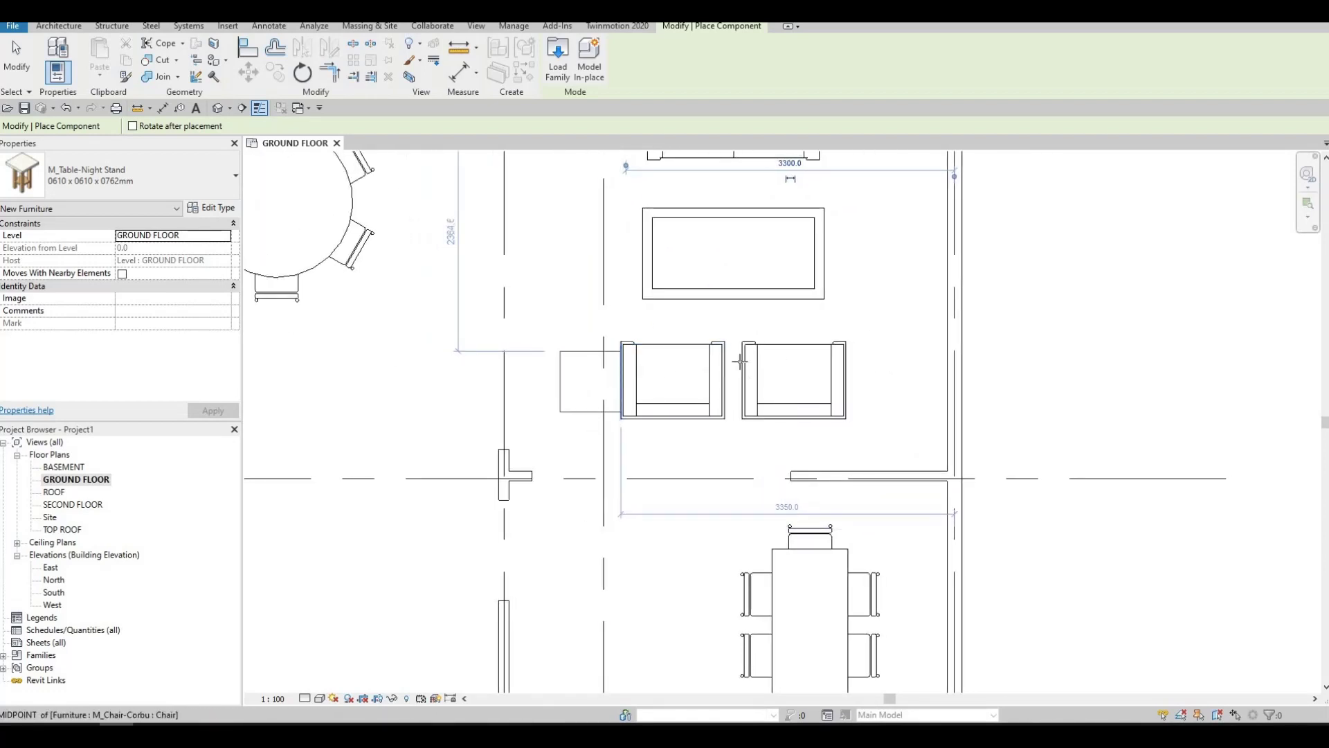
middle_click_drag(796, 241, 797, 299)
scroll(797, 299, "down", 1)
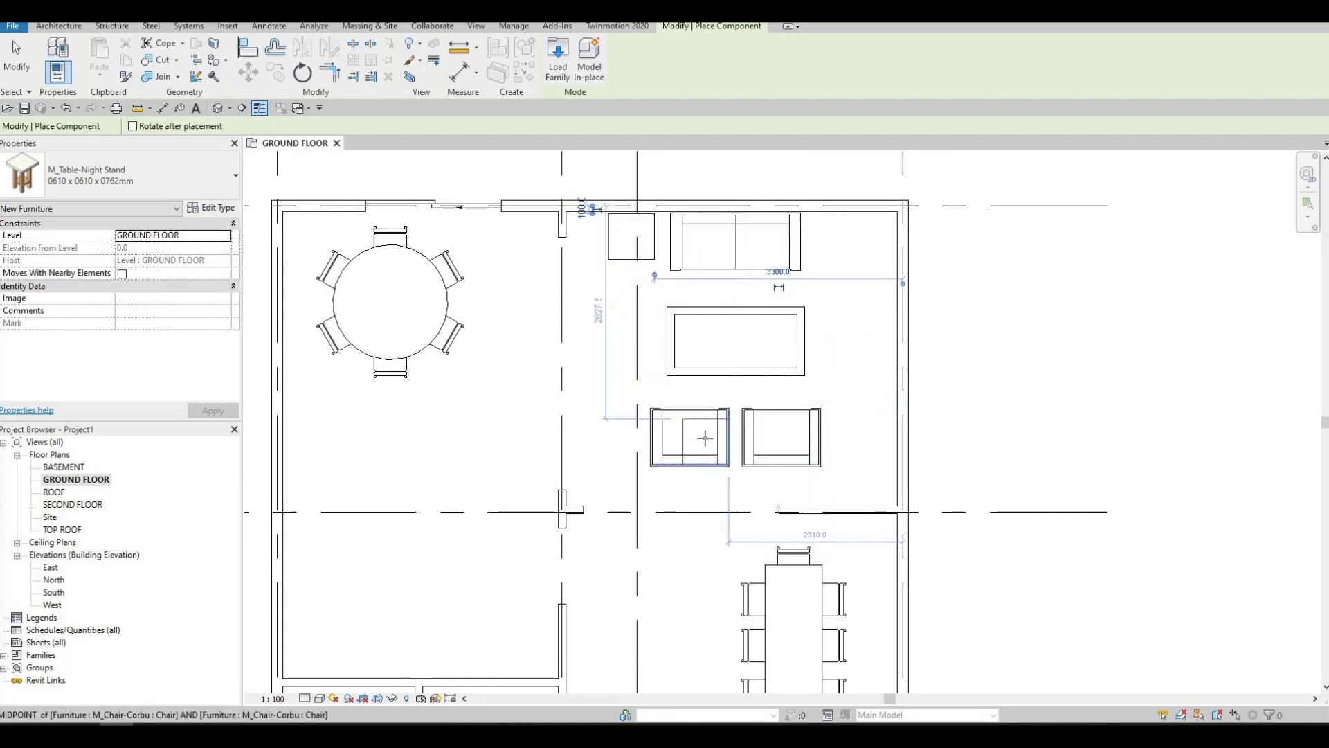
key("Escape")
key("Escape")
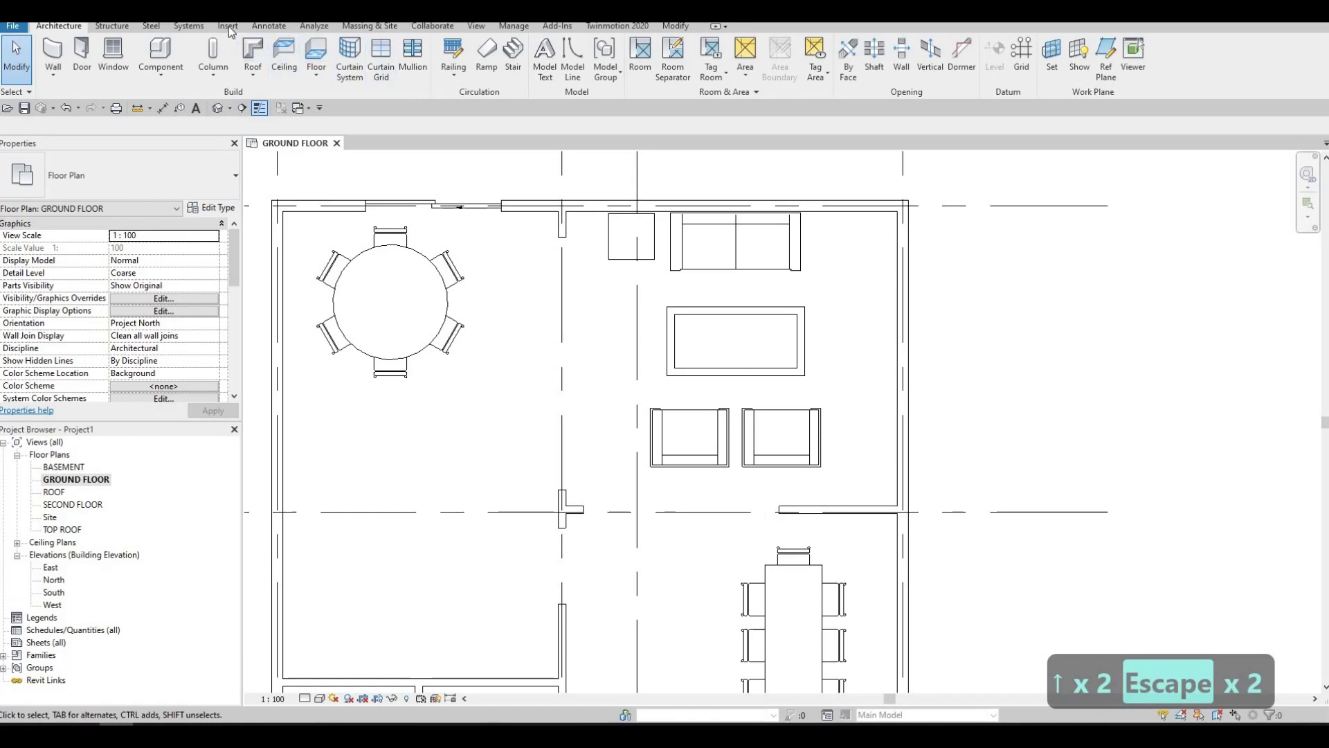
- Load the M_TV Stand family from the Furniture library folder
scroll(568, 79, "down", 4)
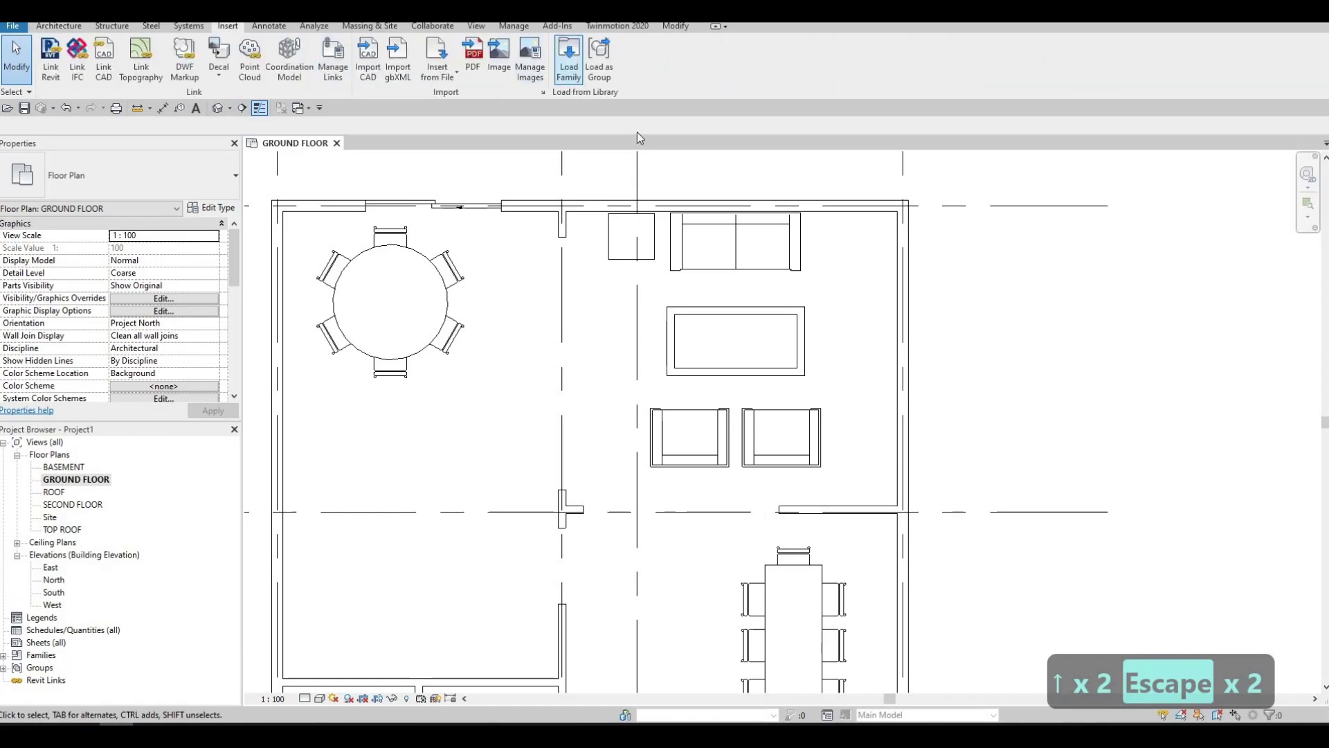
left_click(568, 59)
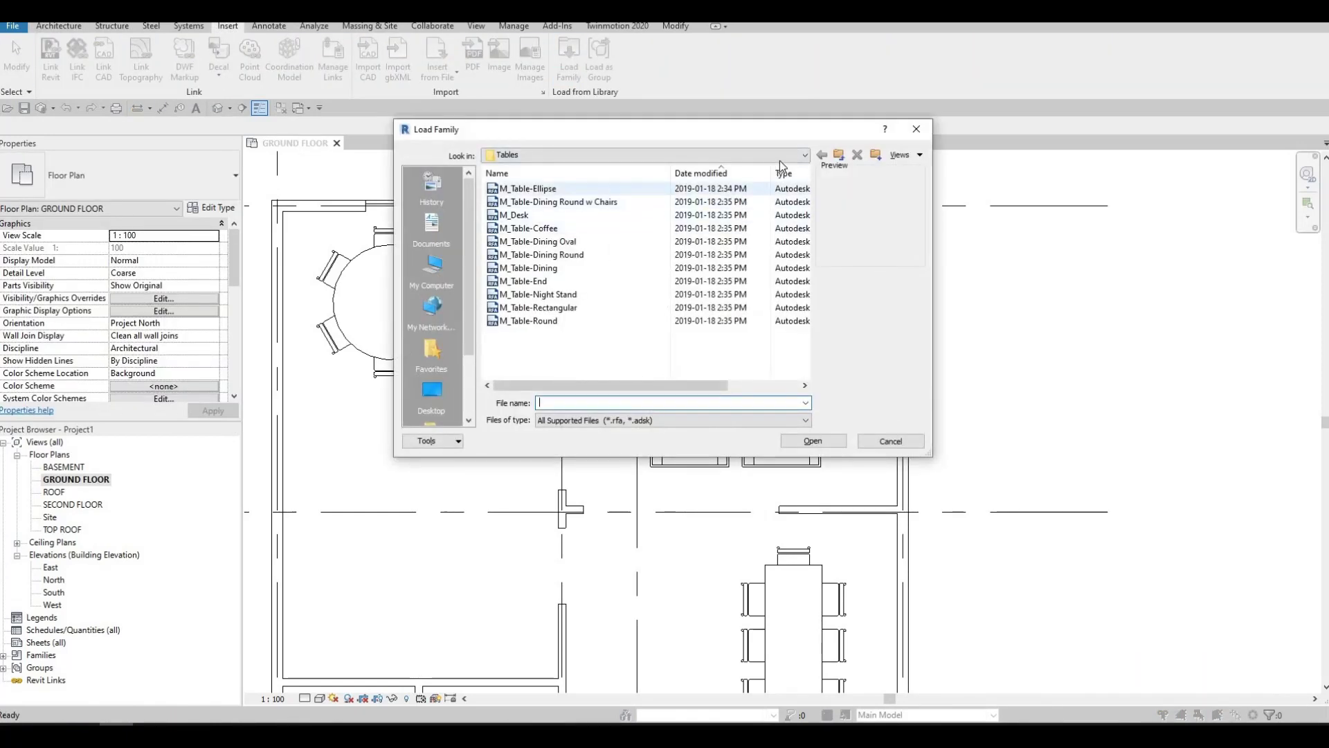
left_click(796, 155)
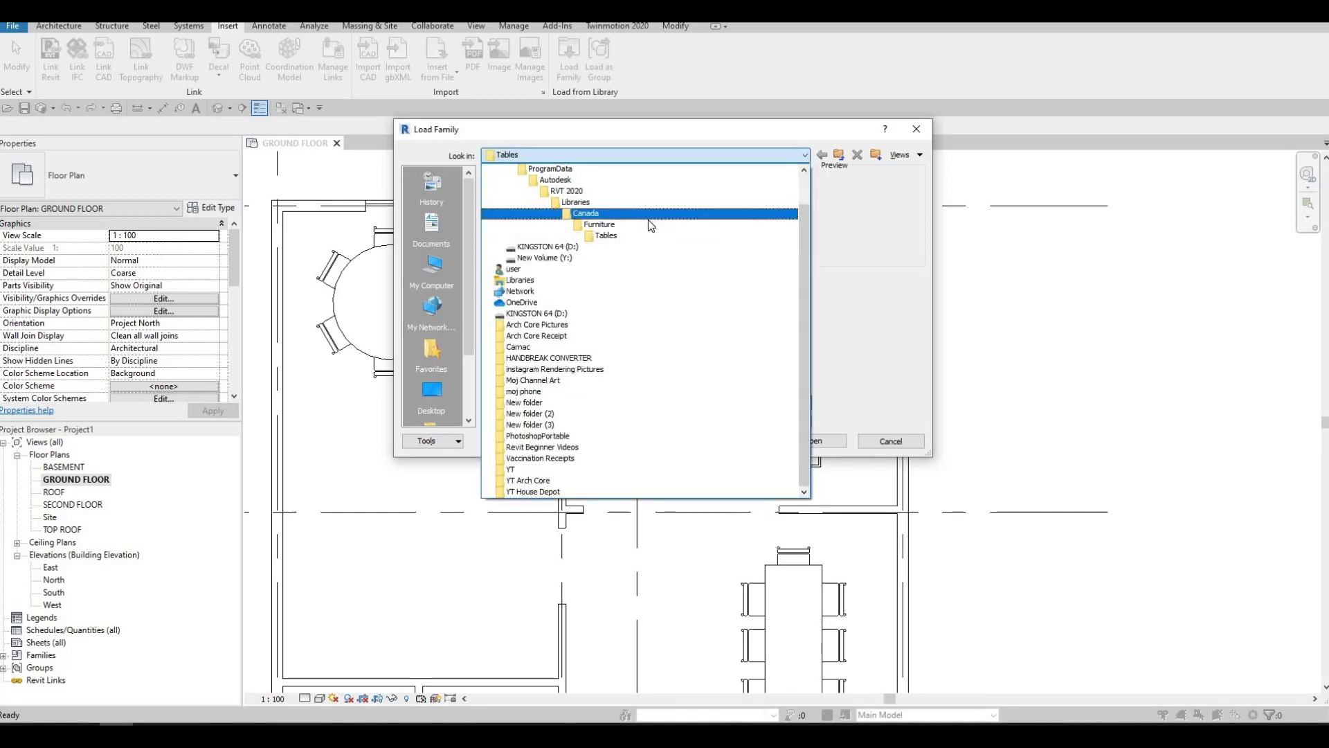
left_click(599, 226)
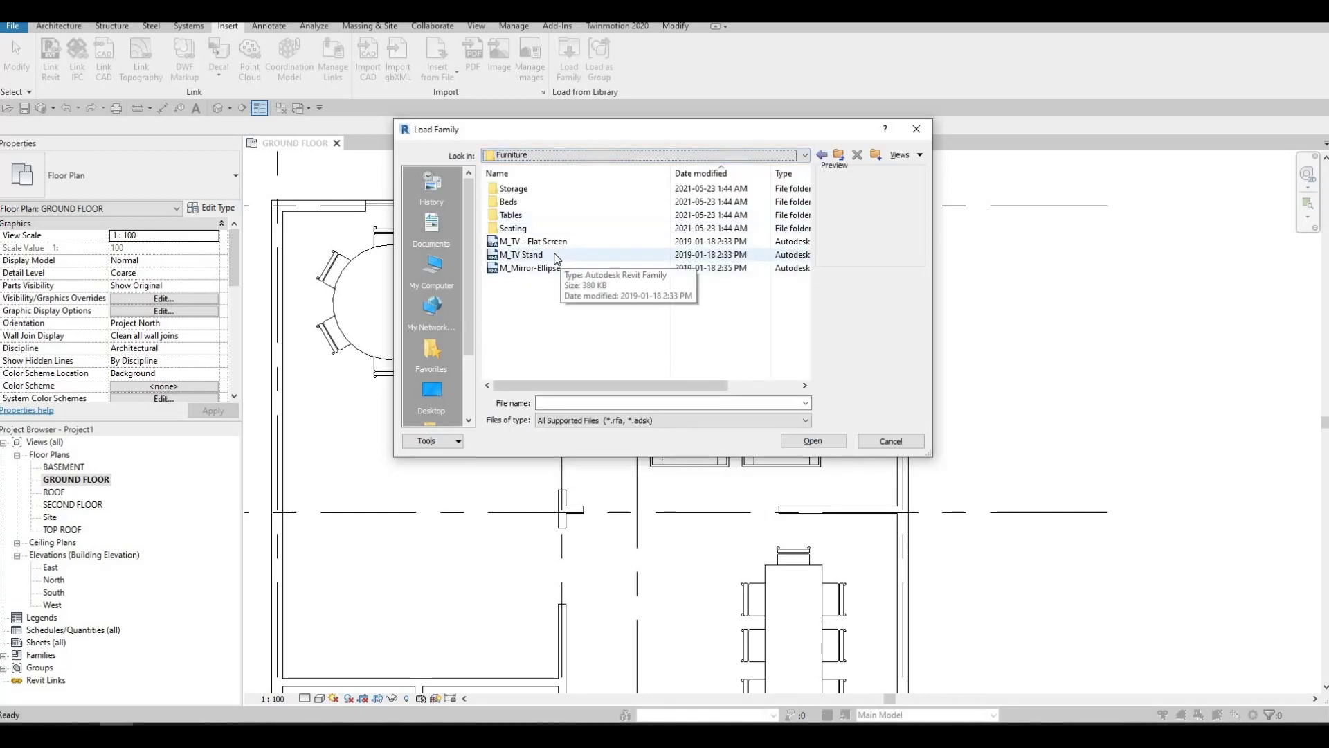
left_click(558, 255)
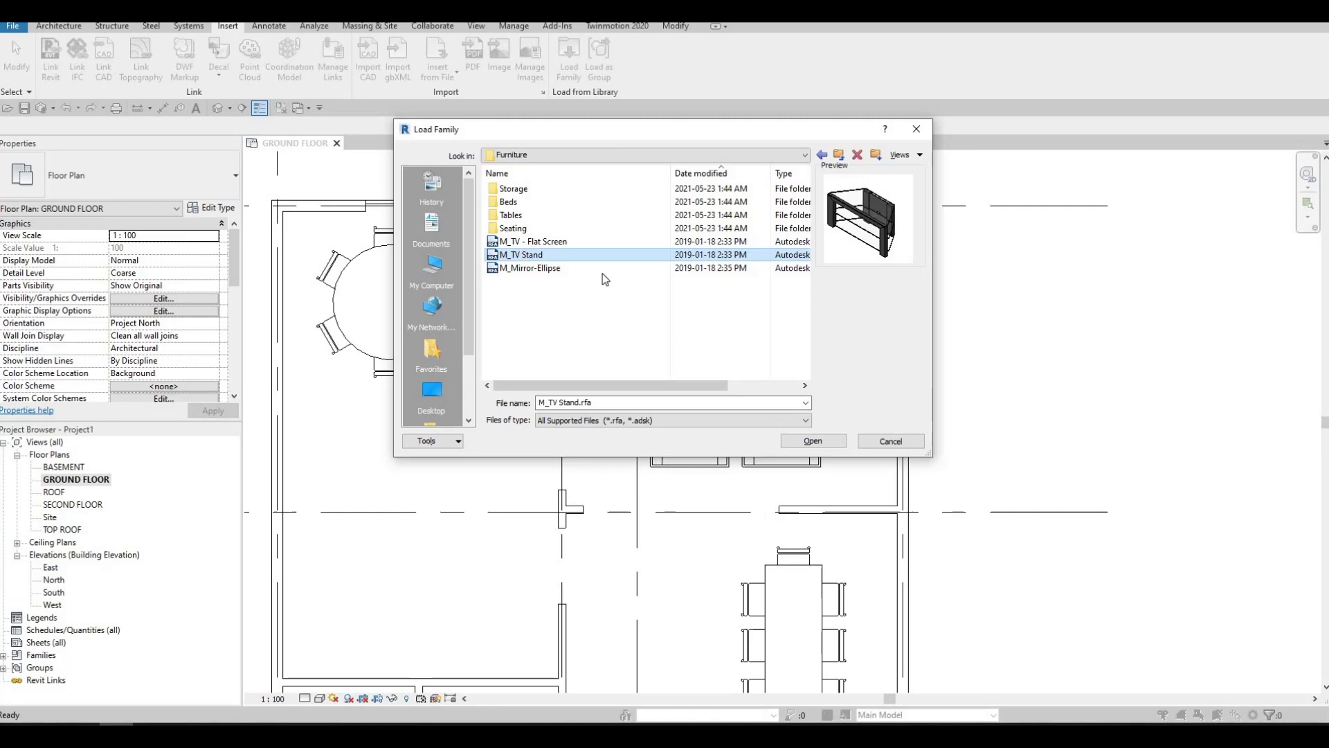
left_click(810, 442)
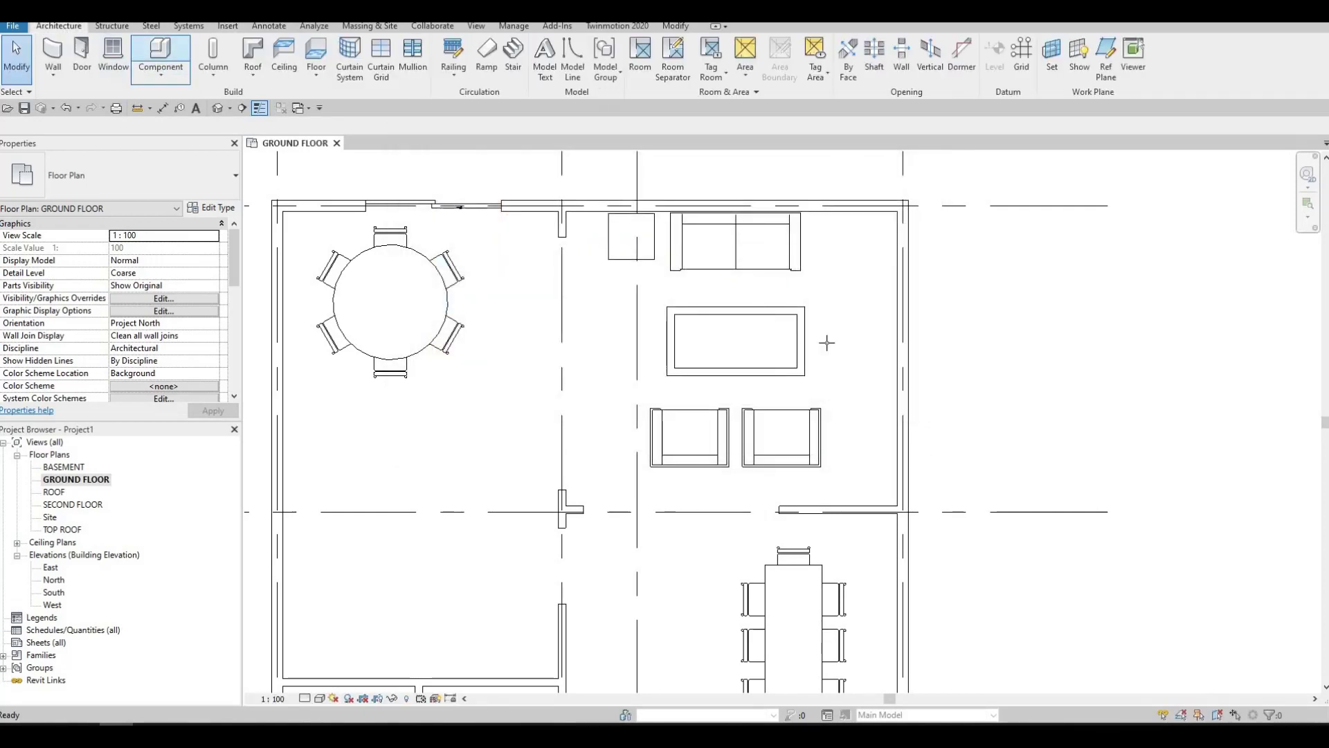
- Place the M_TV Stand against the right-hand wall, rotated to face the coffee table, about 2300 mm above the partition
key("c")
key("m")
key("space")
key("space")
key("space")
key("space")
key("space")
key("space")
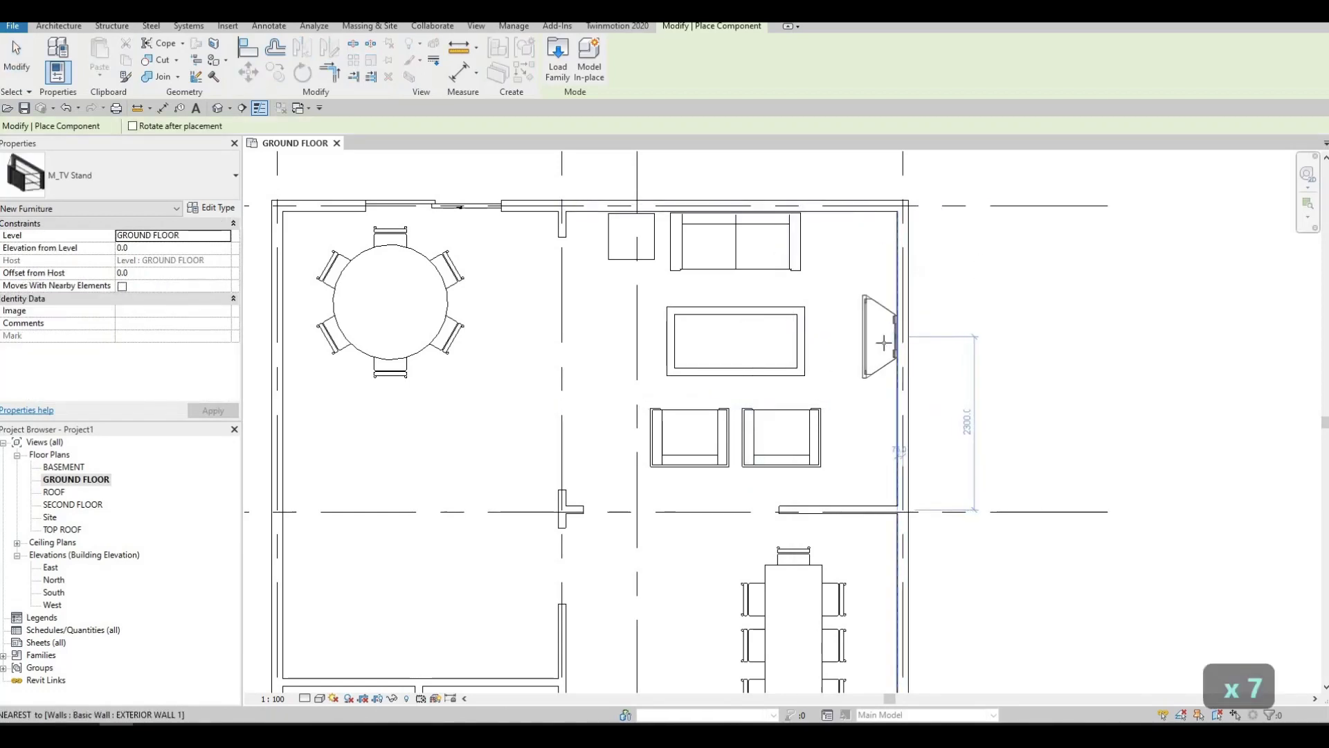
left_click(884, 342)
key("Escape")
key("Escape")
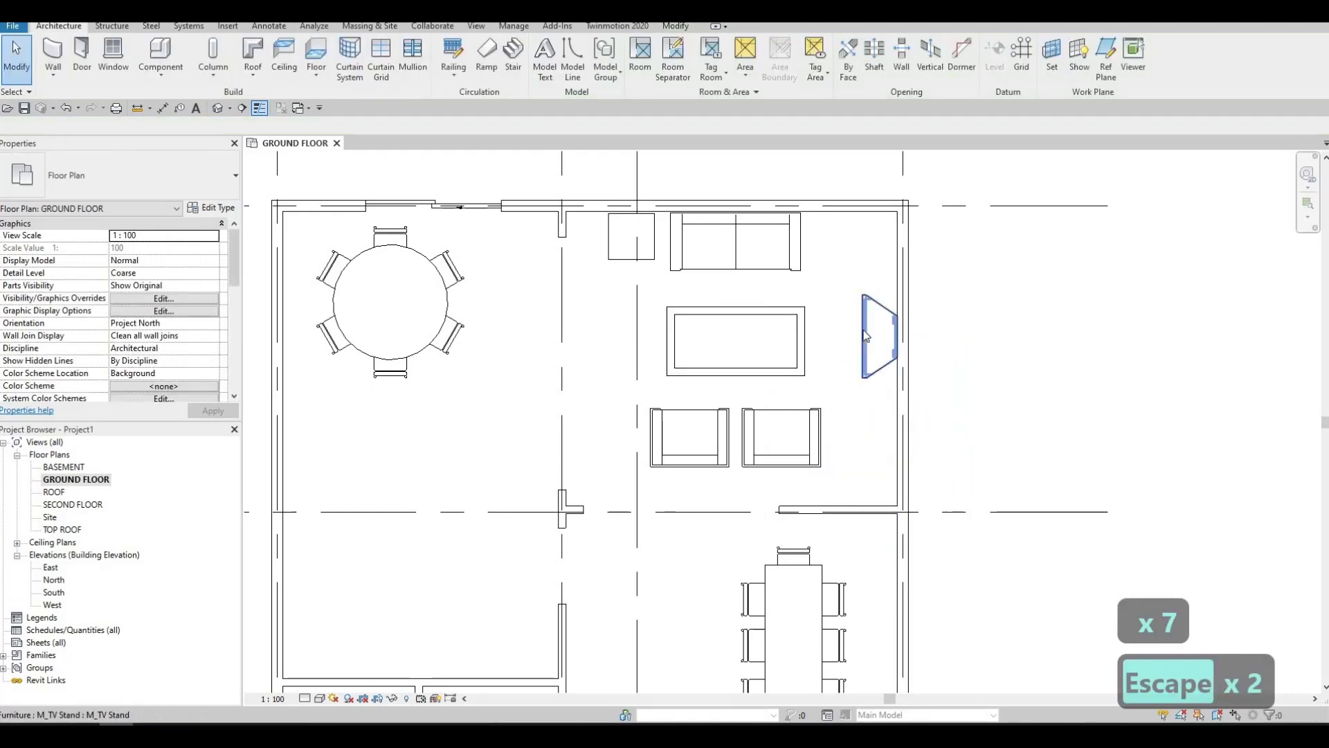
- Nudge the TV stand one increment to the left, away from the wall
left_click(864, 332)
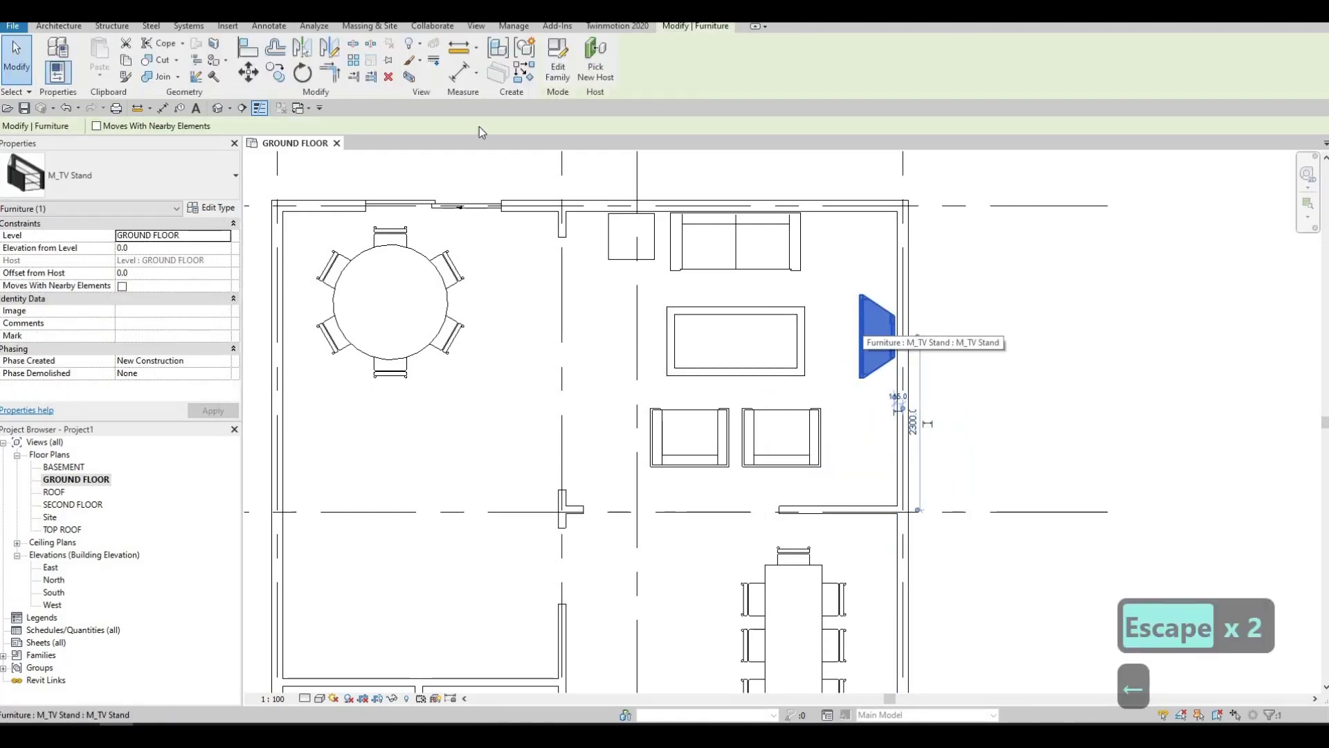
key("Left")
key("Escape")
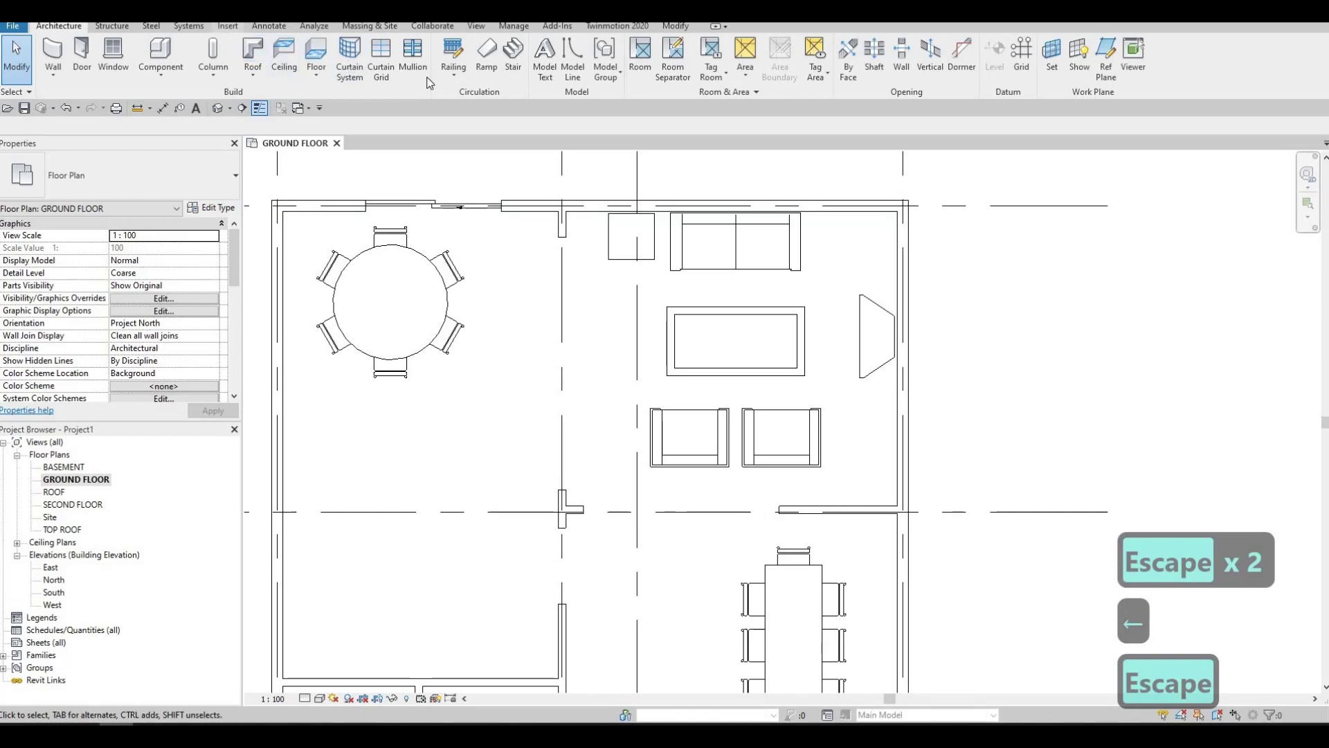
- Load the M_TV - Flat Screen family from the Furniture library folder
left_click(228, 26)
left_click(569, 58)
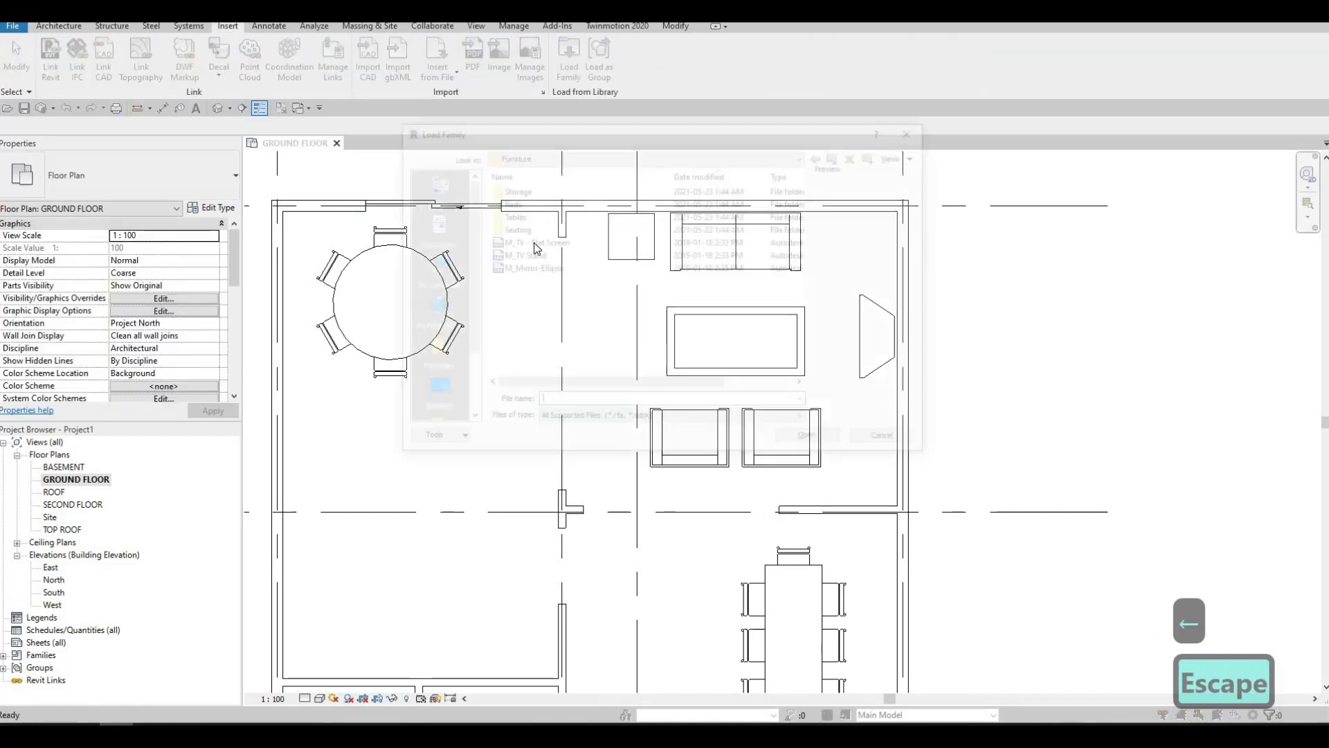
left_click(534, 242)
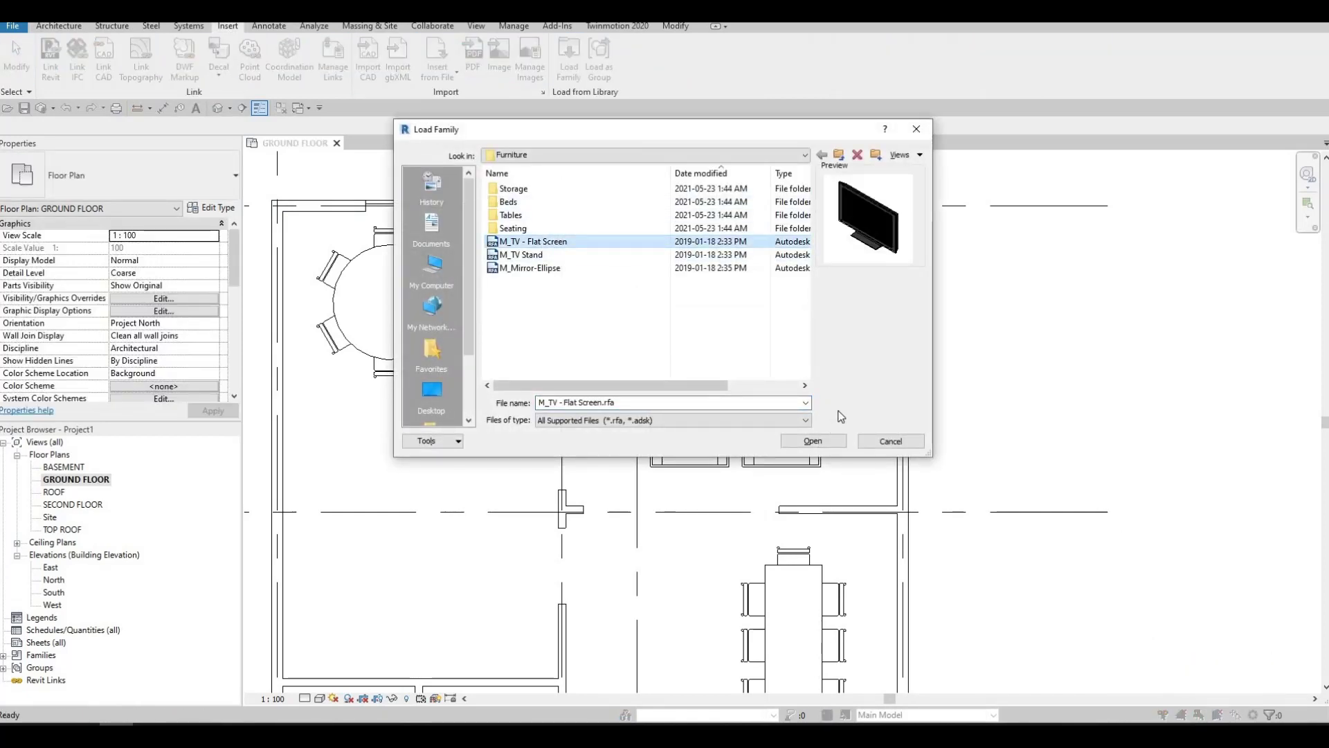
left_click(814, 441)
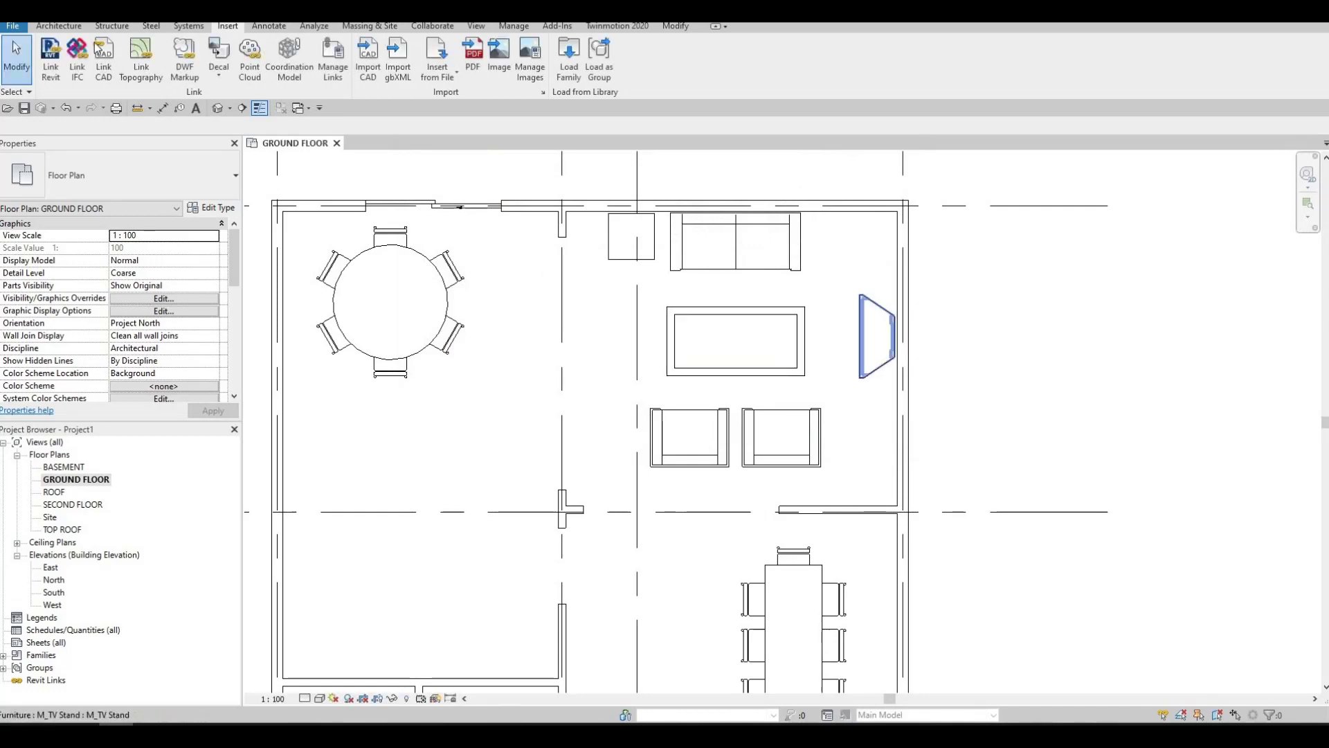
- Place a 0810mm M_TV - Flat Screen centred on the TV stand, rotated to face the coffee table
left_click(66, 26)
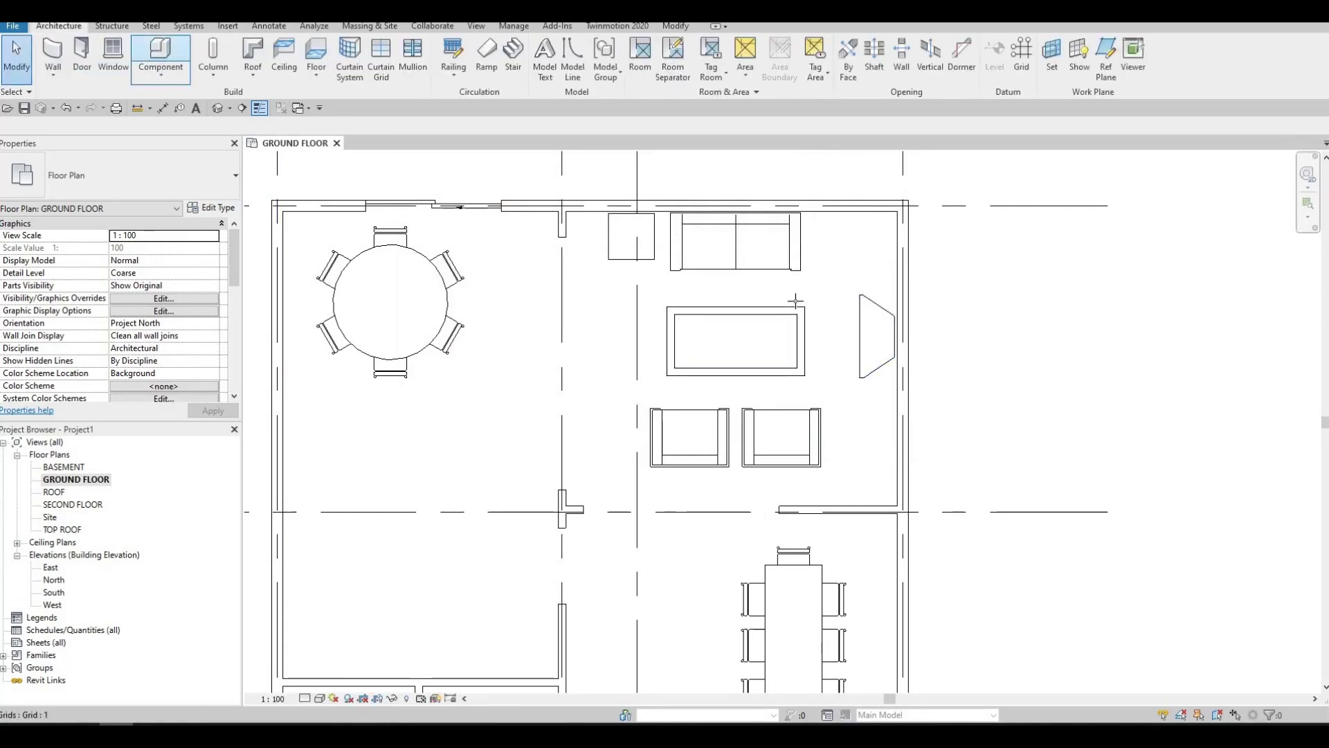
left_click(160, 56)
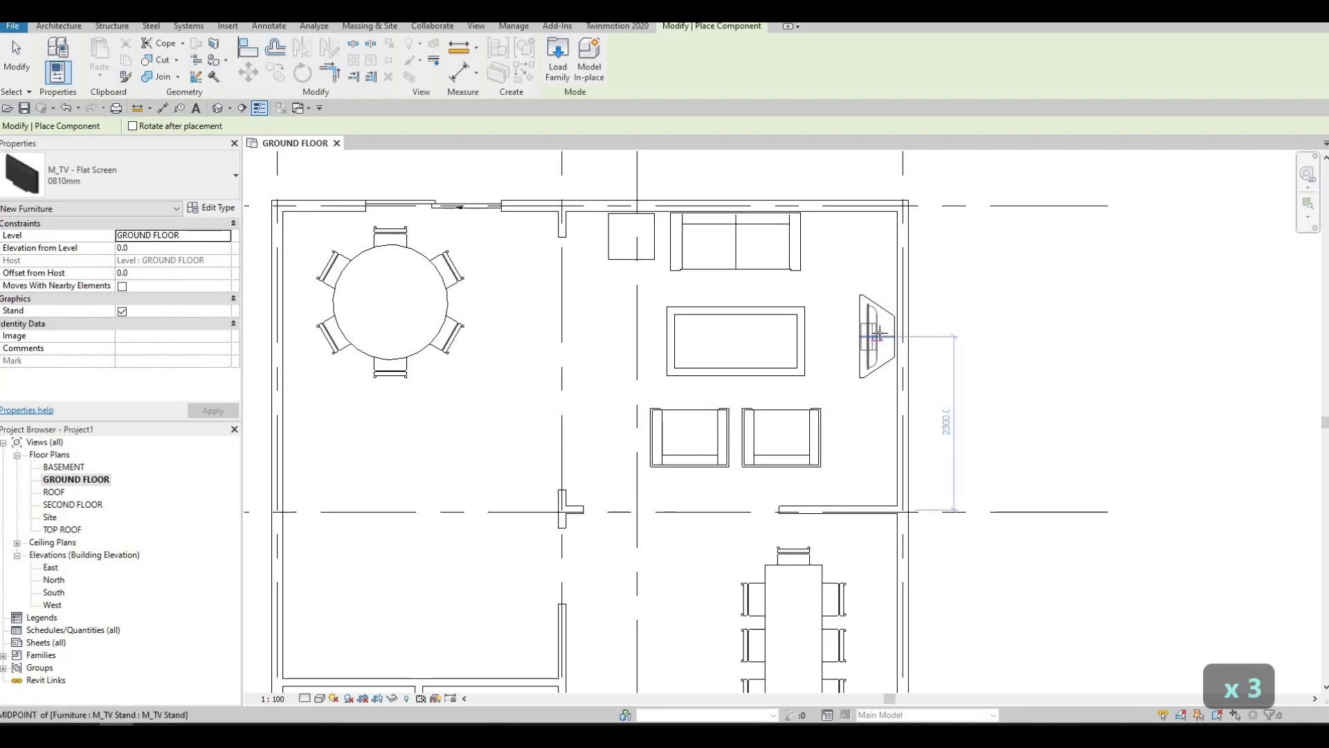
left_click(871, 367)
key("Escape")
key("Escape")
key("Escape")
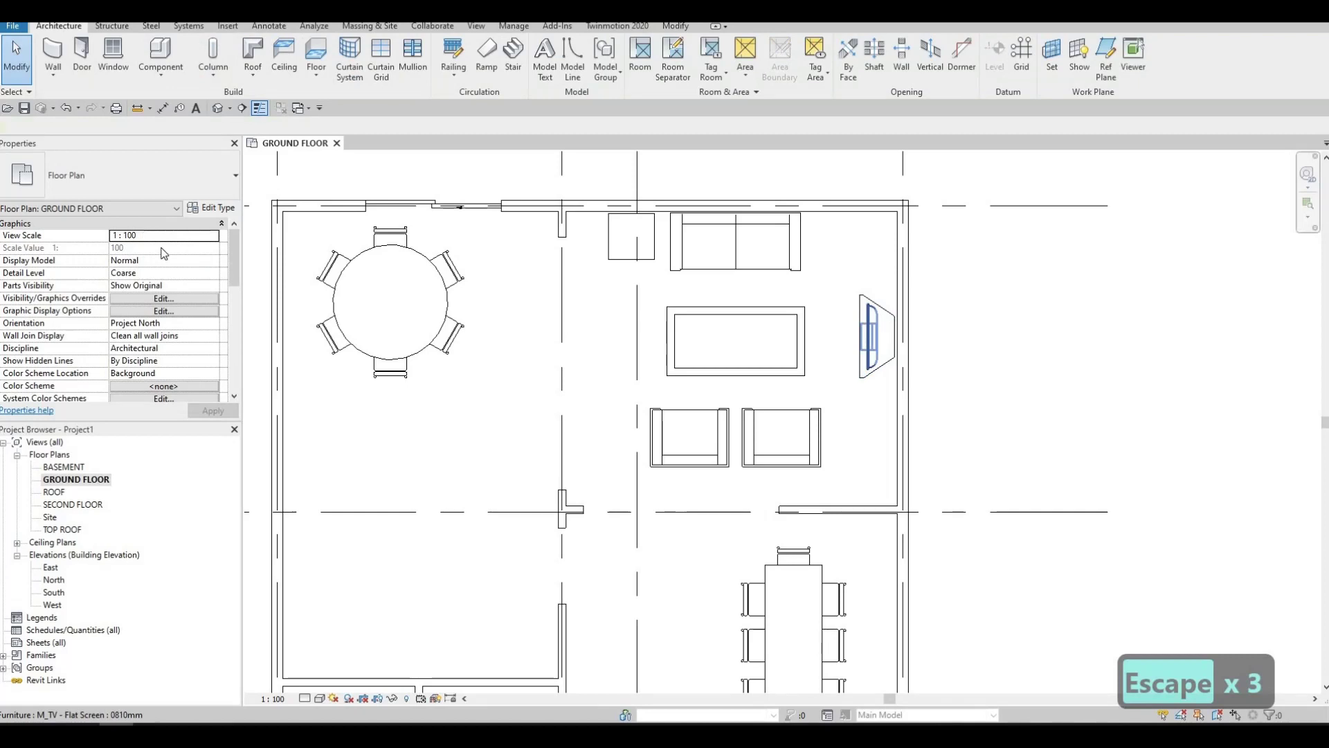
- Set the flat screen TV's elevation from level to 650
left_click(144, 247)
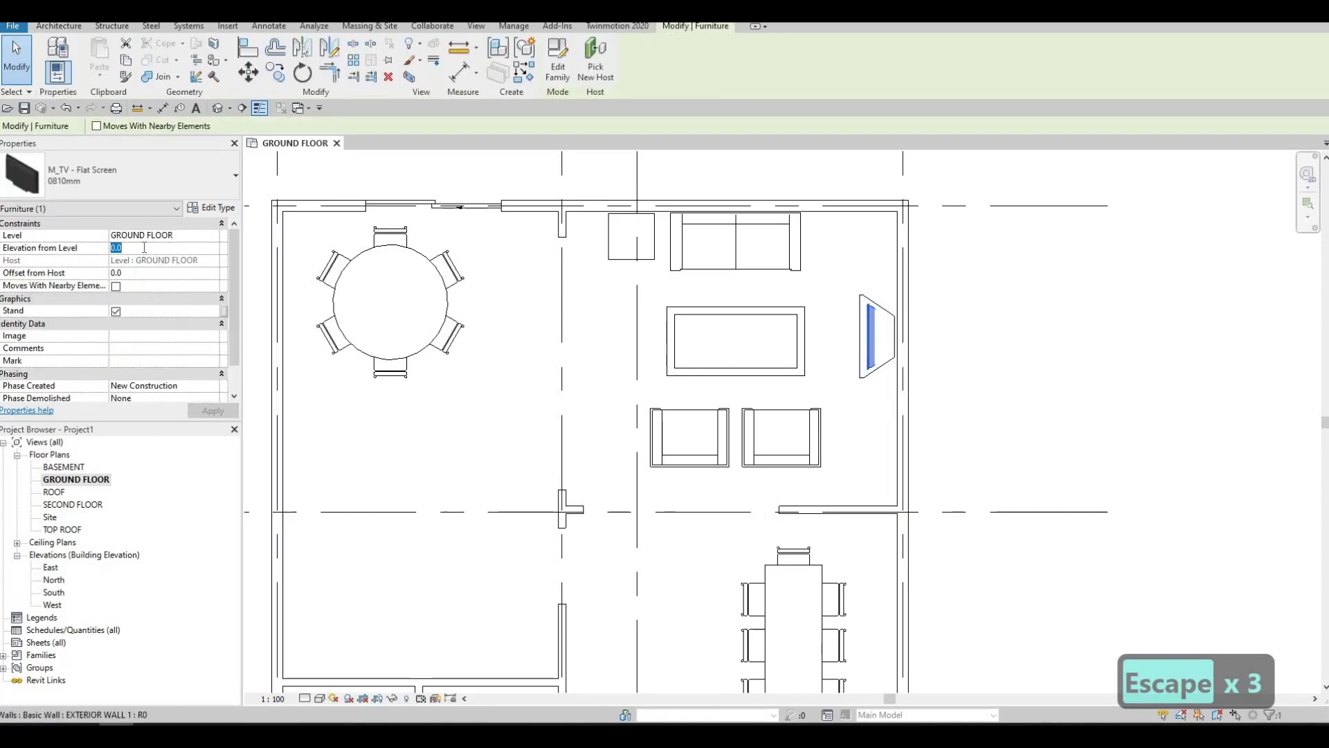
type("650")
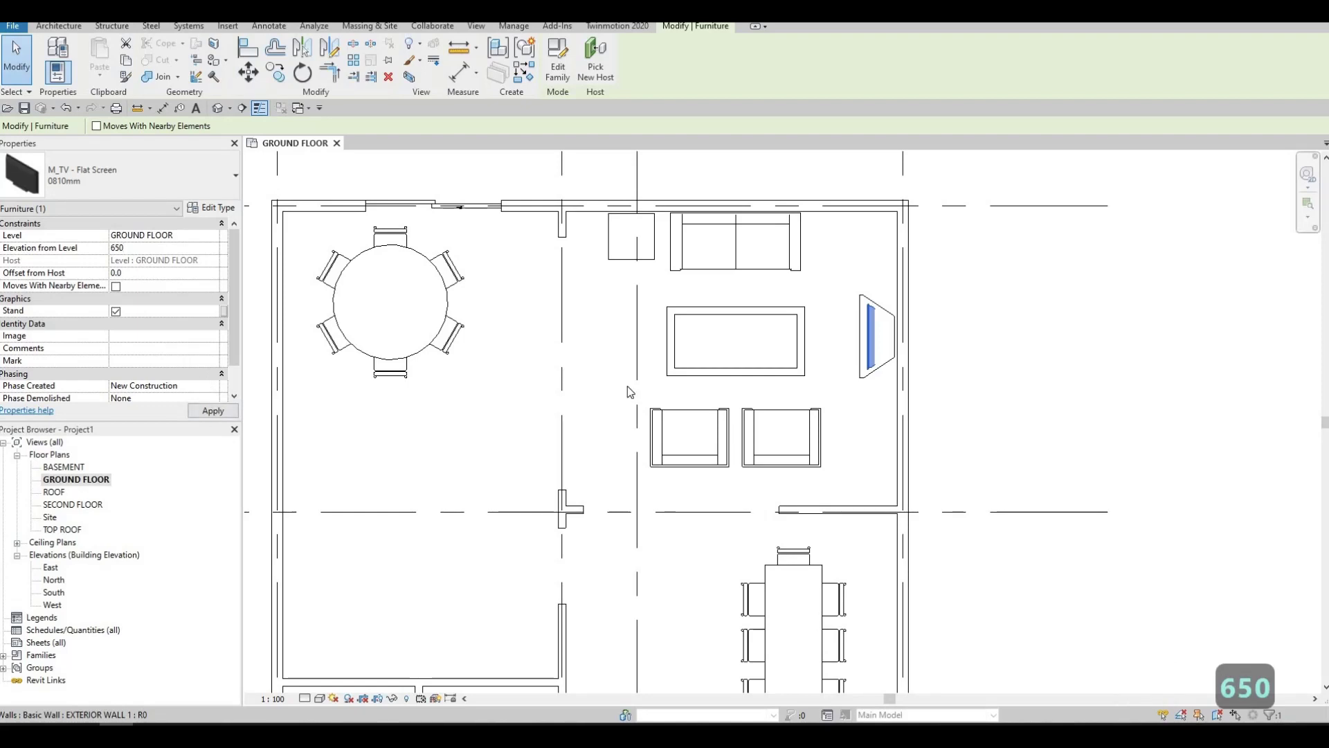
left_click(212, 410)
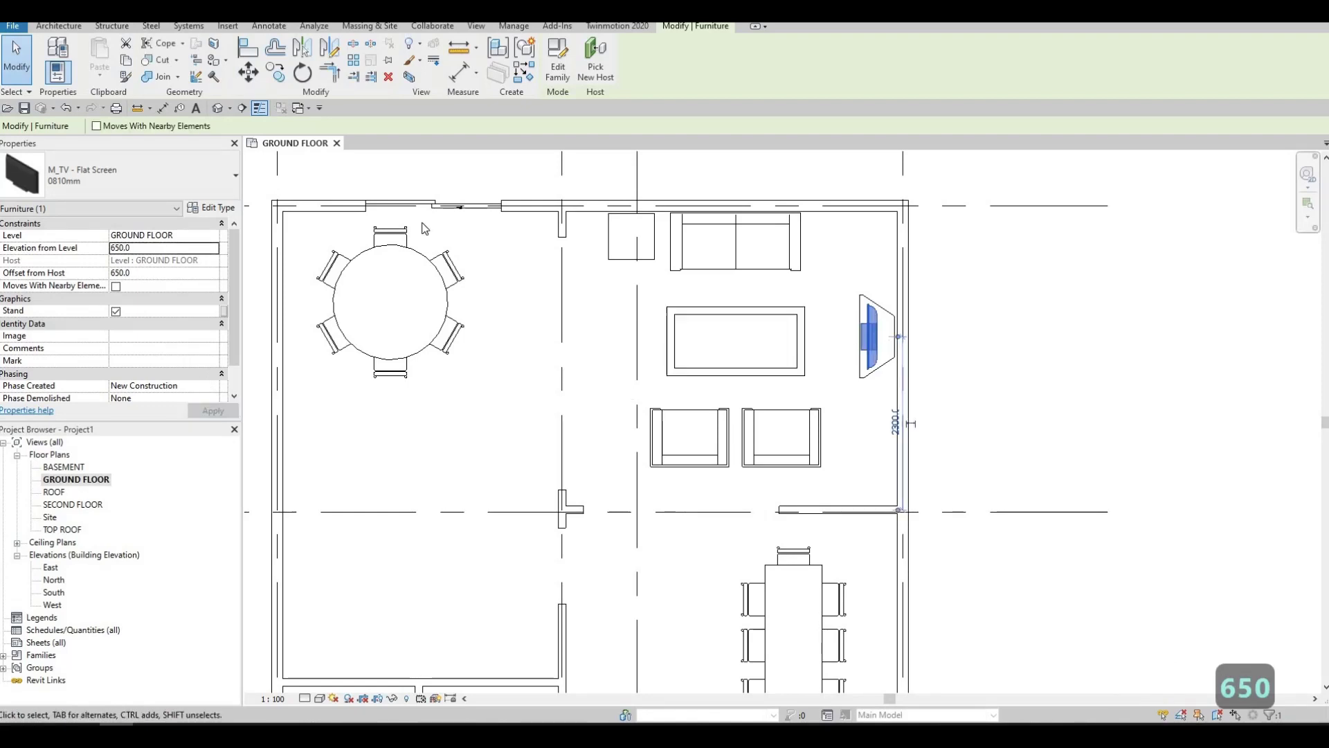
- Change the flat screen TV's type to 1270mm
left_click(209, 181)
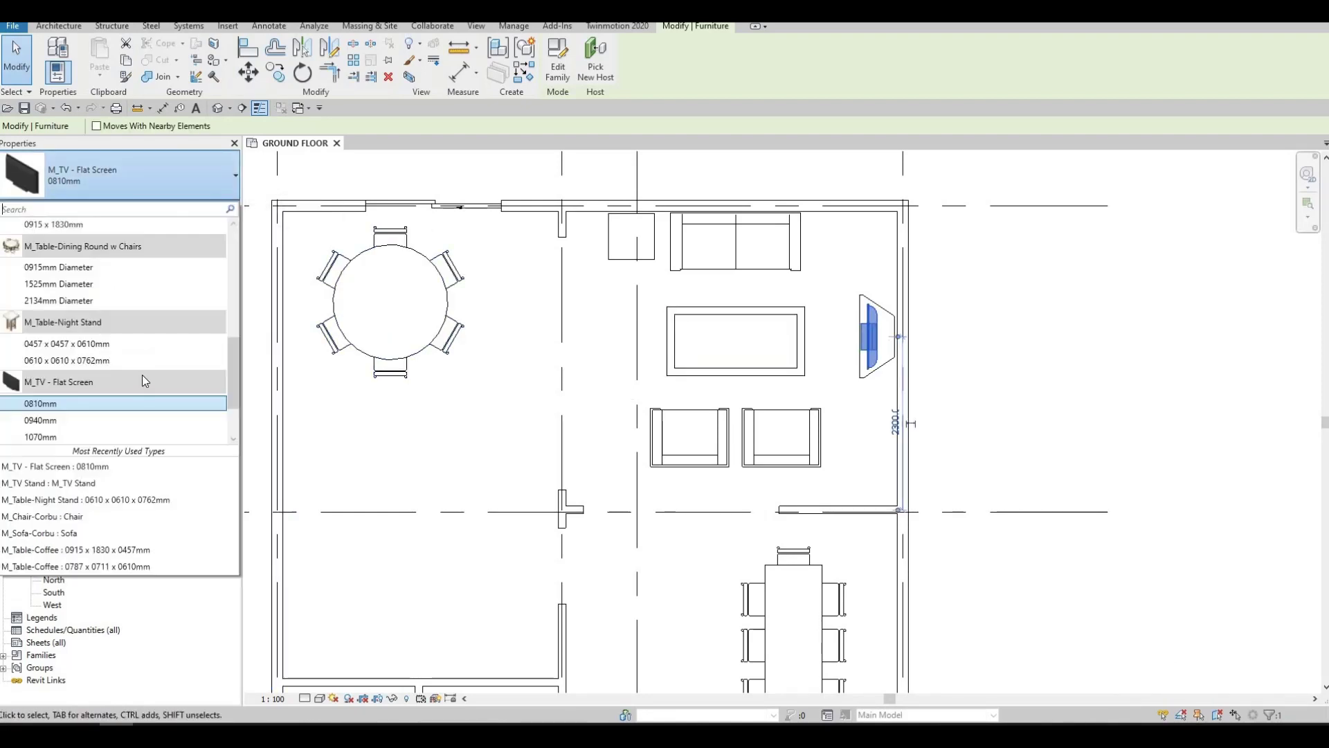
scroll(107, 396, "down", 2)
left_click(101, 392)
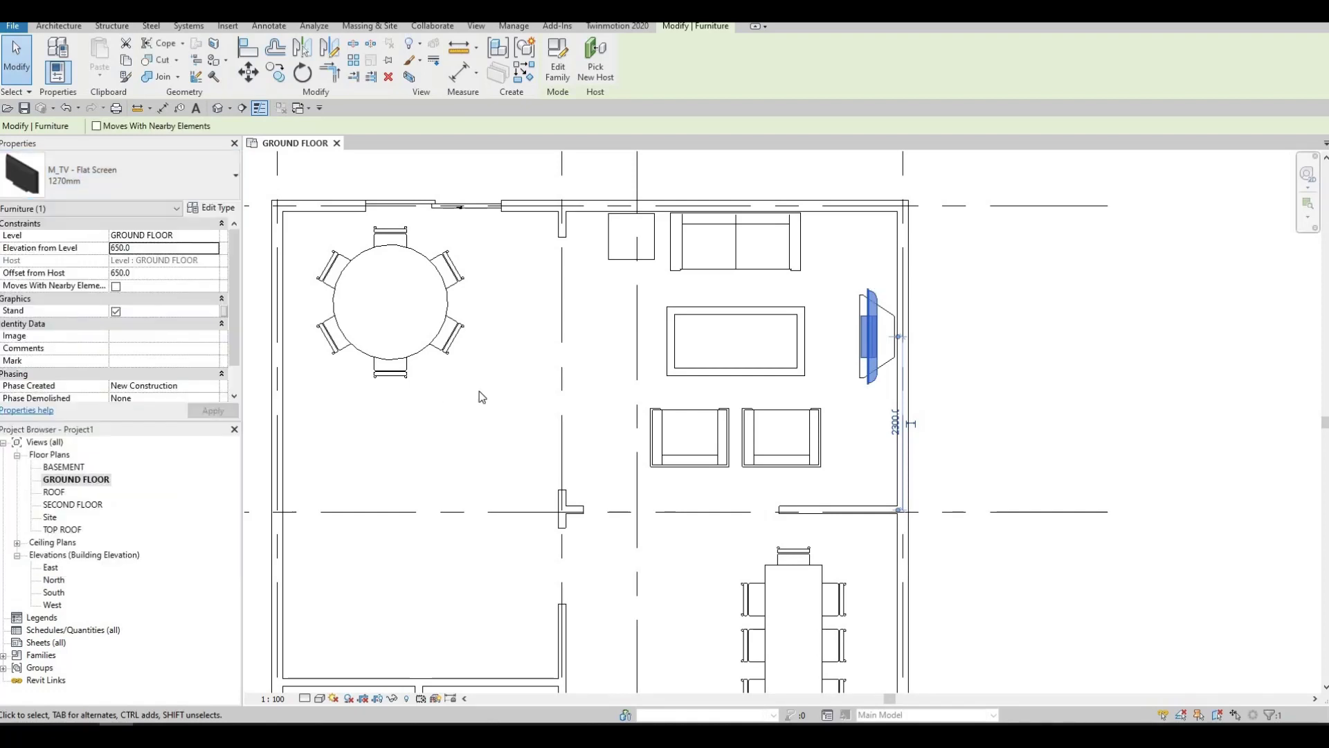
key("Escape")
key("Escape")
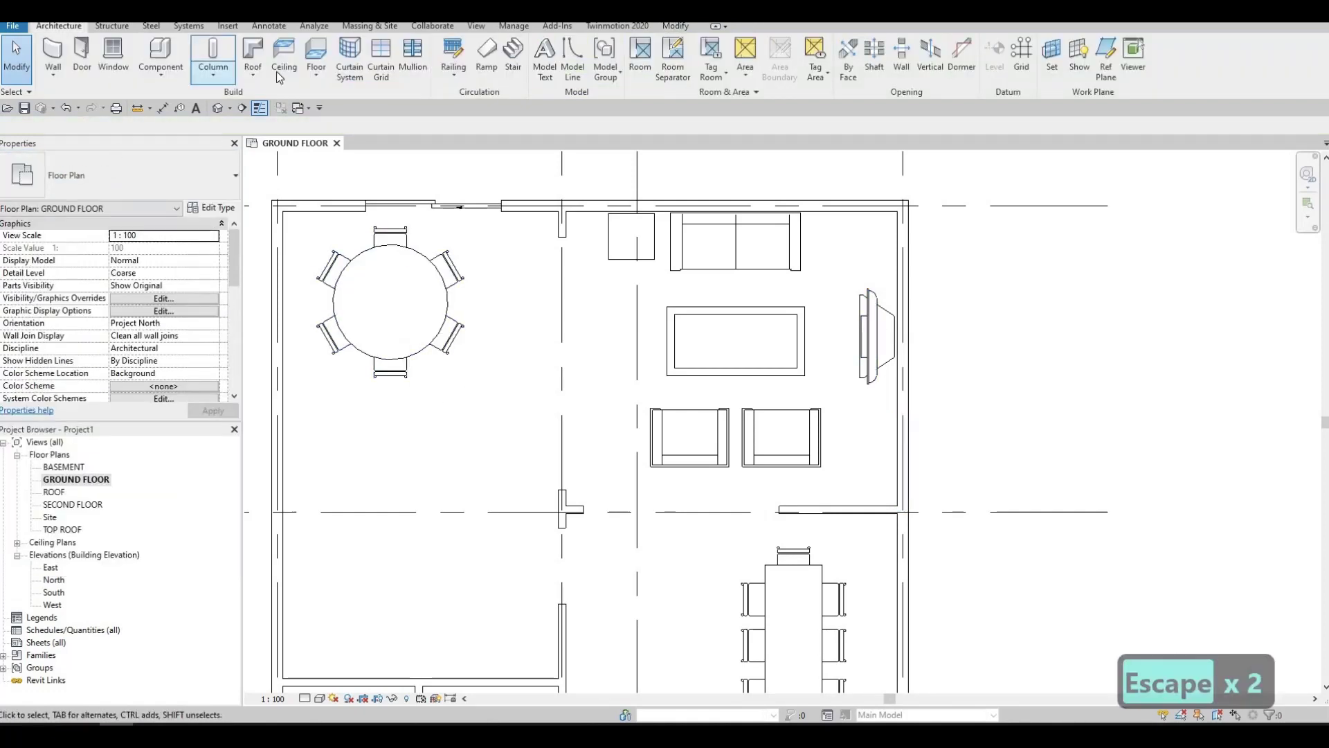
- Open the Internal folder under Lighting > Architectural in the Canada family library for loading a family
left_click(229, 26)
left_click(568, 58)
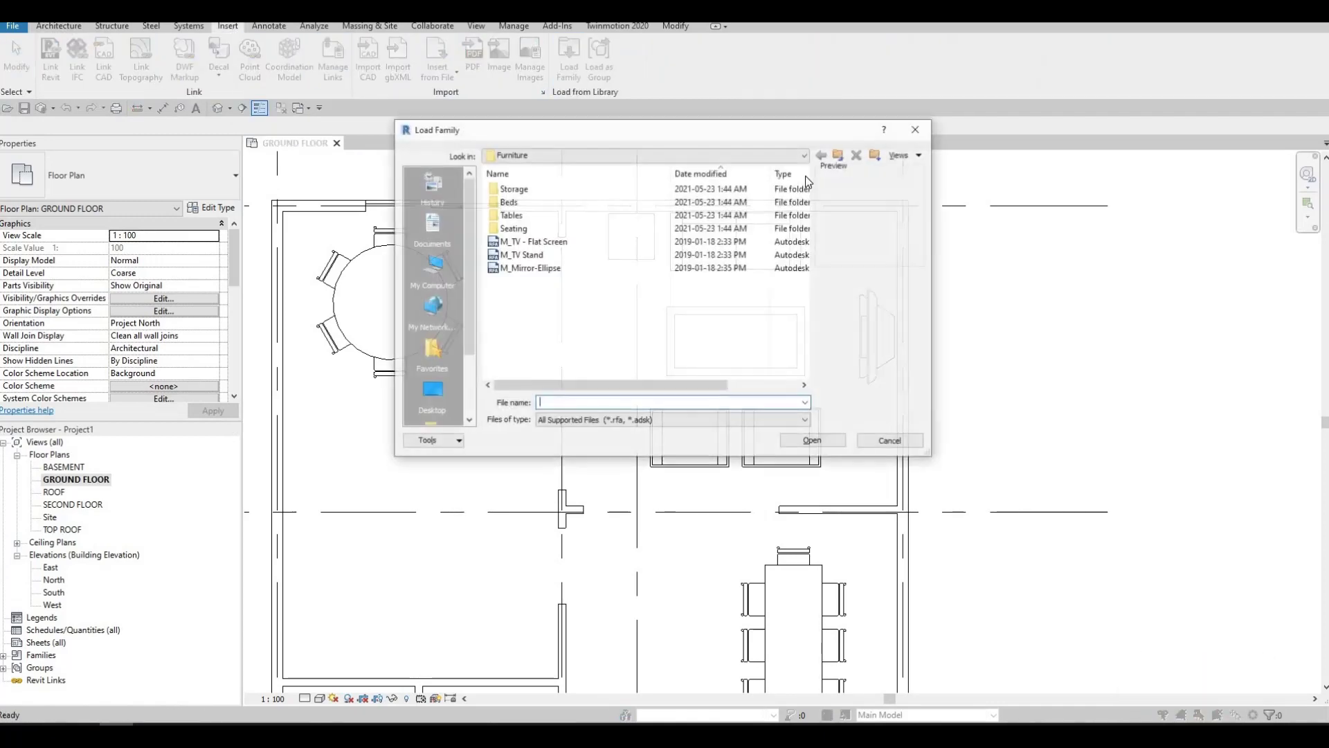
left_click(776, 155)
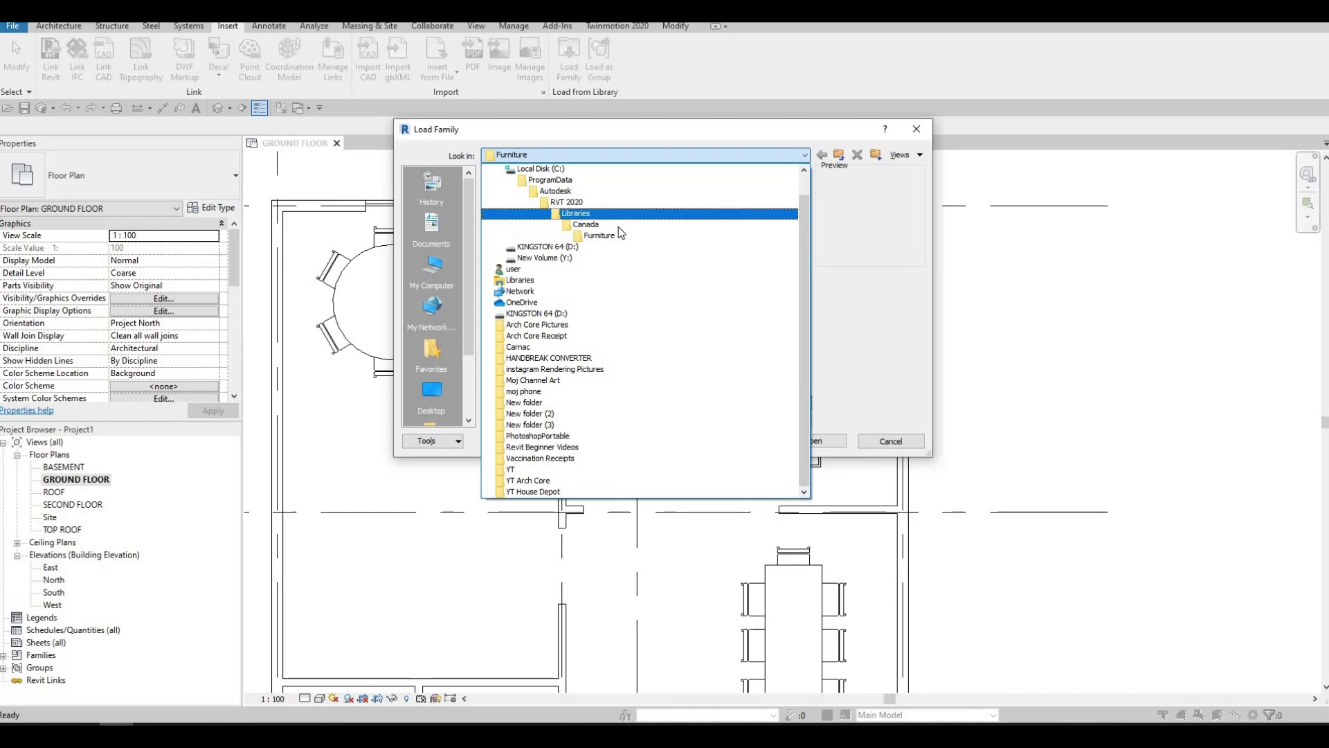
left_click(655, 211)
double_click(565, 202)
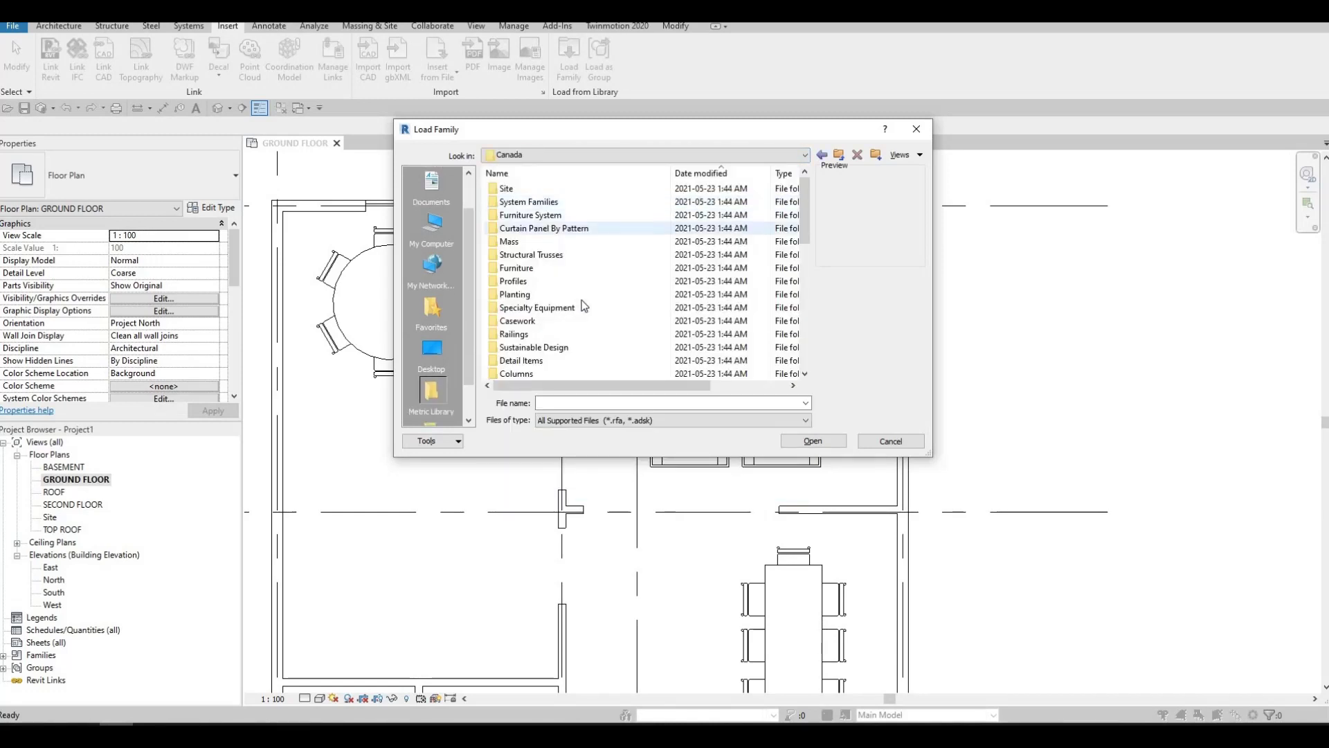
scroll(577, 312, "down", 2)
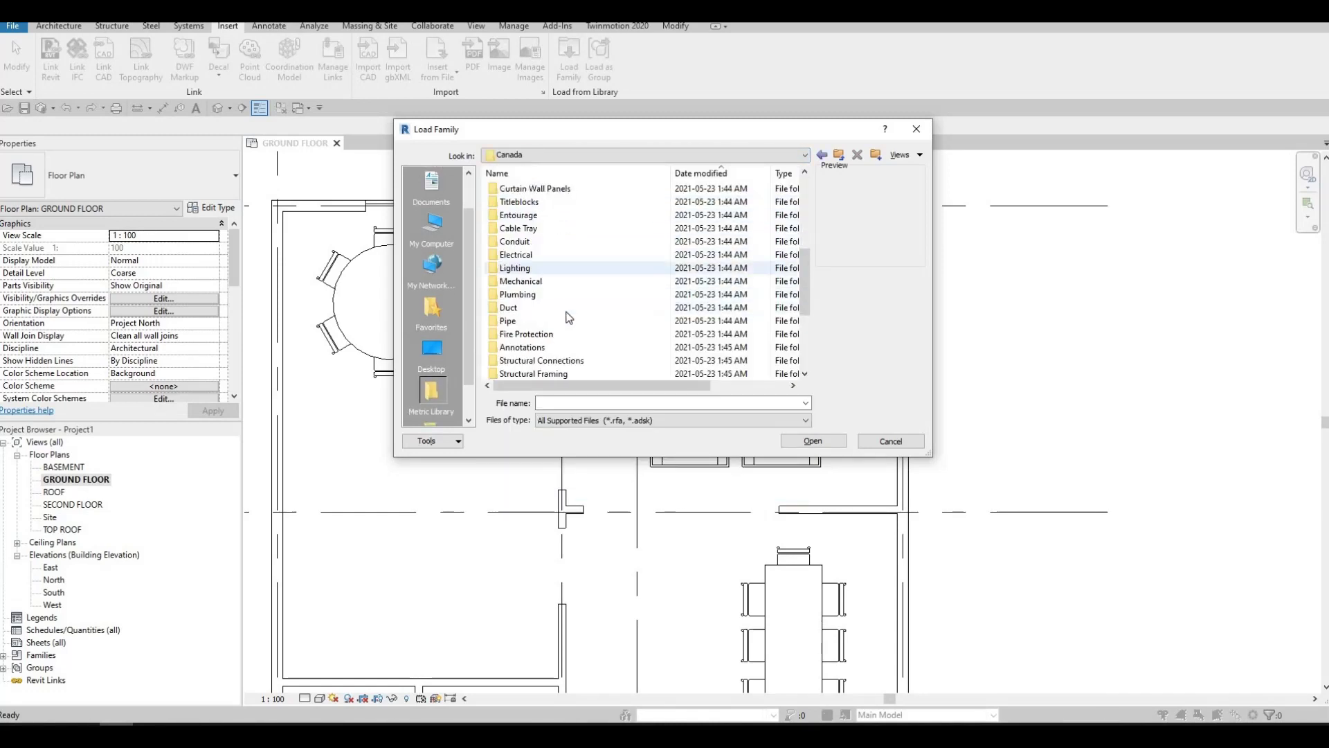
double_click(518, 228)
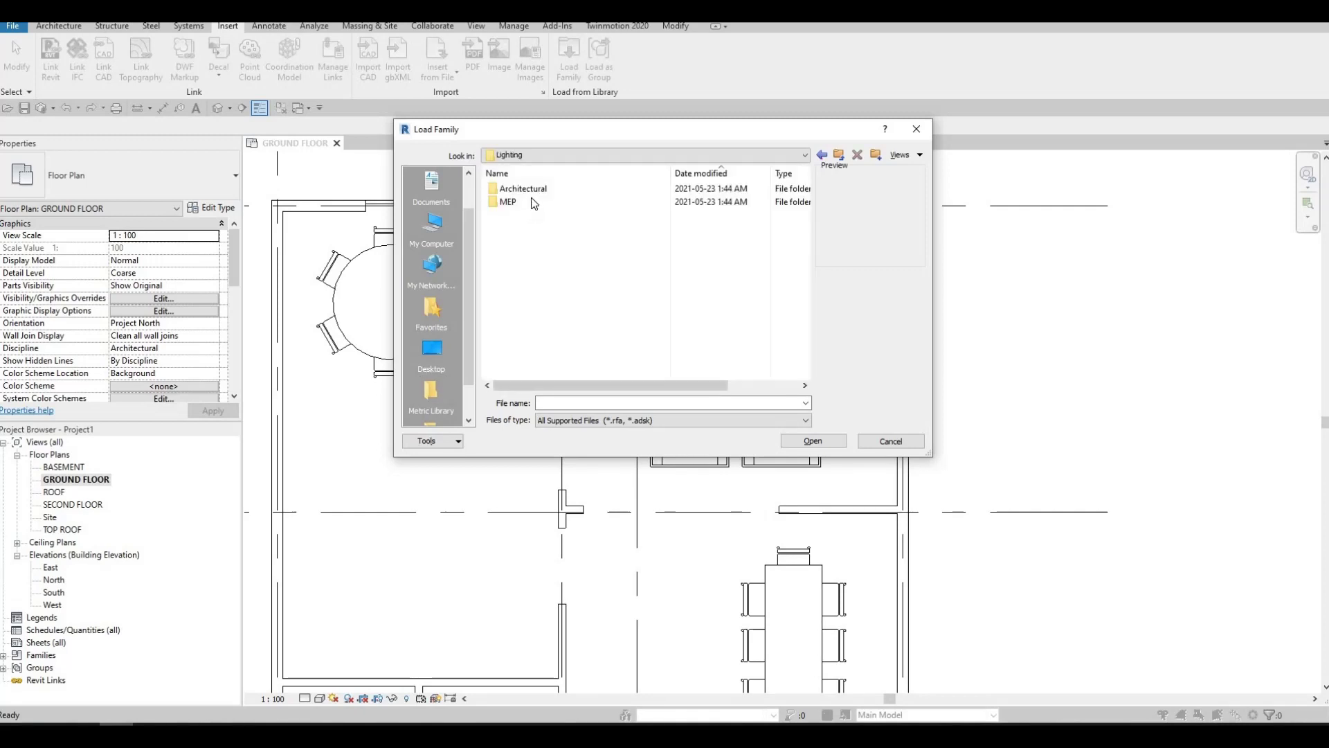
double_click(523, 191)
double_click(529, 203)
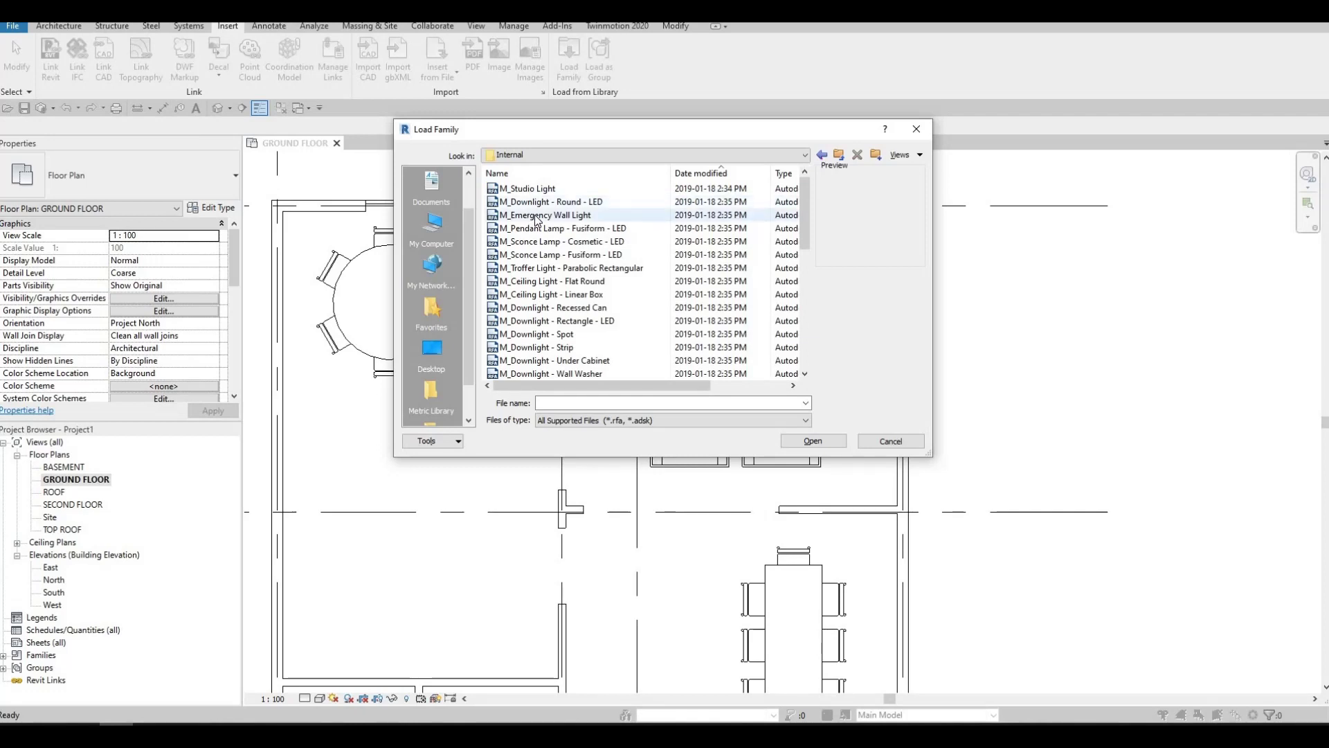
- Preview the table lamp families and load M_Table Lamp - Standard into the project
scroll(554, 291, "down", 4)
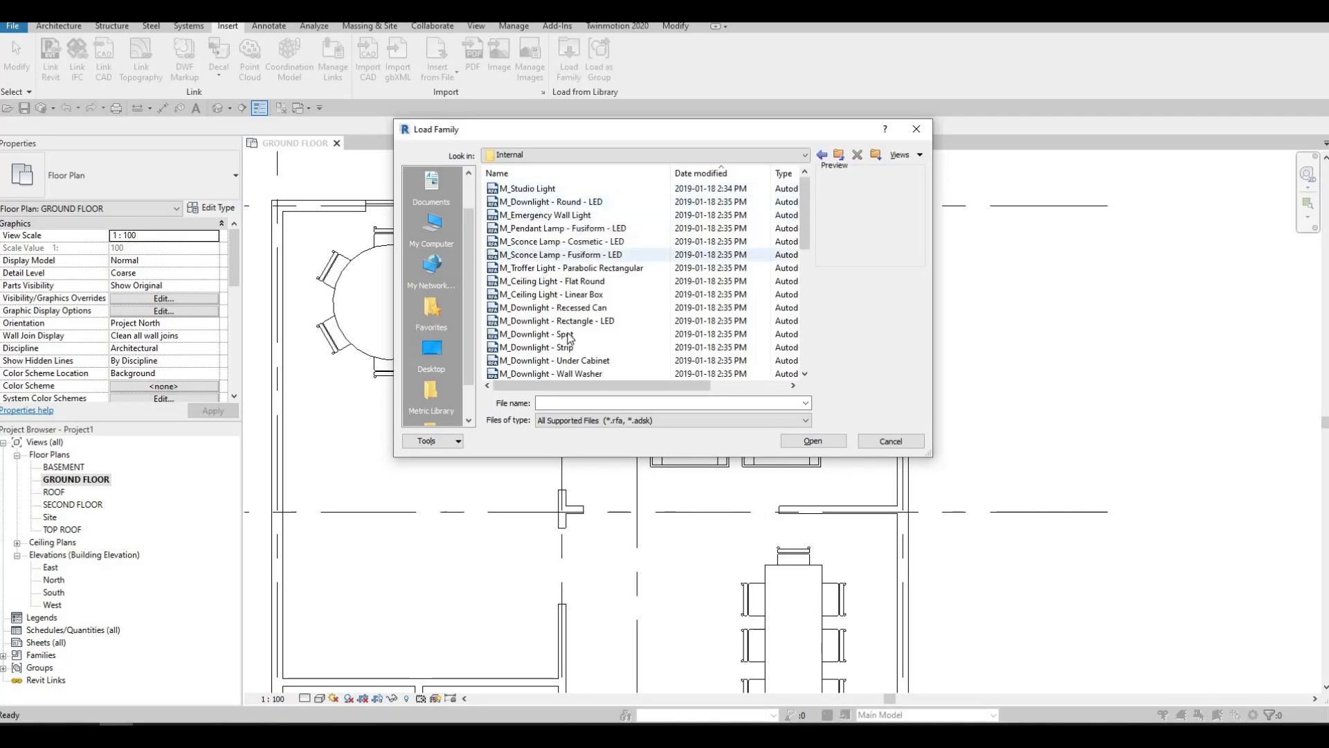
scroll(569, 339, "down", 3)
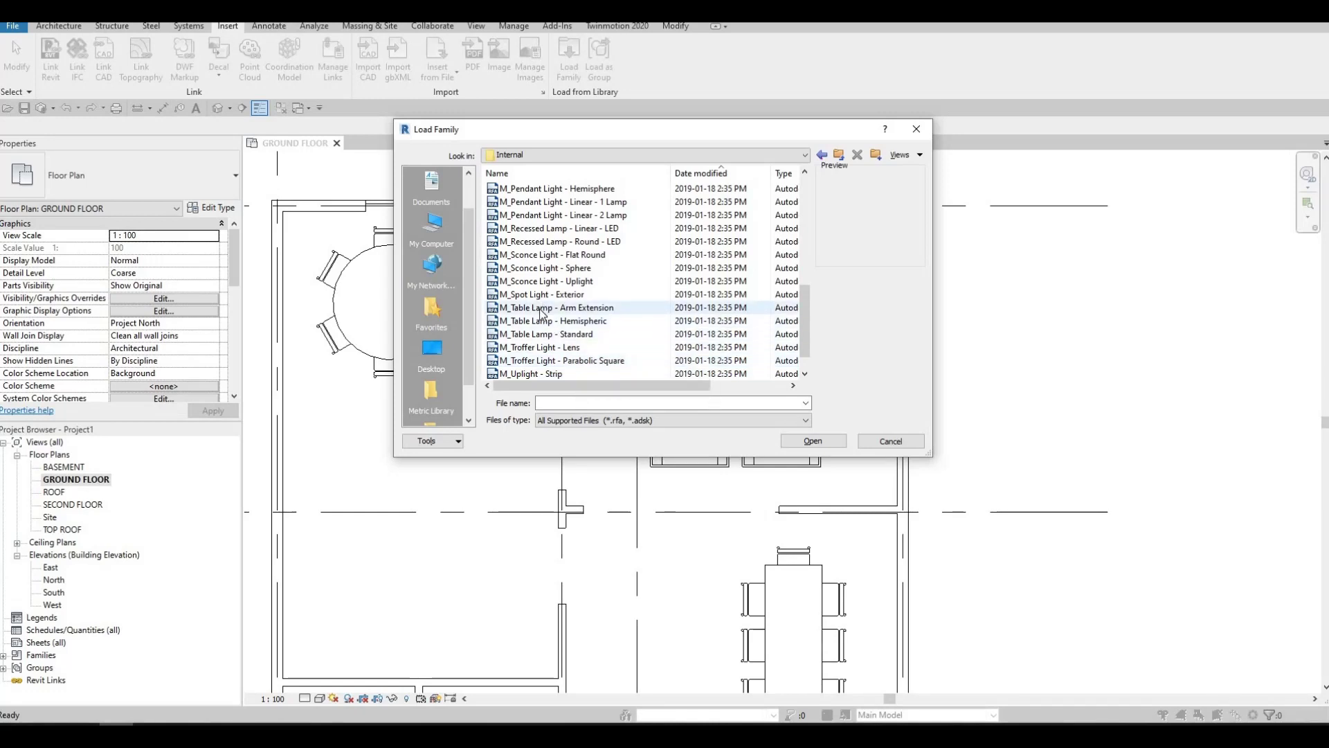
left_click(542, 310)
left_click(536, 325)
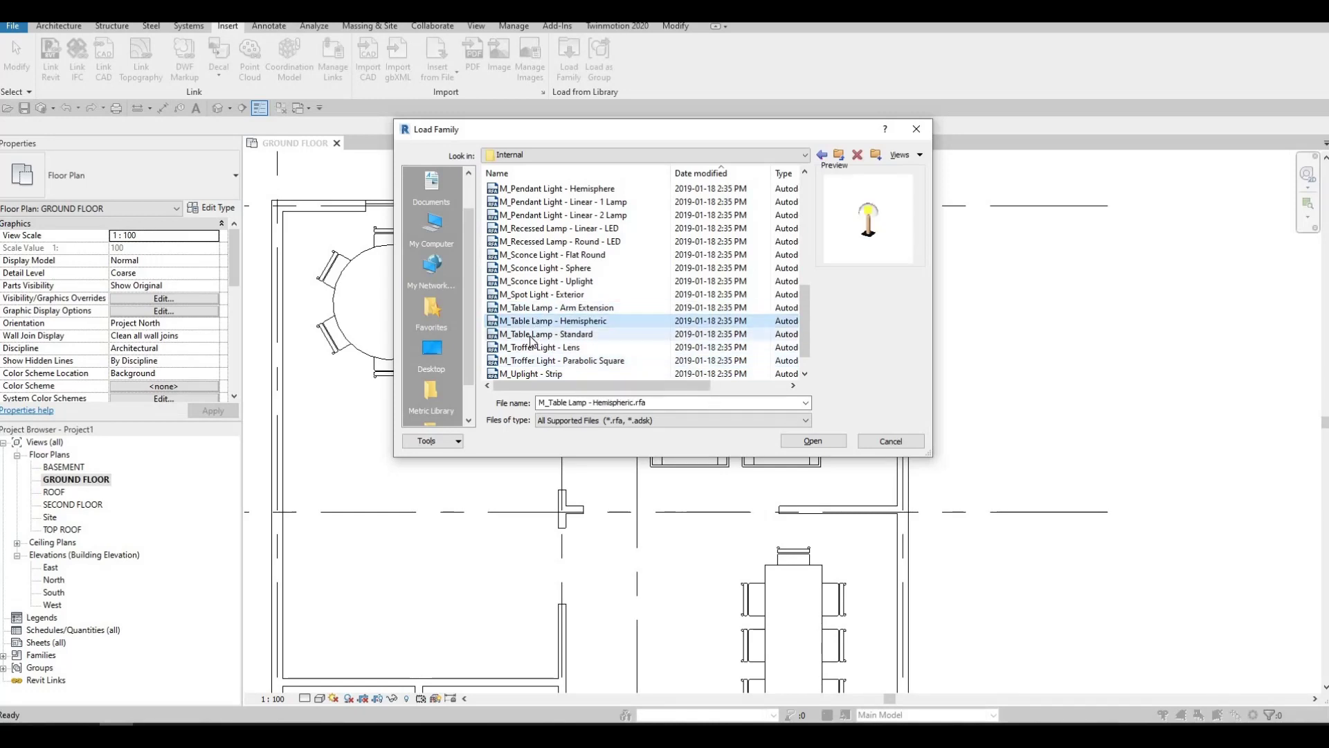
left_click(546, 334)
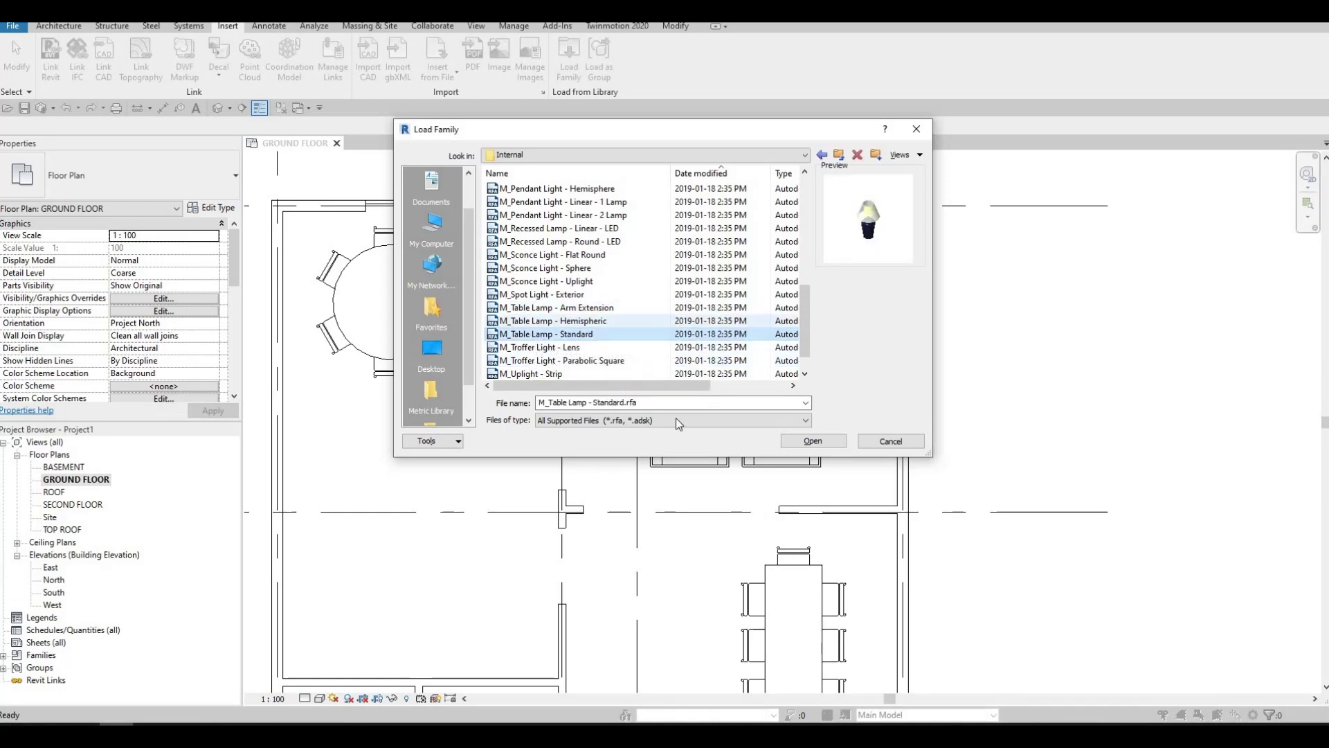
key("Return")
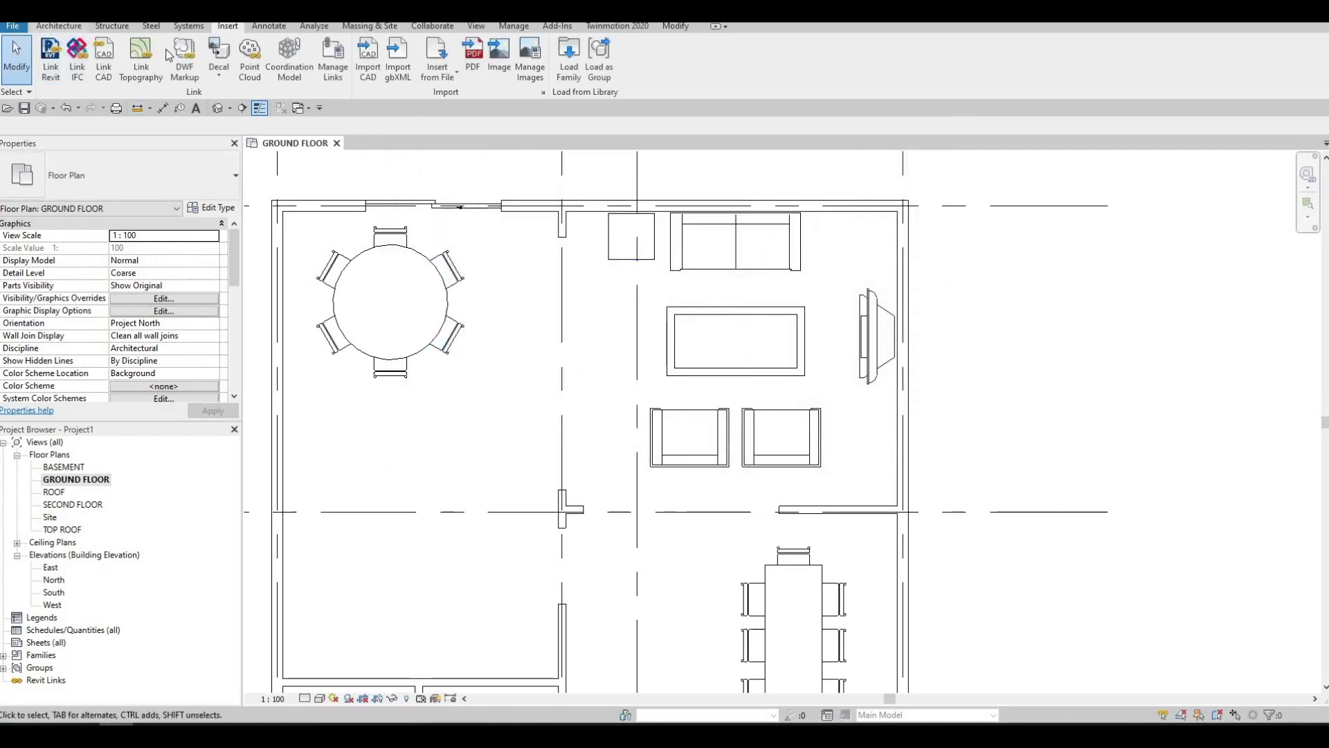
- Place a 60W - 120V M_Table Lamp - Standard centred on the night stand beside the sofa, with an elevation from level of 600
scroll(172, 55, "up", 4)
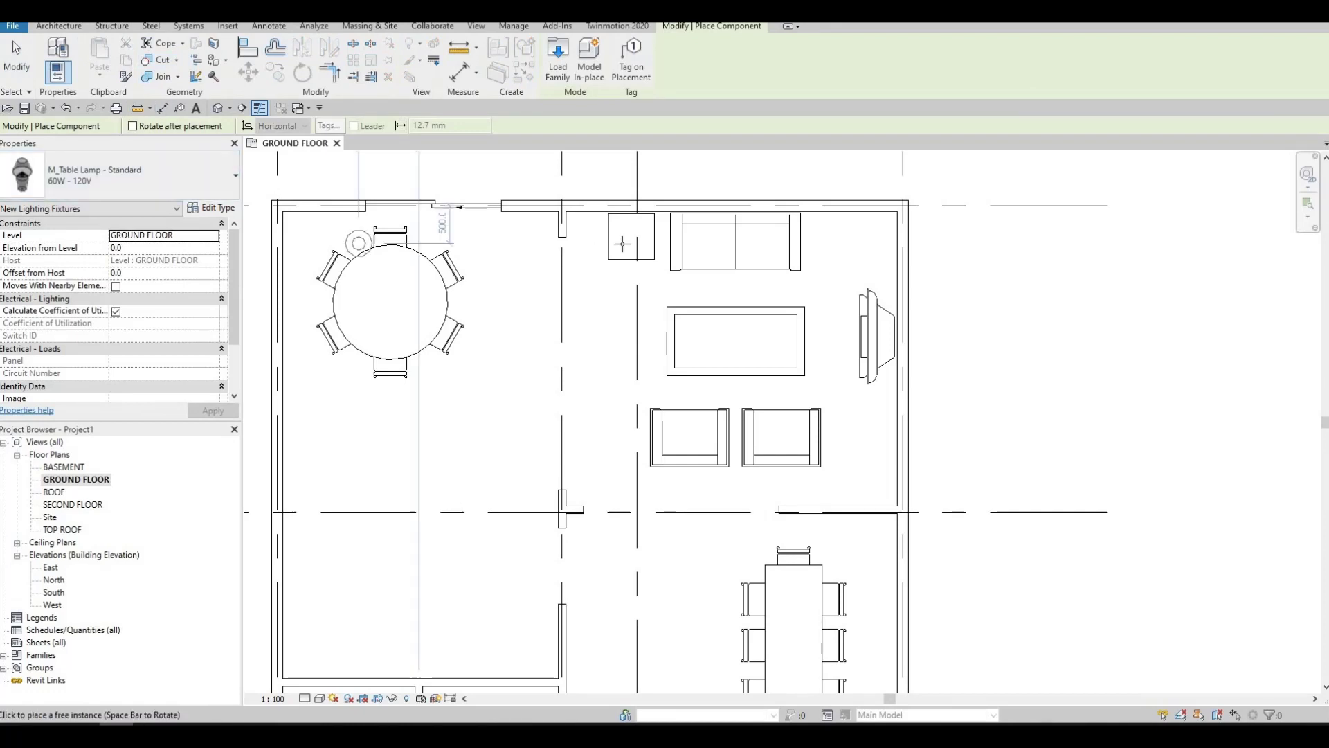
left_click(140, 247)
type("600")
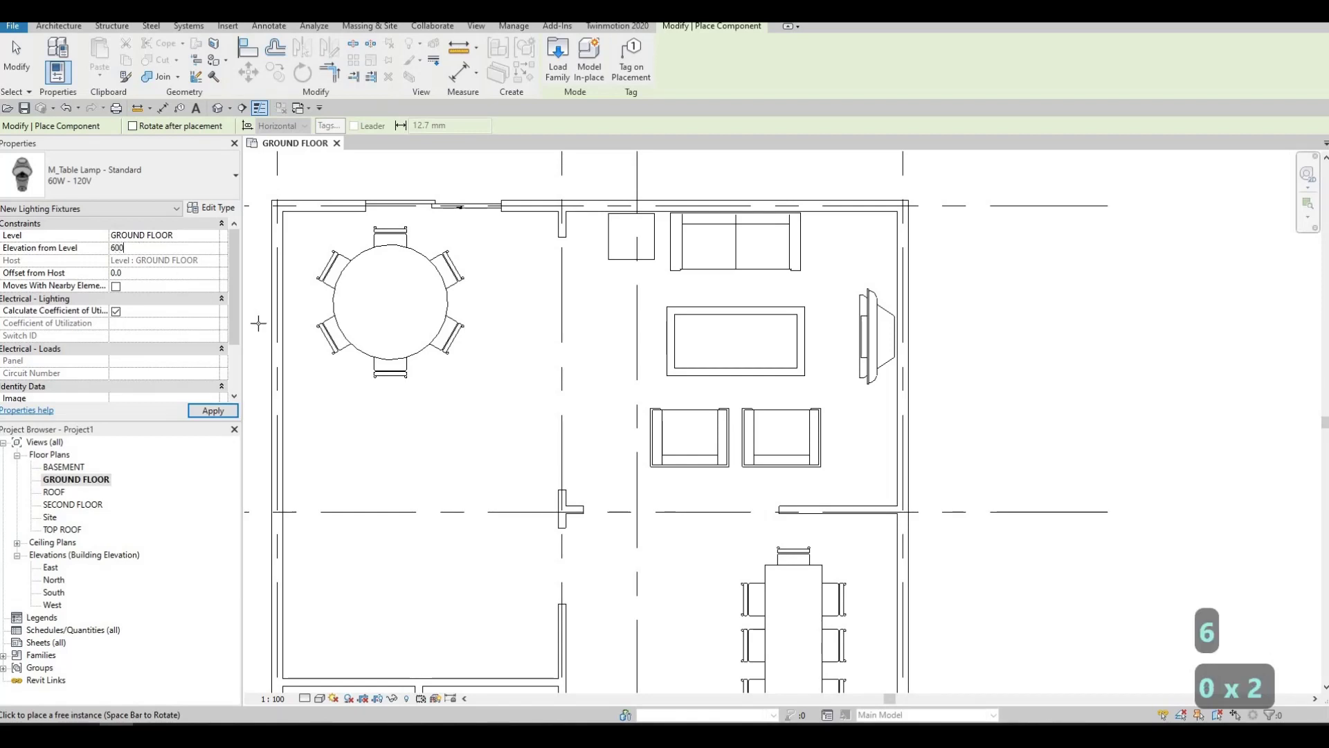
left_click(212, 410)
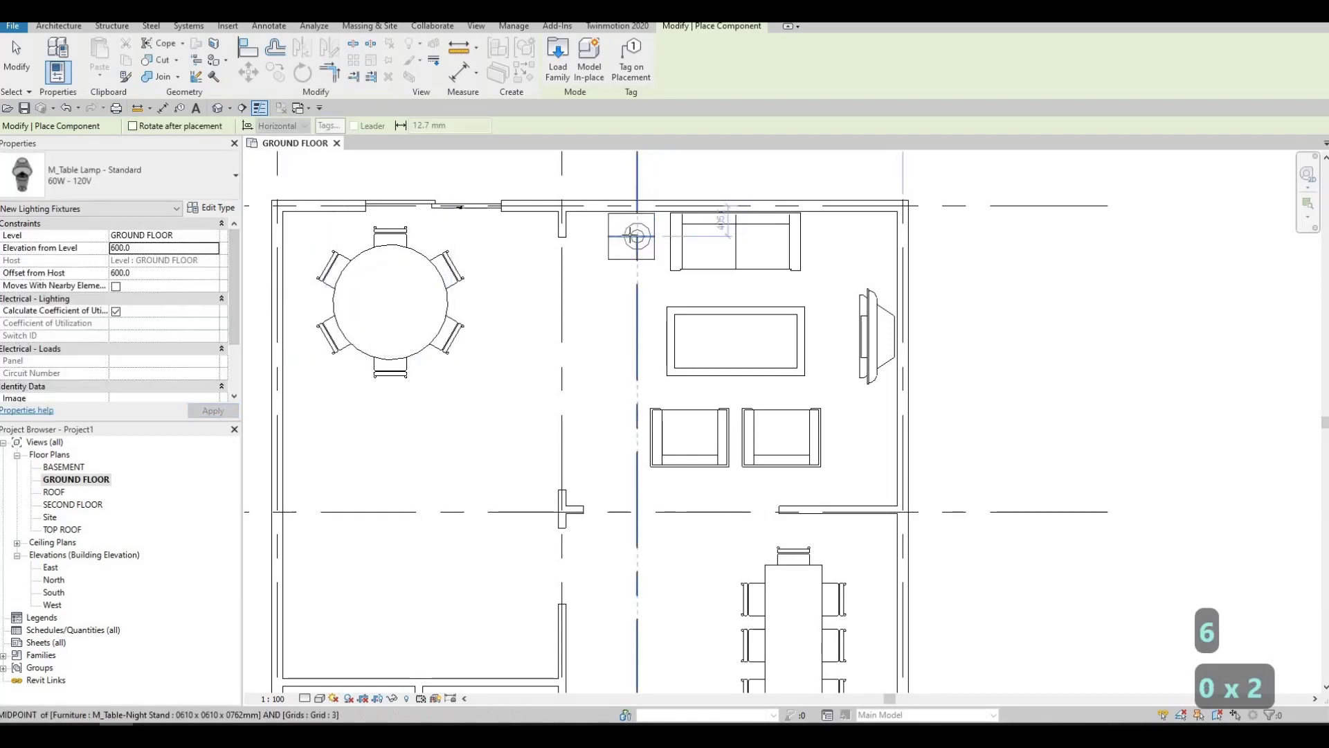
left_click(630, 236)
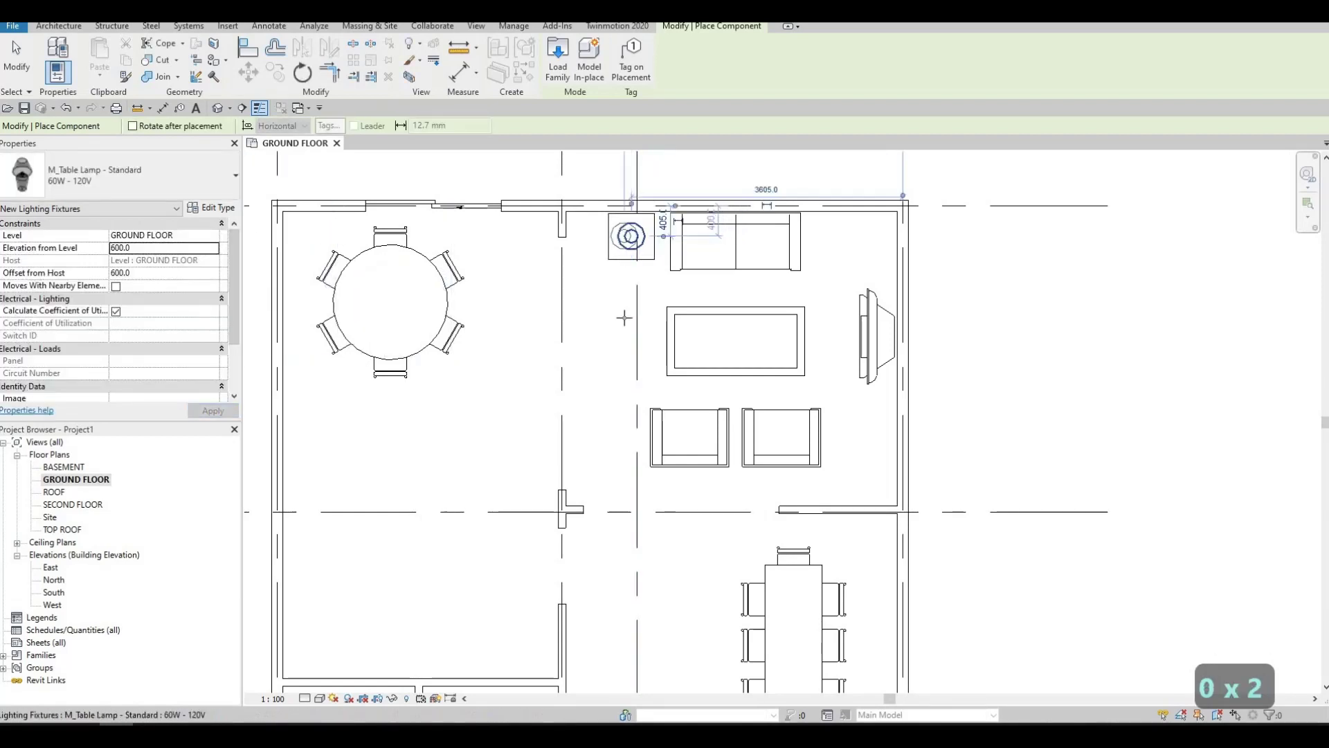
scroll(624, 308, "up", 2)
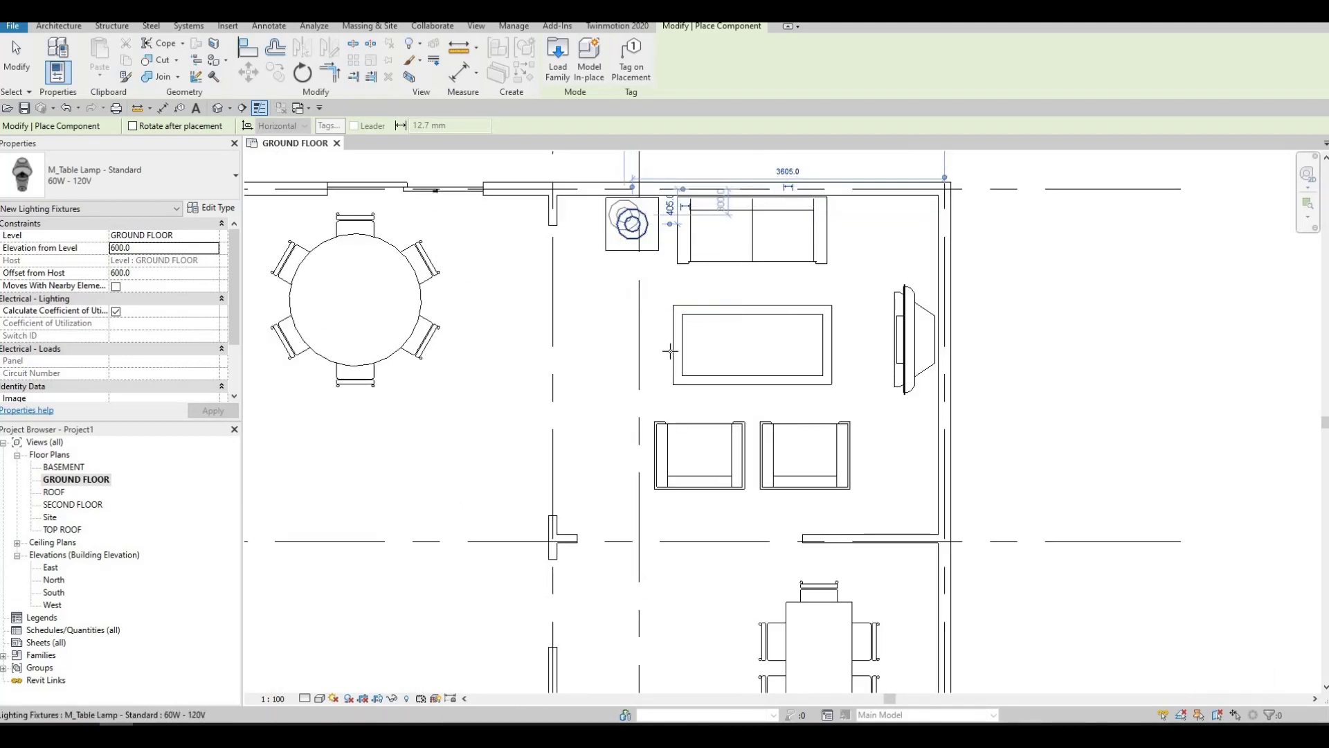
key("Escape")
key("Escape")
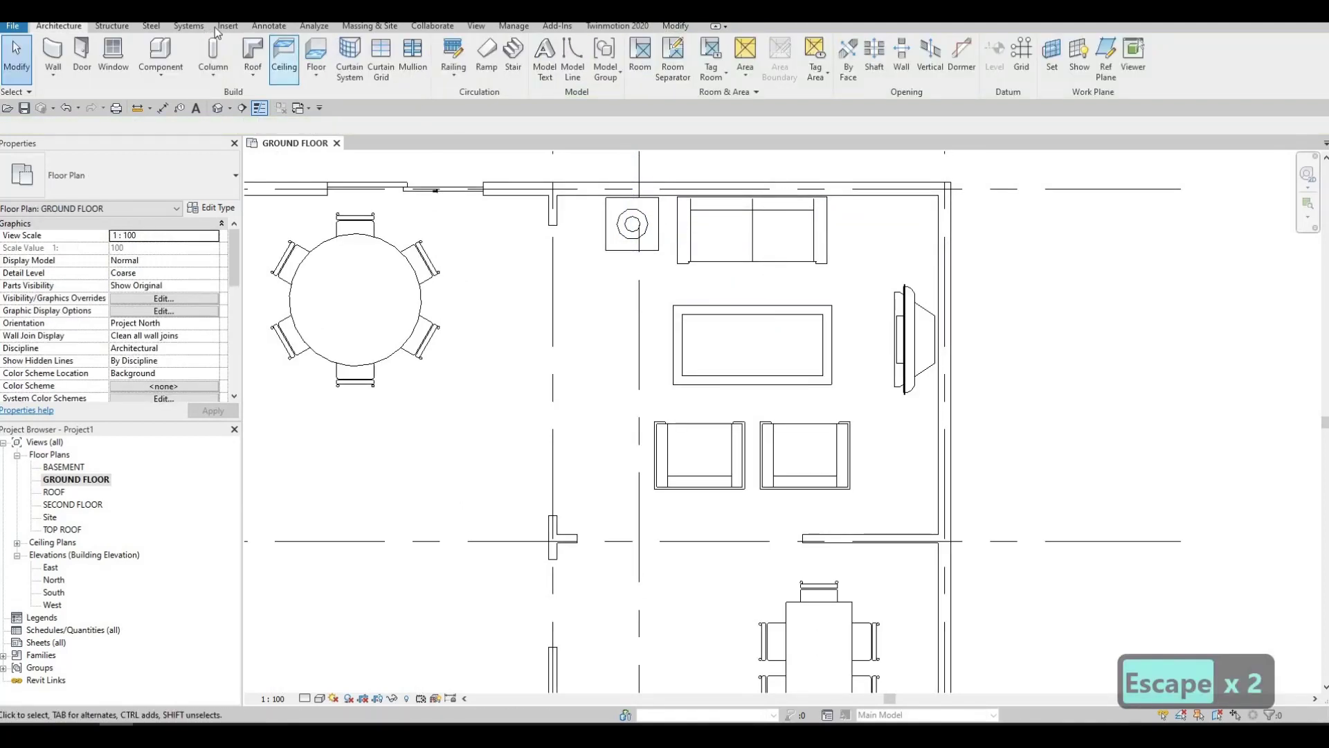
- Load the M_Floor Lamp - Arm Extension family from the Internal lighting folder and dismiss the save reminder
left_click(219, 26)
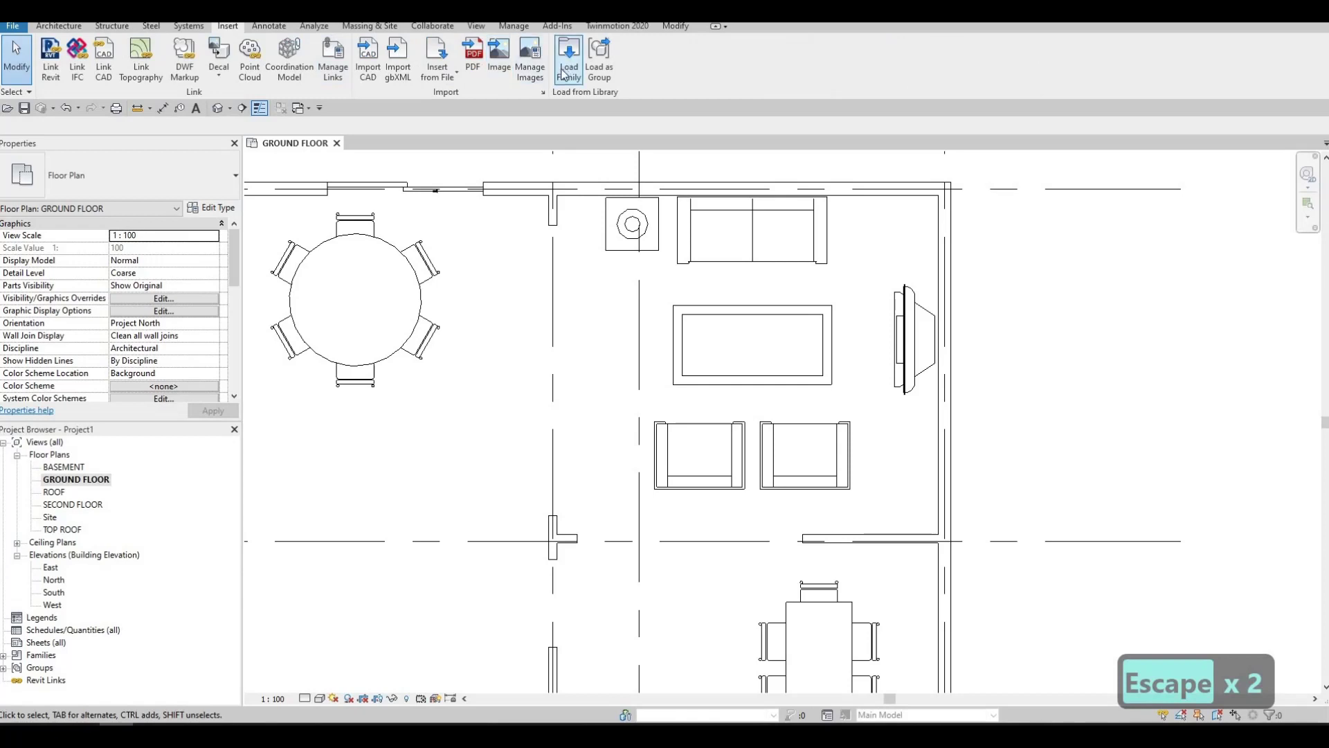
left_click(567, 68)
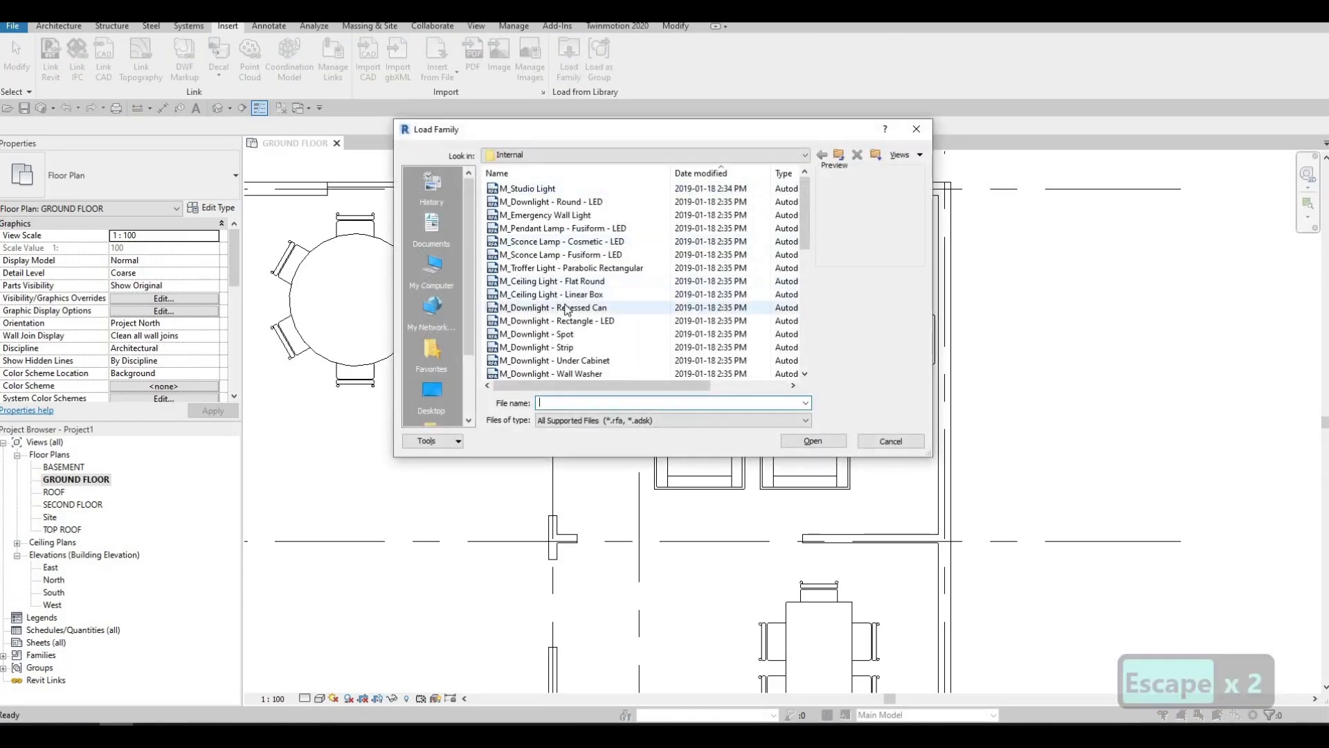
scroll(564, 309, "down", 2)
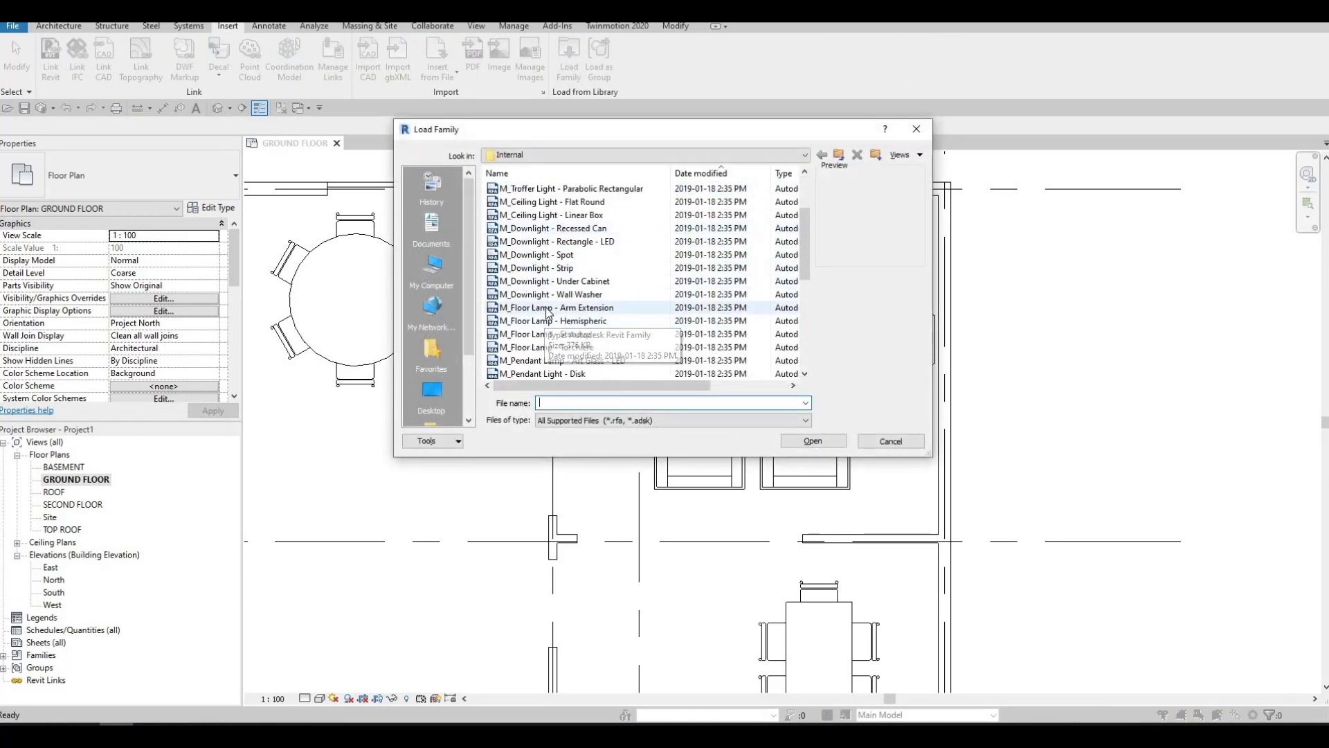
left_click(547, 308)
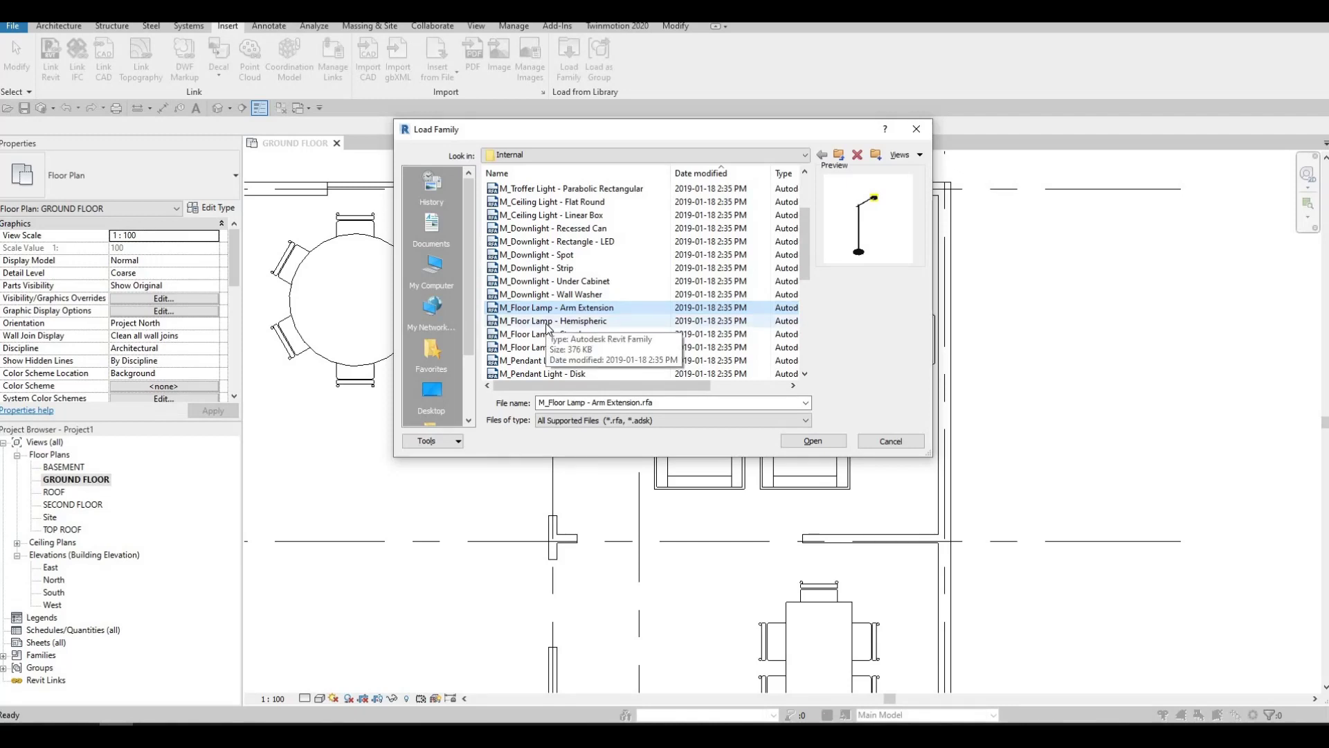
left_click(801, 442)
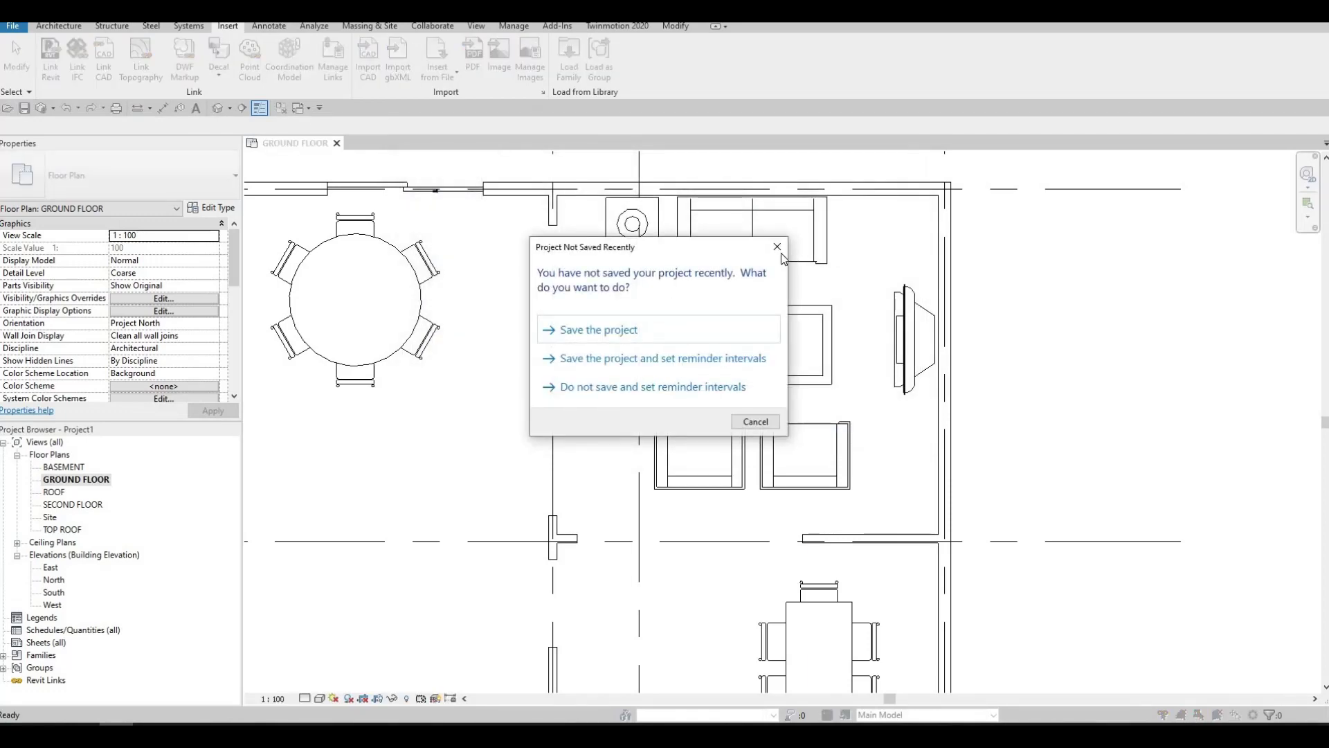
left_click(777, 247)
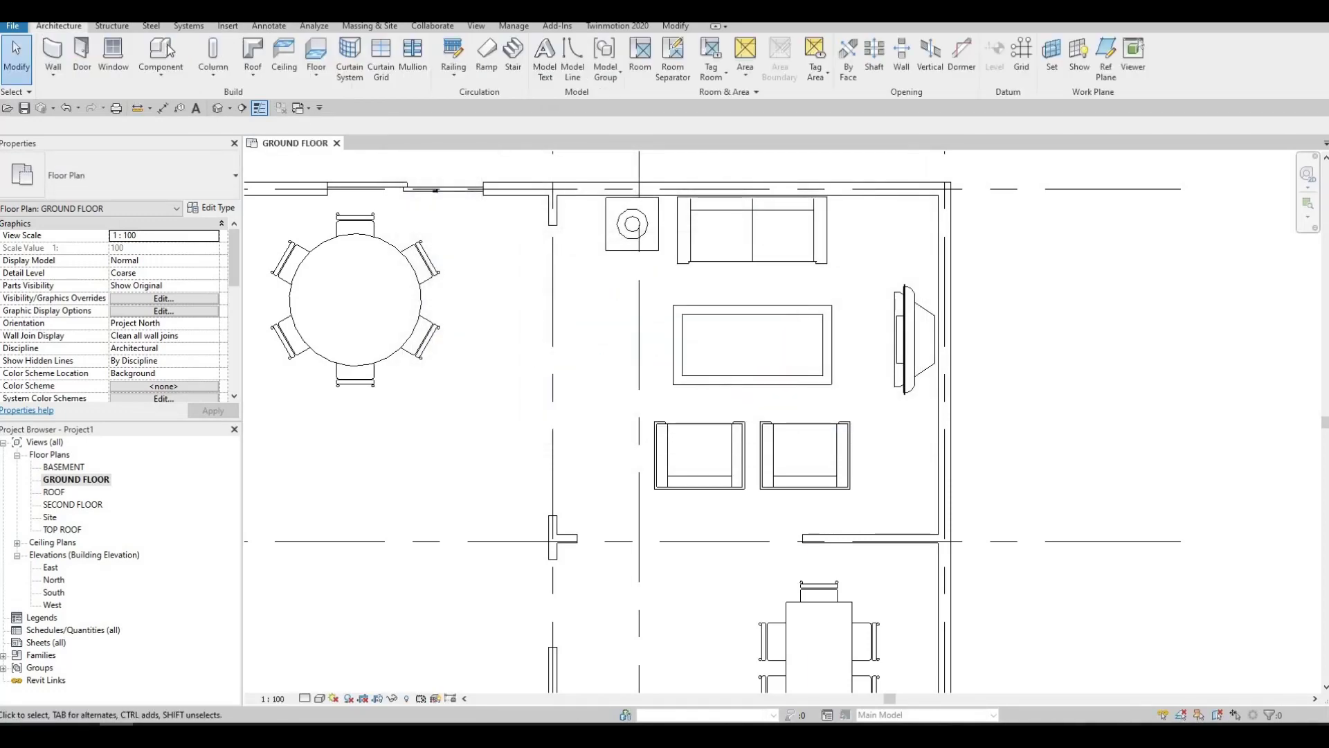
- Place a 100W - 120V M_Floor Lamp - Arm Extension between the right armchair and the outer wall, about 500 from the wall's grid line
key("c")
key("m")
scroll(897, 449, "up", 2)
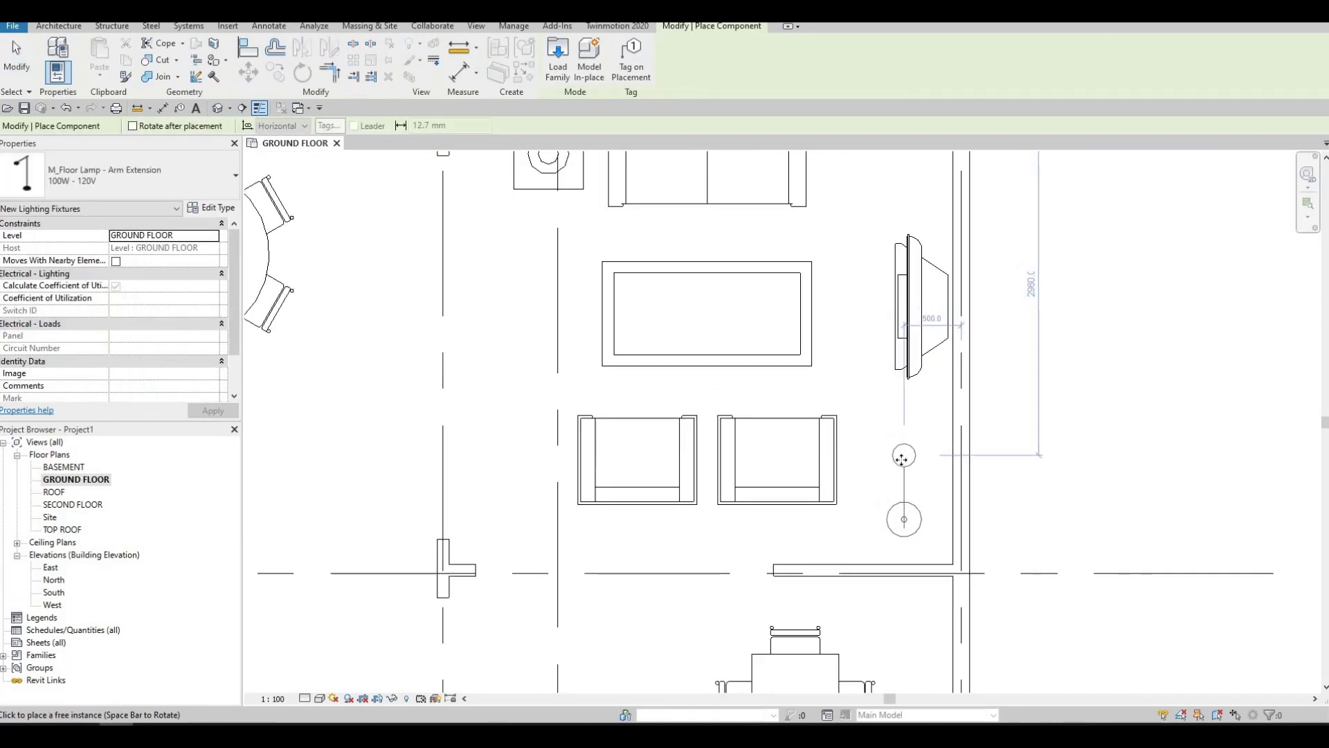
left_click(884, 518)
key("Escape")
key("Escape")
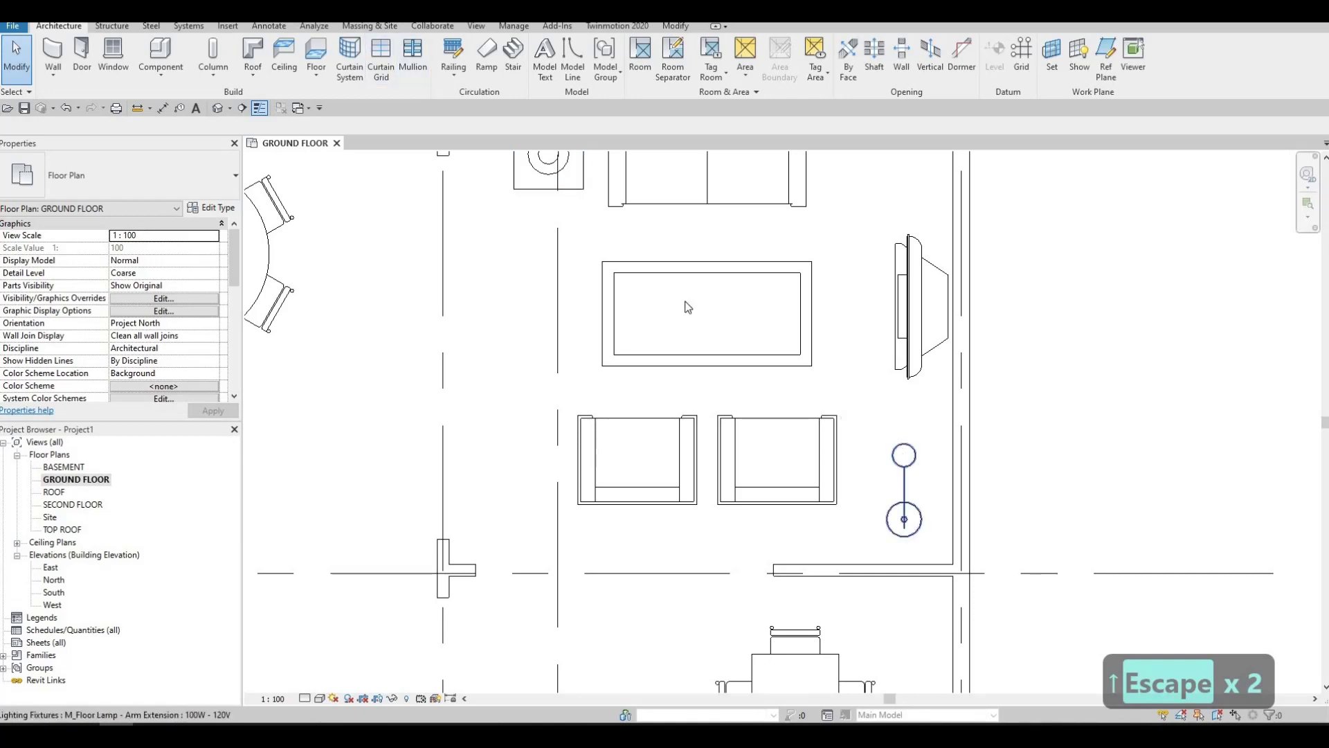
- Rotate the floor lamp about 45° counterclockwise so its arm points diagonally toward the coffee table
left_click(900, 457)
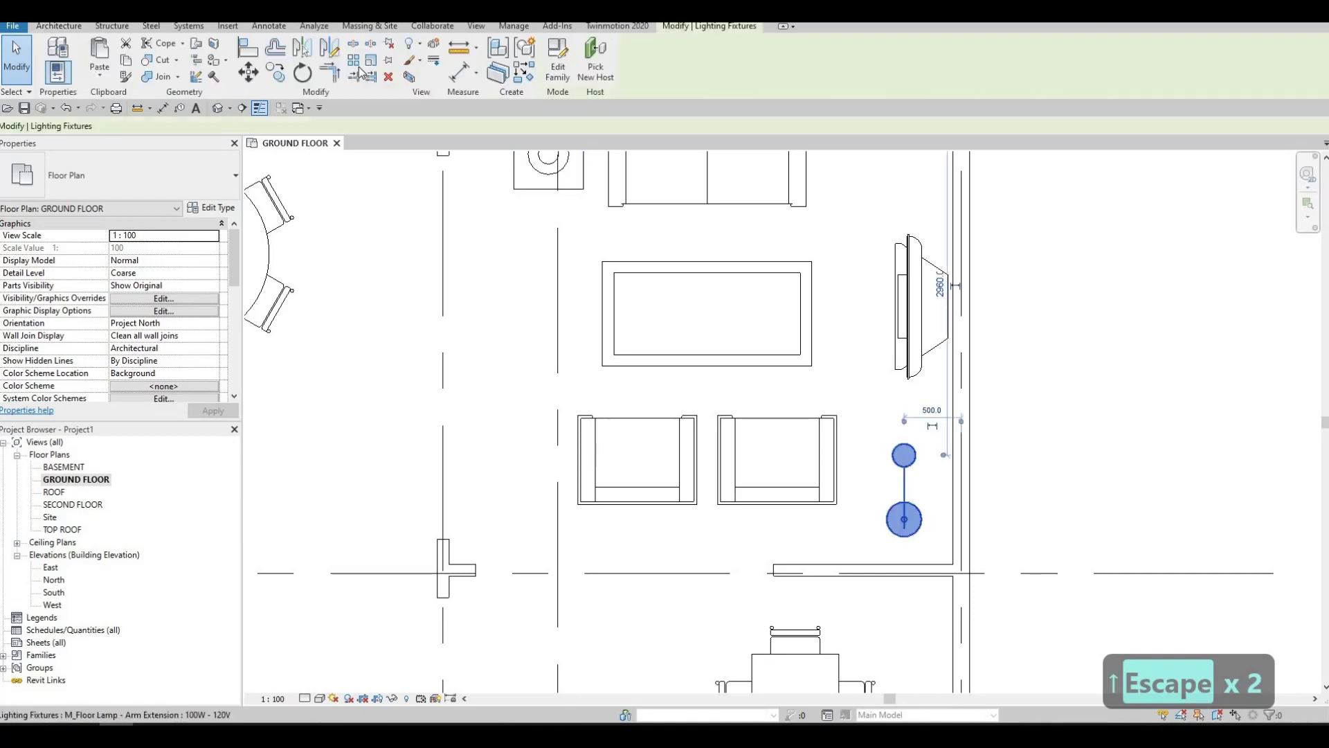
left_click(301, 72)
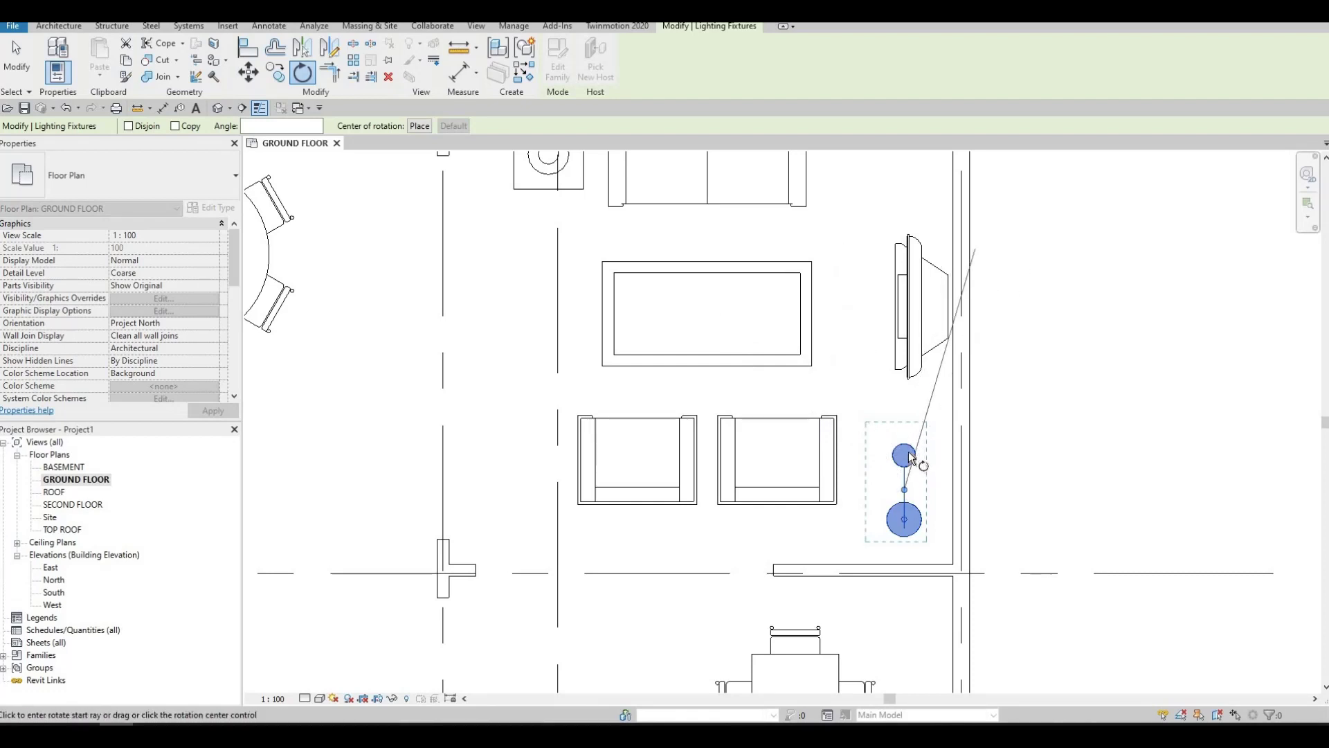
left_click(904, 450)
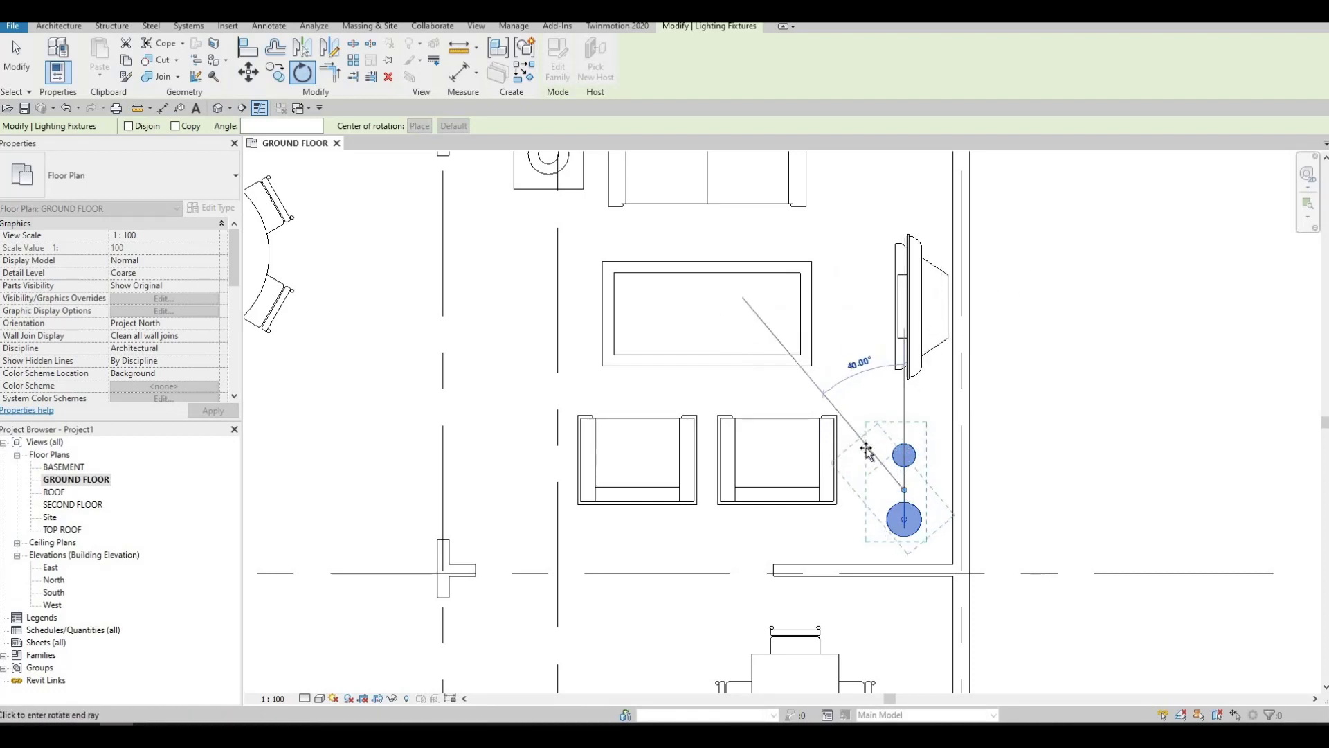
left_click(869, 454)
key("Escape")
key("Escape")
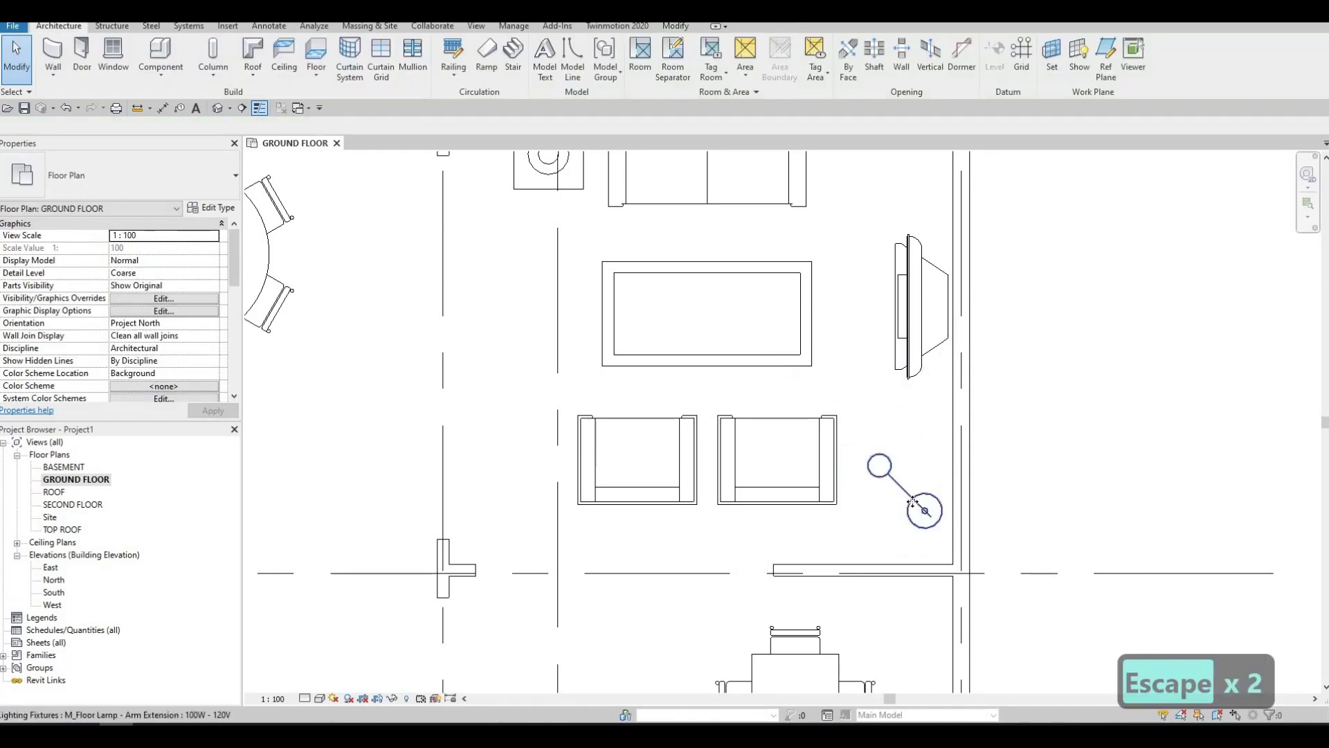
- Move the floor lamp up beside the right armchair, keeping it clear of the chair and below the TV stand
left_click(913, 503)
left_click_drag(913, 504, 881, 454)
key("Escape")
key("Escape")
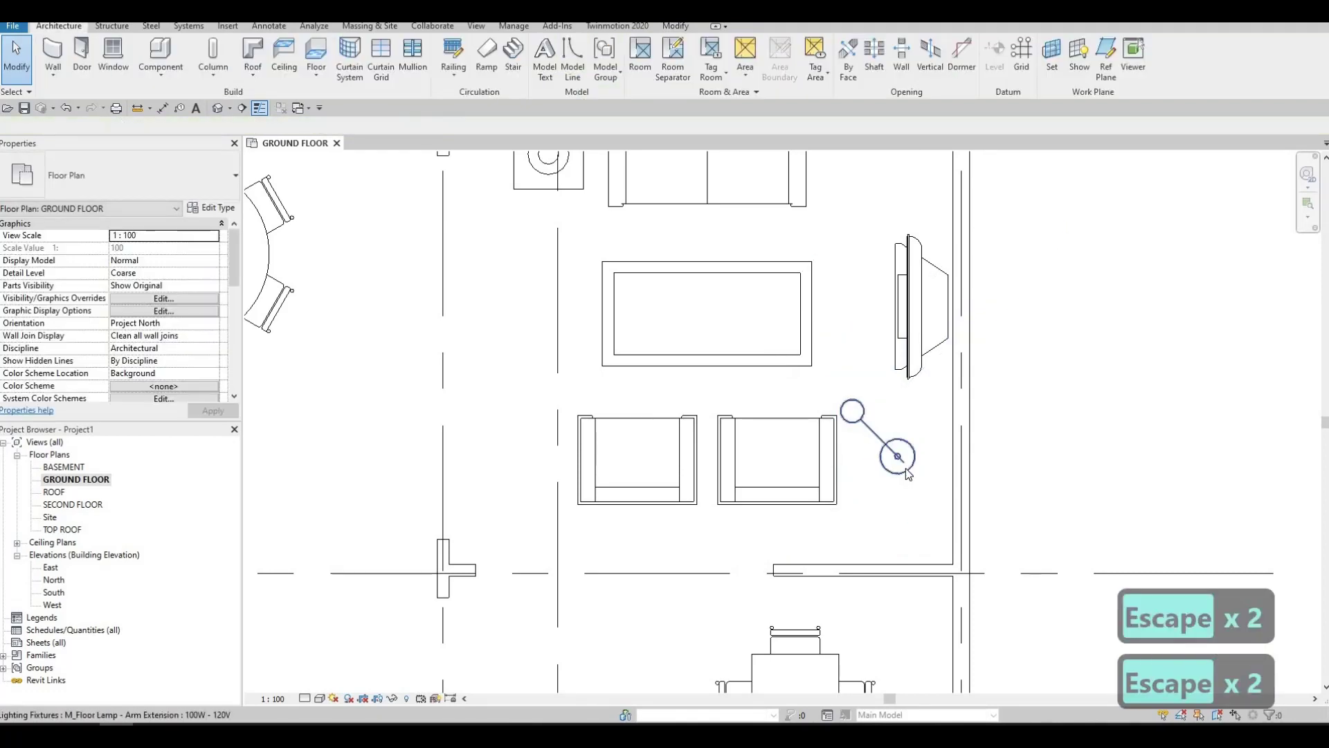
middle_click_drag(895, 455, 874, 428)
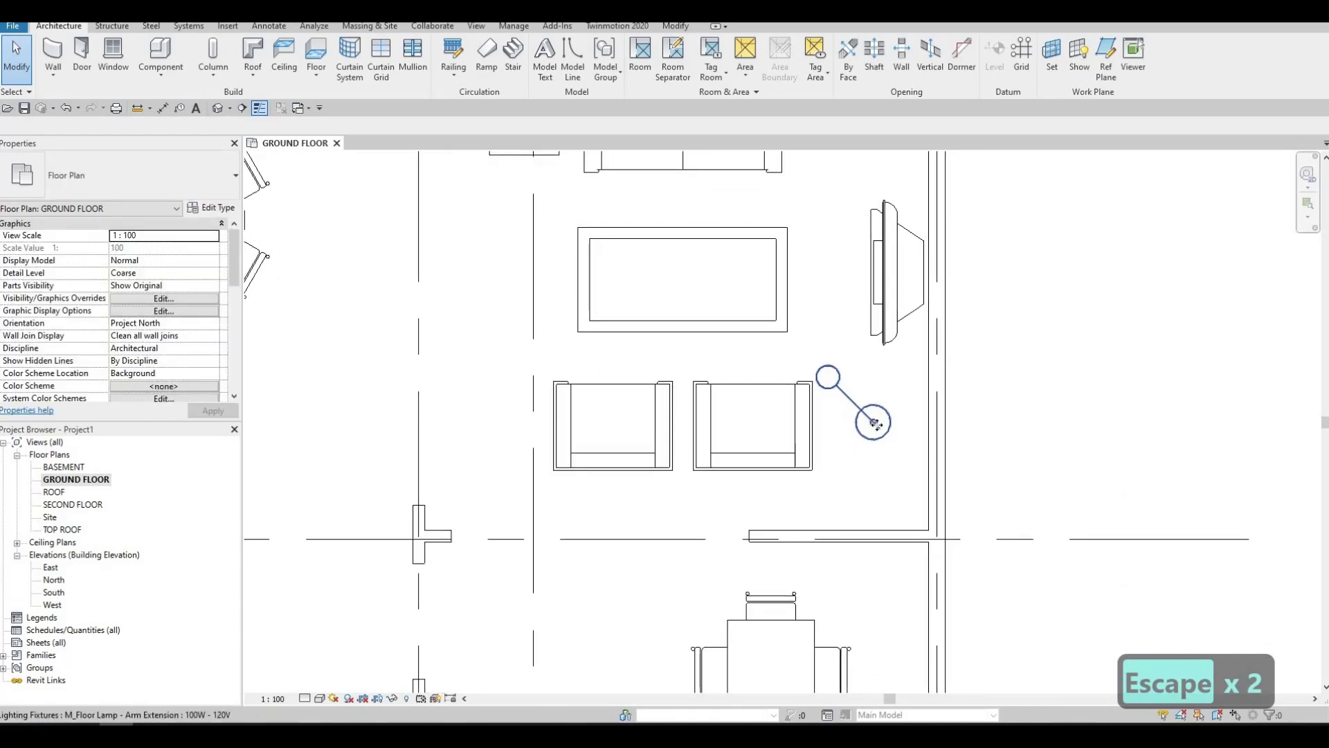
left_click(875, 424)
left_click_drag(875, 424, 897, 436)
key("Escape")
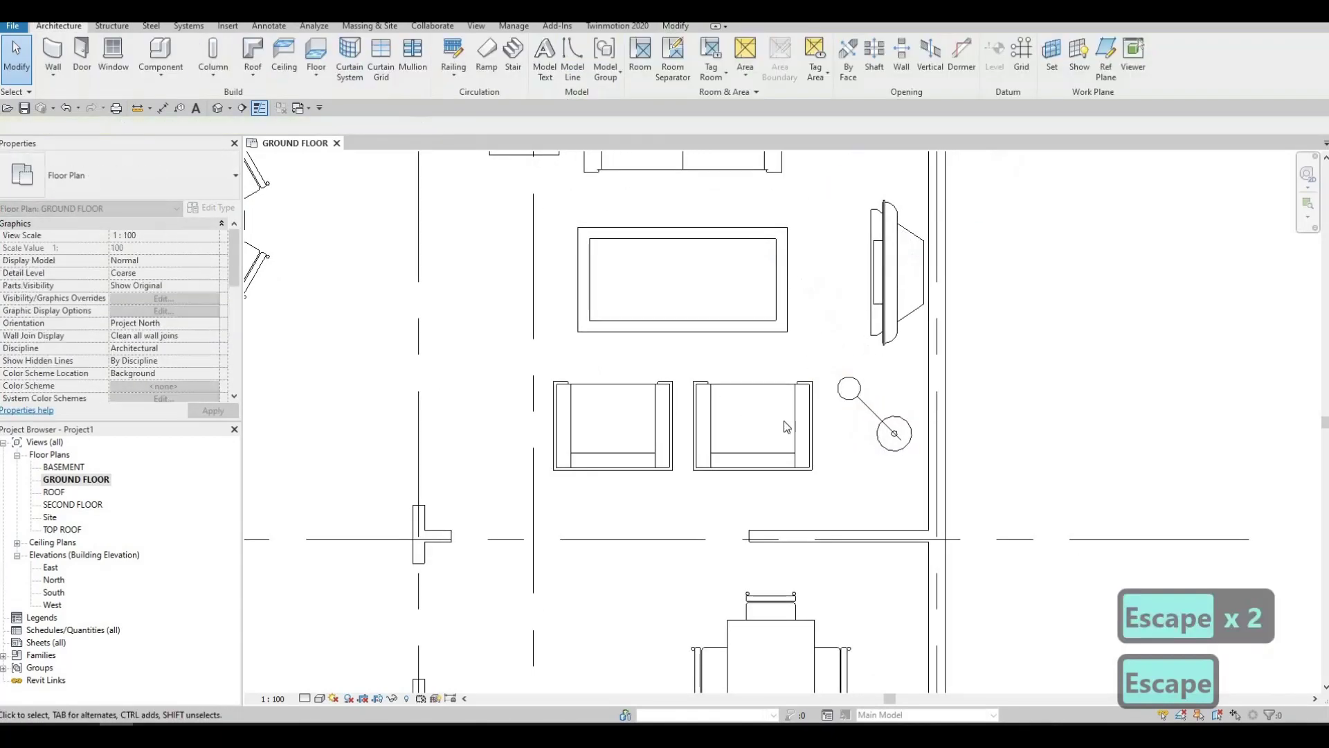
scroll(787, 427, "down", 2)
scroll(754, 405, "up", 1)
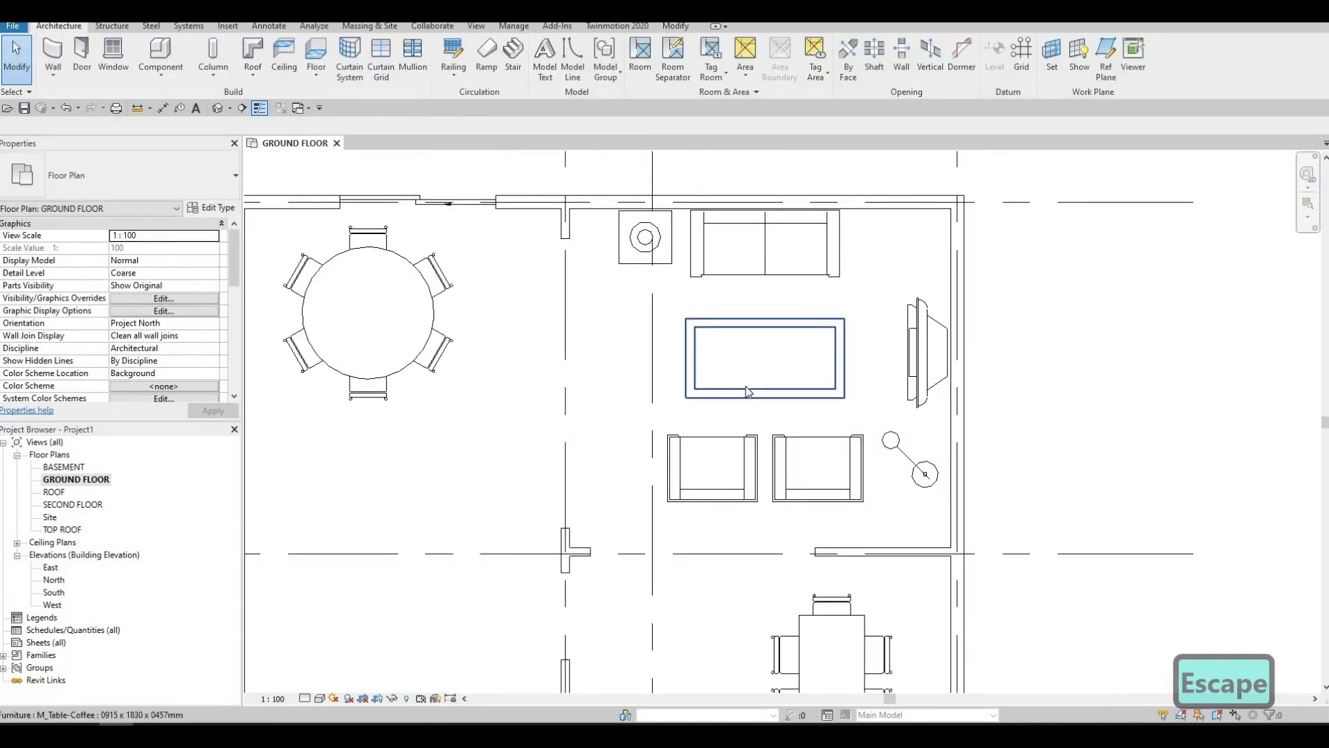
scroll(415, 515, "down", 2)
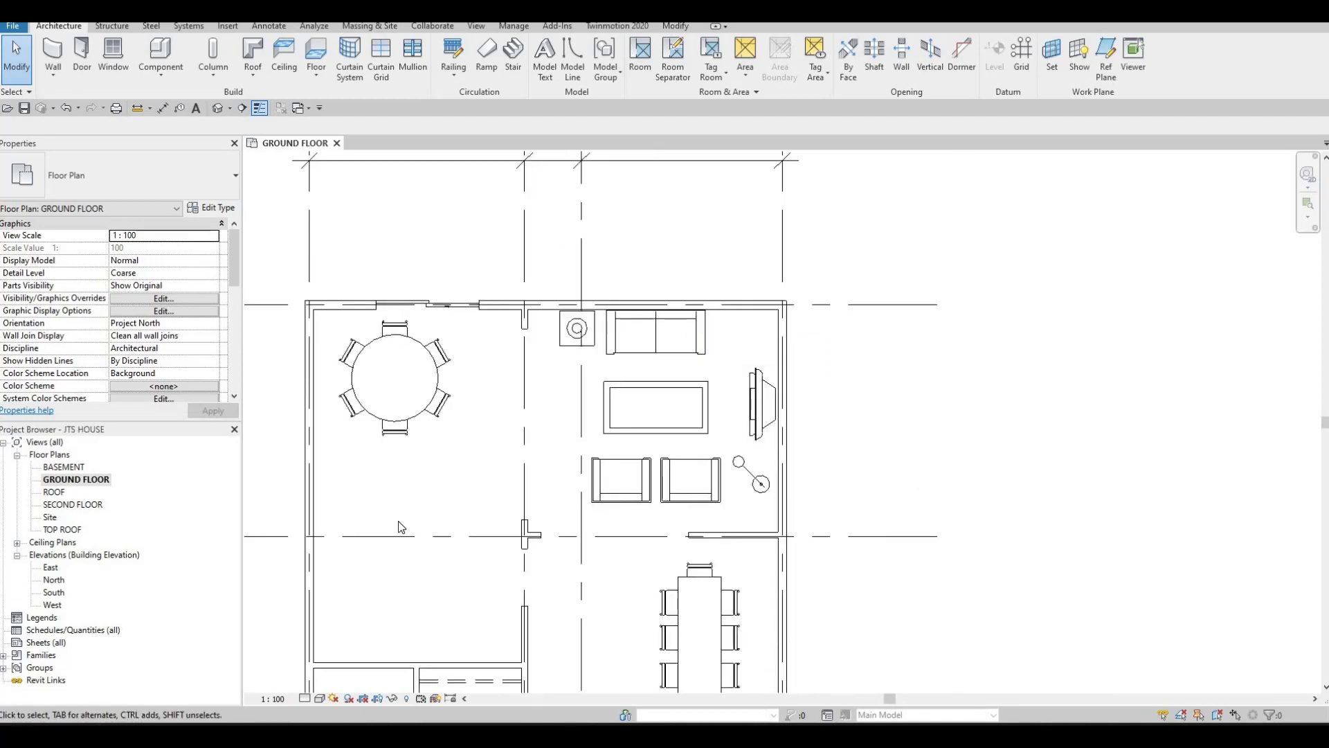
middle_click_drag(463, 463, 534, 331)
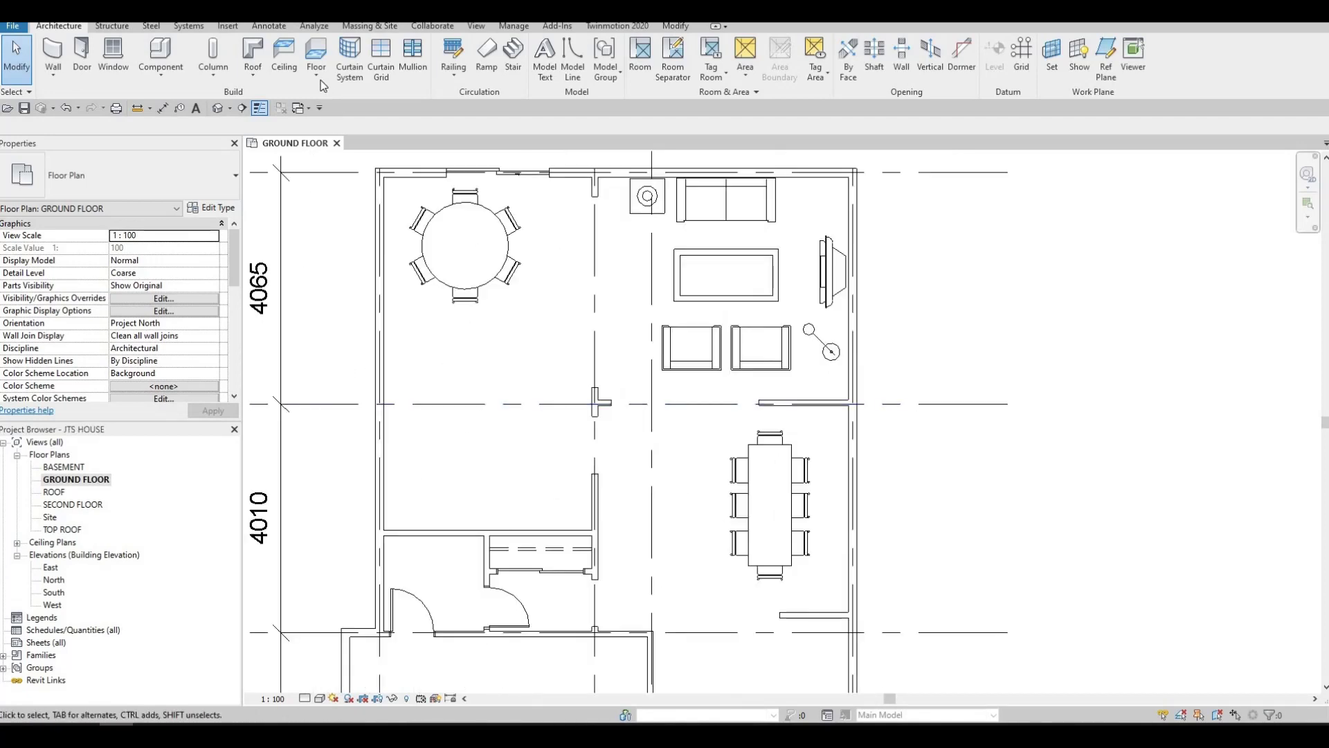
- Start loading a family and browse to the Seating folder inside Furniture in the Canada library
left_click(228, 26)
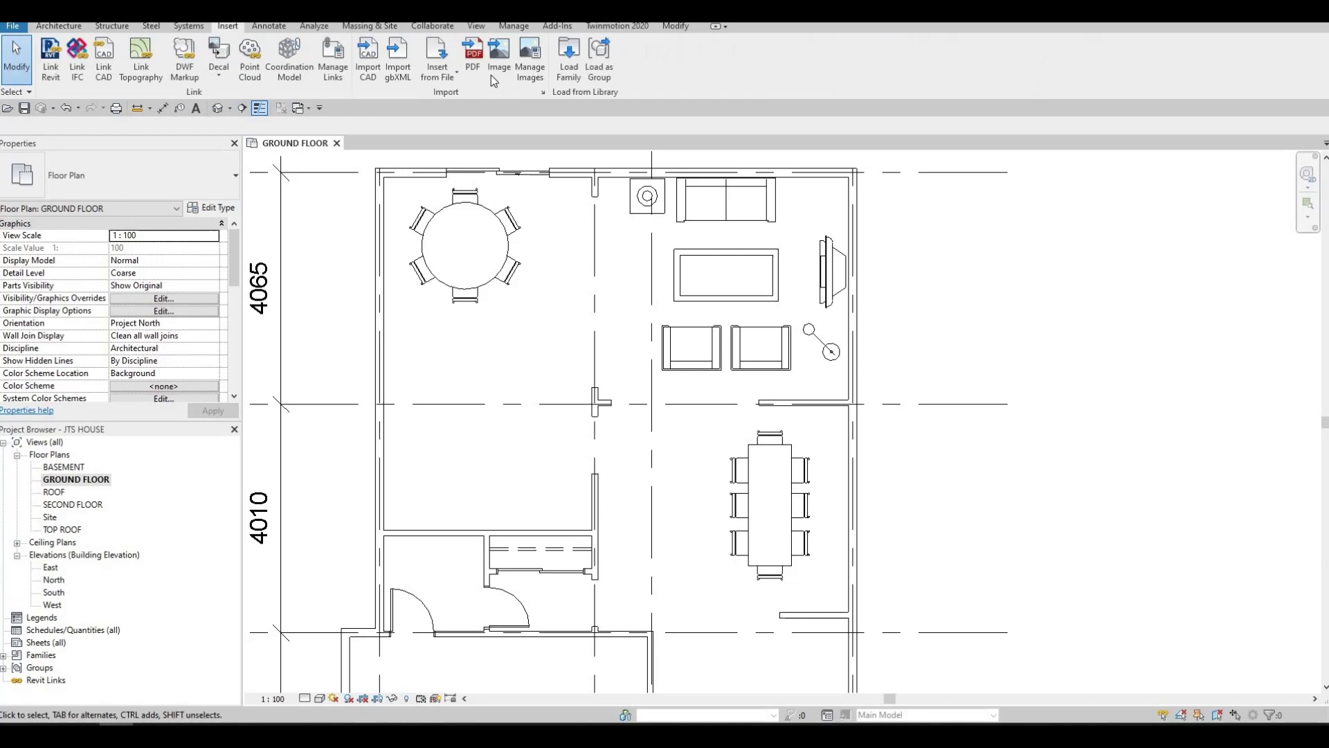
left_click(564, 70)
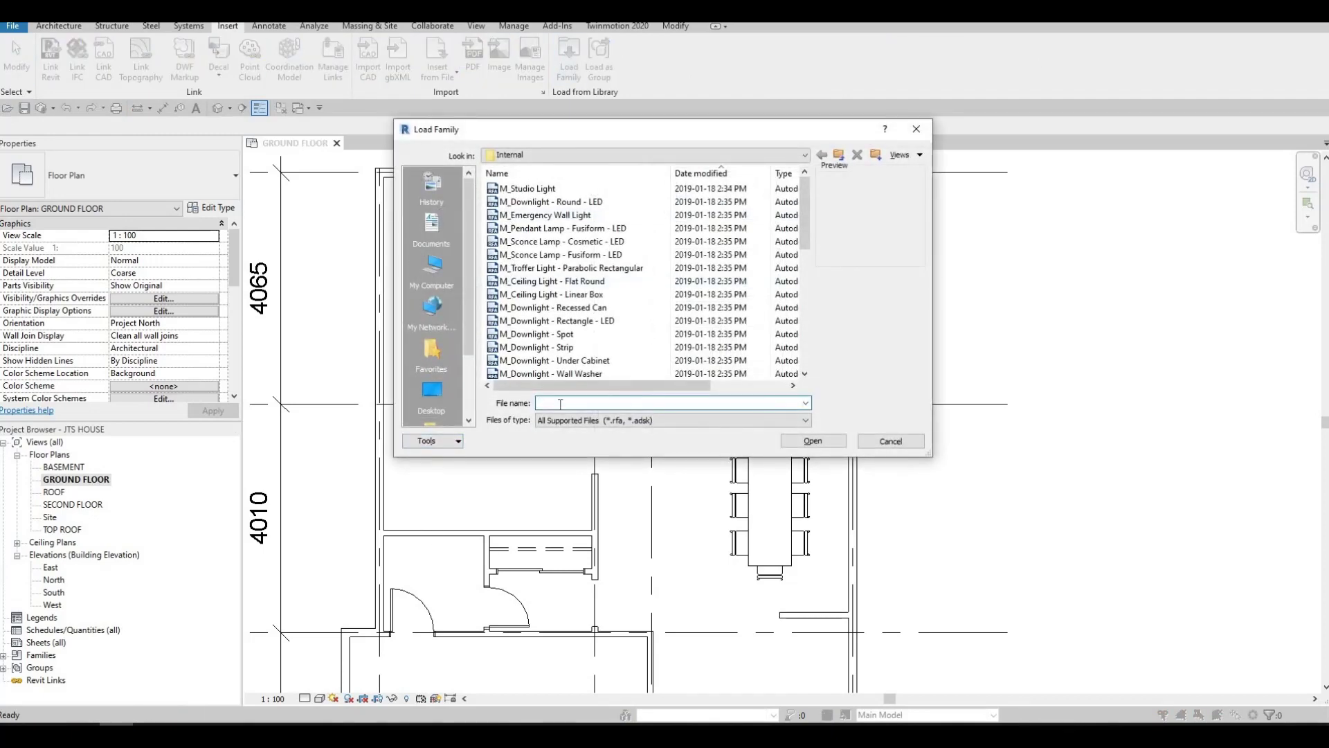
left_click(774, 157)
scroll(587, 234, "up", 5)
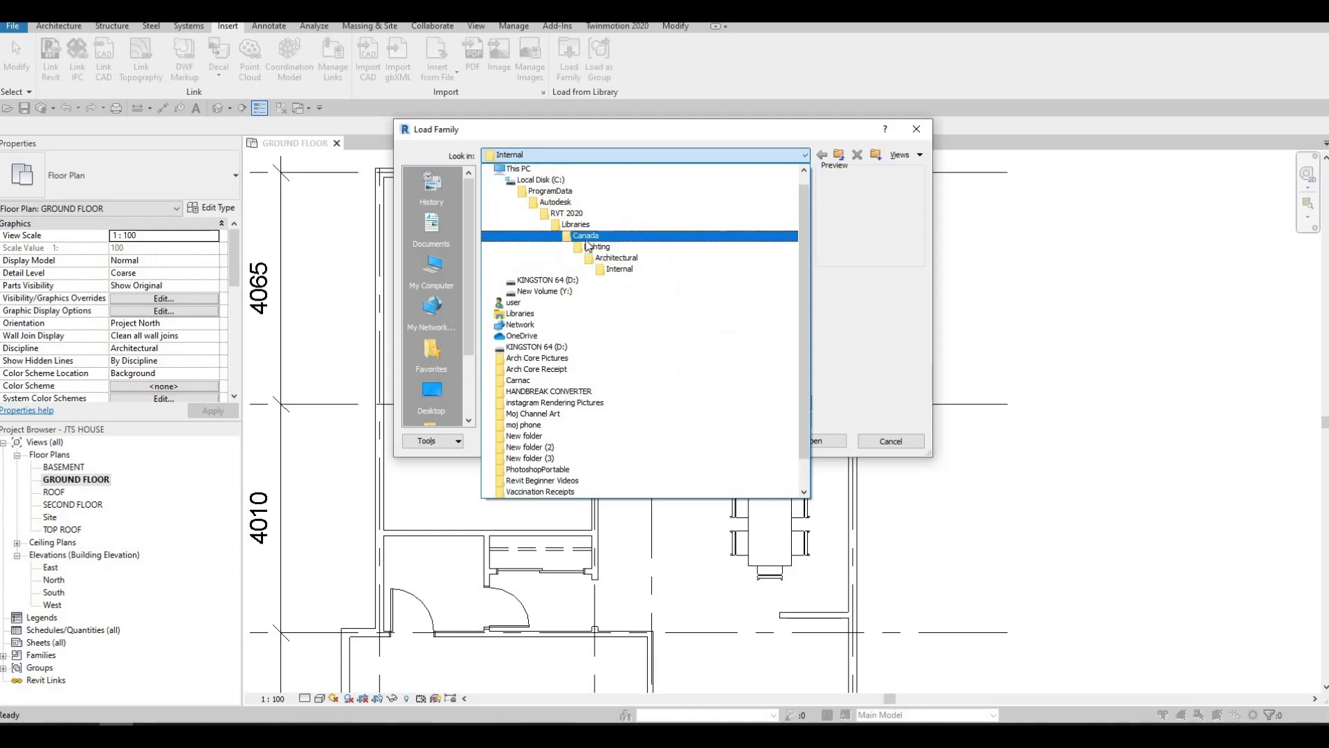
left_click(558, 256)
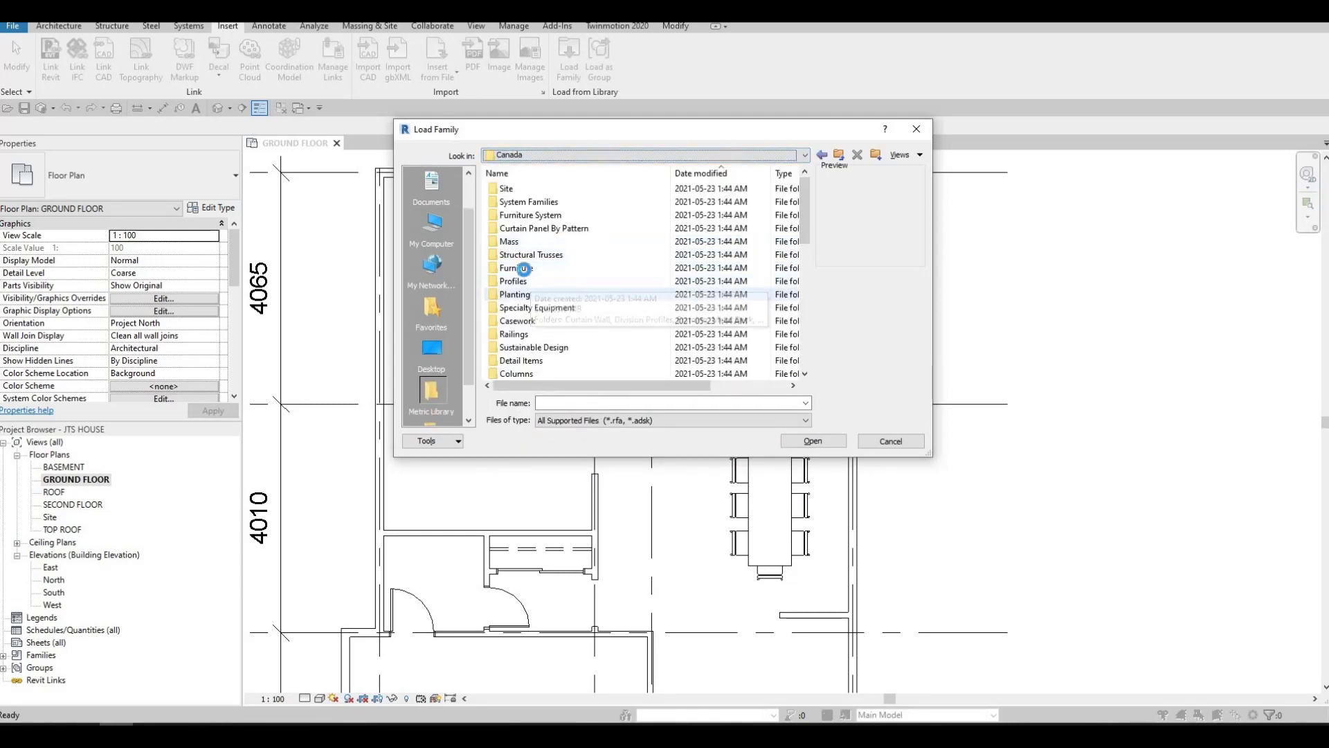
double_click(524, 269)
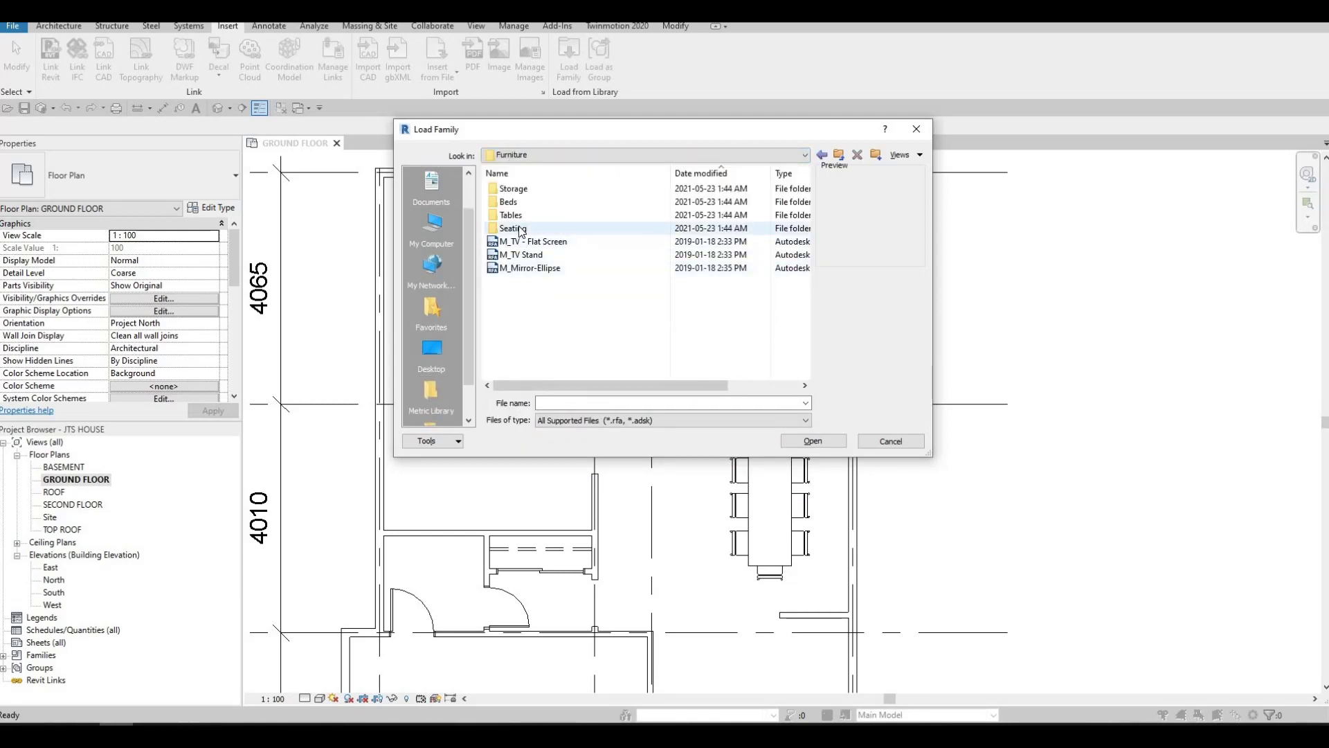
key("Return")
- Look through the seating family previews and load the M_Bench-Locker Room family into the project
left_click(539, 191)
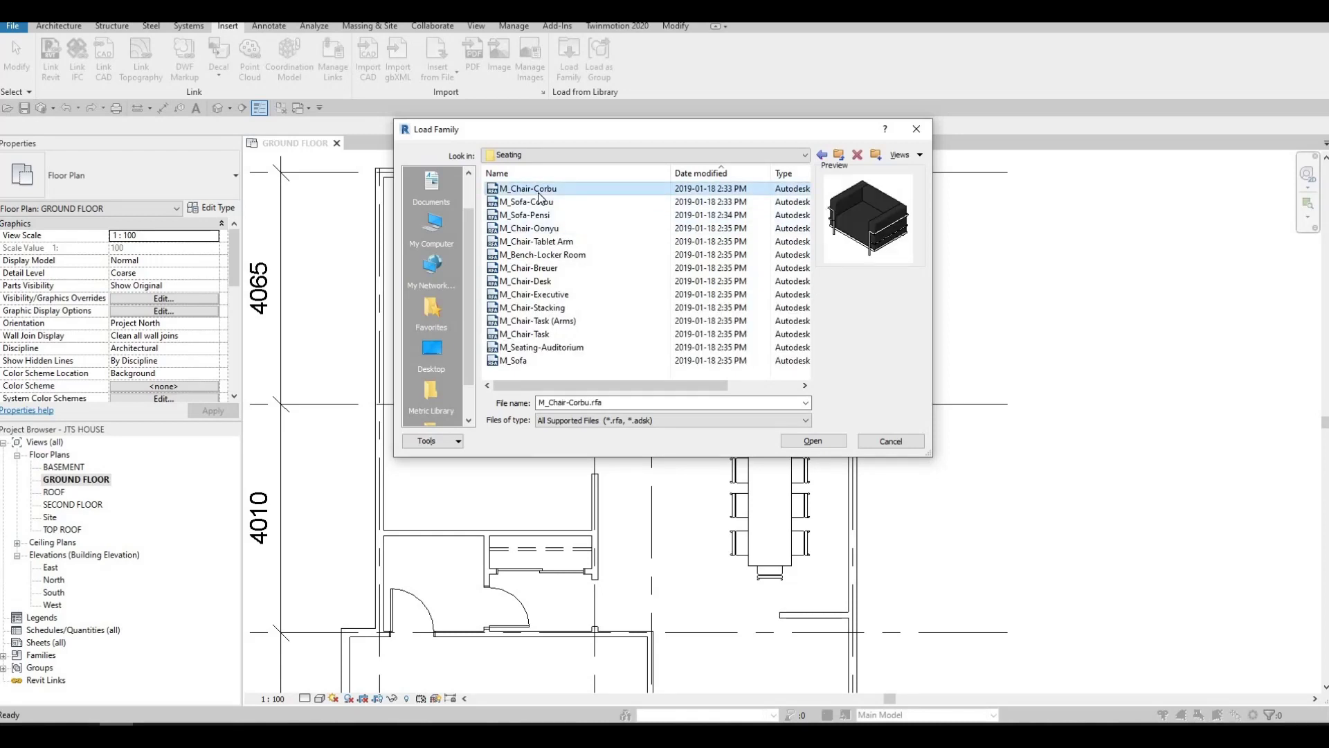
key("Down")
key("Down")
key("Down")
key("Down")
key("Down")
key("Down")
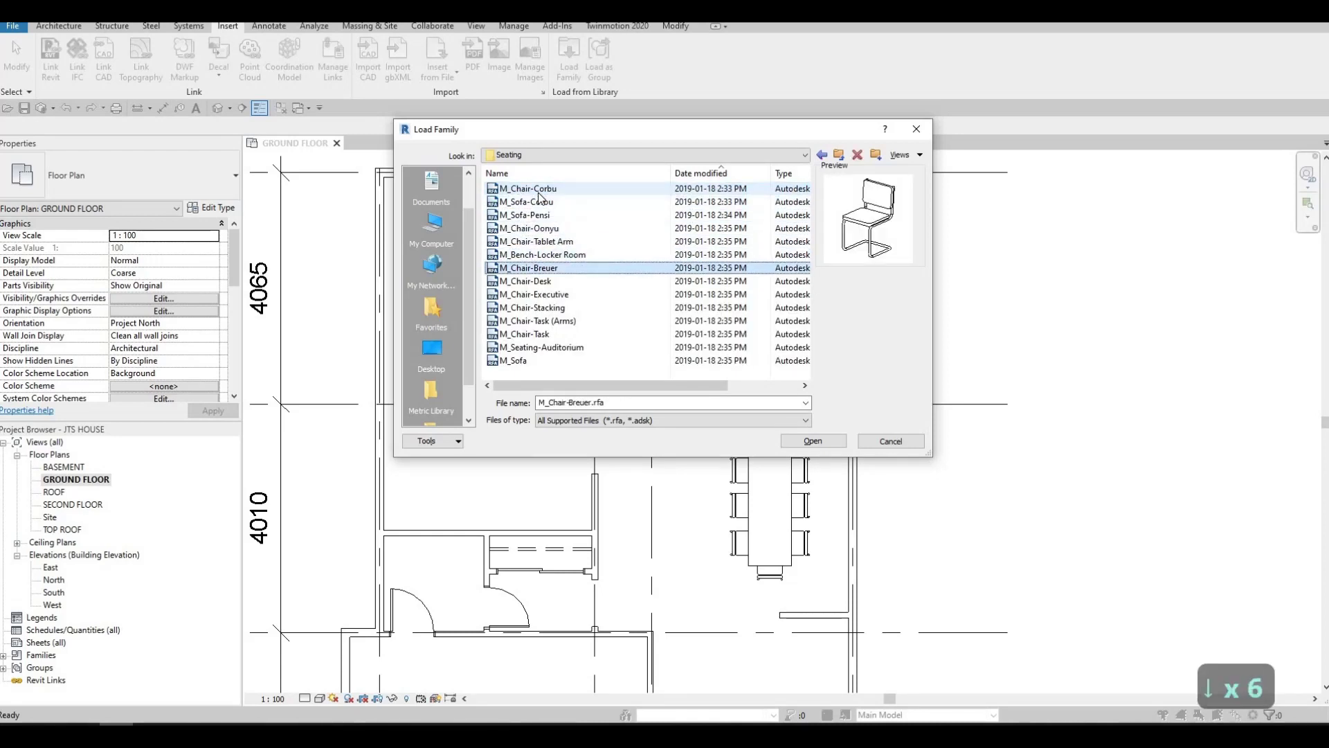
left_click(544, 254)
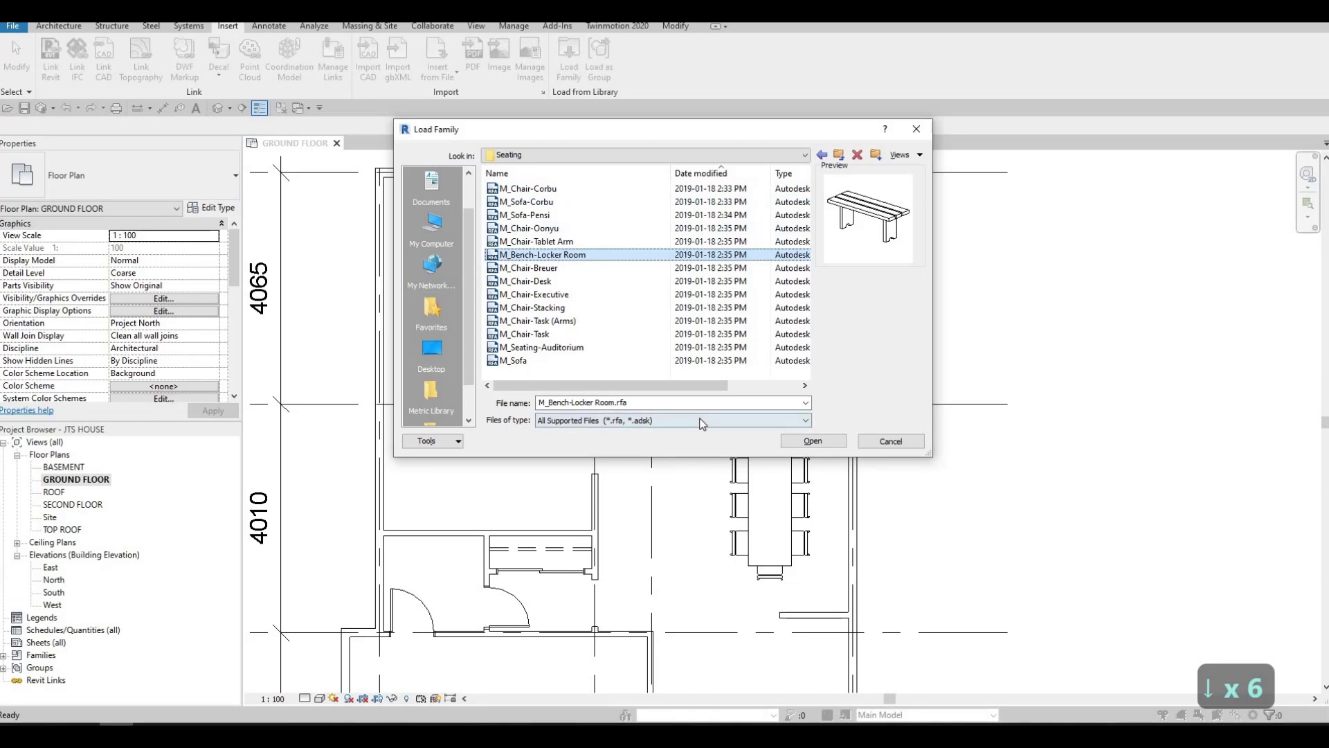
left_click(809, 443)
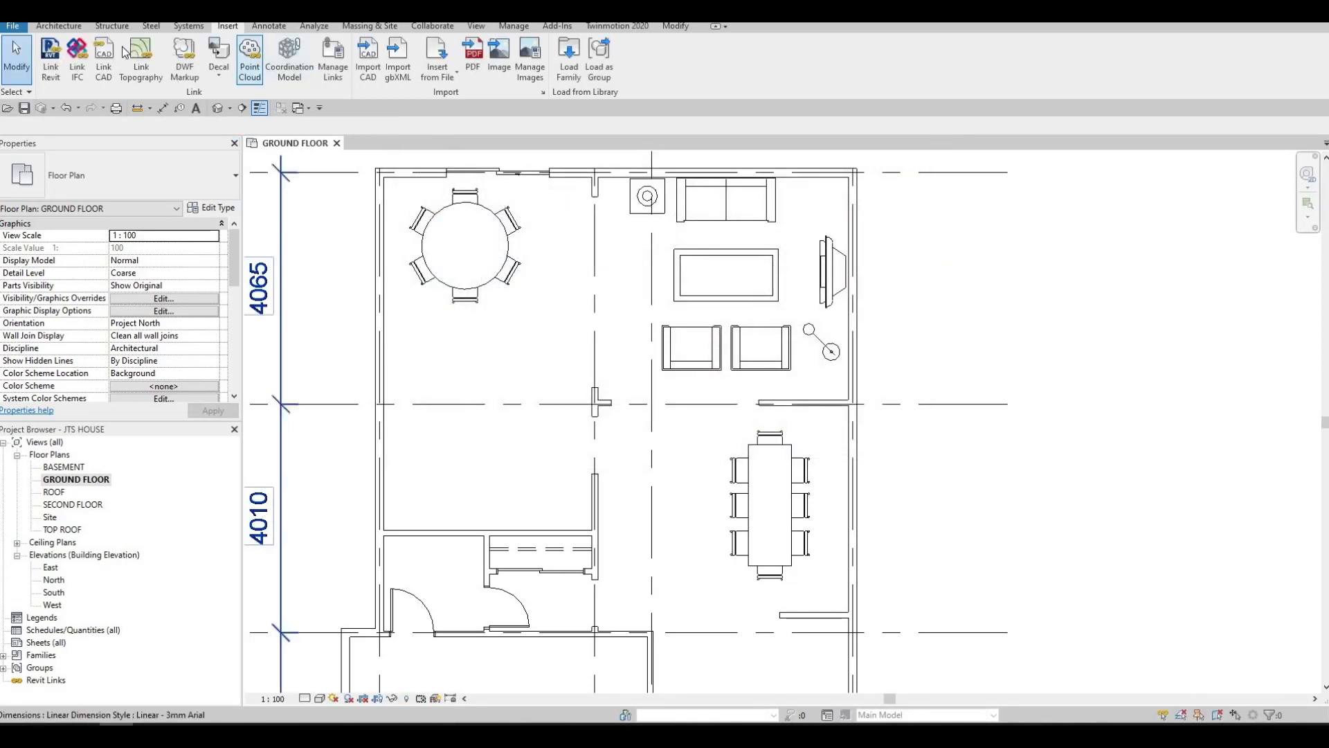
- Place a 1220 x 457 x 356mm M_Bench-Locker Room in the upper-left corner of the small room beside the closet
scroll(166, 58, "up", 4)
left_click(160, 55)
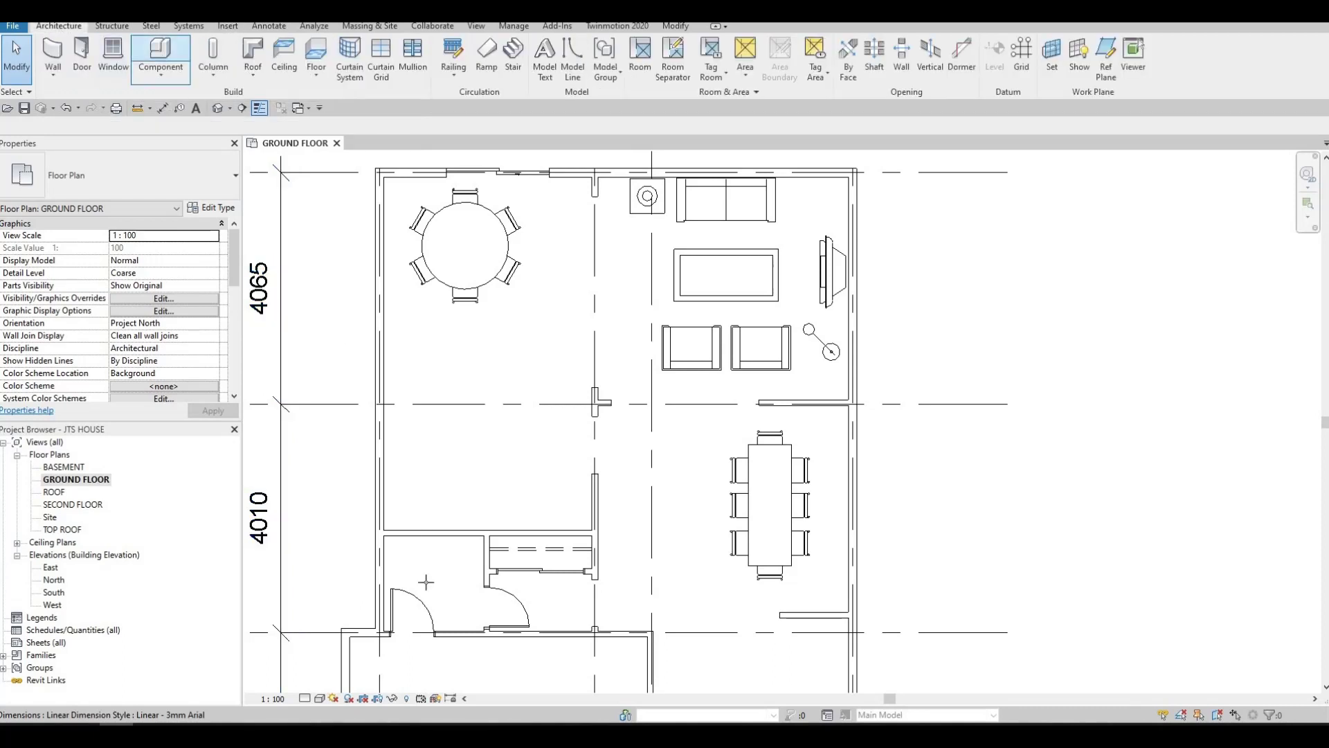
scroll(426, 547, "up", 3)
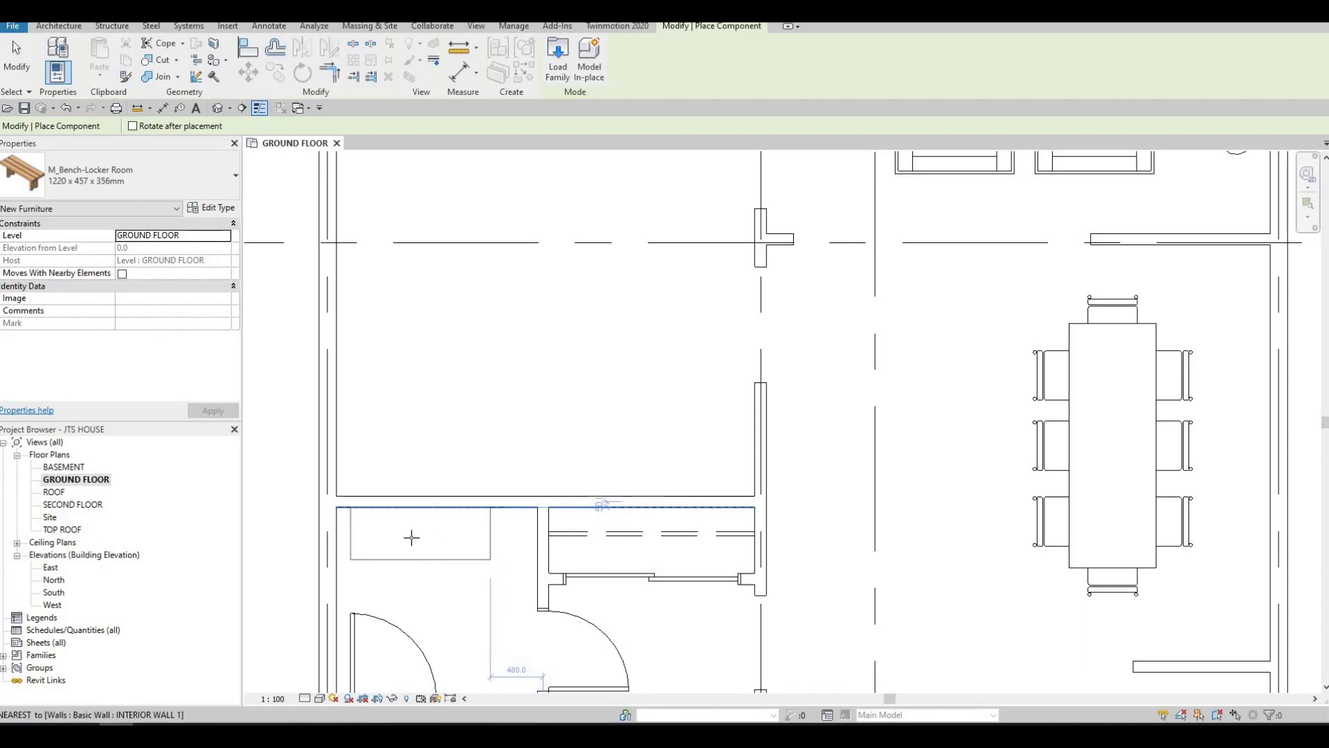
left_click(468, 560)
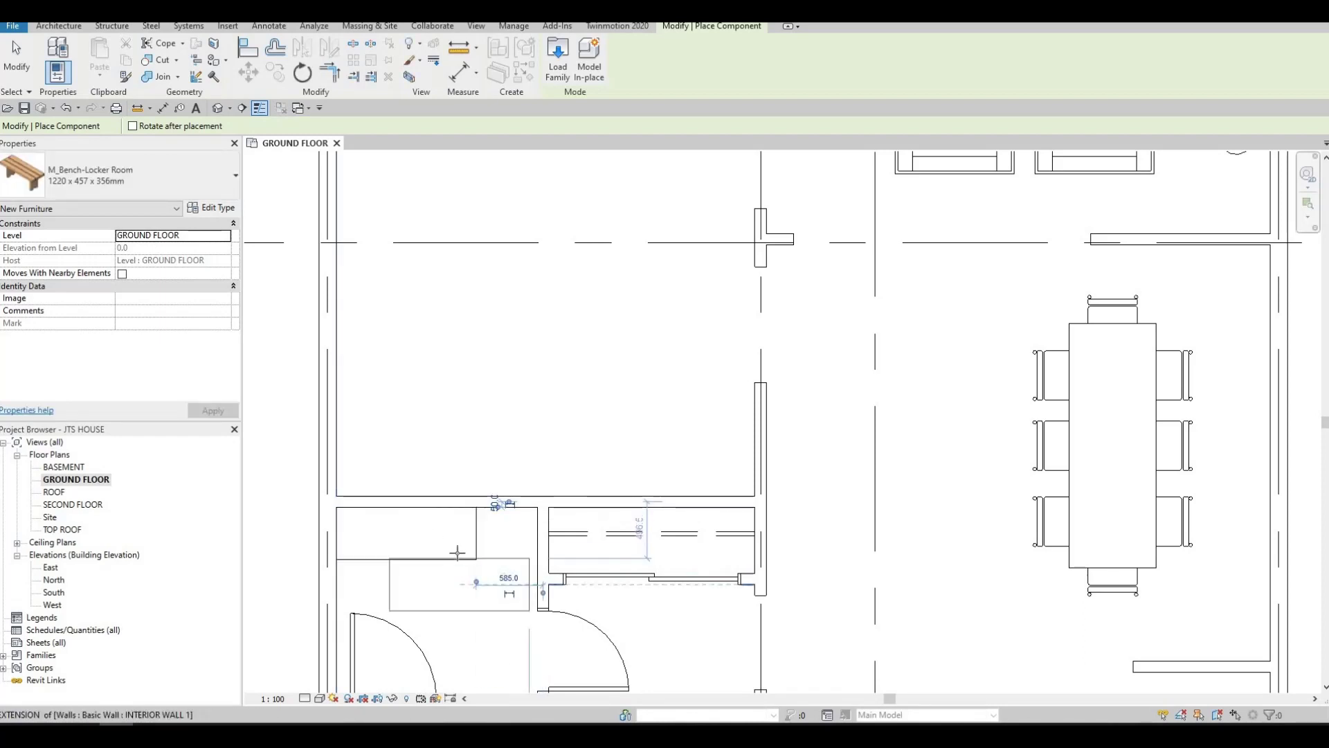
middle_click_drag(460, 588, 458, 554)
key("Escape")
key("Escape")
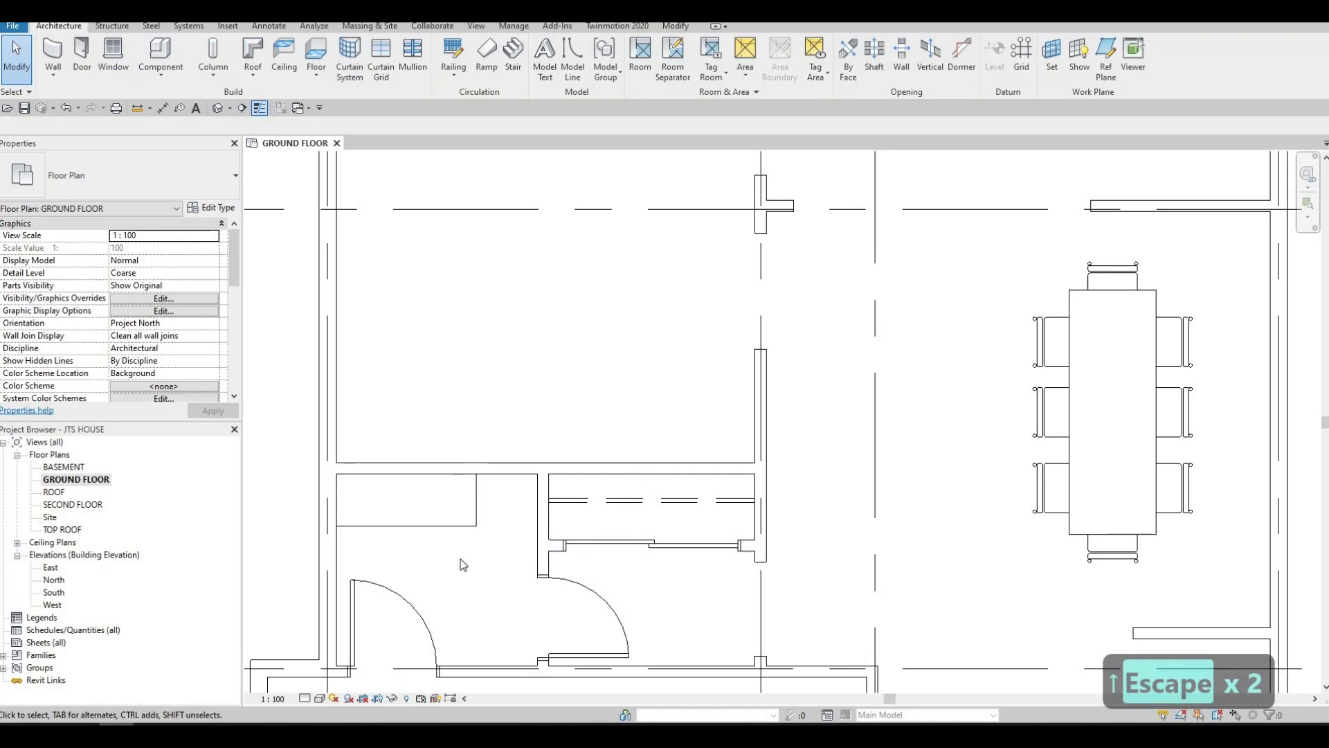
scroll(436, 512, "down", 1)
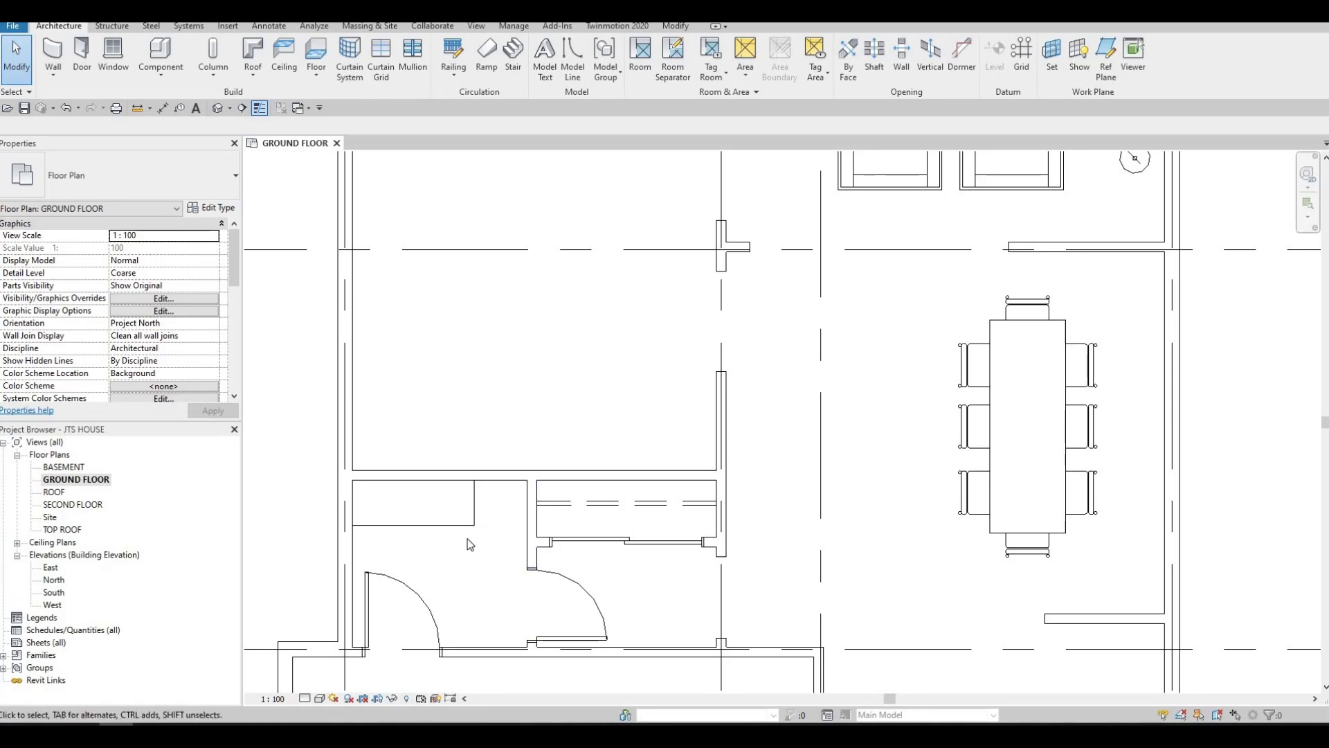
key("F1")
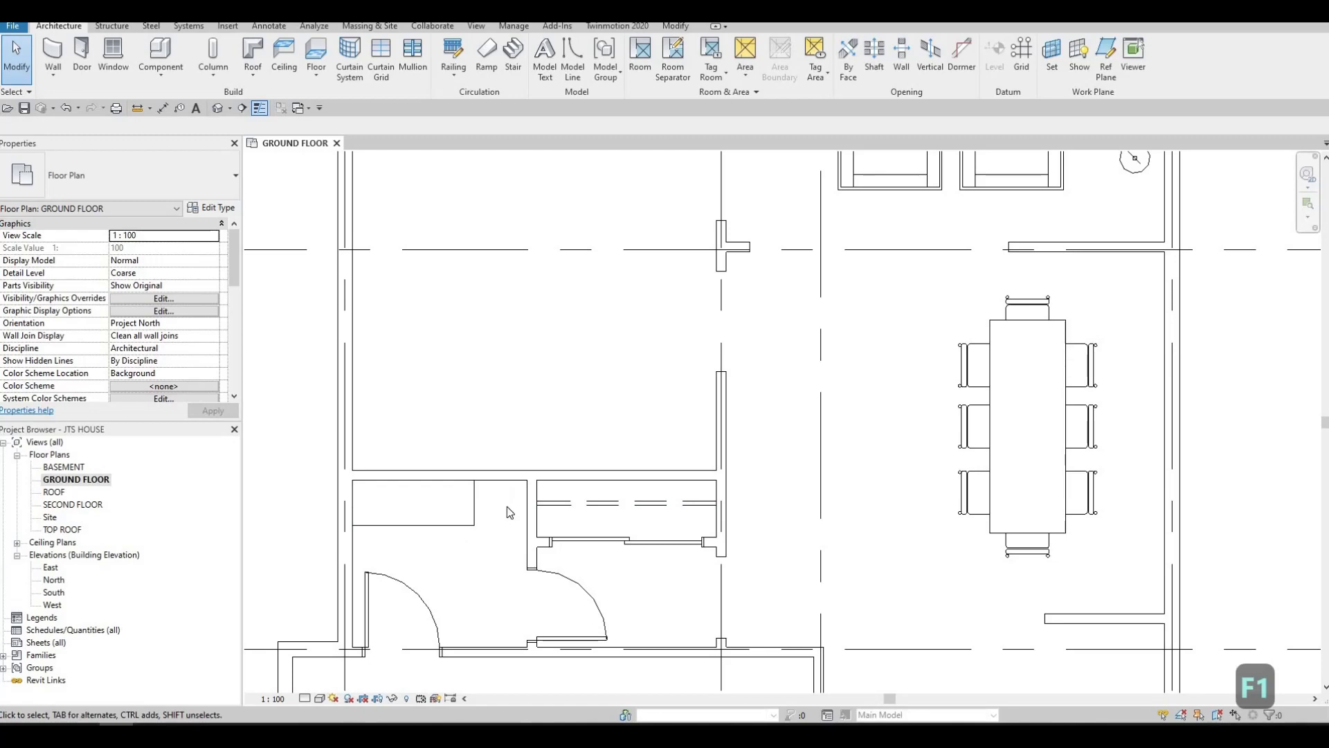
scroll(508, 513, "down", 5)
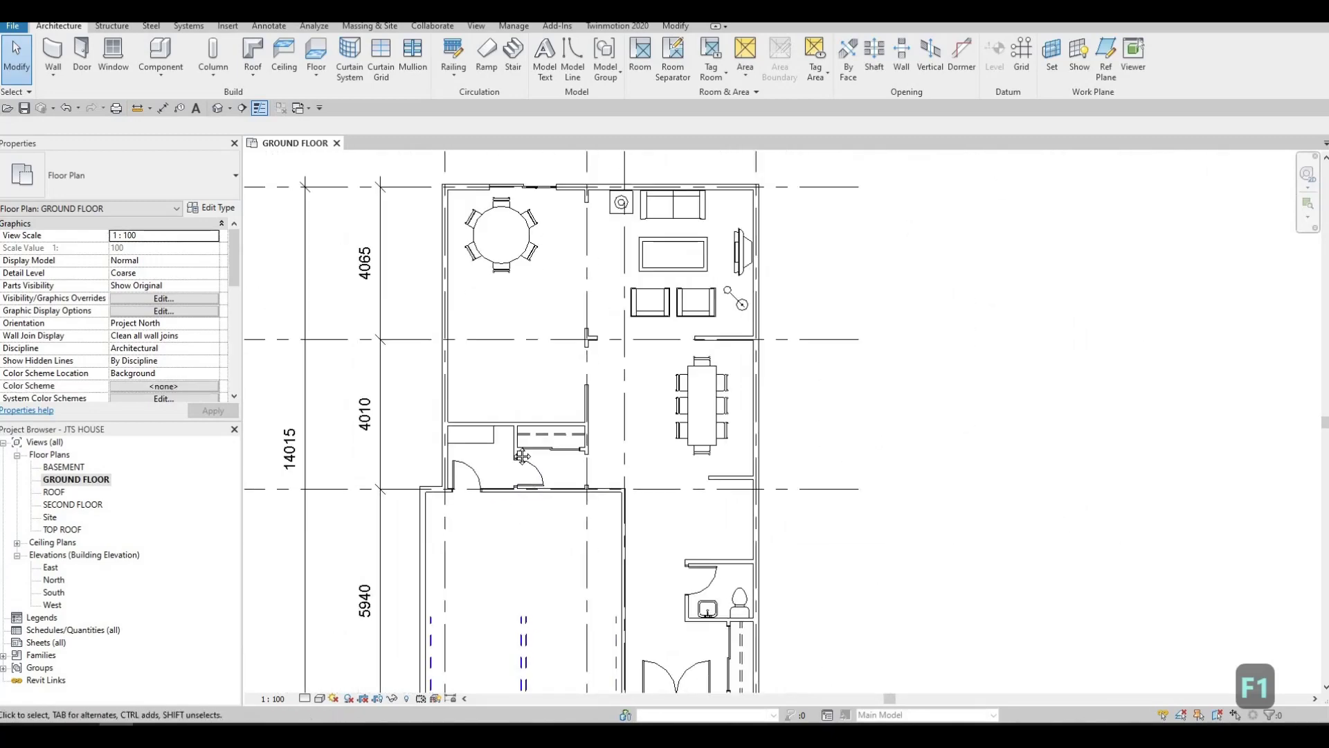
scroll(520, 457, "down", 5)
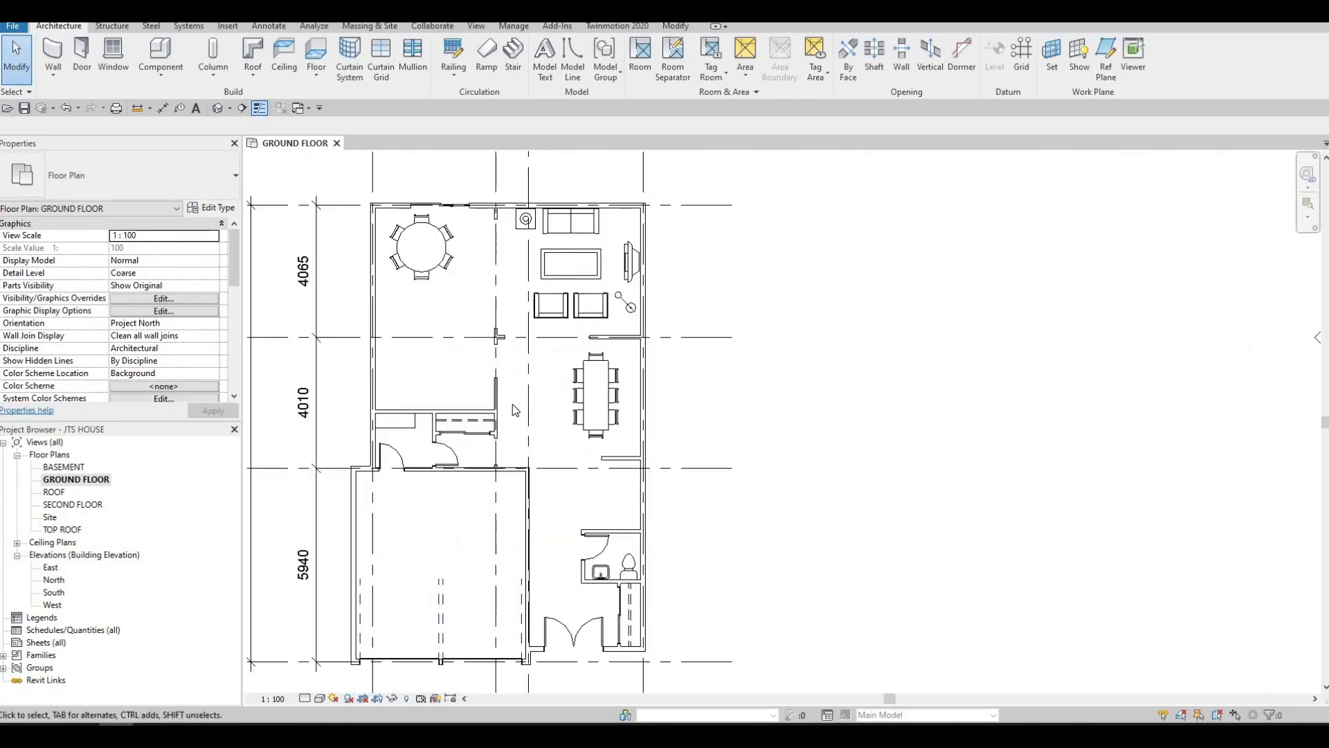
scroll(513, 412, "up", 3)
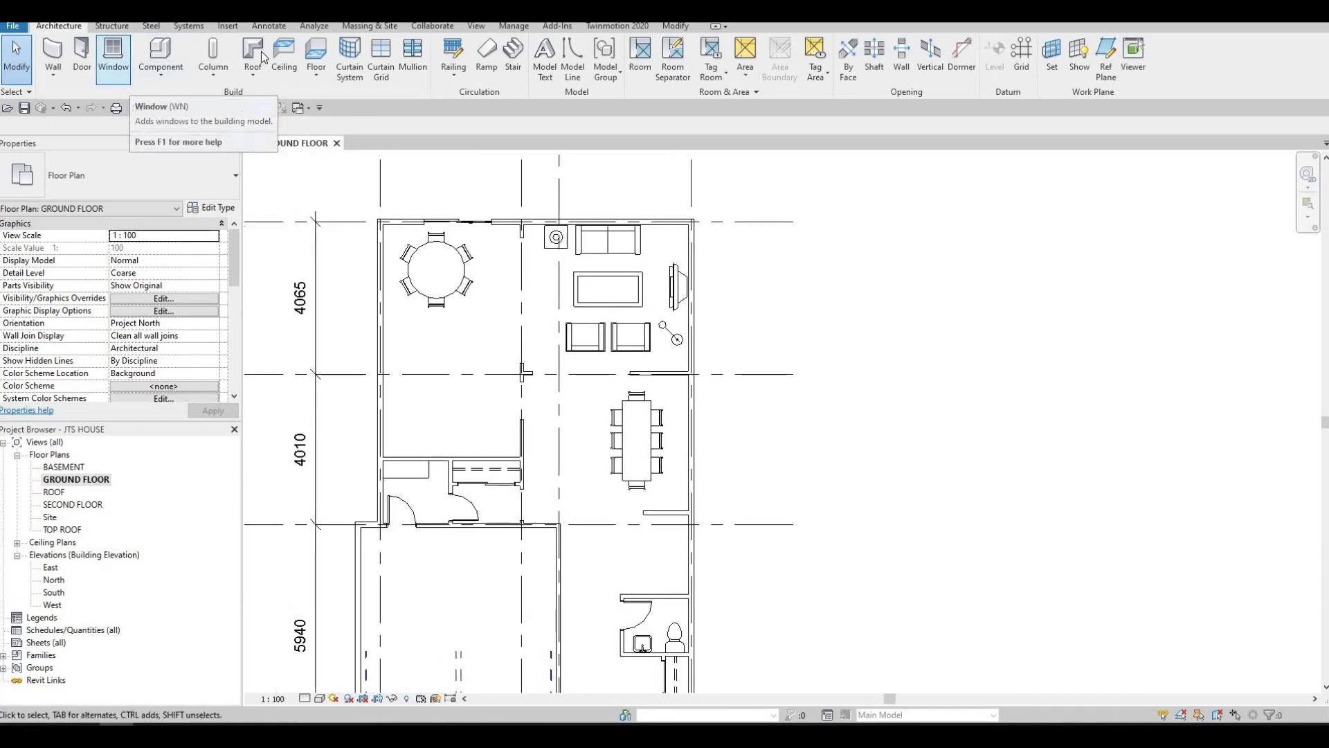
- Start loading another family and browse to the Windows folder of the Canada library
left_click(229, 27)
left_click(568, 66)
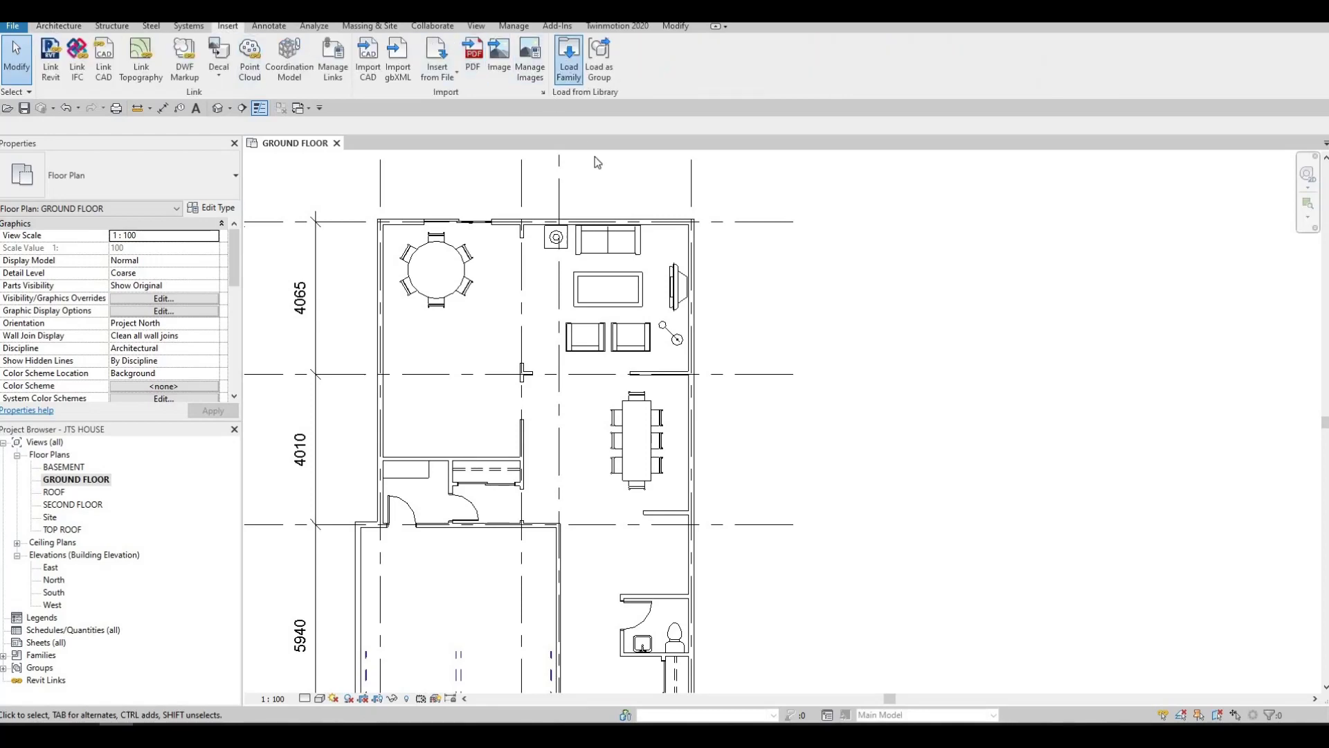
left_click(651, 155)
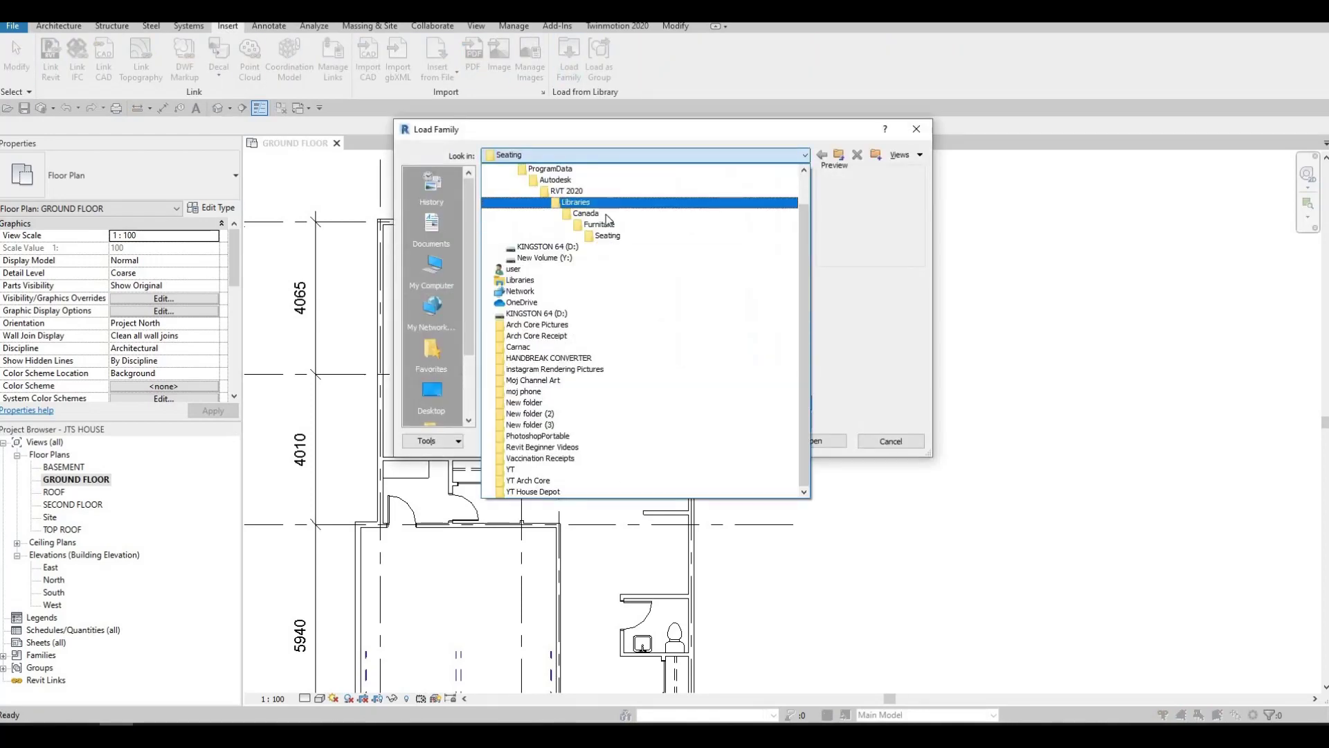
left_click(602, 216)
scroll(513, 367, "down", 6)
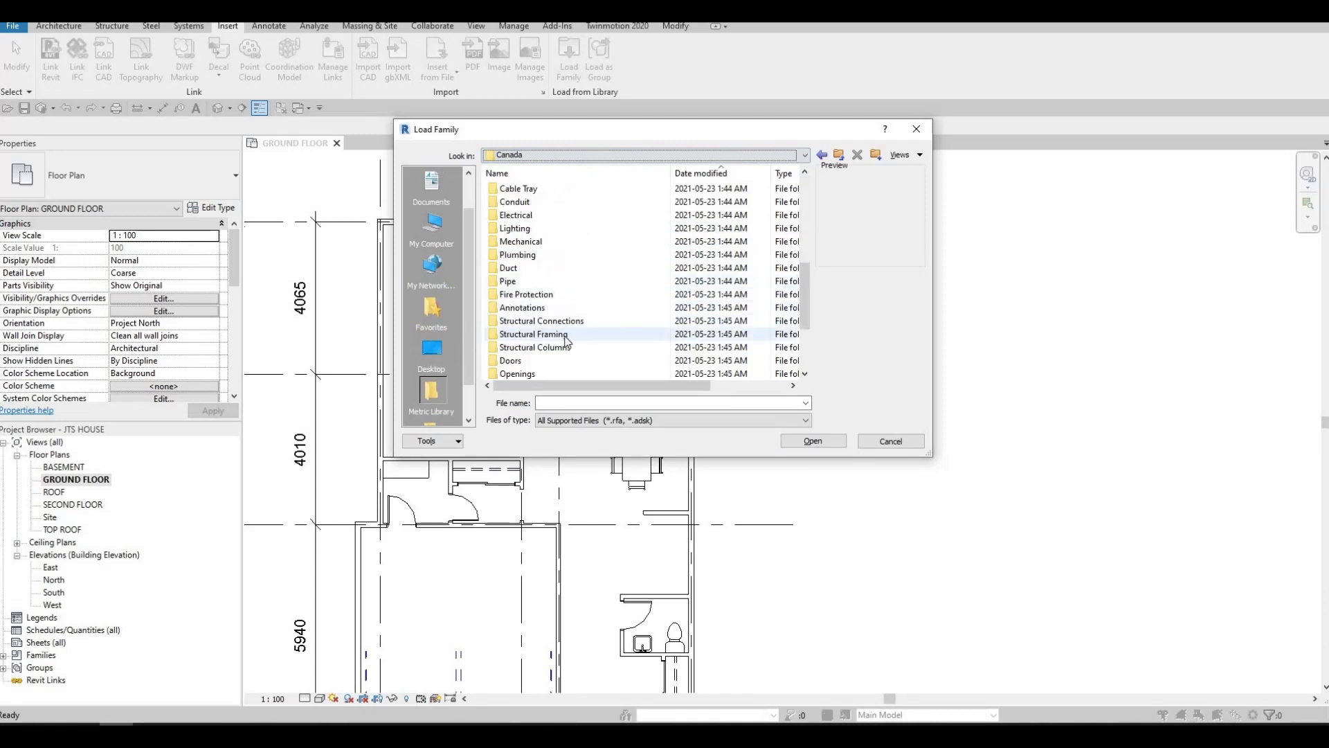
double_click(513, 365)
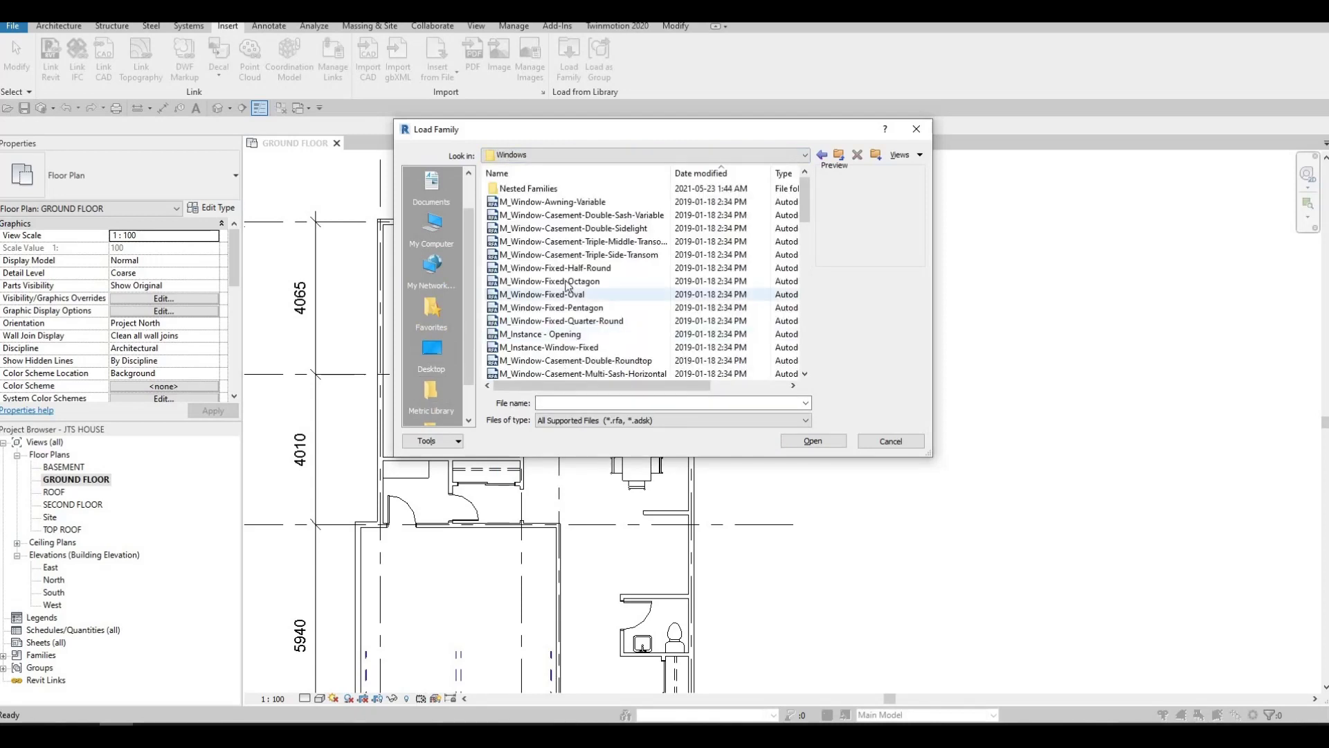
- Look through the window family previews in the Windows folder, comparing the awning, fixed, bay, casement and skylight families
left_click(542, 201)
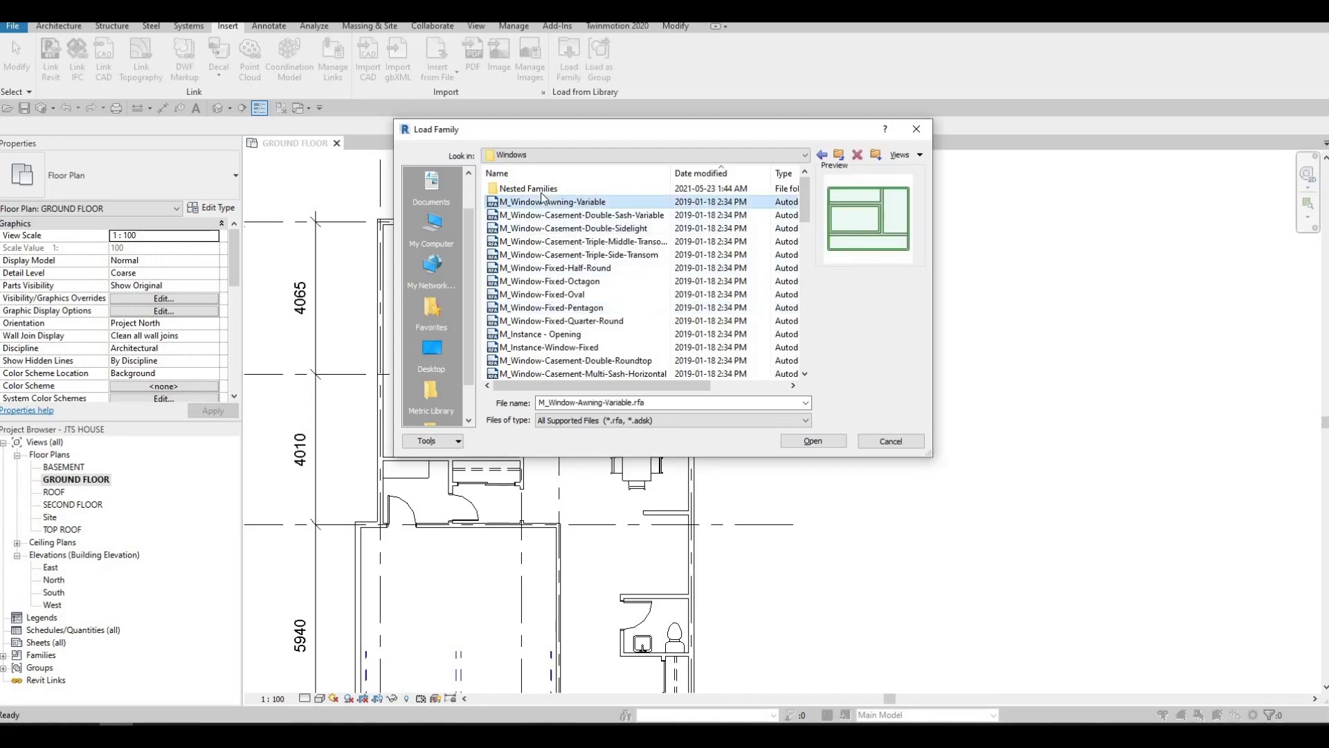
key("Down")
key("Down")
key("Down")
key("Down")
key("Down")
key("Down")
key("Down")
key("Down")
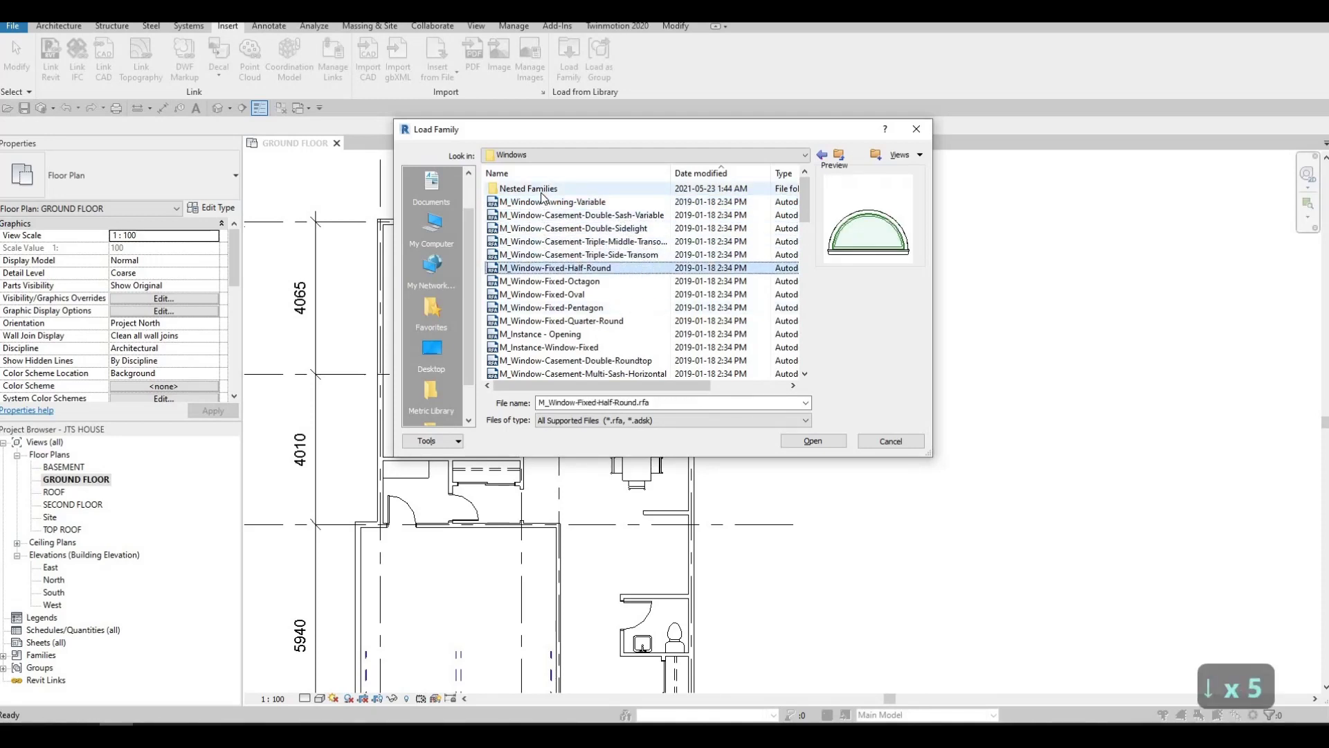
key("Down")
key("Down")
key("Down")
key("Down")
key("Down")
key("Down")
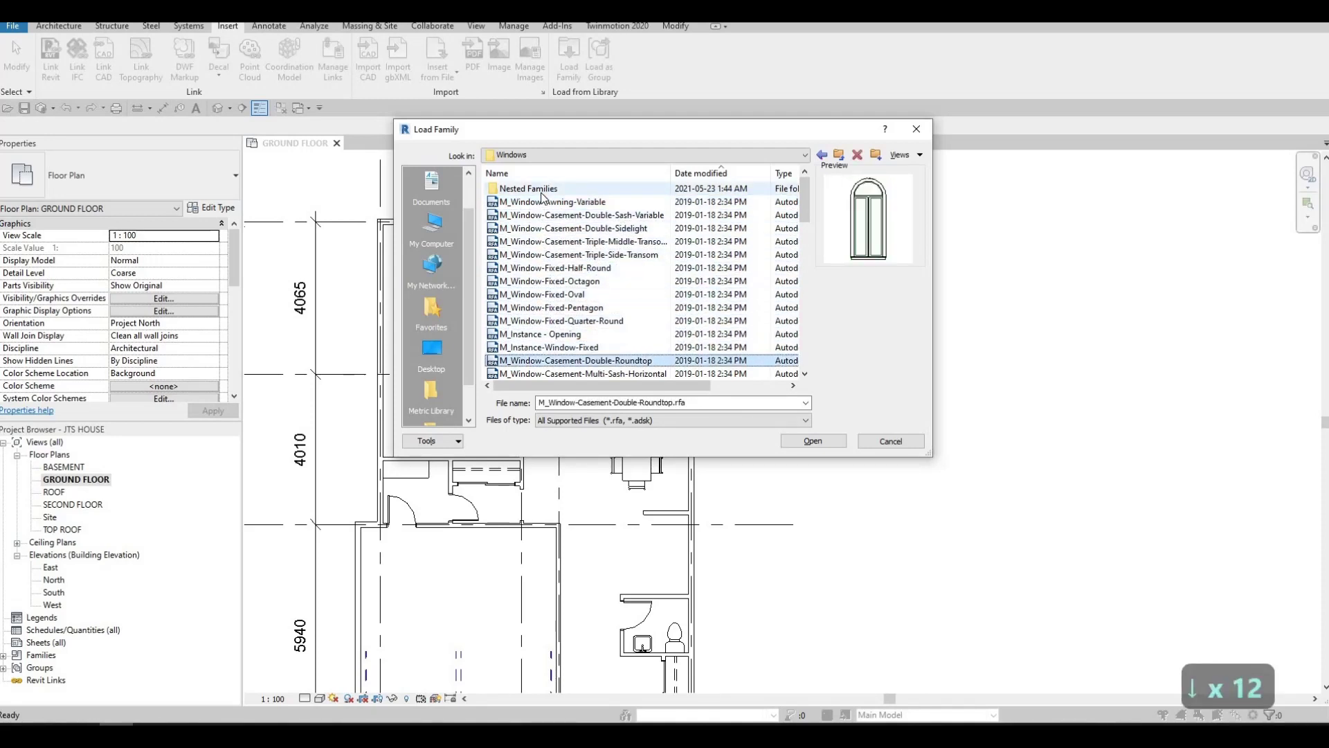
key("Up")
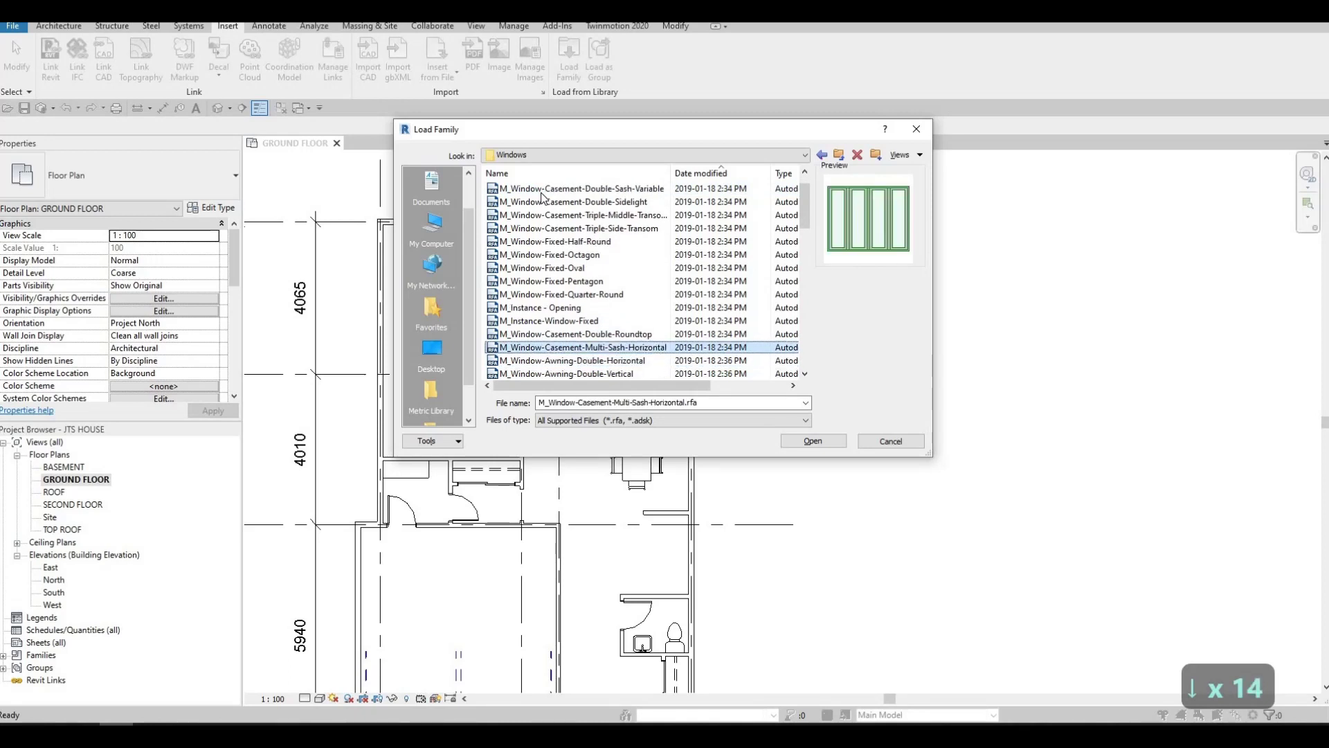
key("Up")
key("Down")
key("Down")
key("Down")
key("Down")
key("Down")
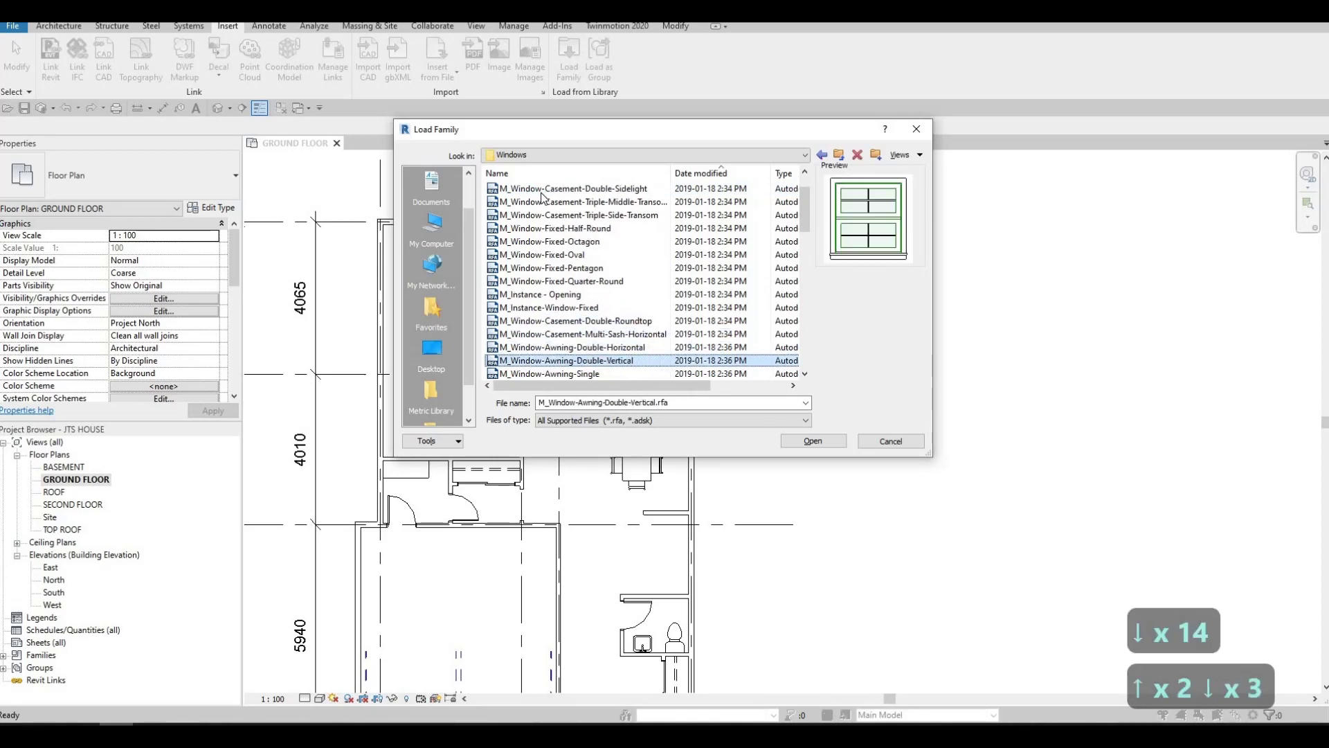
key("Down")
key("Down")
key("Down")
key("Down")
key("Down")
key("Down")
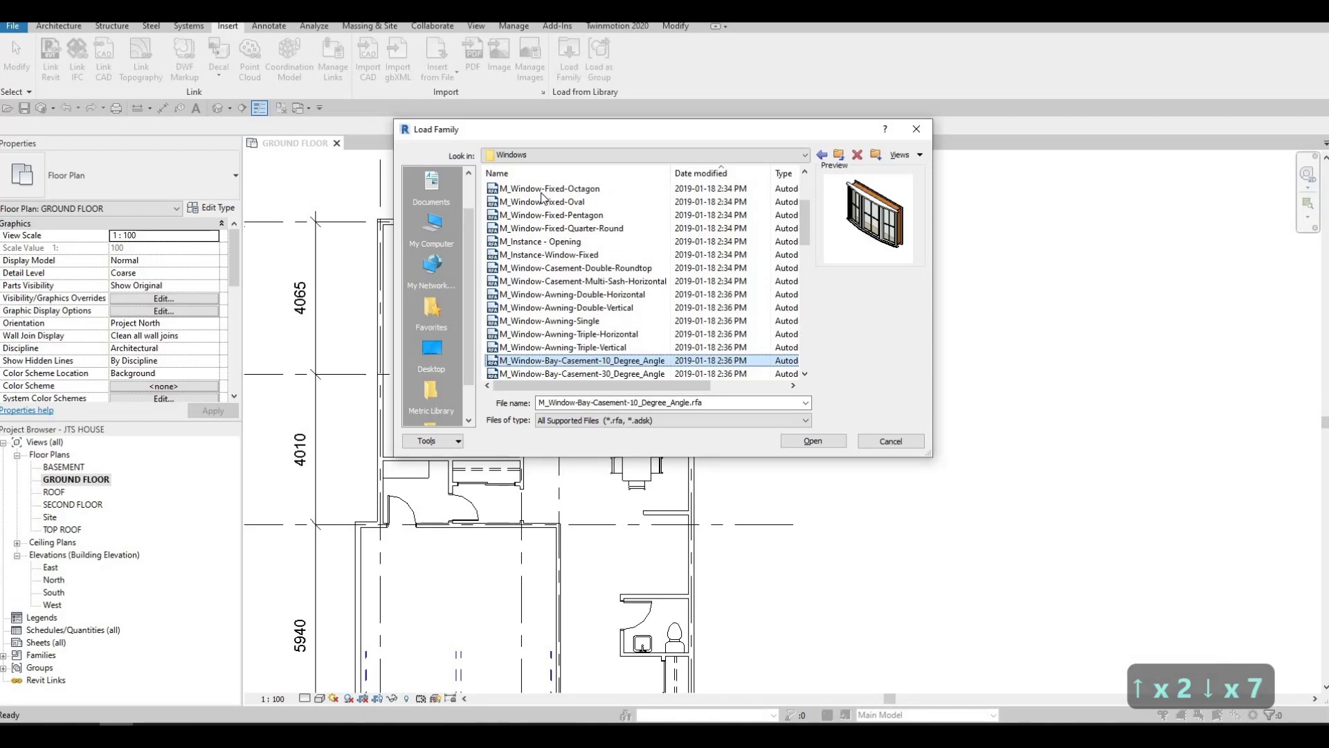
key("Down")
key("Down")
key("Down")
key("Down")
key("Down")
key("Down")
key("Down")
key("Down")
key("Down")
key("Down")
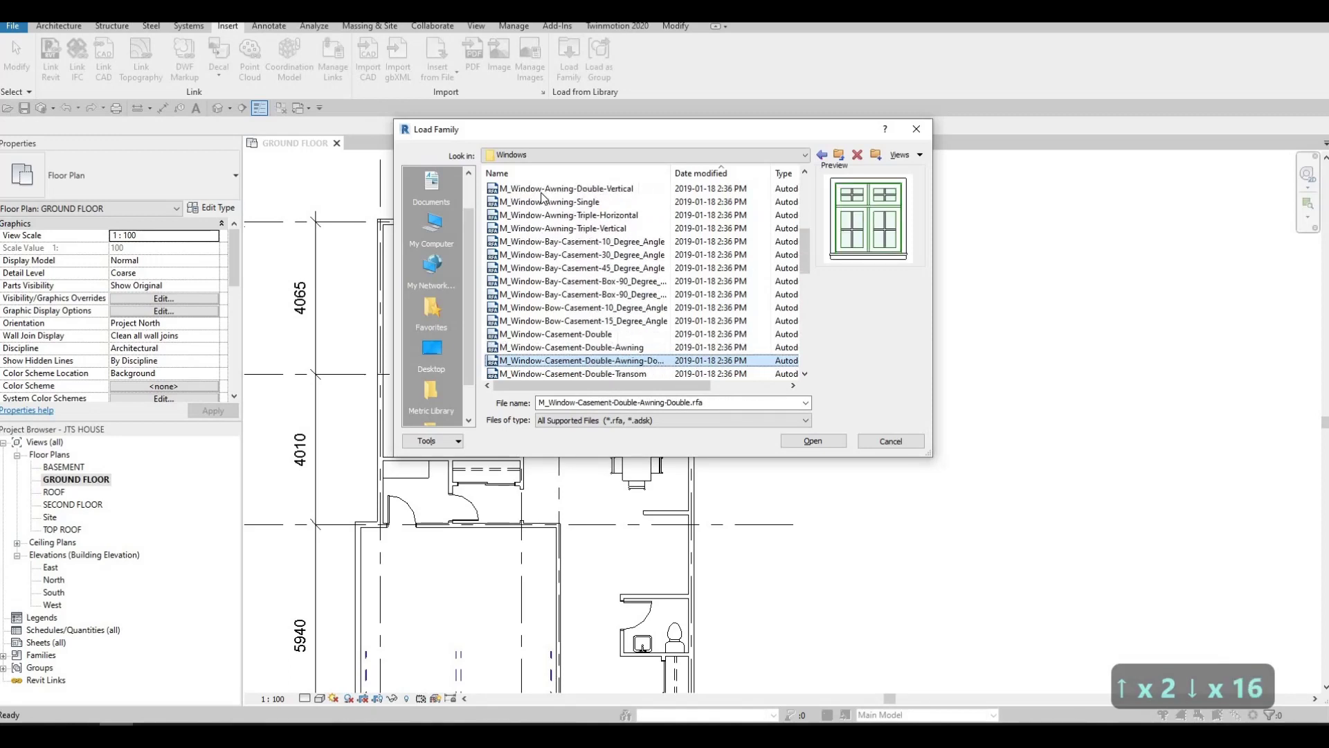
key("Up")
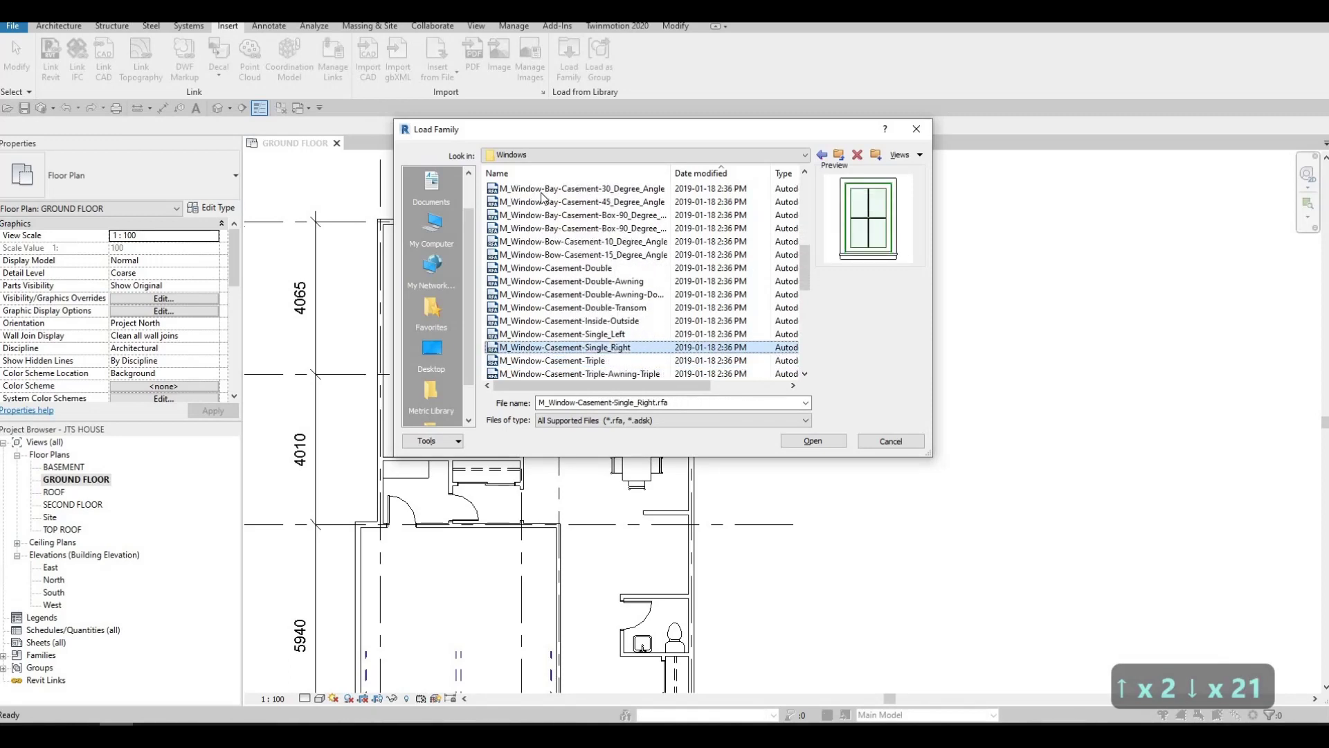
key("Down")
key("Down")
key("Up")
key("Up")
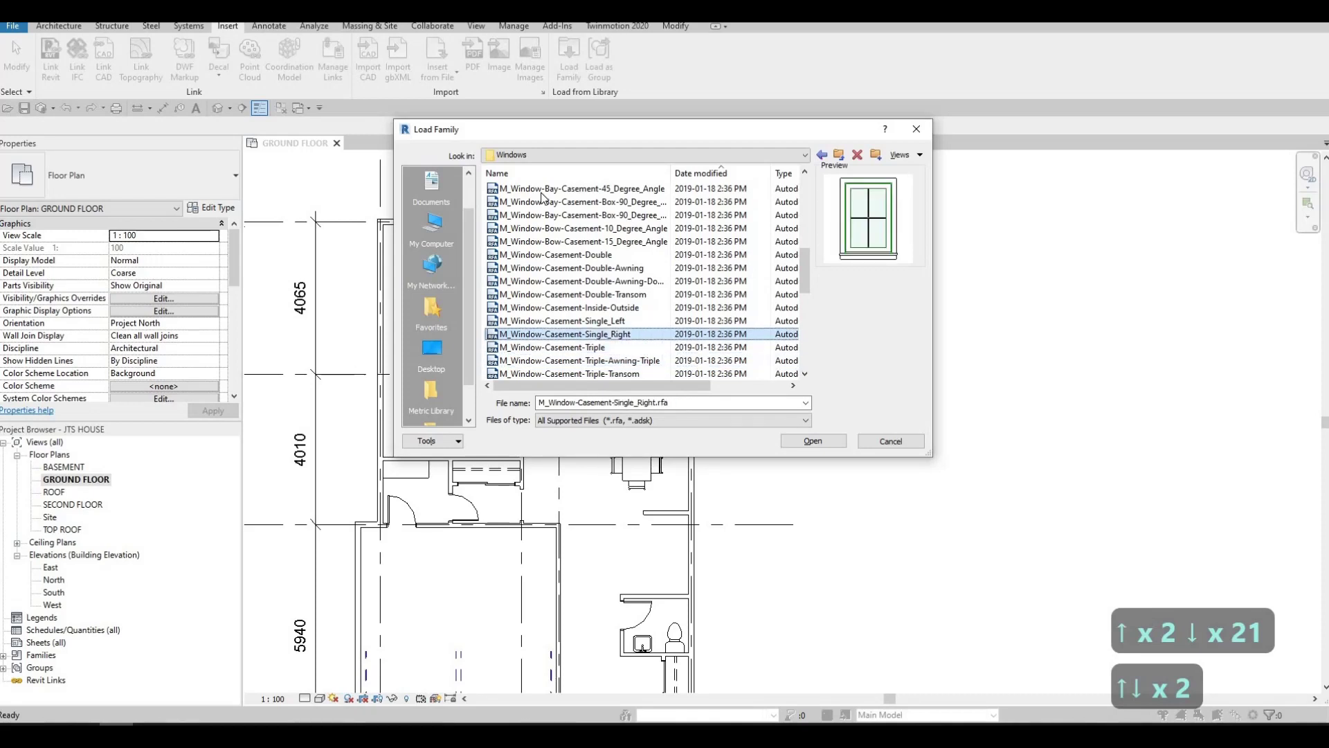
key("Down")
key("Down")
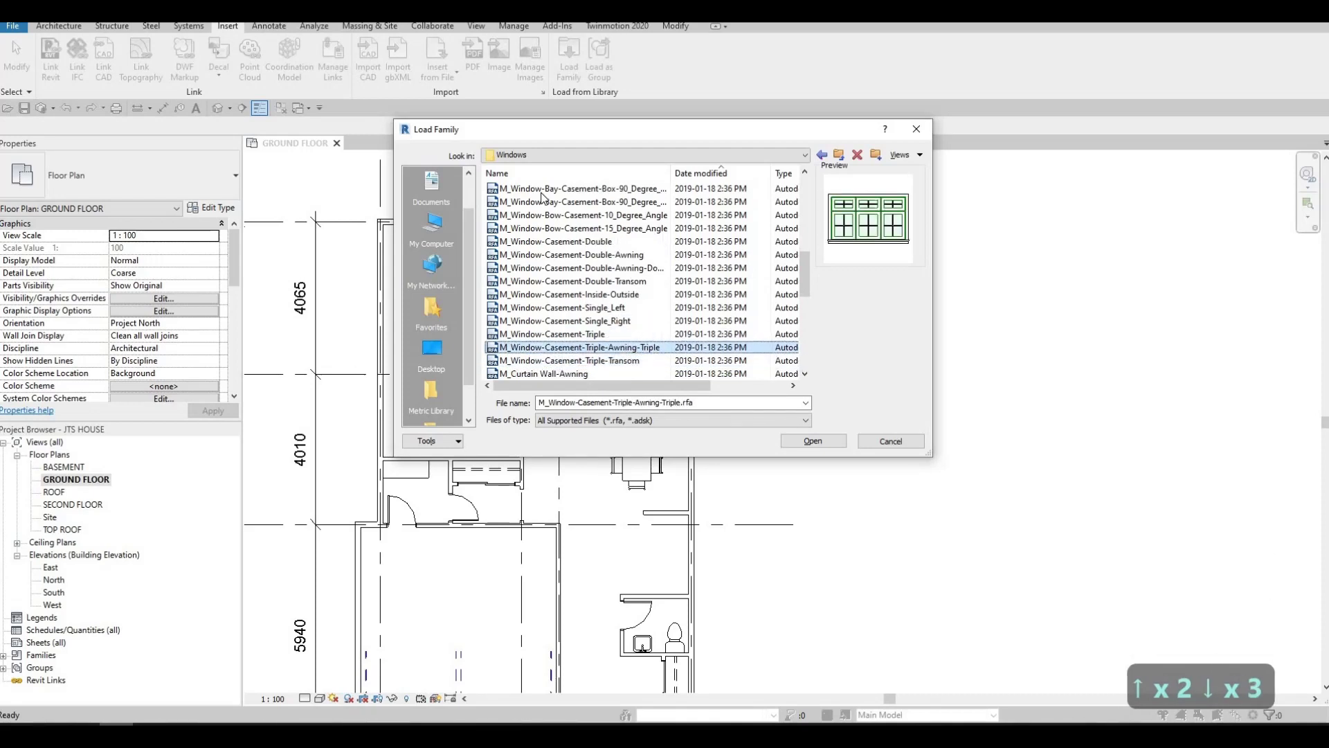
key("Down")
key("Down")
key("Down")
key("Down")
key("Down")
key("Down")
key("Down")
key("Down")
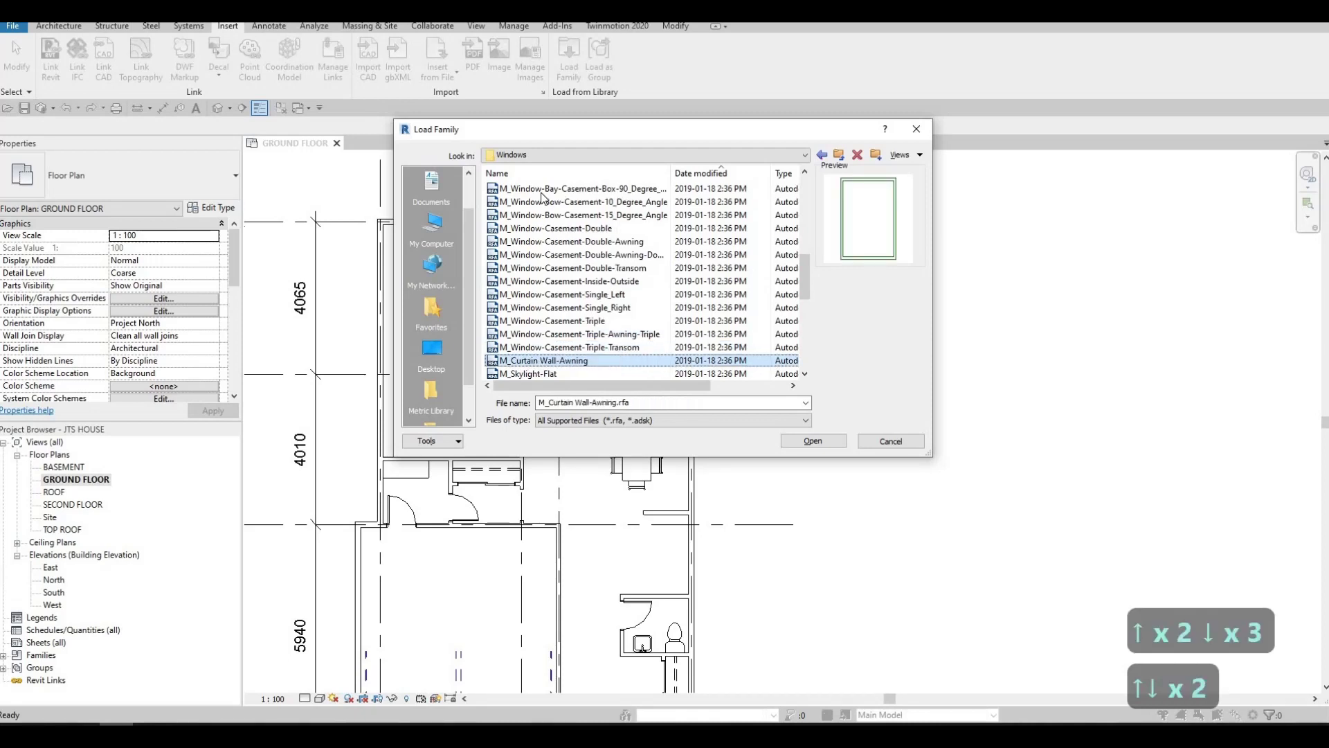
key("Up")
key("Up")
key("Up")
key("Up")
key("Up")
key("Up")
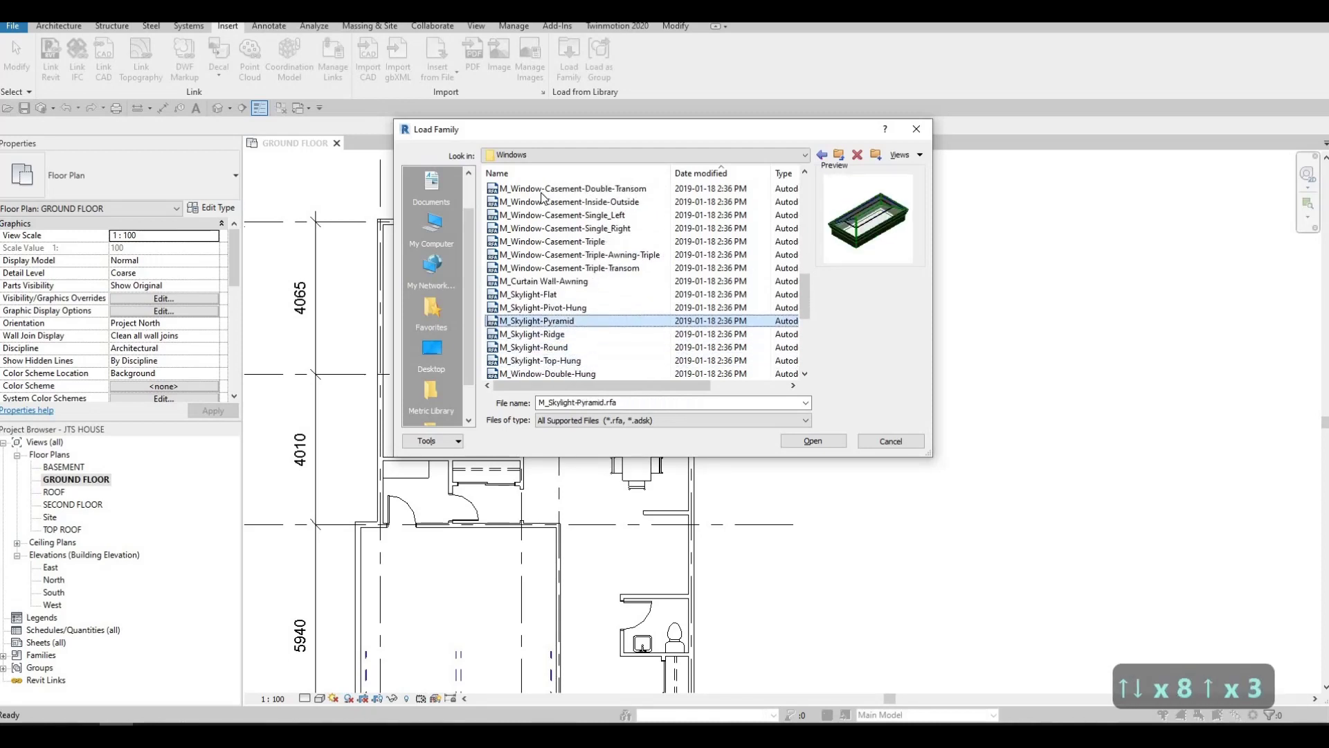
key("Up")
key("Up")
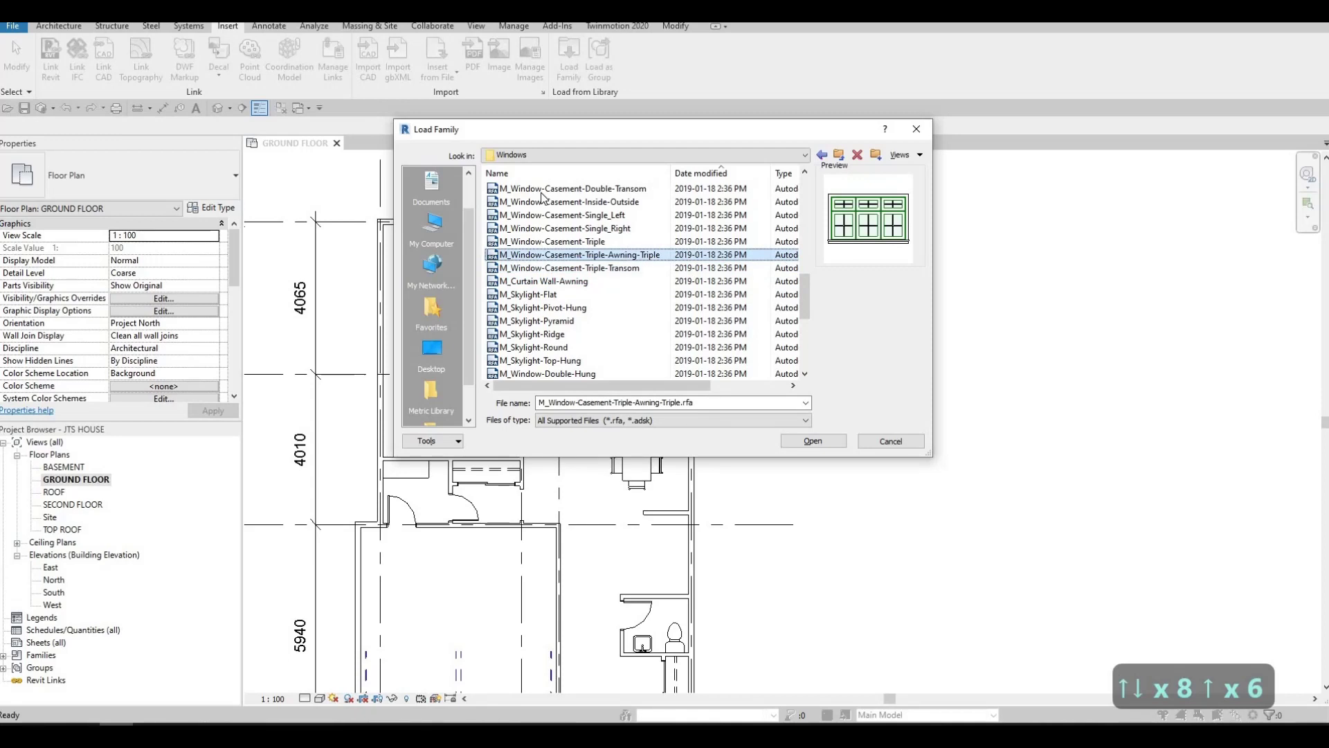
key("Up")
key("Up")
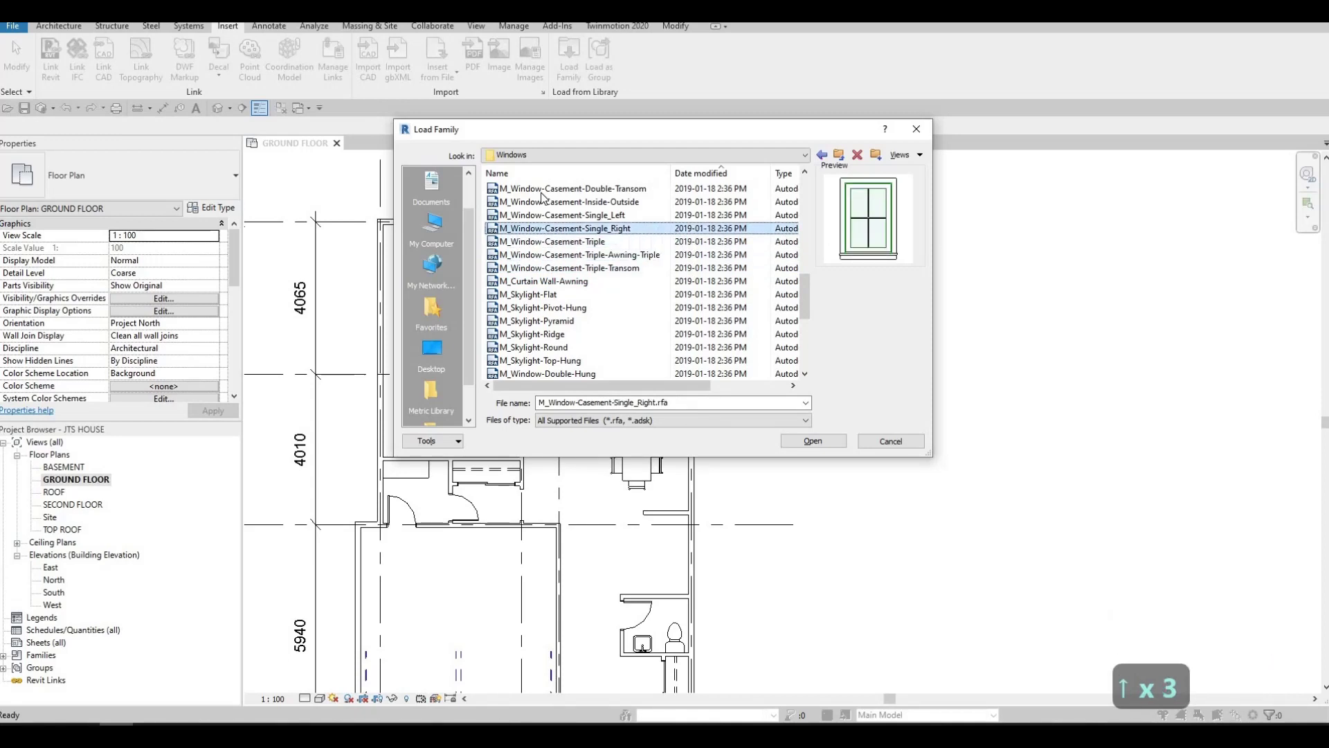
key("Down")
key("Up")
key("Up")
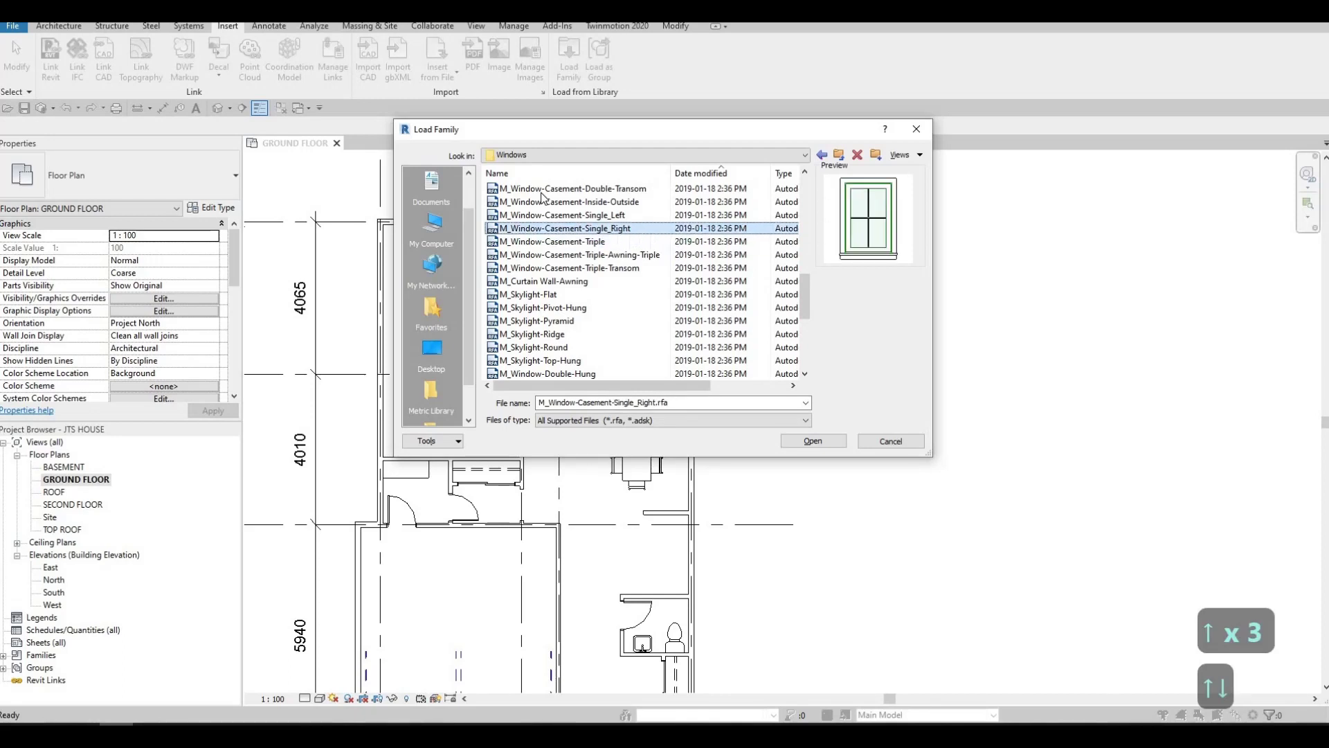
key("Down")
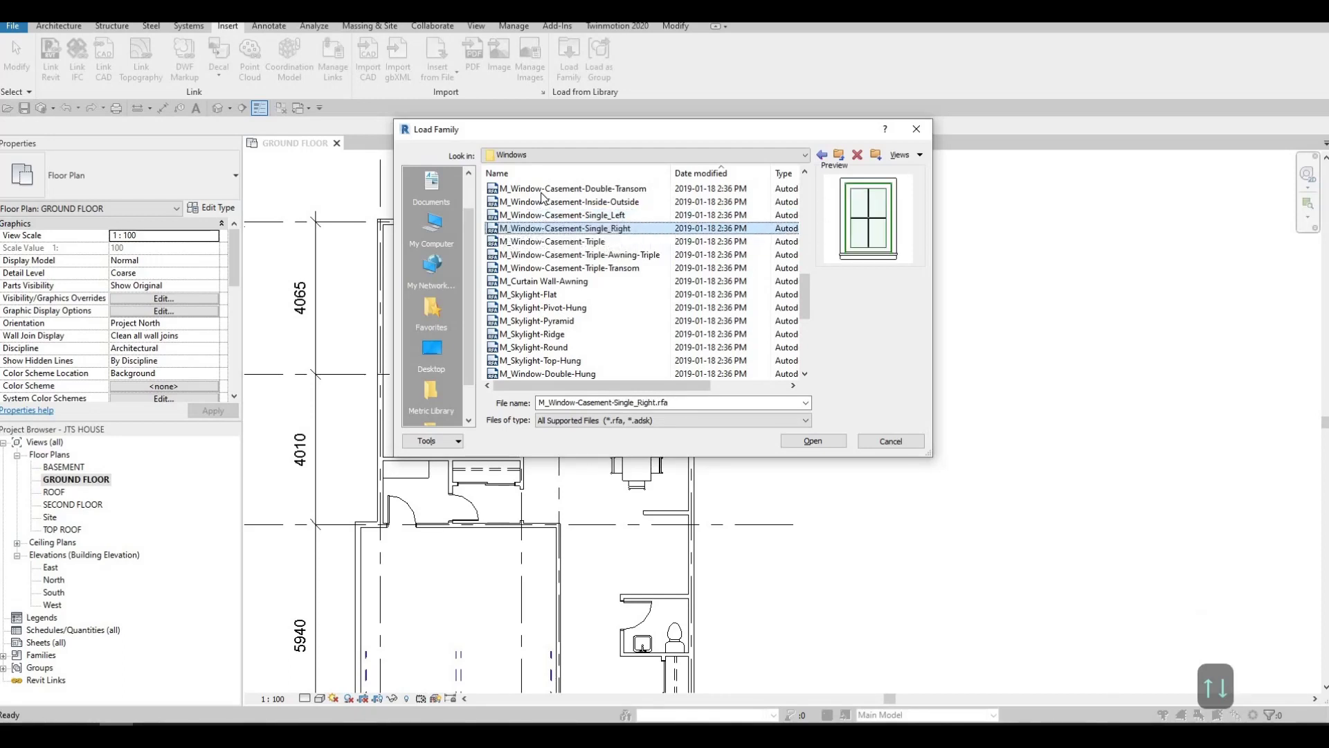
key("Up")
key("Down")
key("Up")
key("Down")
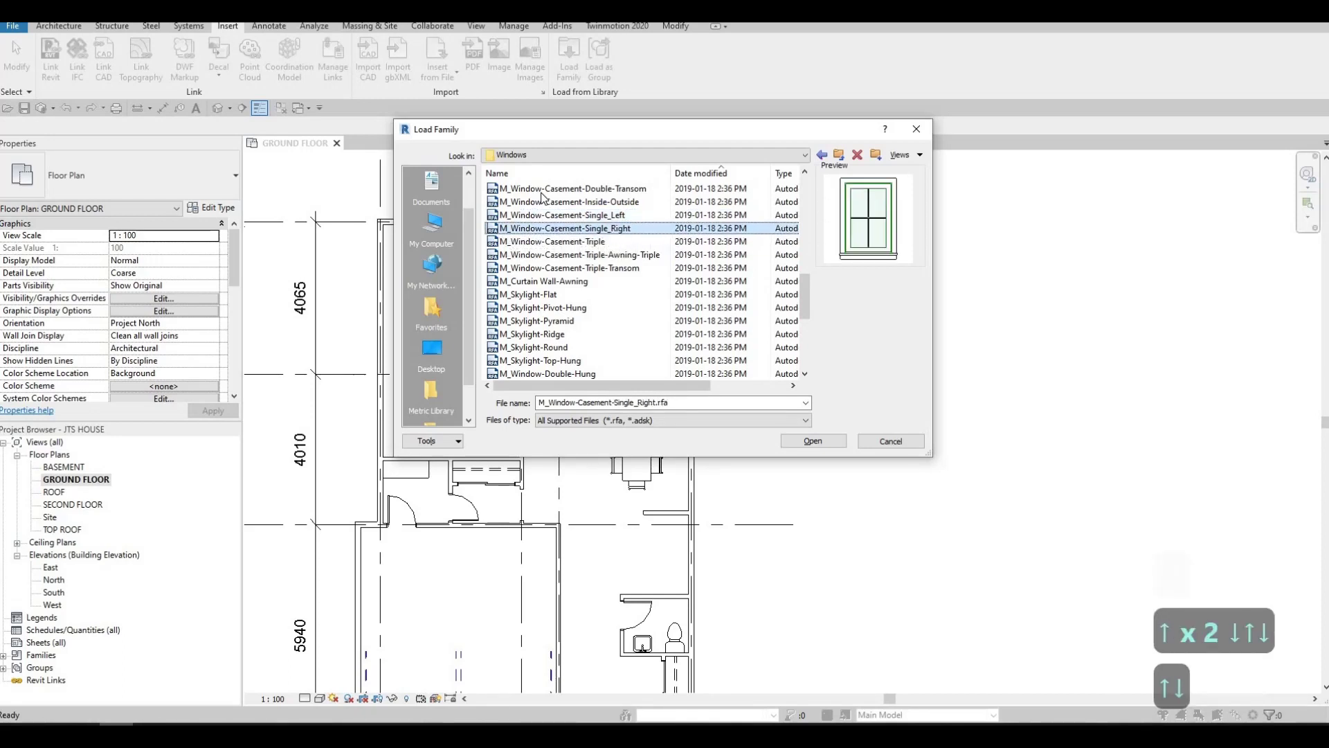
- Load the M_Window-Casement-Triple-Awning-Triple family into the project with all of its listed types
key("Down")
key("Down")
key("Down")
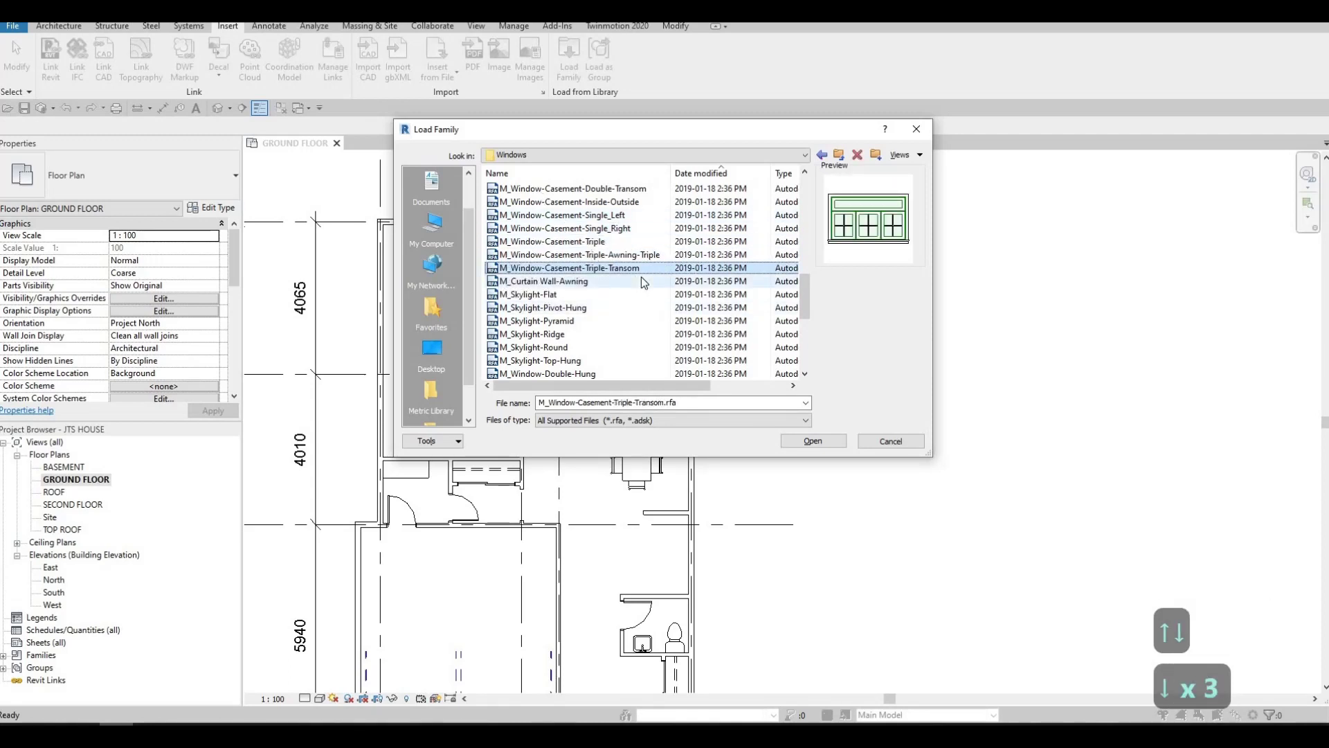
key("Up")
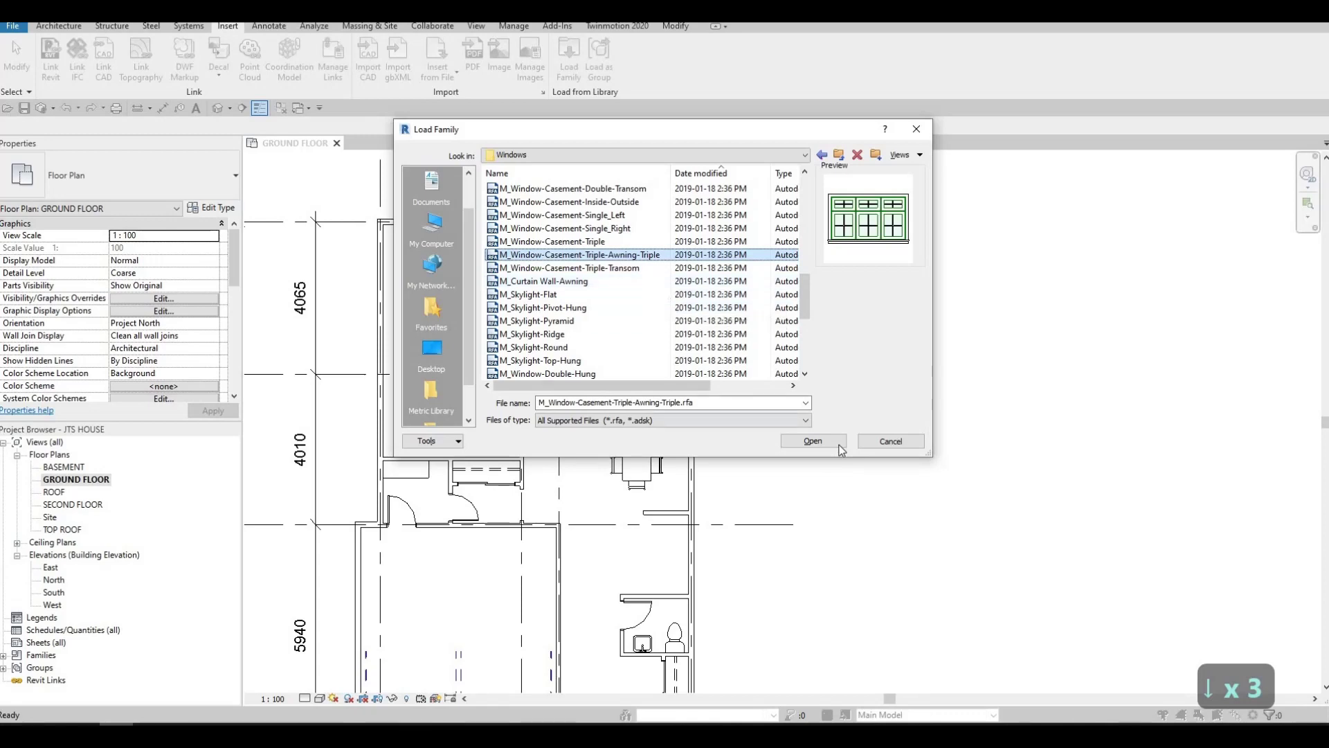
key("Return")
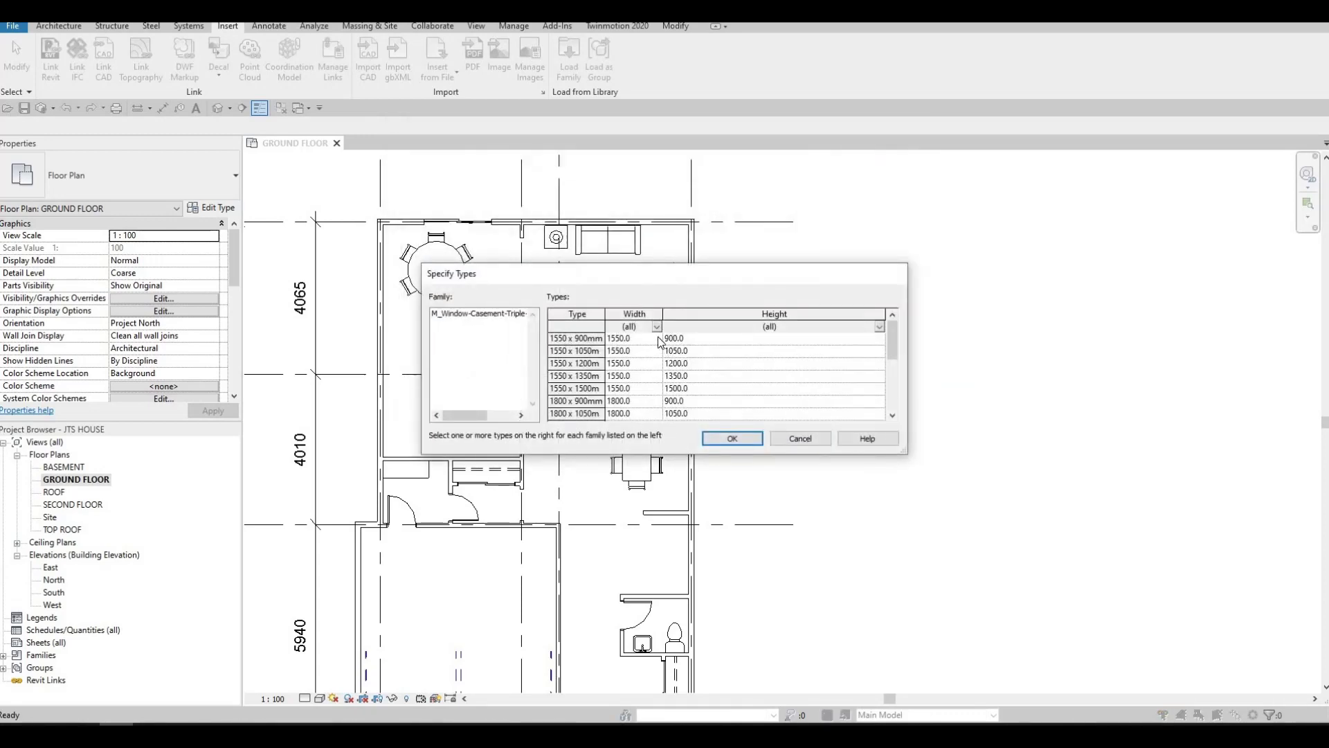
left_click(651, 338)
scroll(693, 394, "down", 3)
key("ctrl+a")
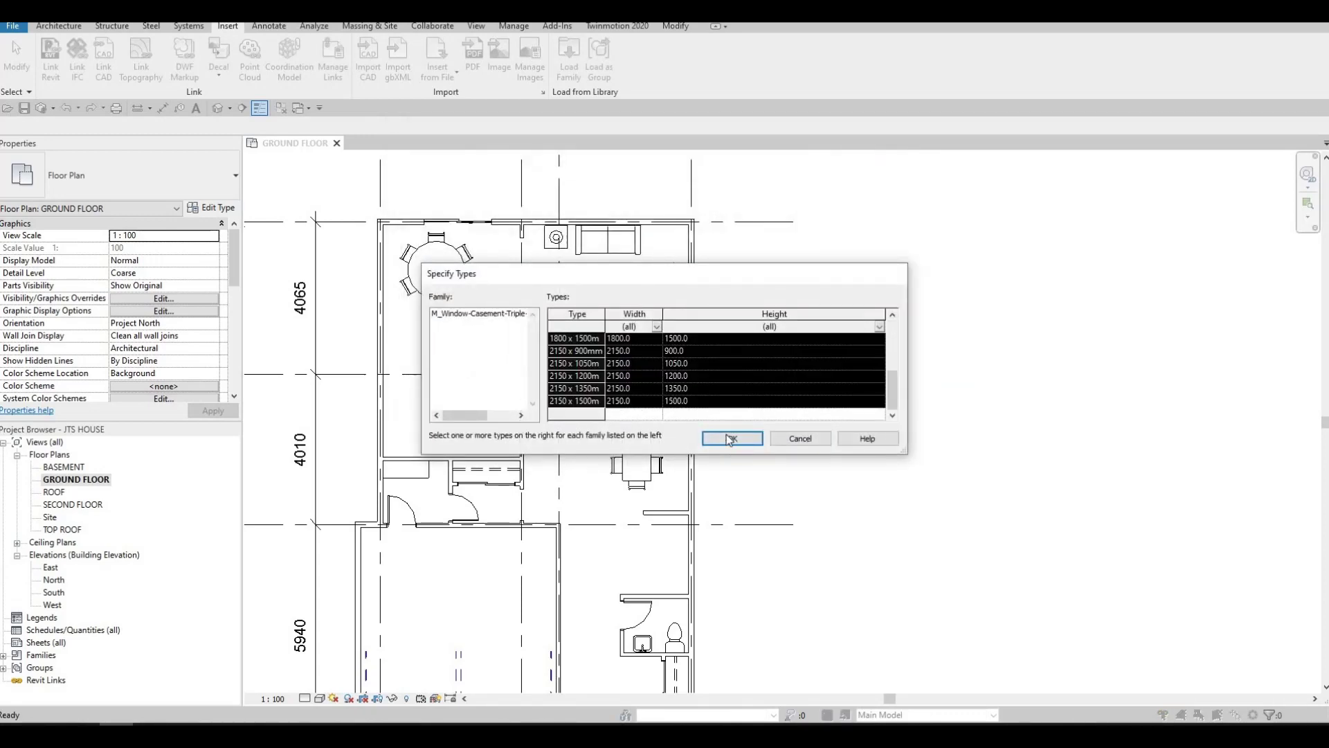
left_click(731, 438)
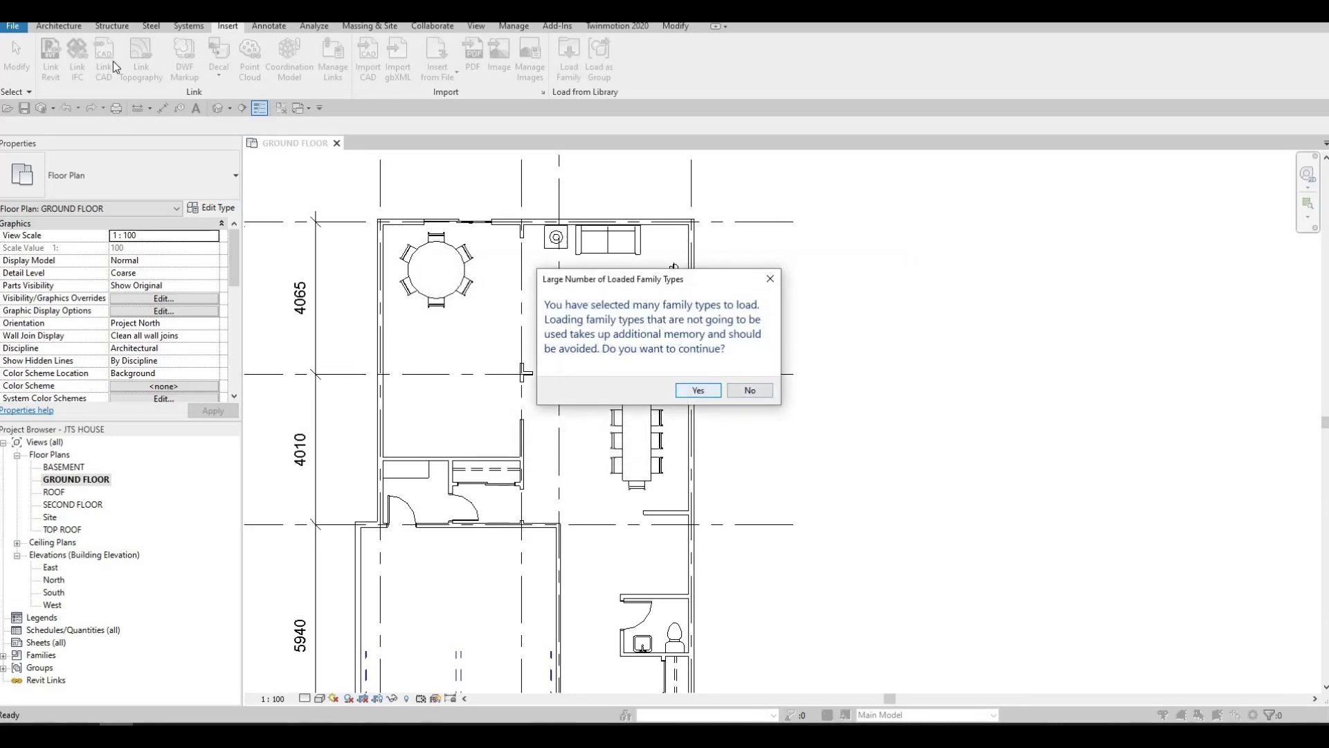
key("Return")
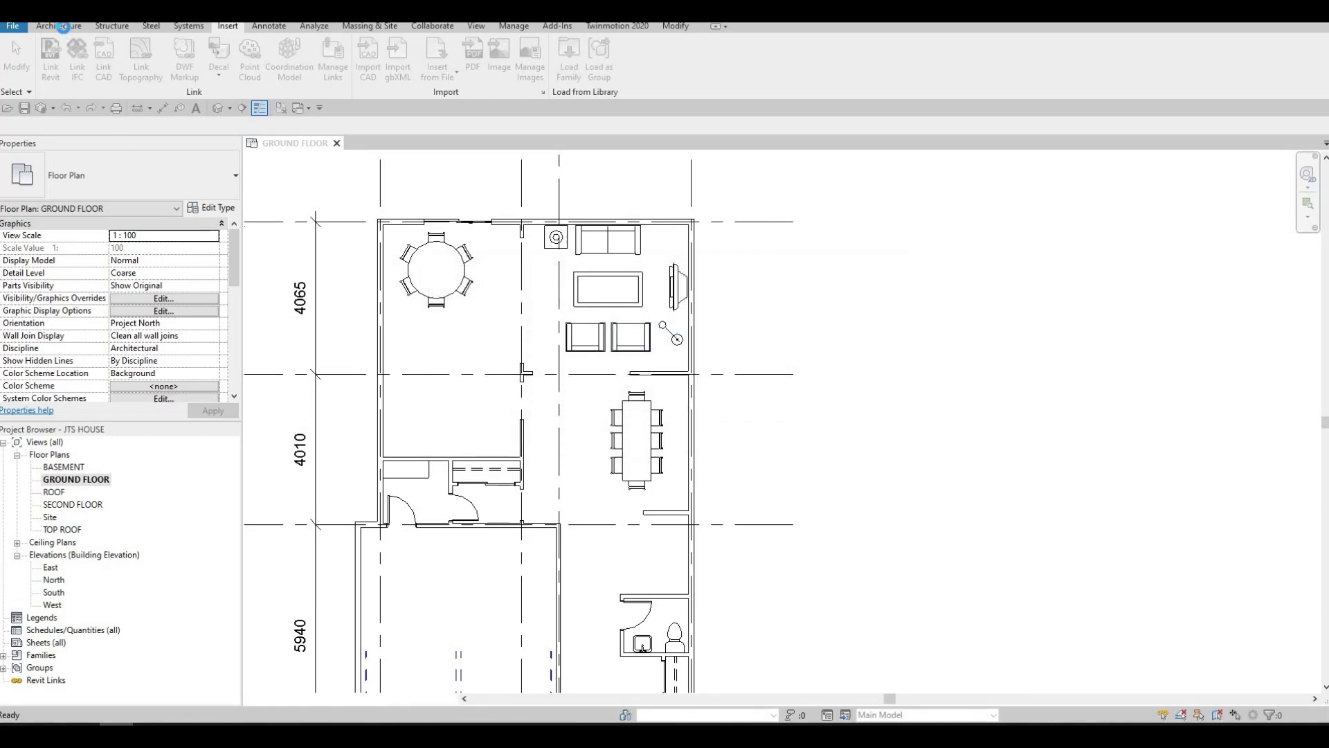
- Place a 1550 x 900mm M_Window-Casement-Triple-Awning-Triple window in the exterior wall behind the living room sofa
left_click(63, 27)
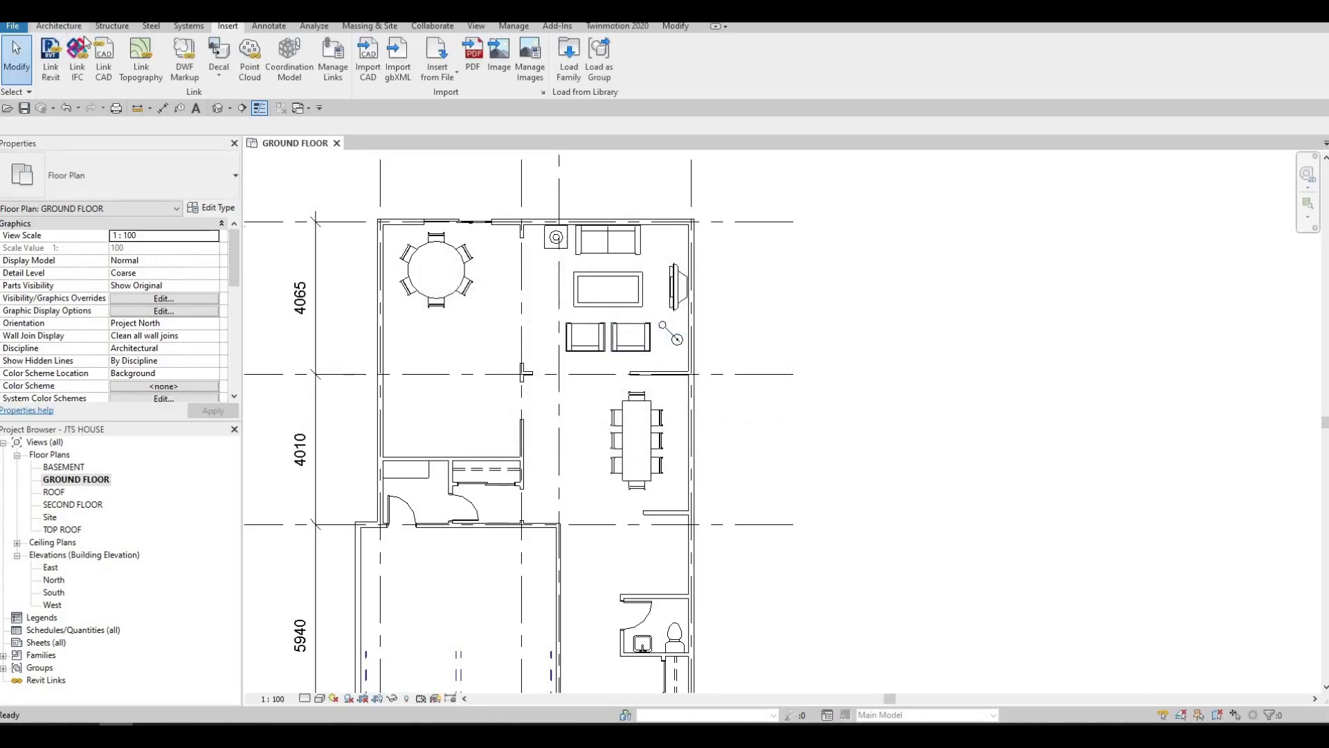
left_click(122, 66)
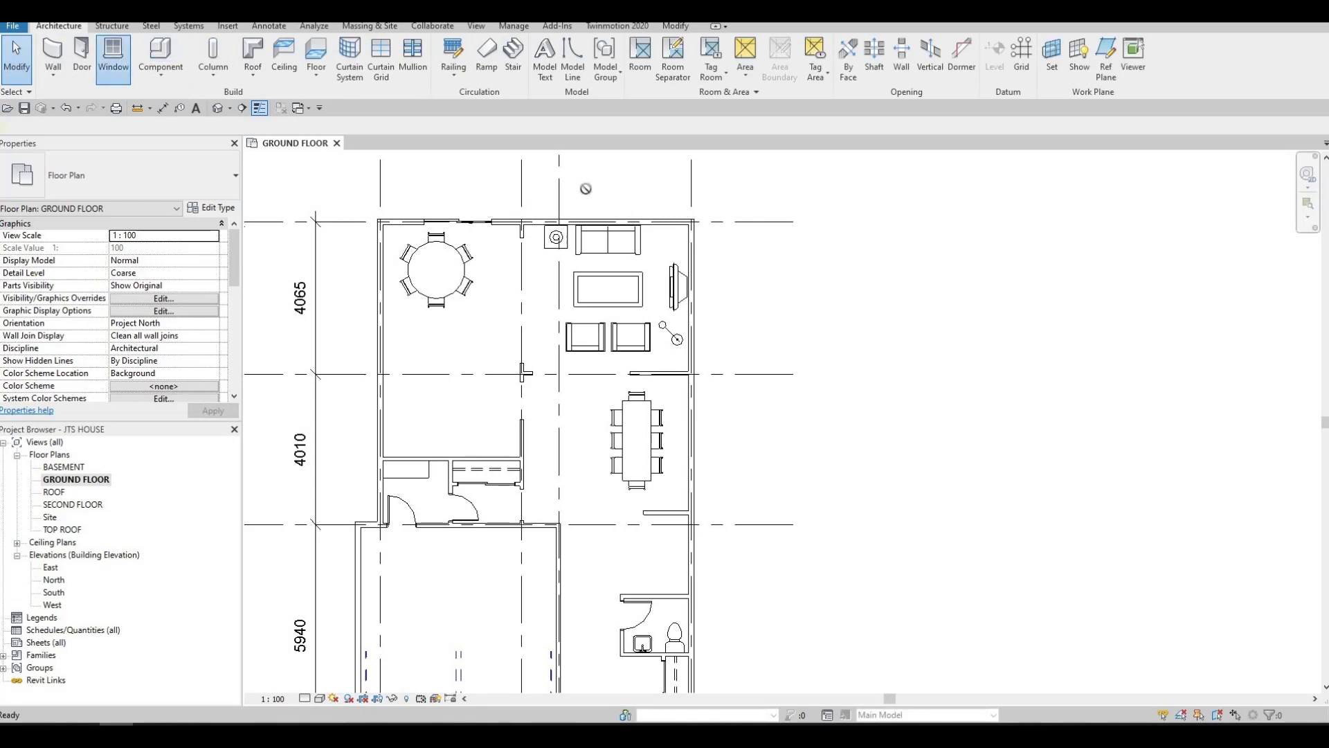
scroll(599, 203, "up", 5)
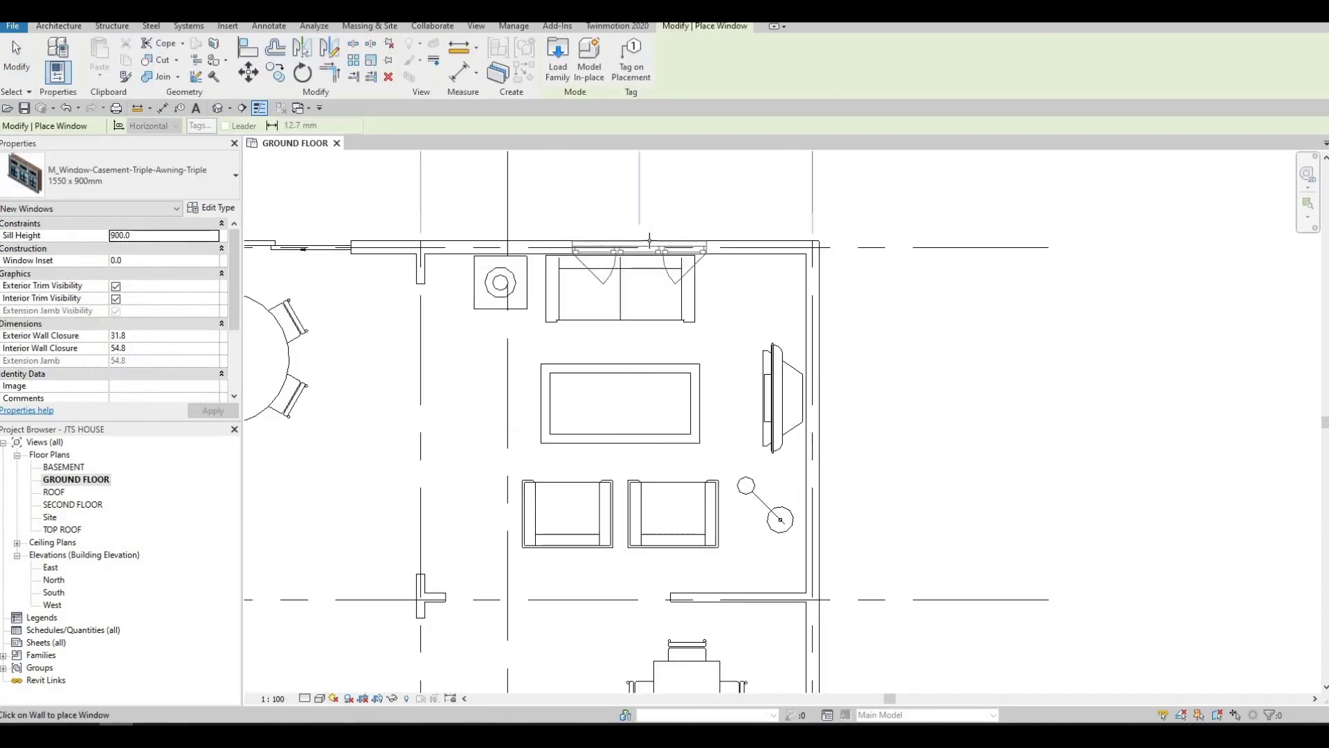
left_click(617, 266)
key("Escape")
key("Escape")
key("Escape")
- Change the window behind the sofa to the 2150 x 1500mm type of the same family
left_click(622, 246)
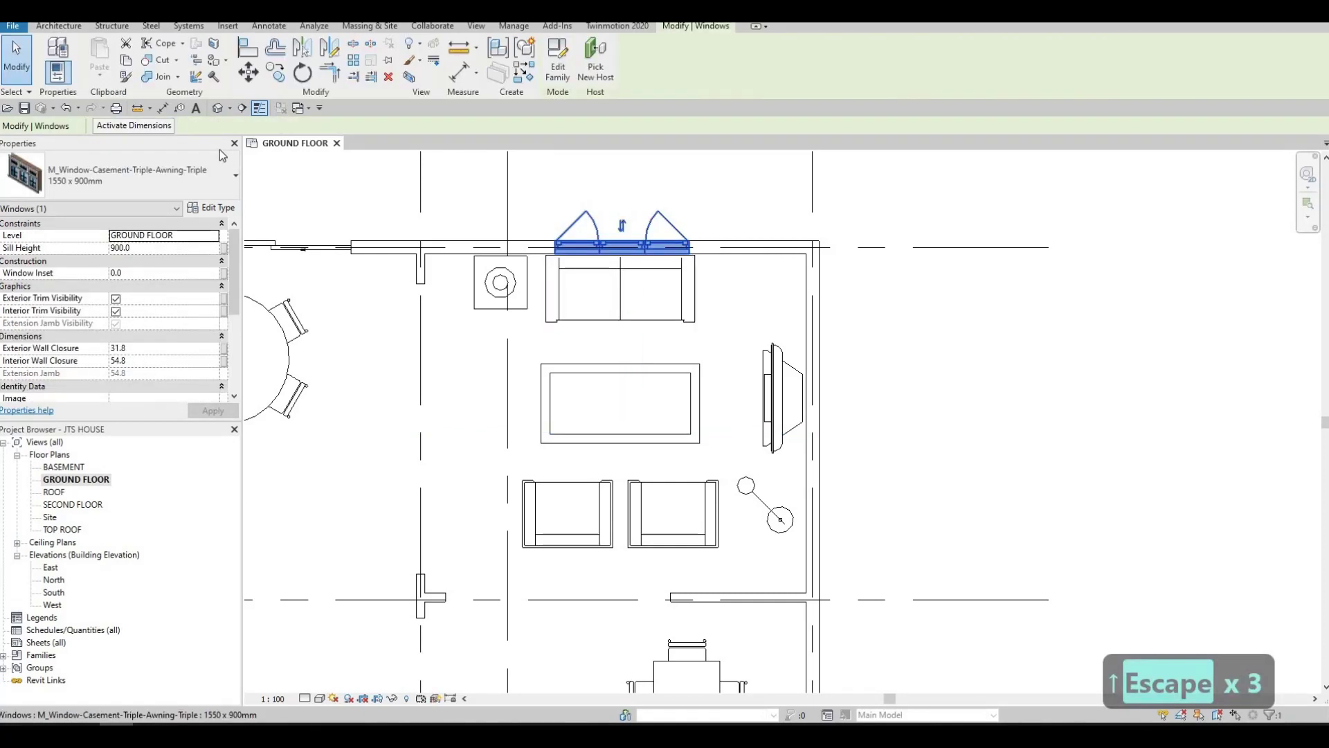
left_click(186, 185)
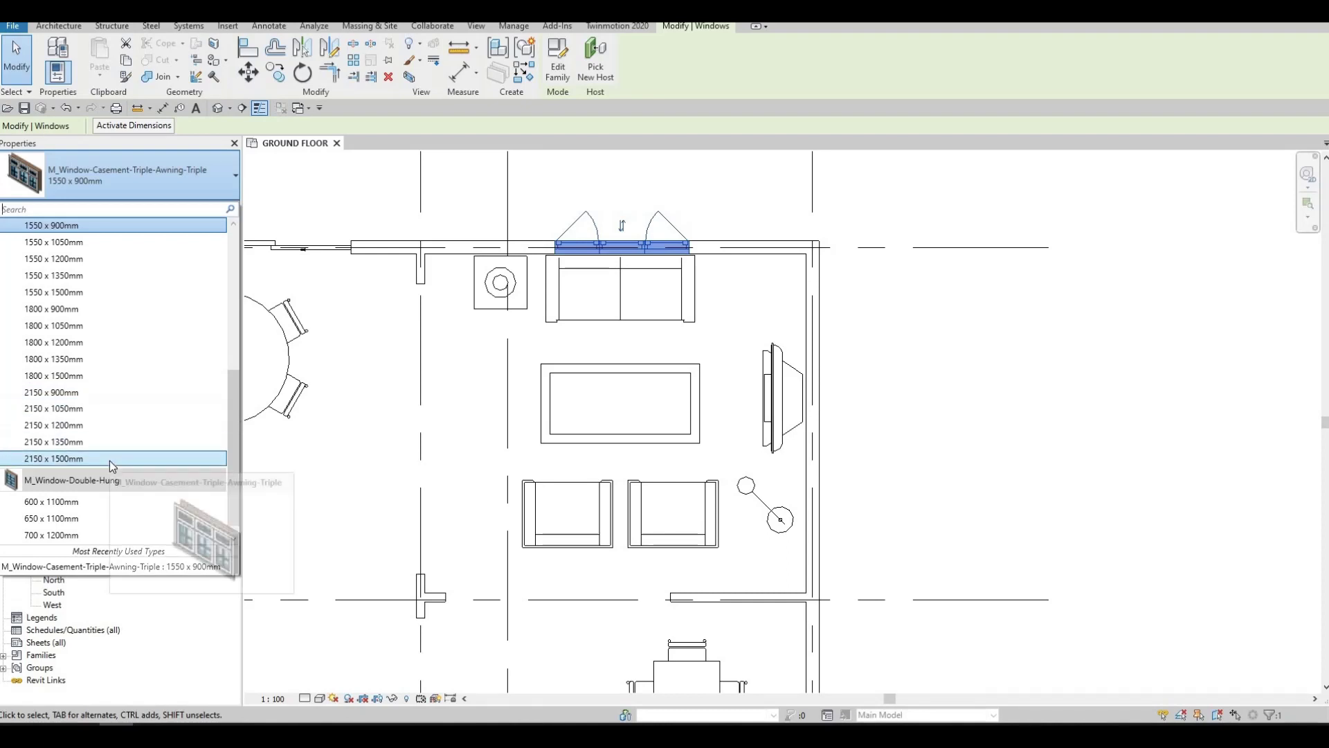
key("Escape")
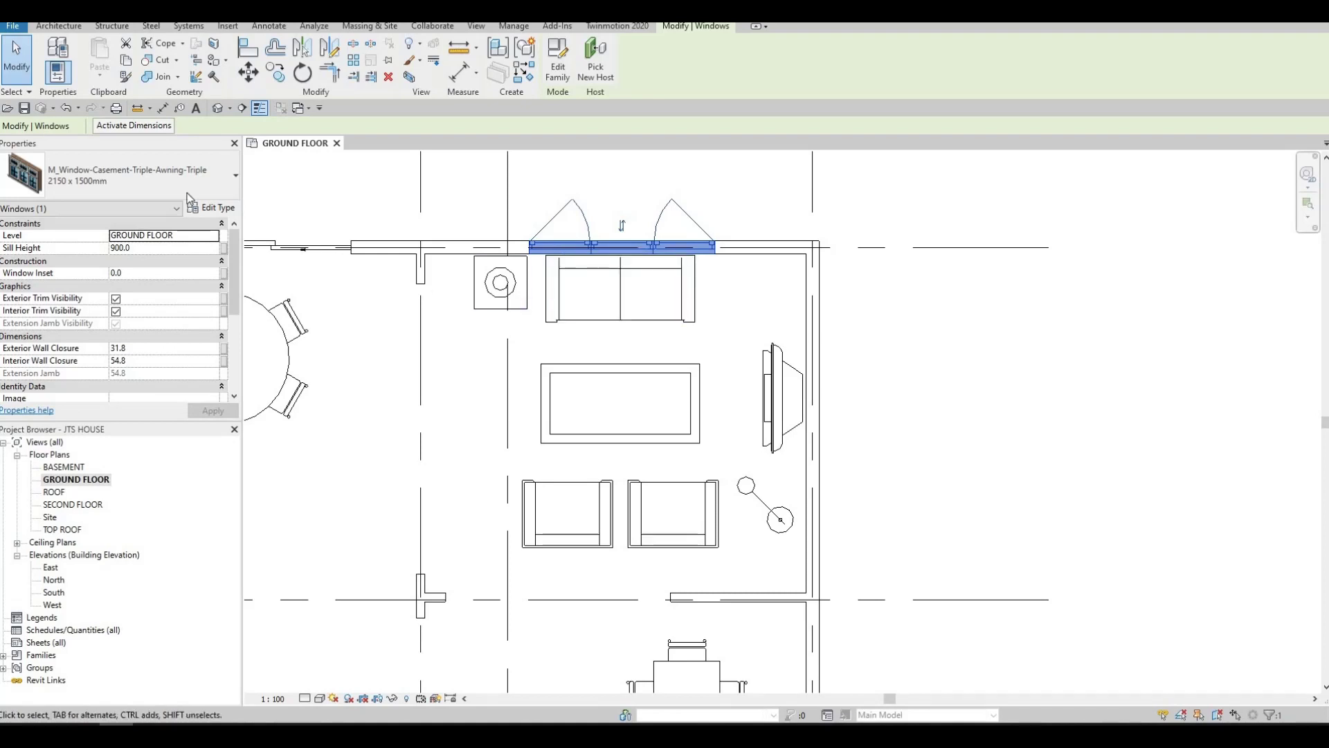
- Try the M_Window-Double-Hung 600 x 1100mm type on the window behind the sofa and undo the change
left_click(133, 188)
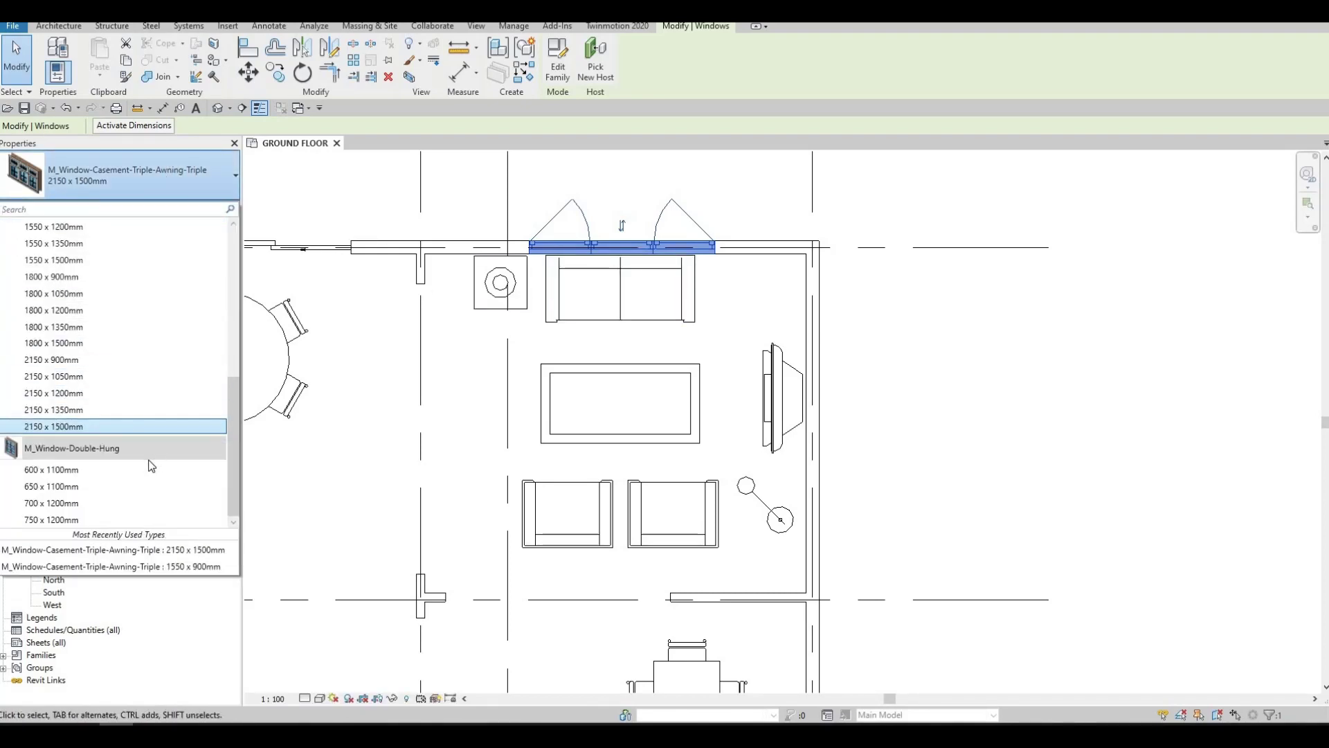
left_click(94, 471)
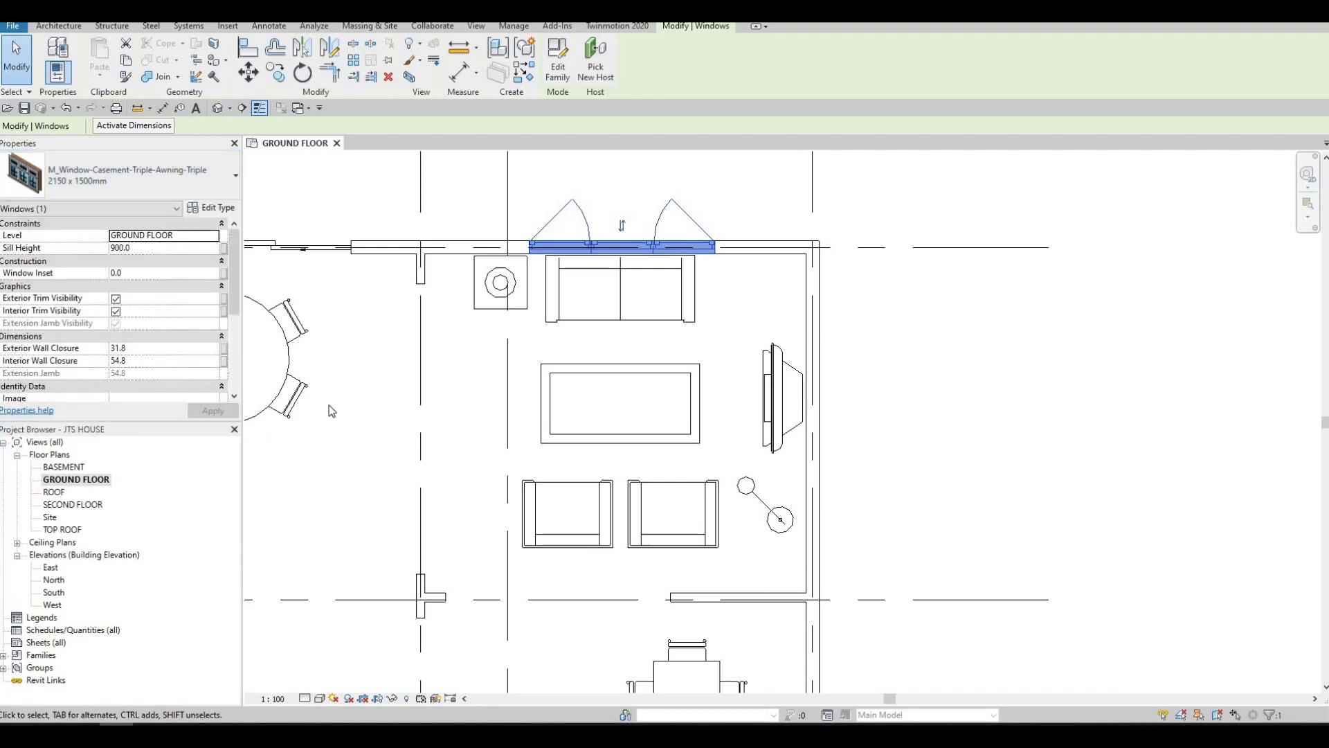
key("Escape")
key("Escape")
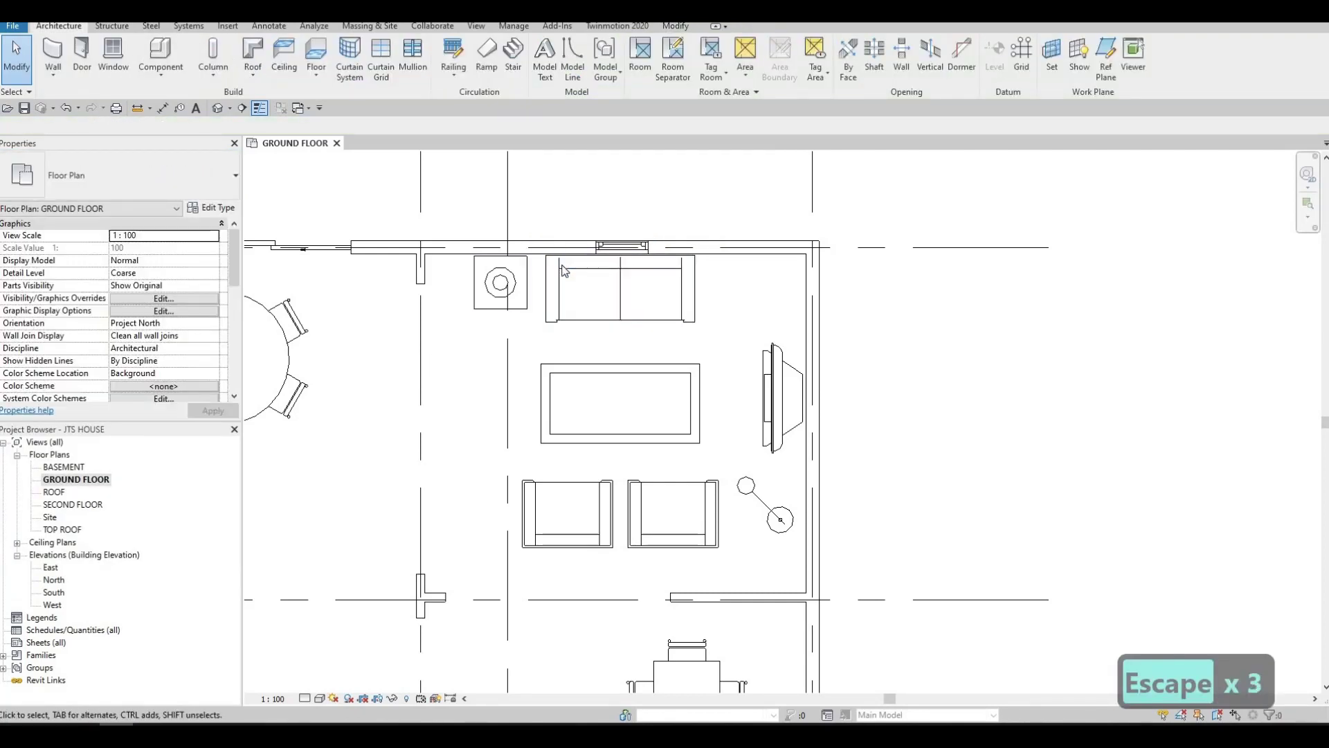
key("ctrl+z")
key("Escape")
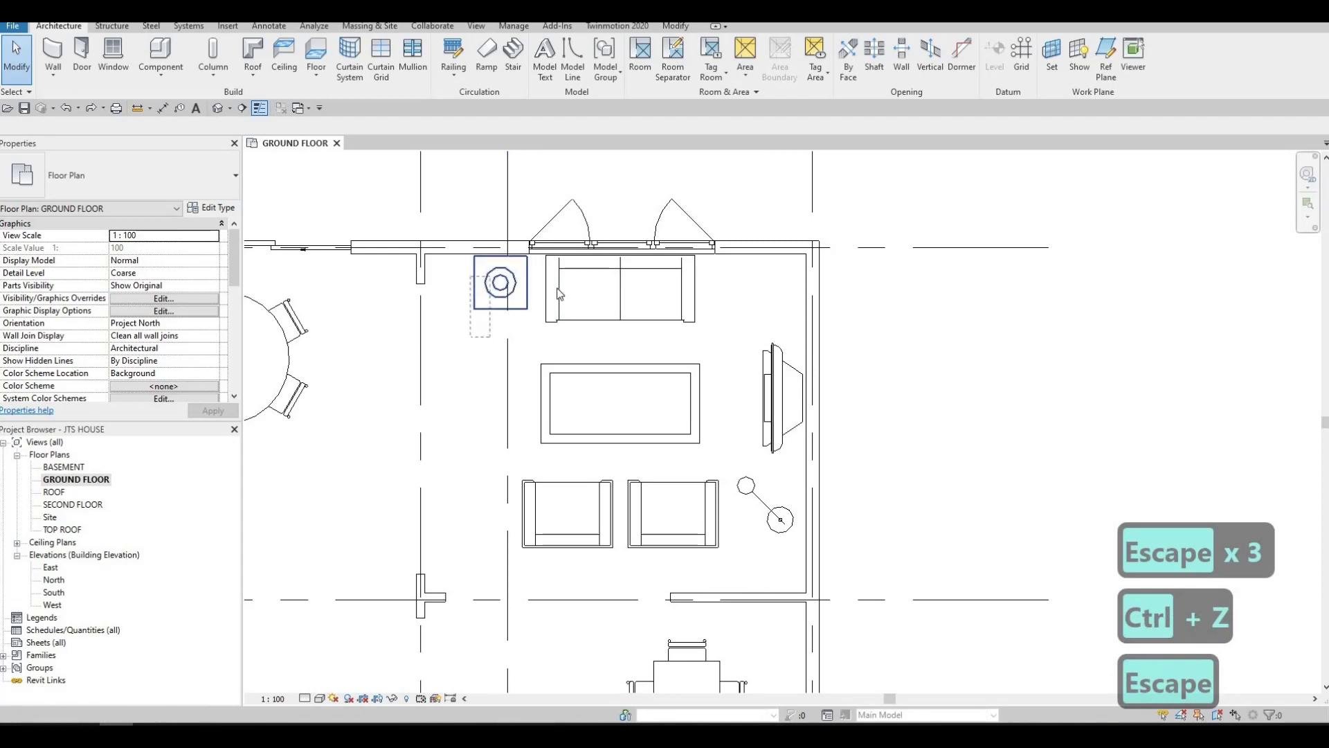
- Copy the end table with its lamp horizontally to the opposite side of the living room sofa
left_click(500, 282)
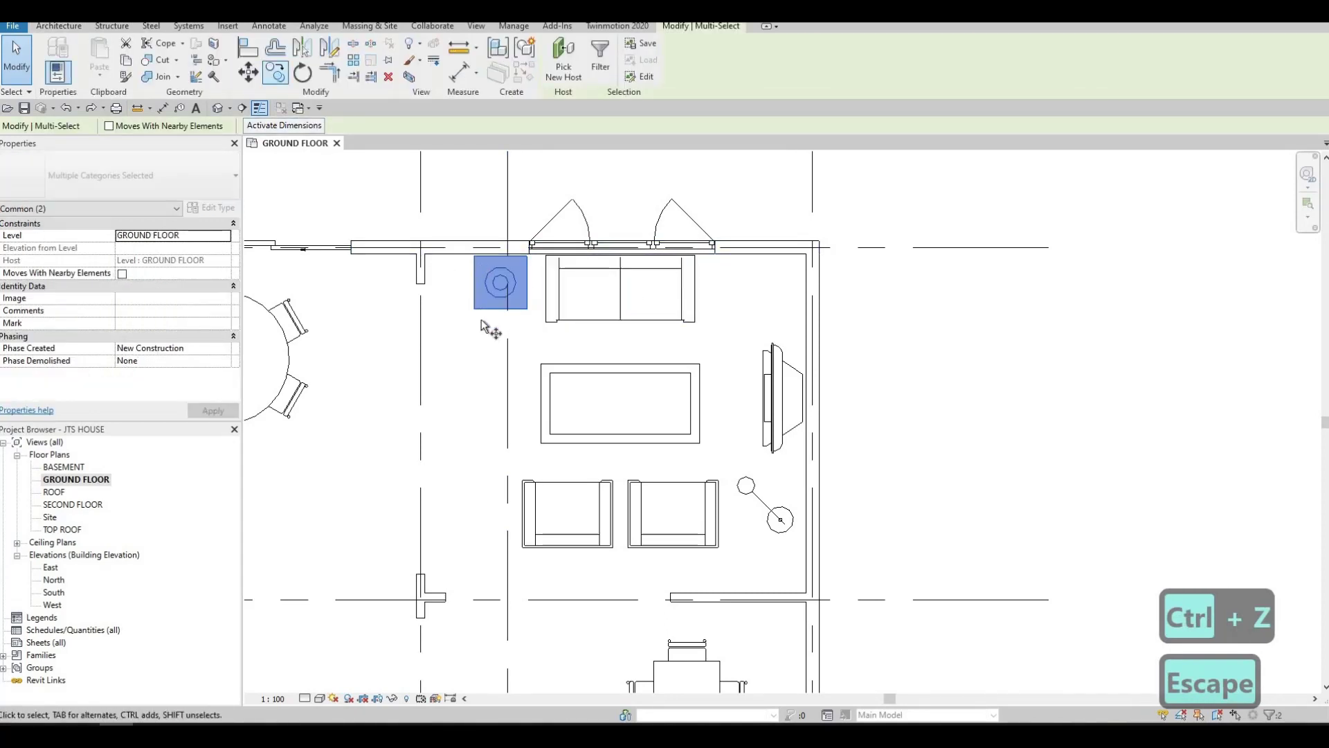
key("c")
key("o")
left_click(501, 309)
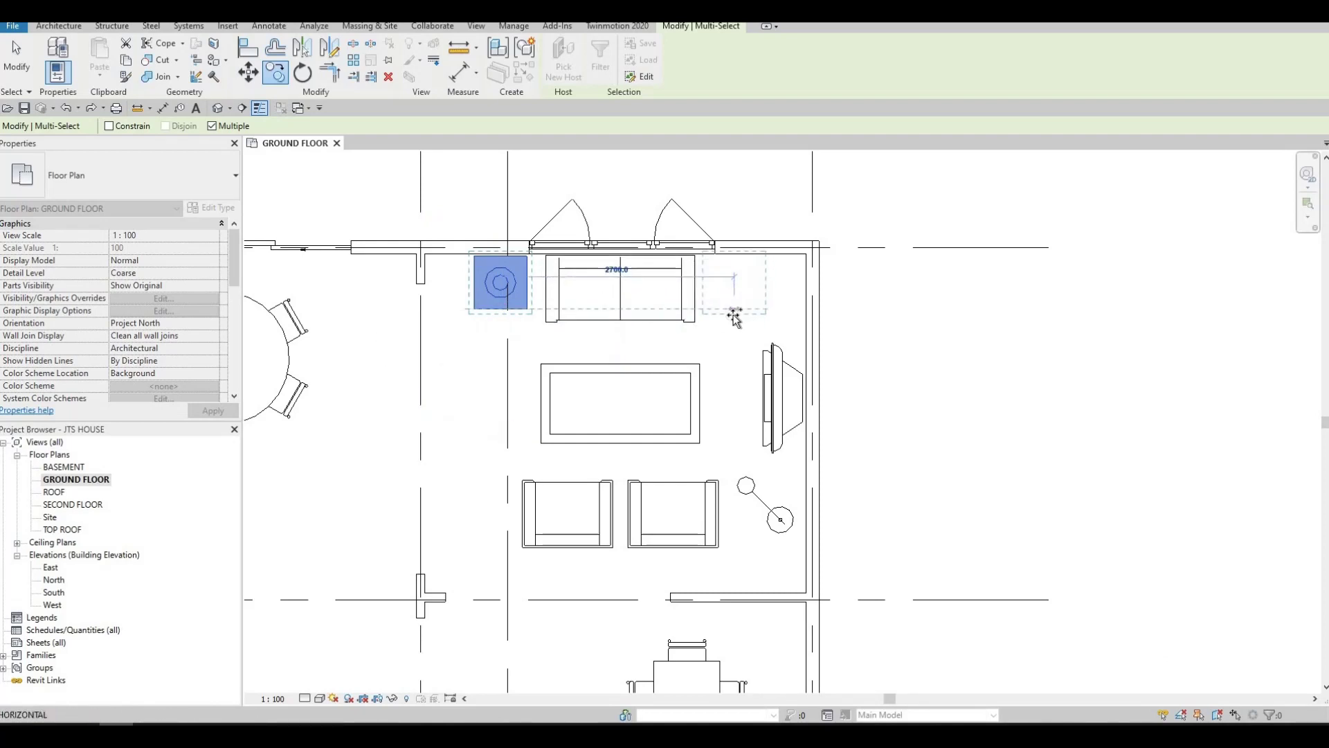
left_click(734, 353)
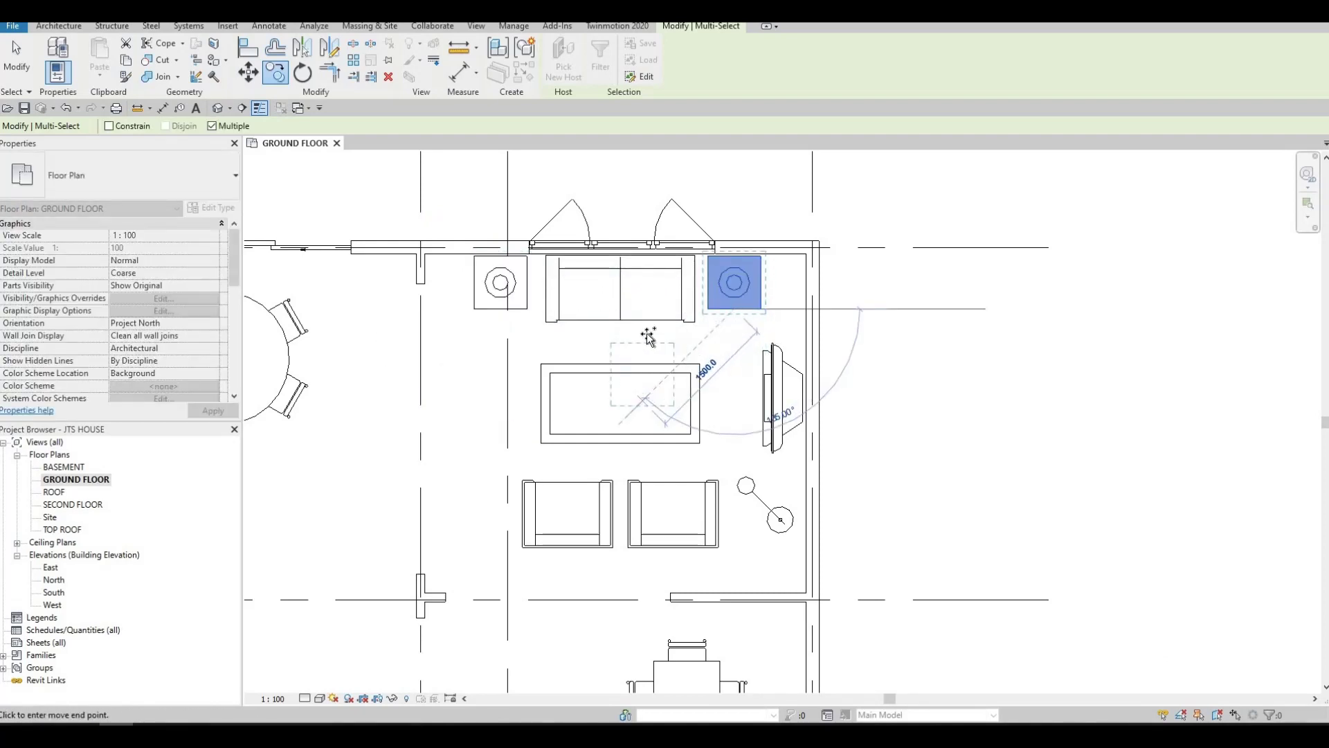
key("Escape")
key("Escape")
key("Escape")
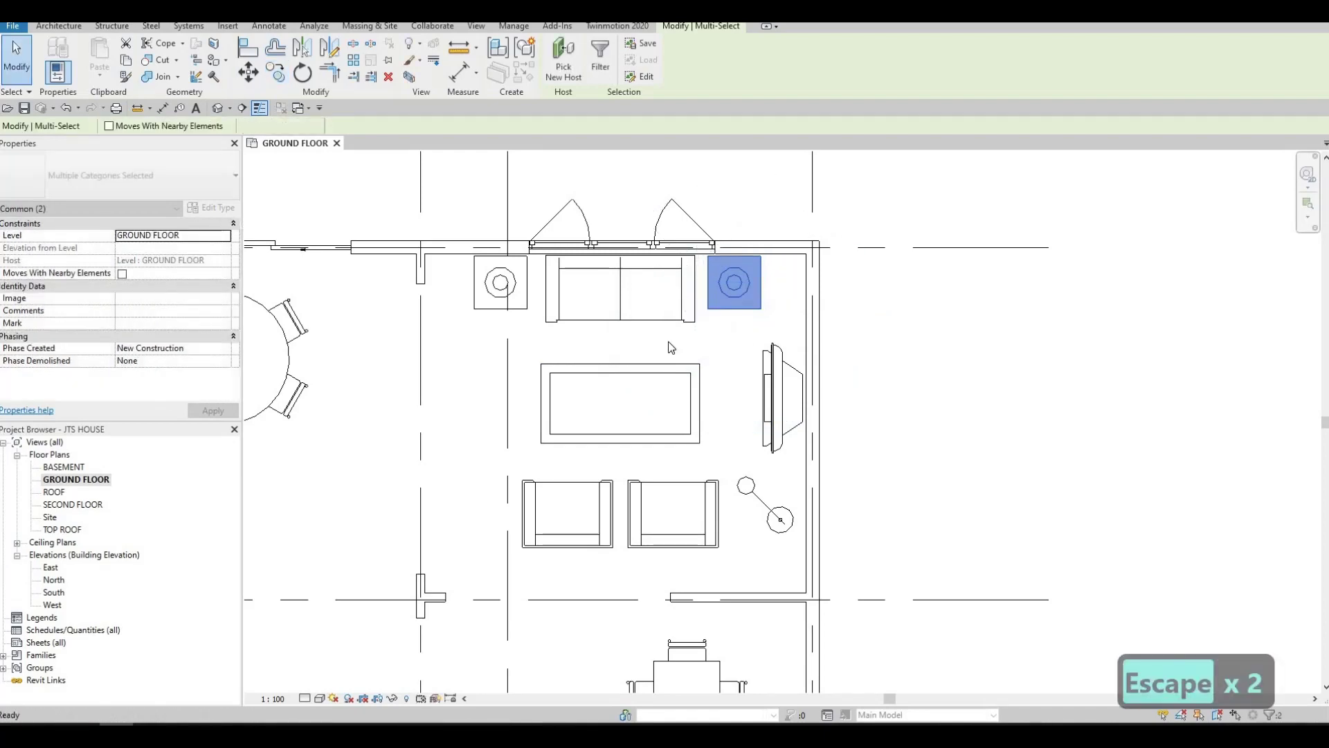
- Browse the Windows family library and open the M_Window-Casement-Single_Left family for loading
middle_click_drag(653, 390, 663, 383)
scroll(662, 382, "down", 2)
middle_click_drag(637, 300, 657, 335)
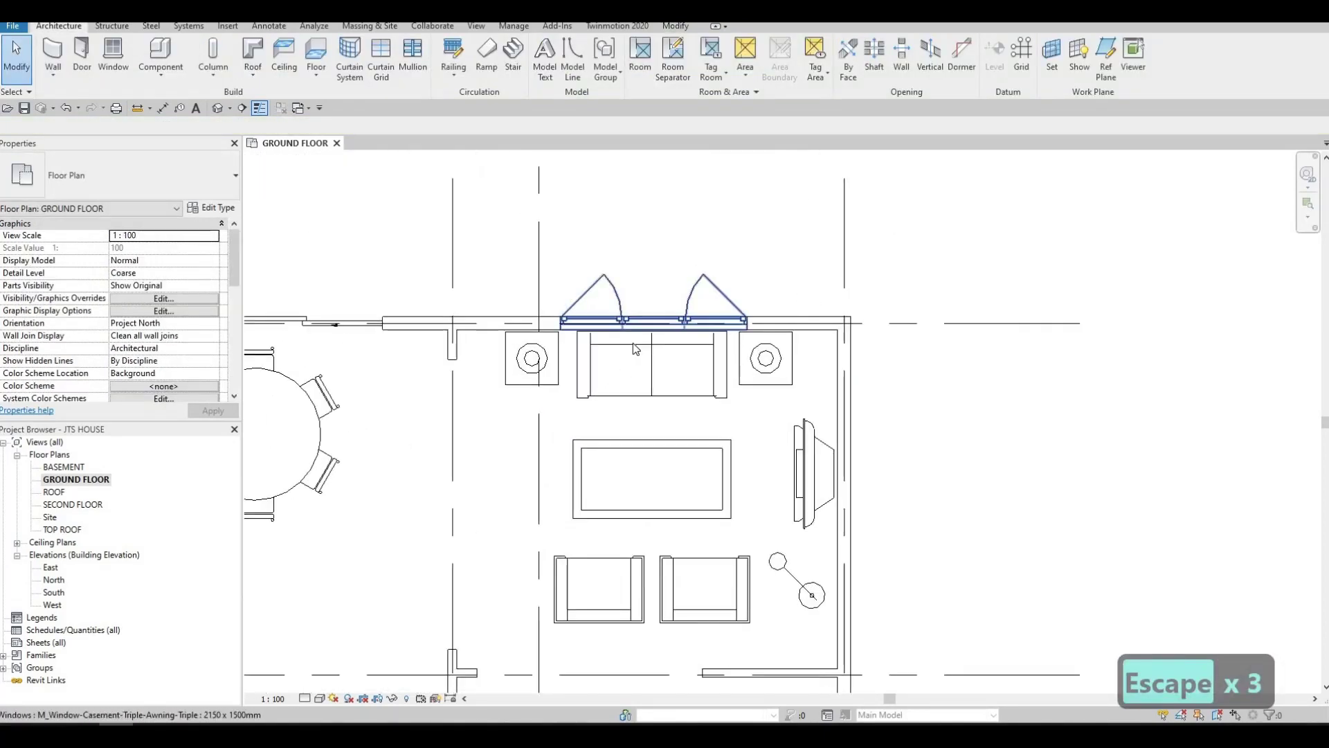
middle_click_drag(468, 319, 446, 310)
scroll(447, 310, "down", 1)
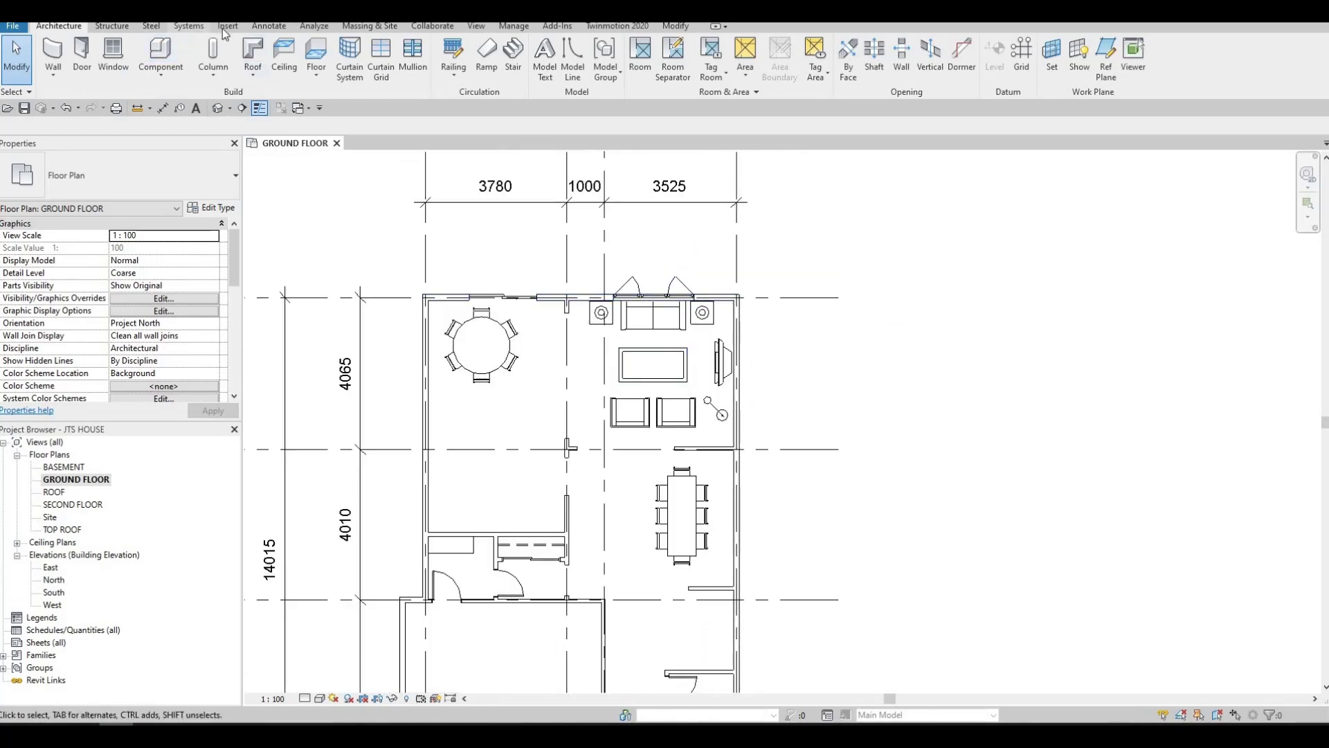
scroll(561, 87, "down", 4)
left_click(559, 81)
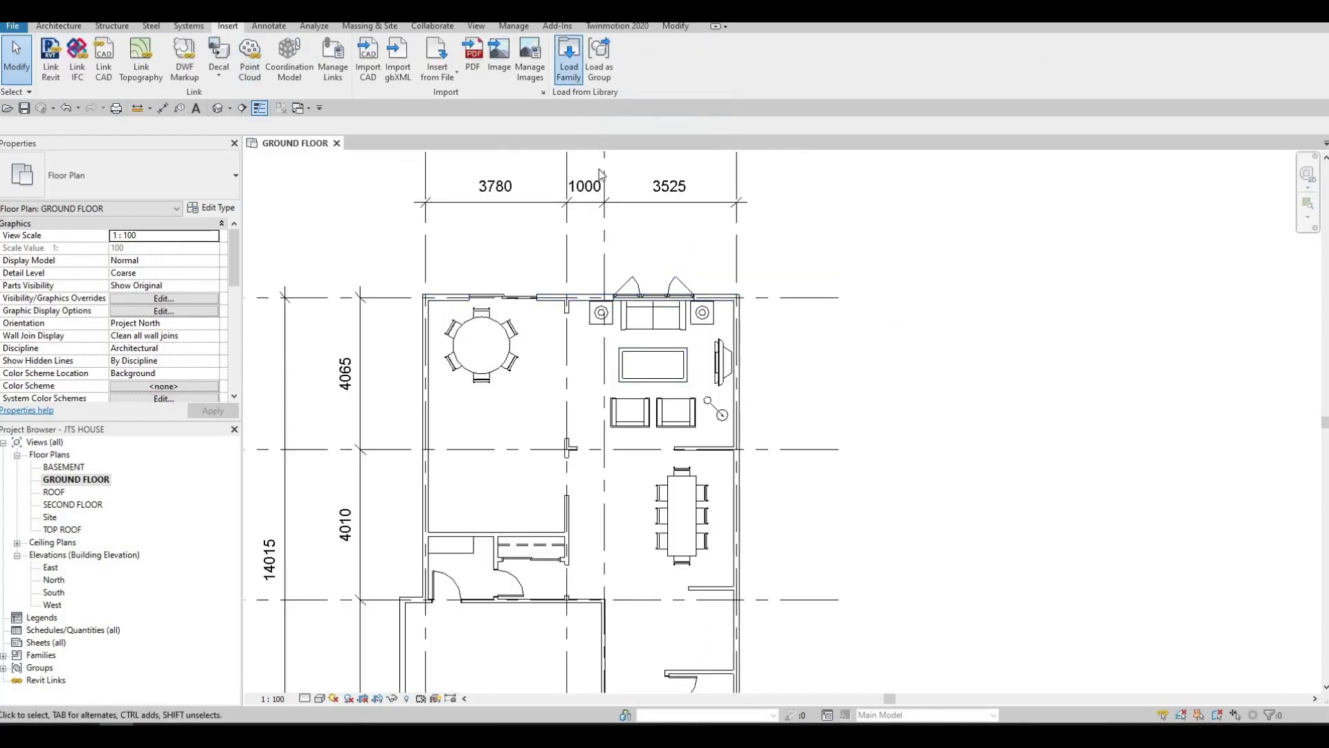
left_click(600, 347)
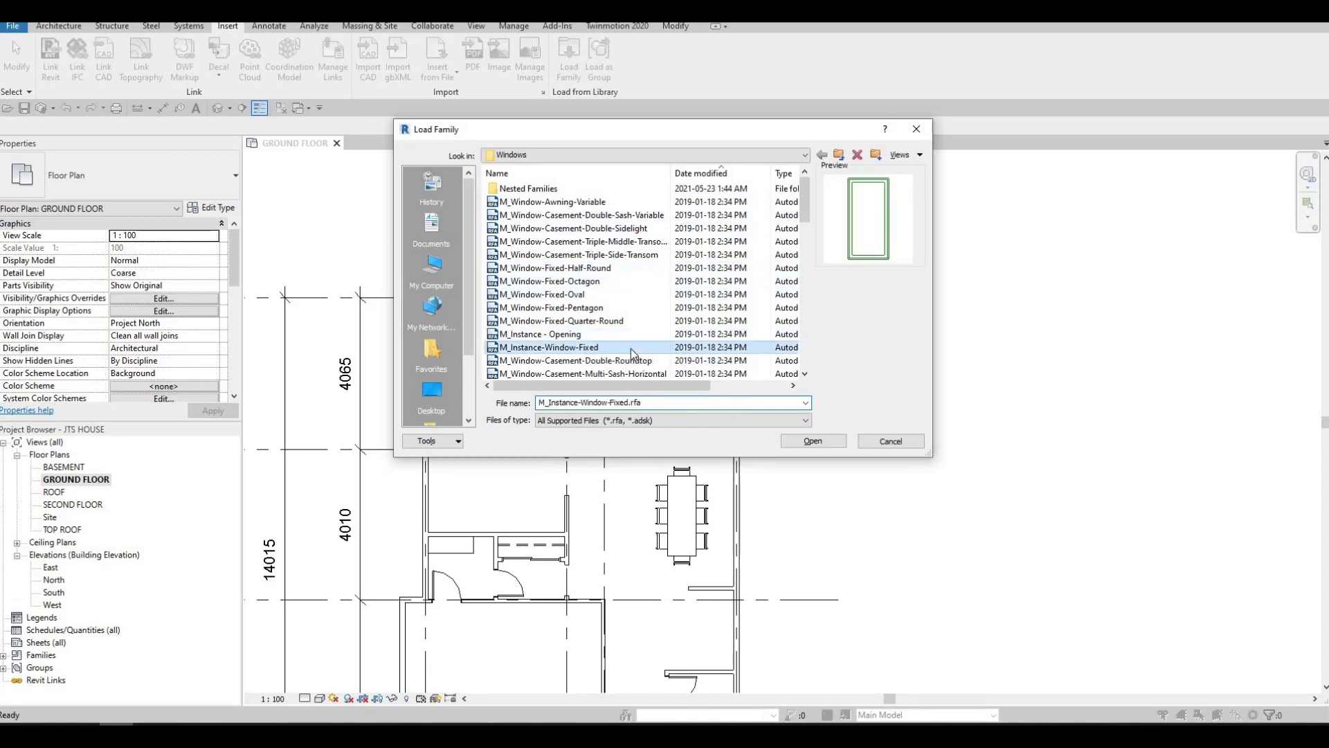
scroll(630, 348, "down", 4)
key("Down")
key("Down")
key("Down")
key("Down")
key("Down")
key("Down")
key("Down")
key("Down")
key("Down")
key("Down")
key("Down")
key("Down")
key("Down")
key("Down")
key("Down")
key("Down")
key("Down")
key("Down")
key("Down")
key("Down")
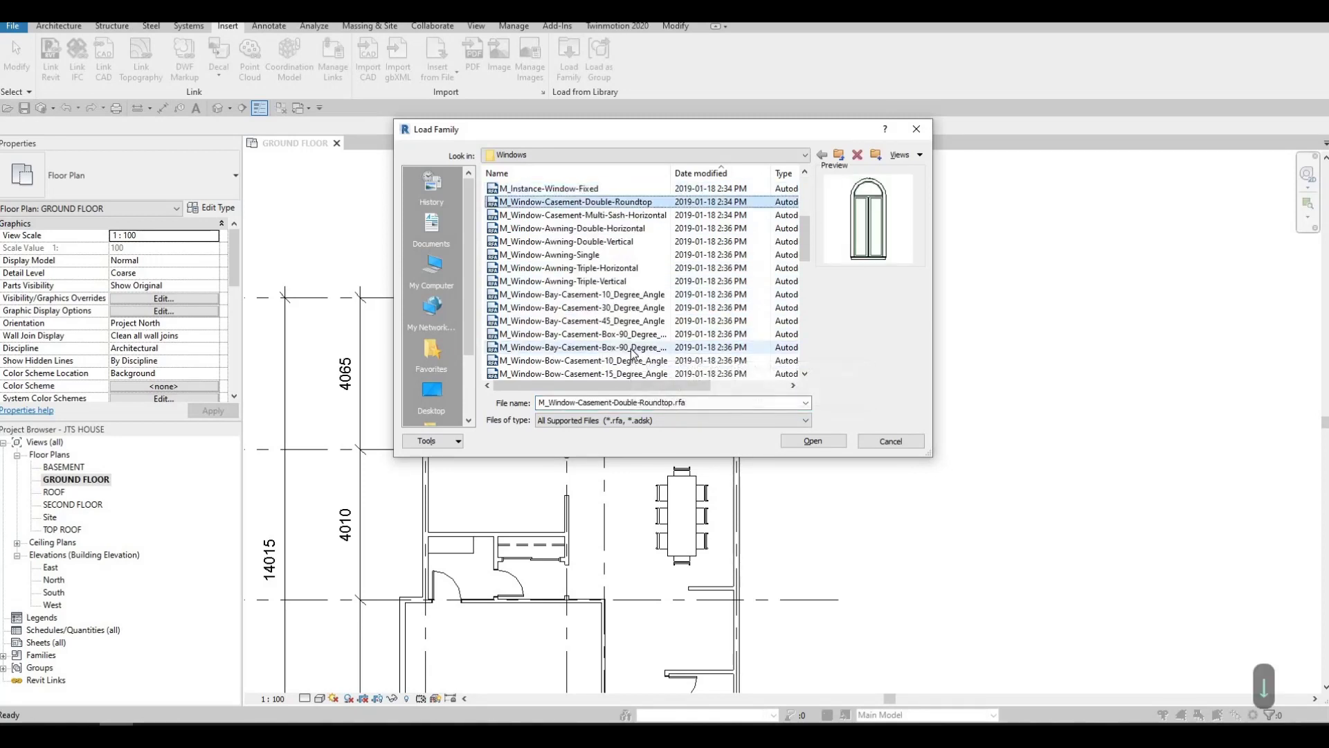
key("Up")
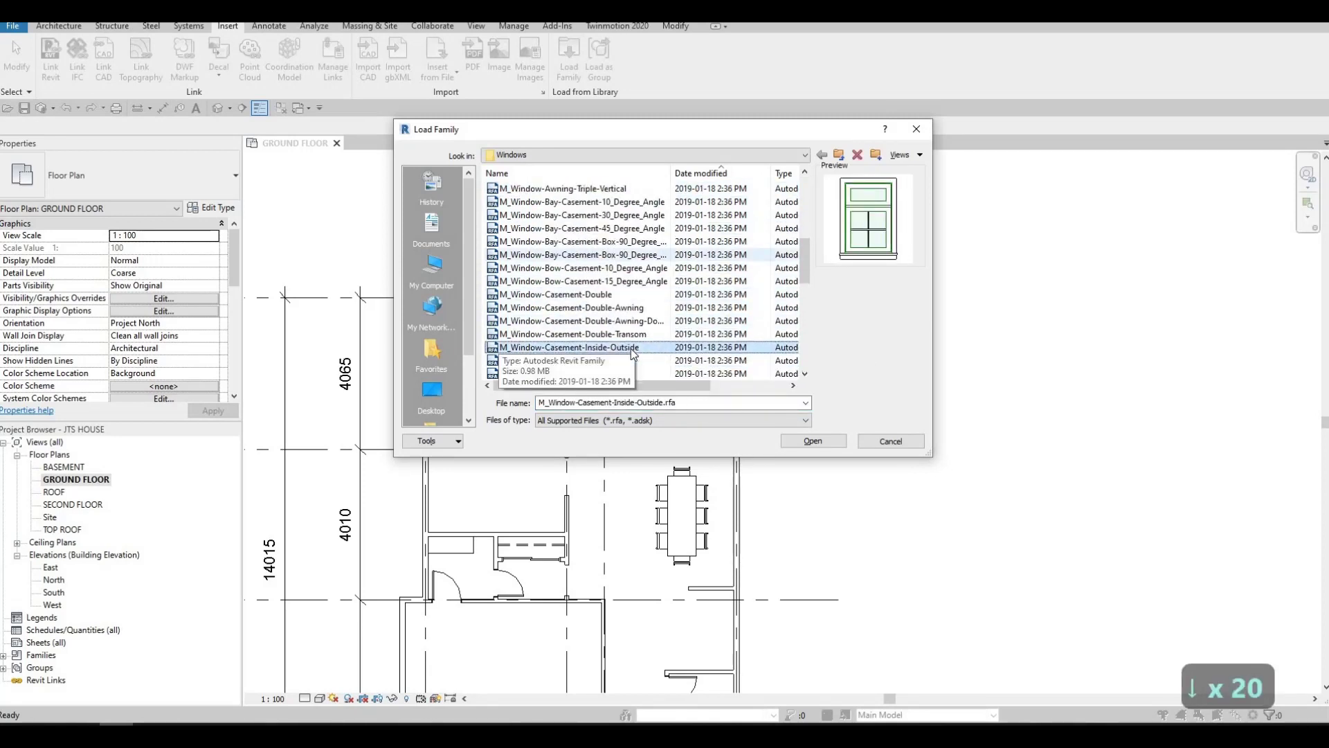
key("Down")
scroll(693, 355, "down", 4)
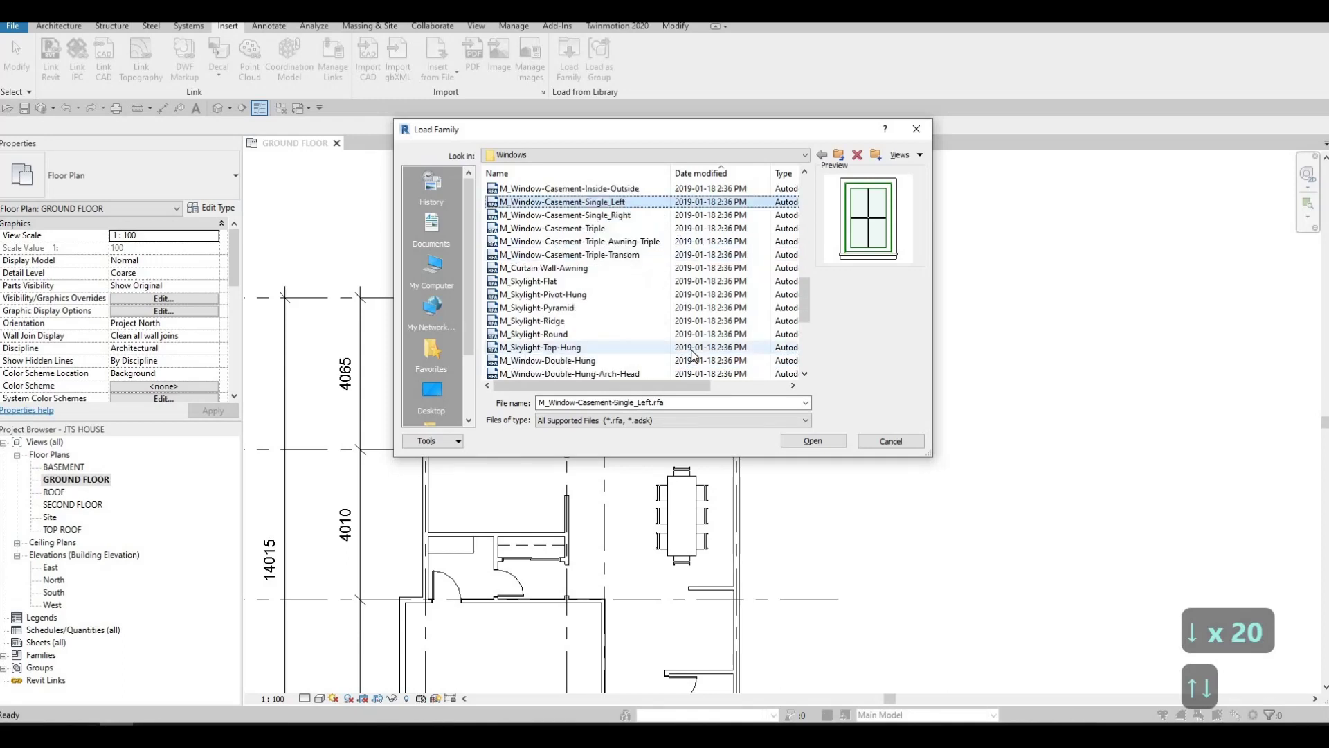
key("Down")
key("Up")
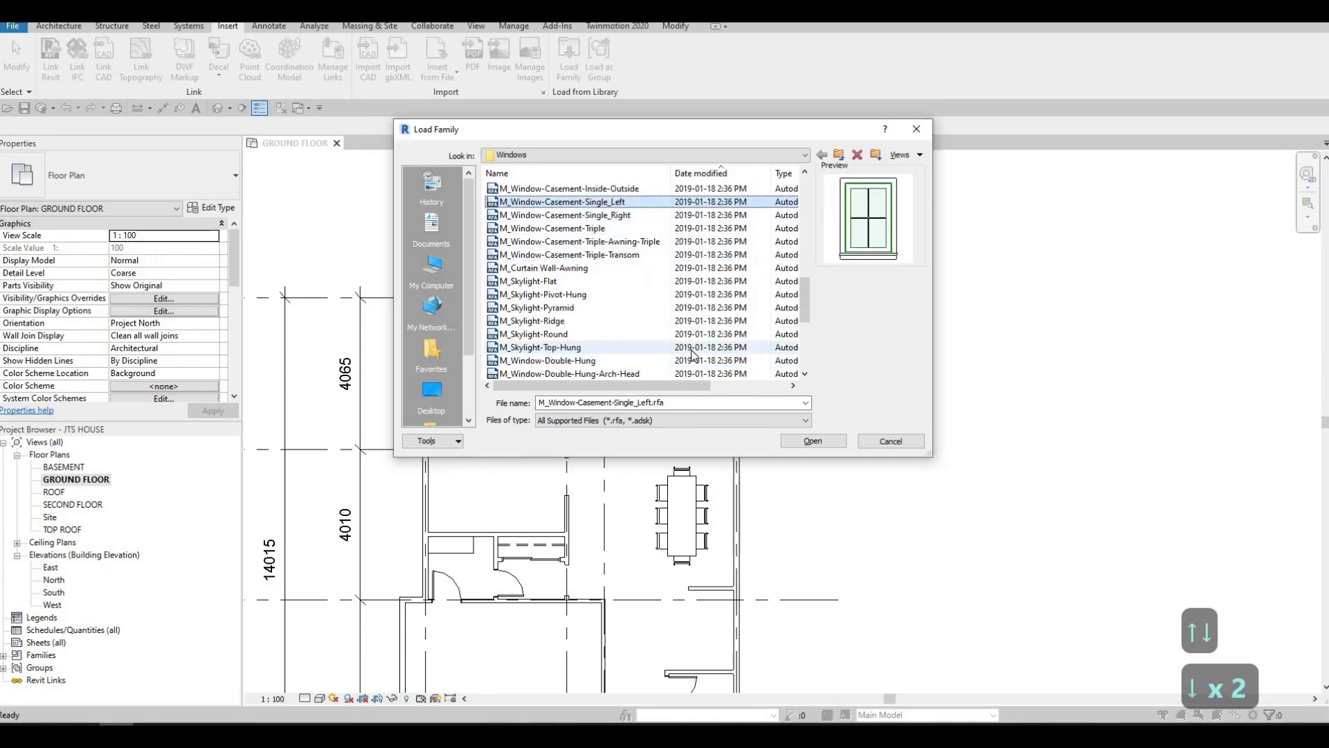
key("Down")
key("Up")
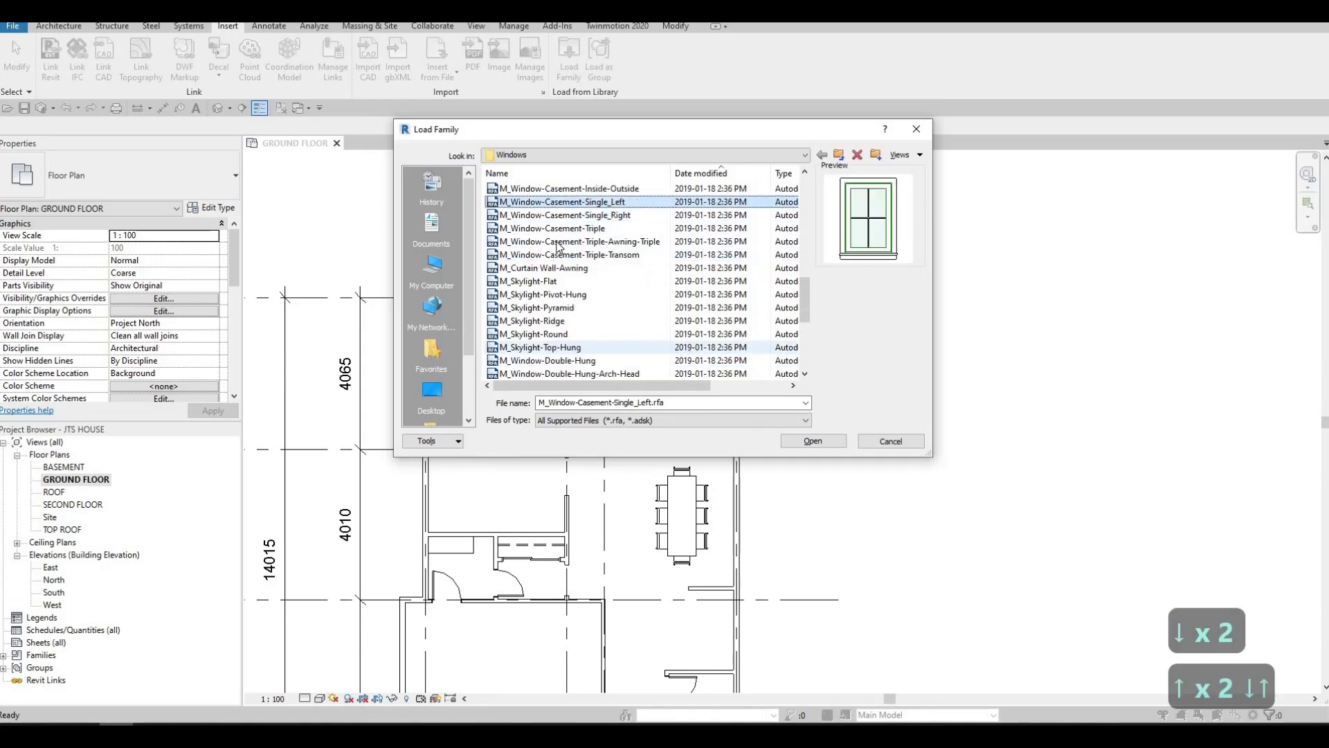
left_click(827, 442)
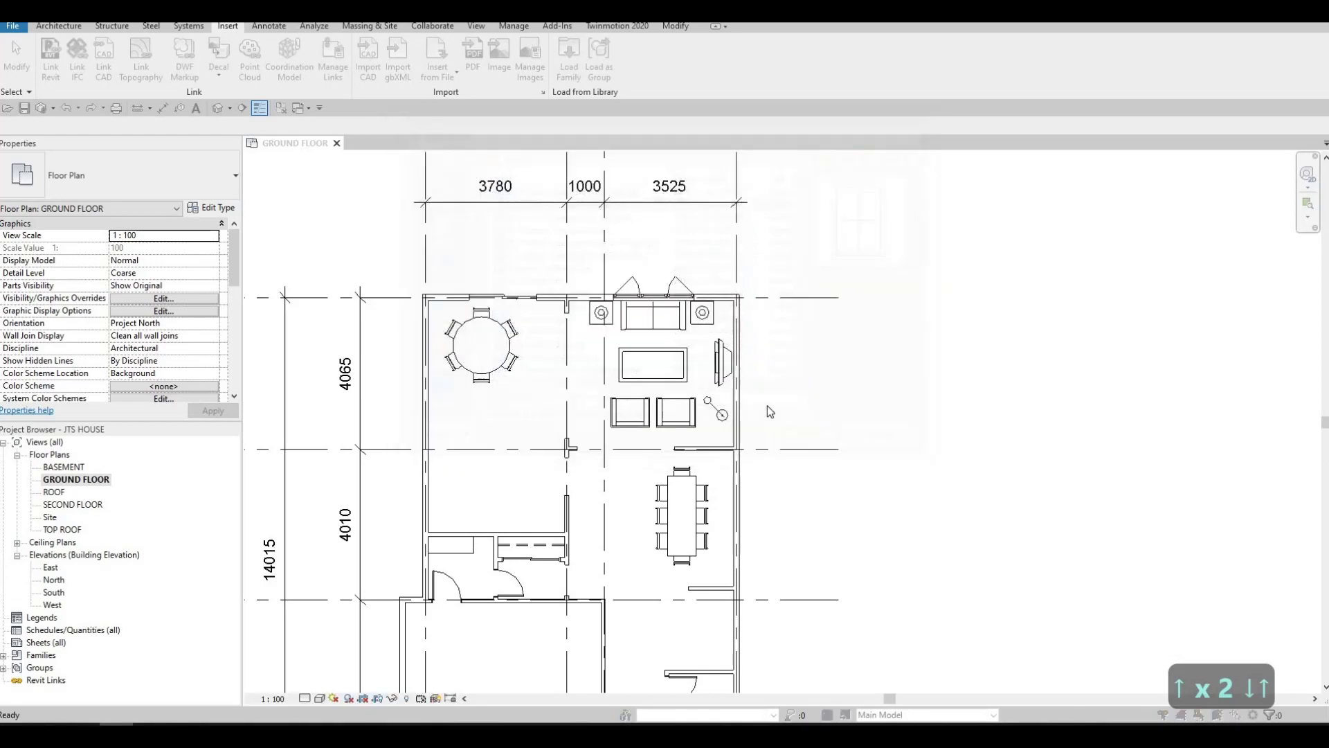
- Select all listed types of the single-left casement window, through 900 x 1650mm, and load them into the project
left_click(630, 351)
scroll(637, 381, "down", 8)
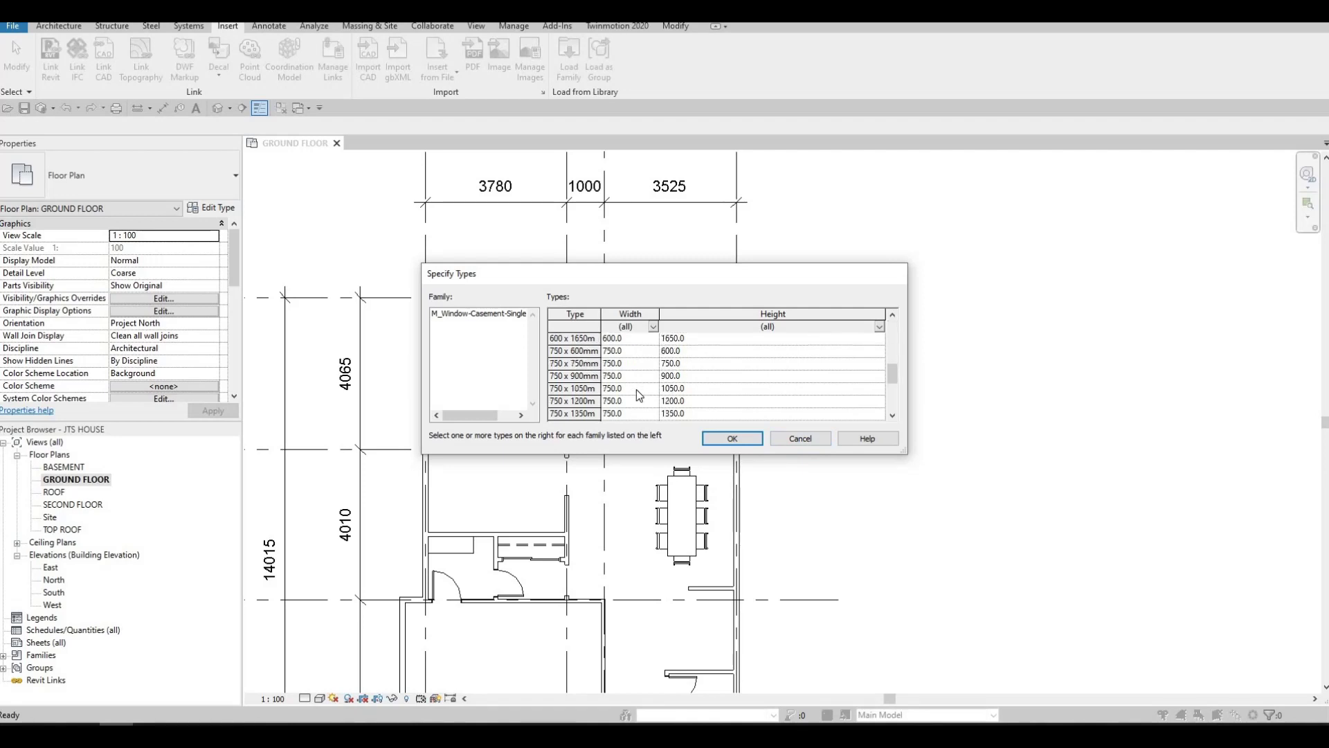
left_click(634, 404, "shift")
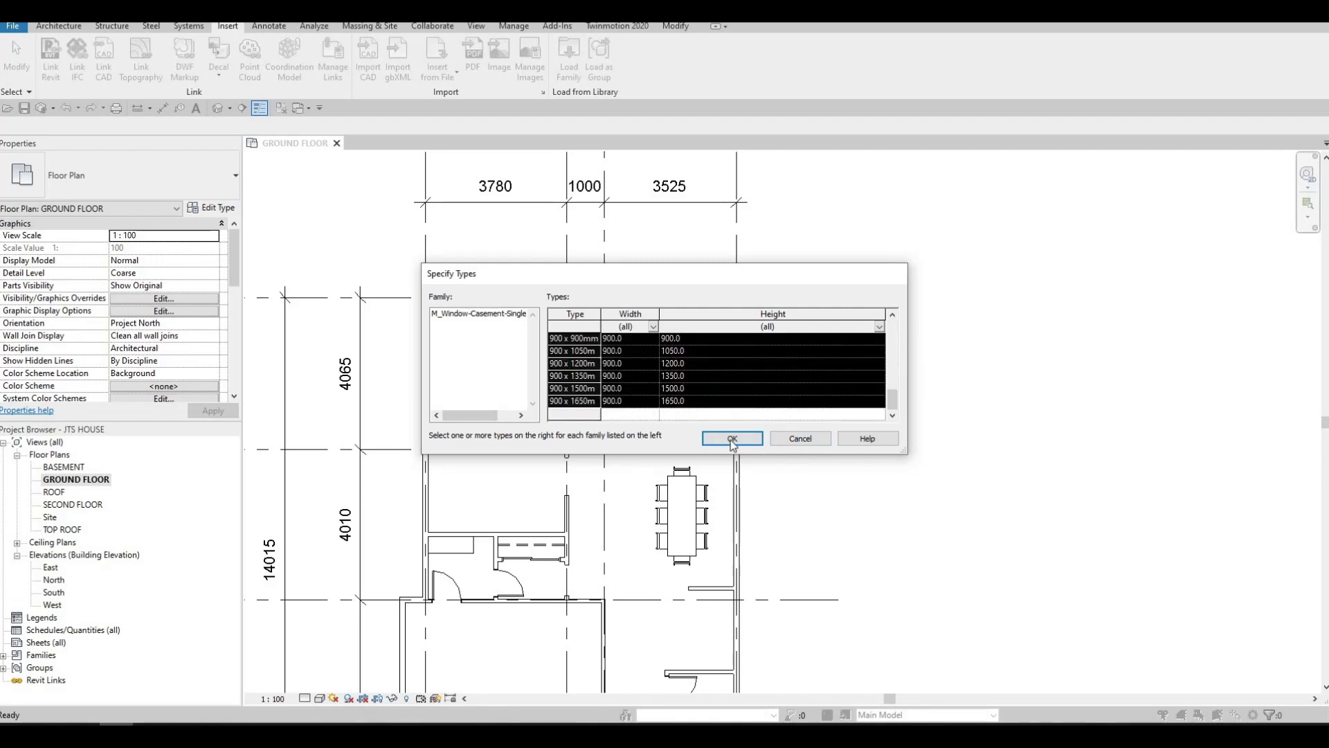
left_click(733, 438)
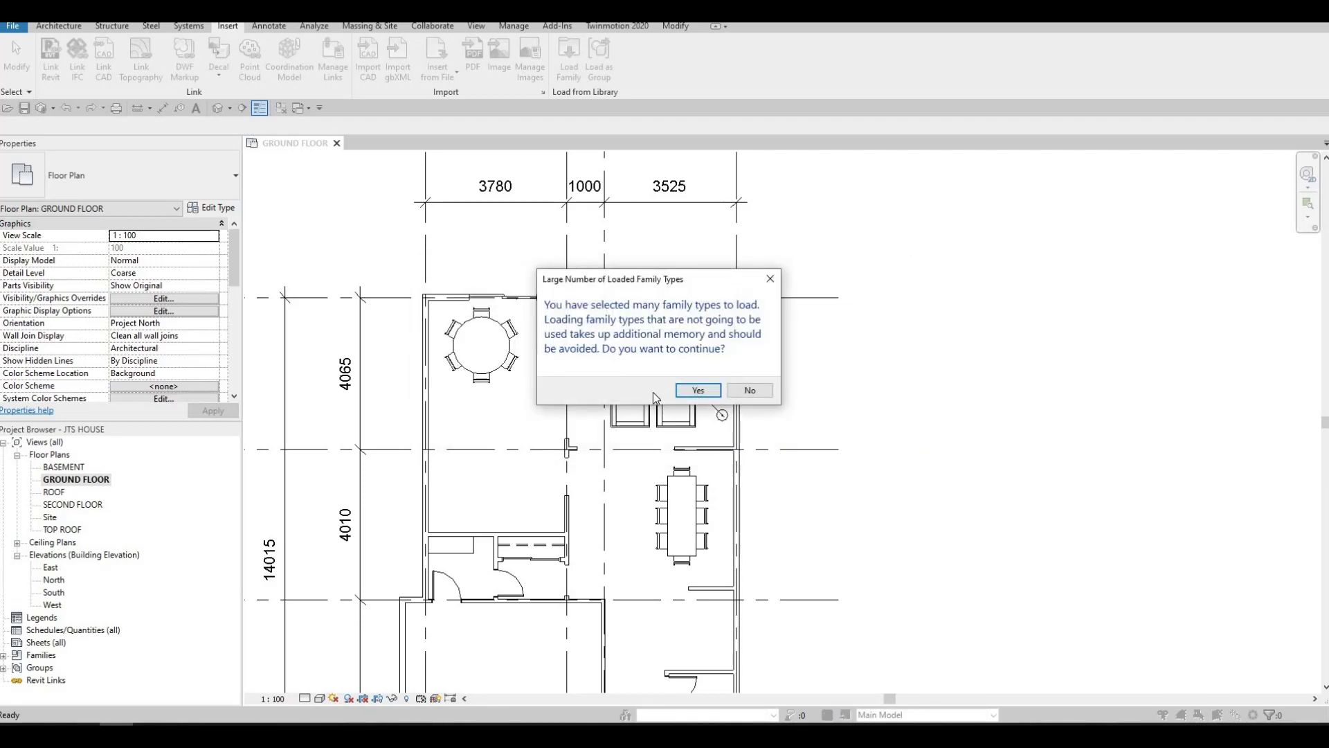
left_click(779, 389)
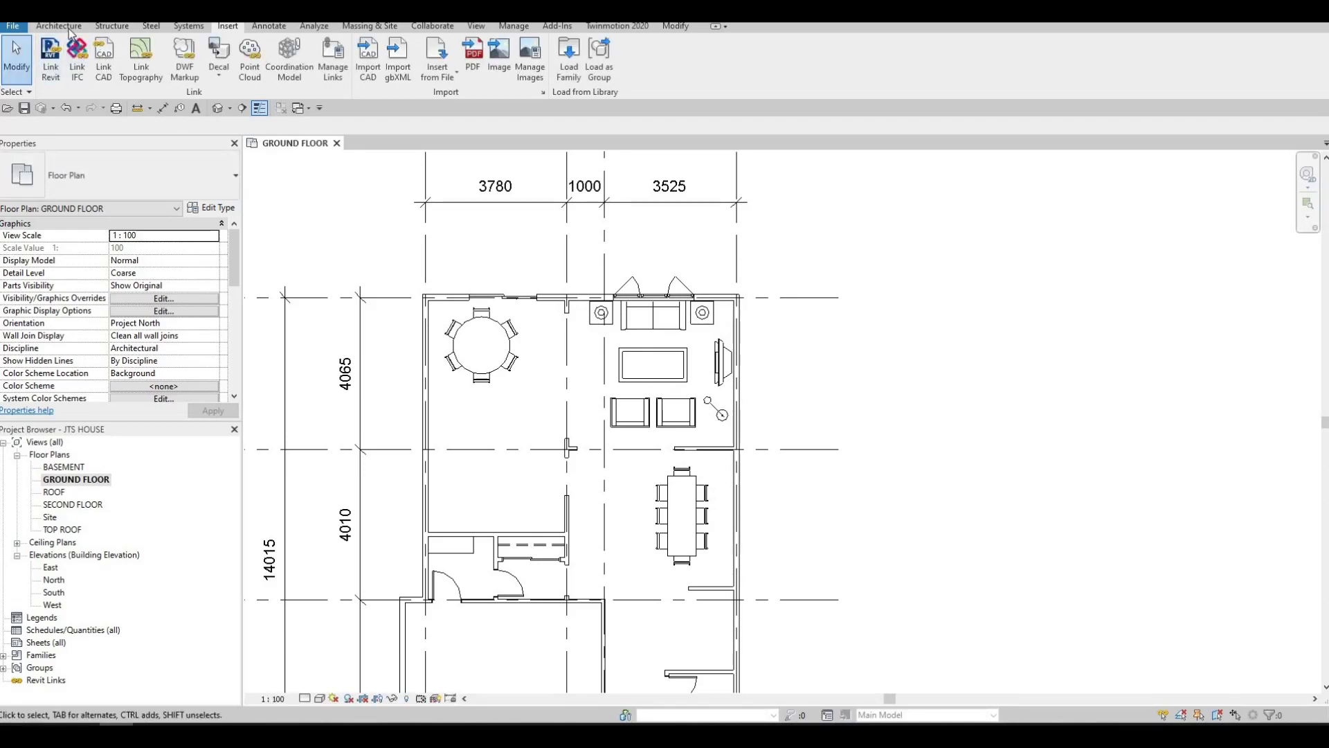
- Place 450 x 600mm M_Window-Casement-Single_Left windows in the west exterior wall, beside the round table and in the small room next to the closet
scroll(111, 62, "up", 4)
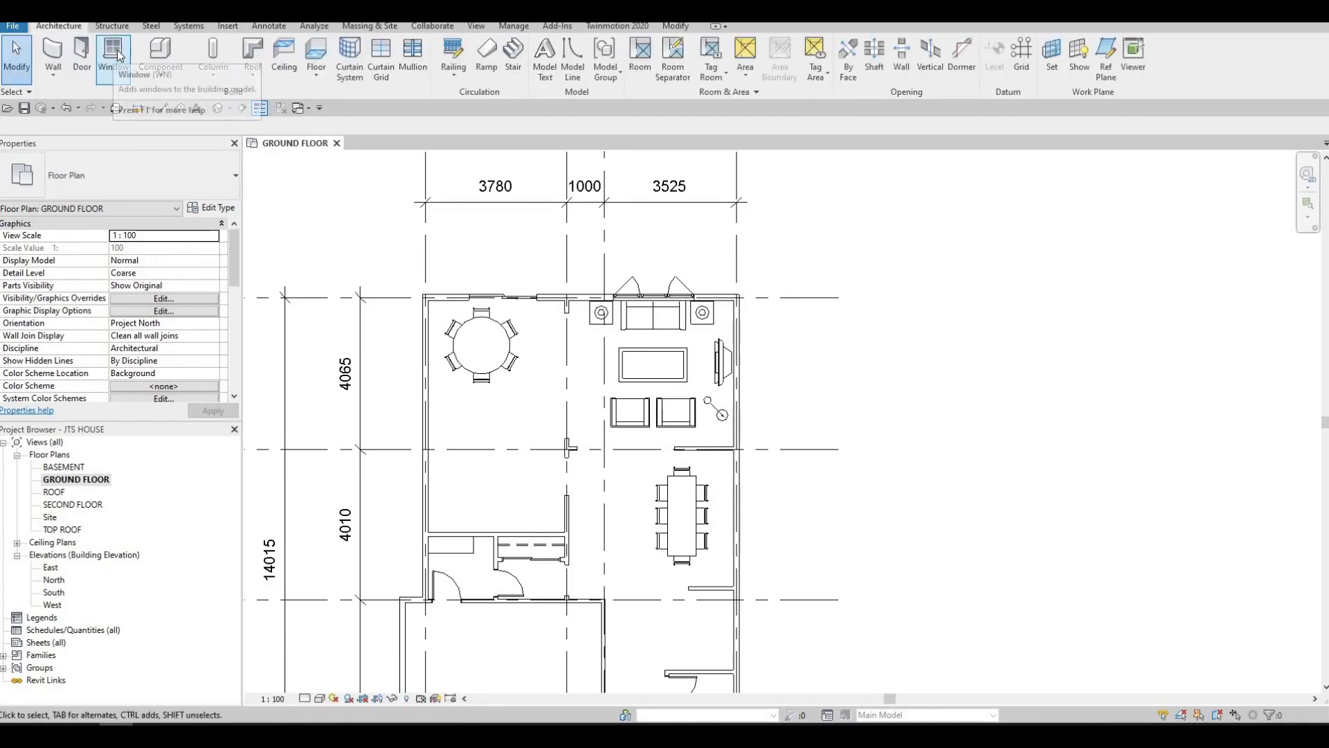
left_click(116, 55)
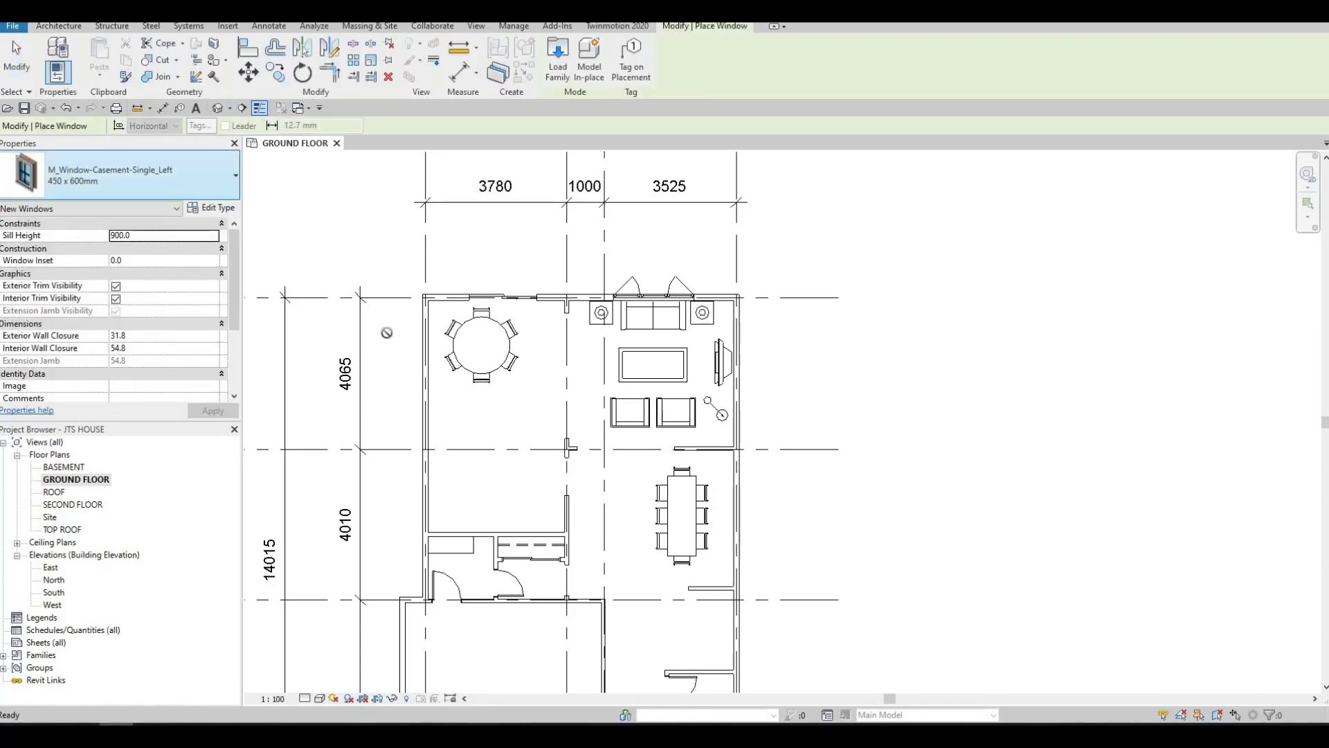
scroll(420, 327, "up", 2)
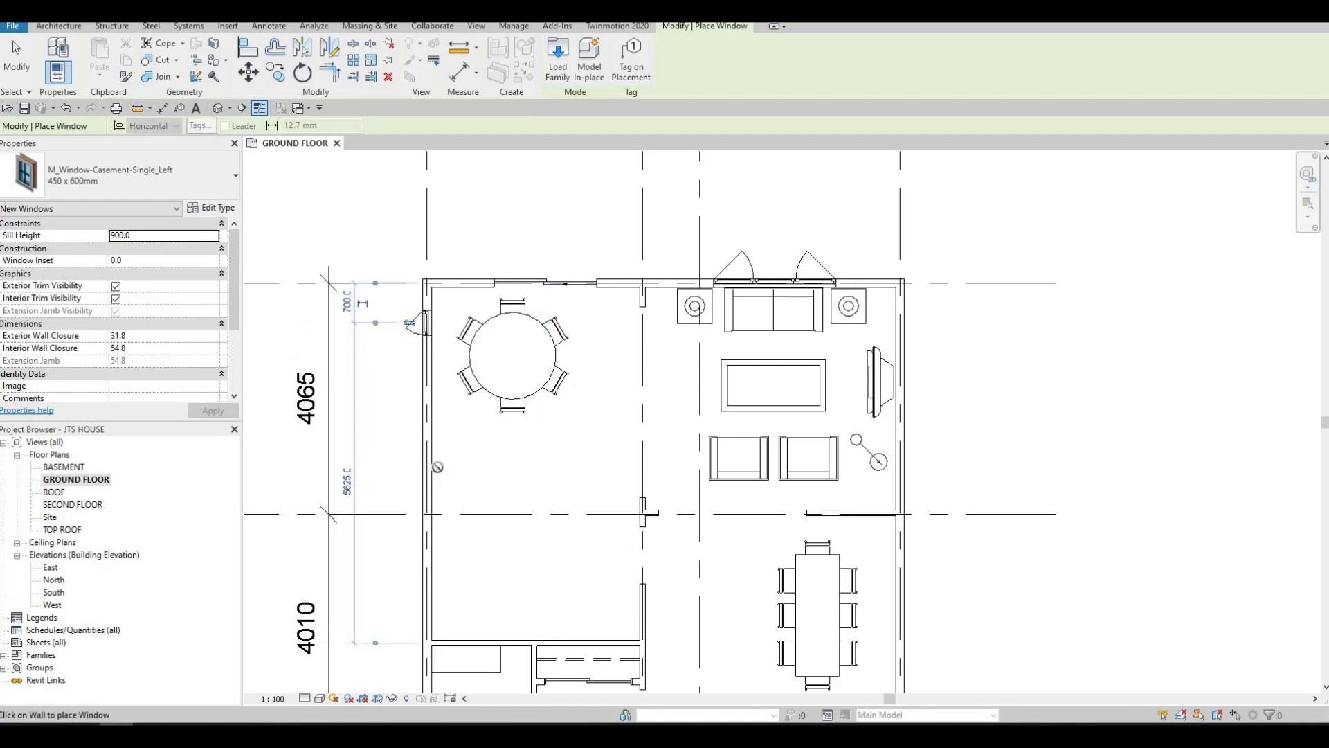
middle_click_drag(437, 467, 409, 251)
scroll(387, 465, "up", 2)
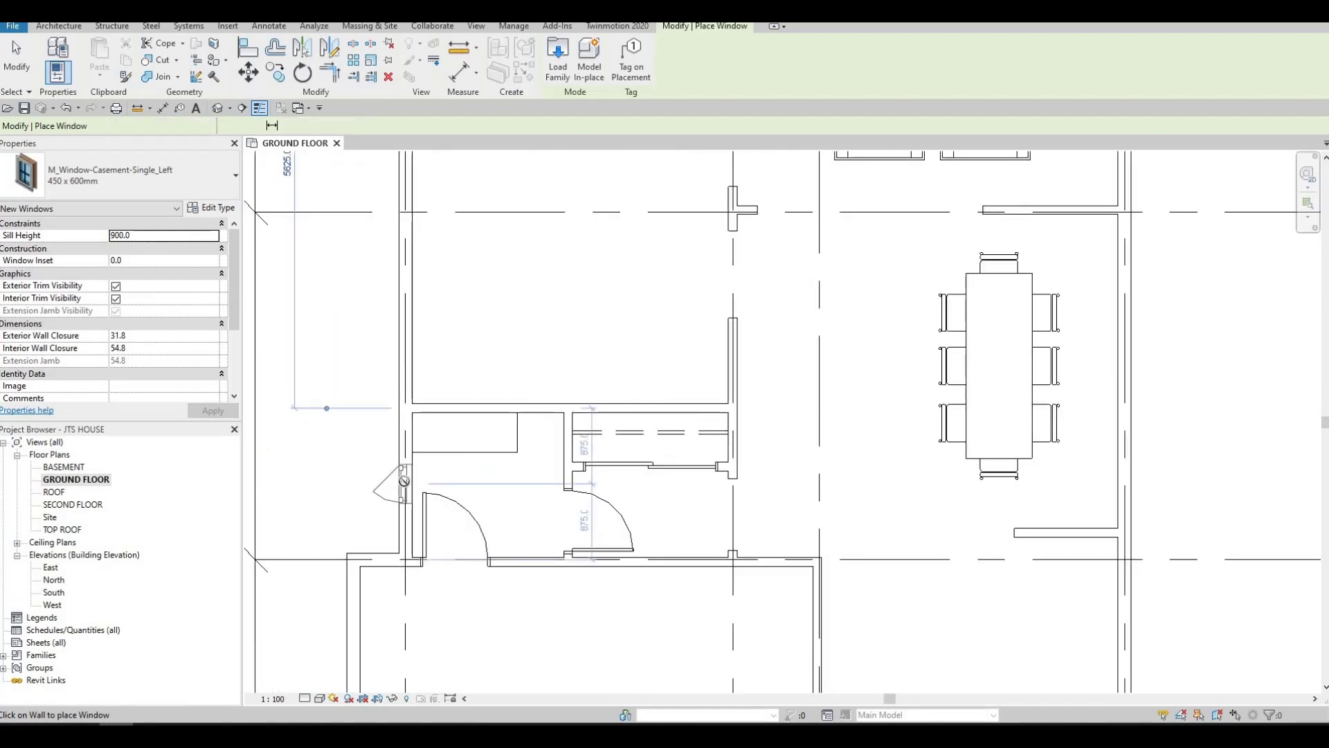
scroll(399, 482, "down", 4)
left_click(391, 418)
- Place 450 x 600mm single-left casement windows in the east exterior wall, beside the rectangular dining table and next to the toilet
scroll(665, 478, "up", 3)
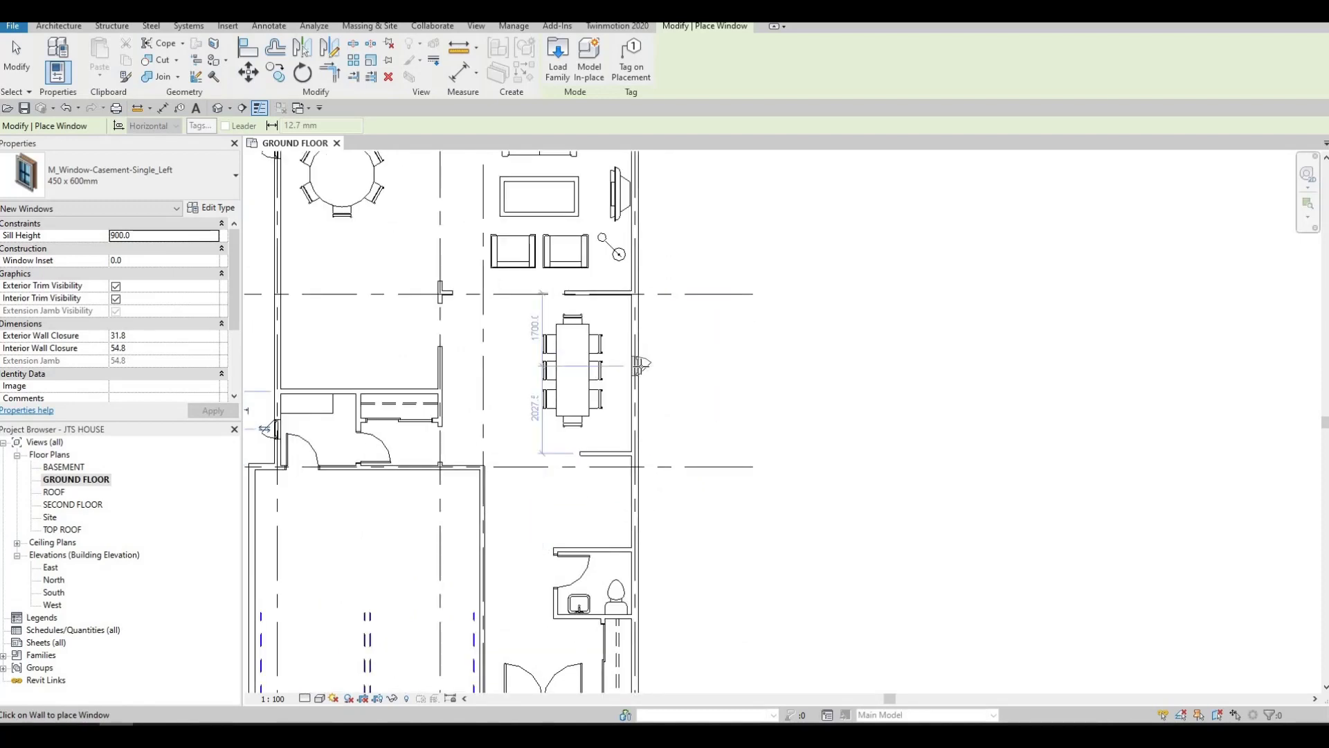
scroll(640, 363, "up", 10)
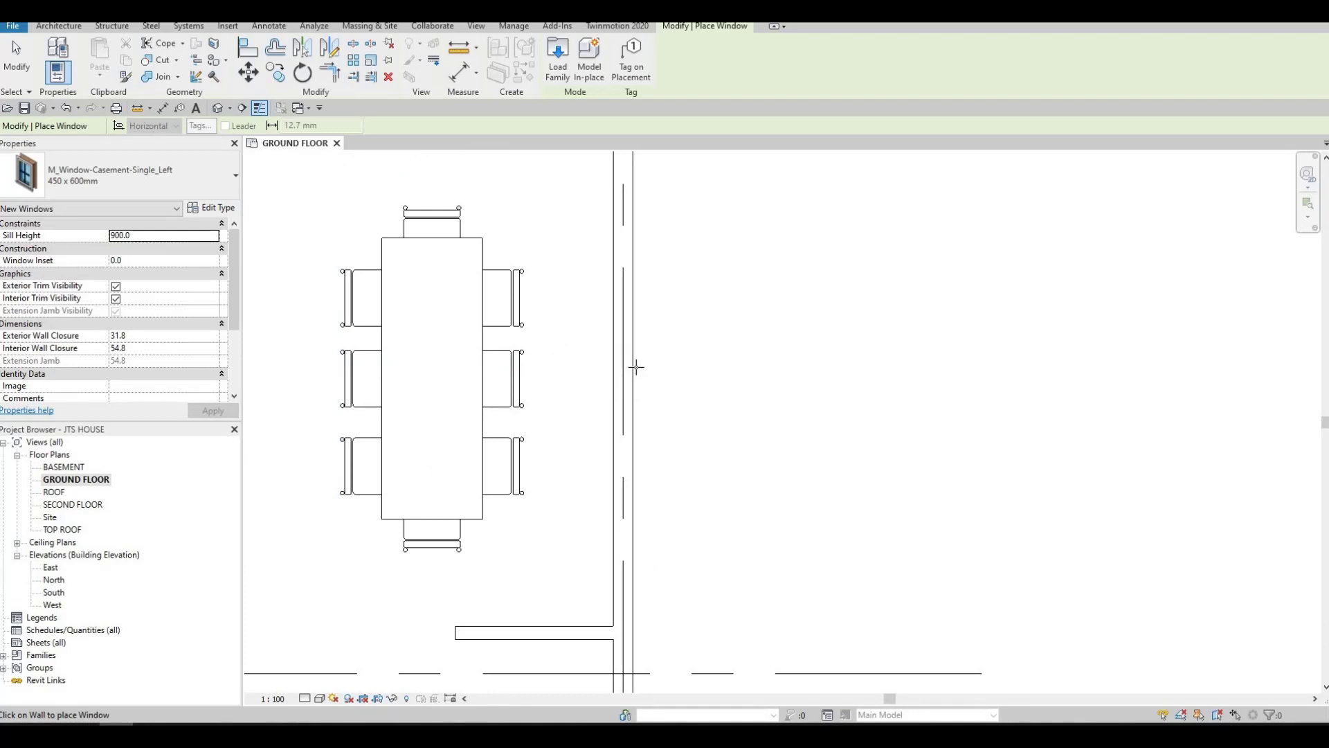
left_click(635, 356)
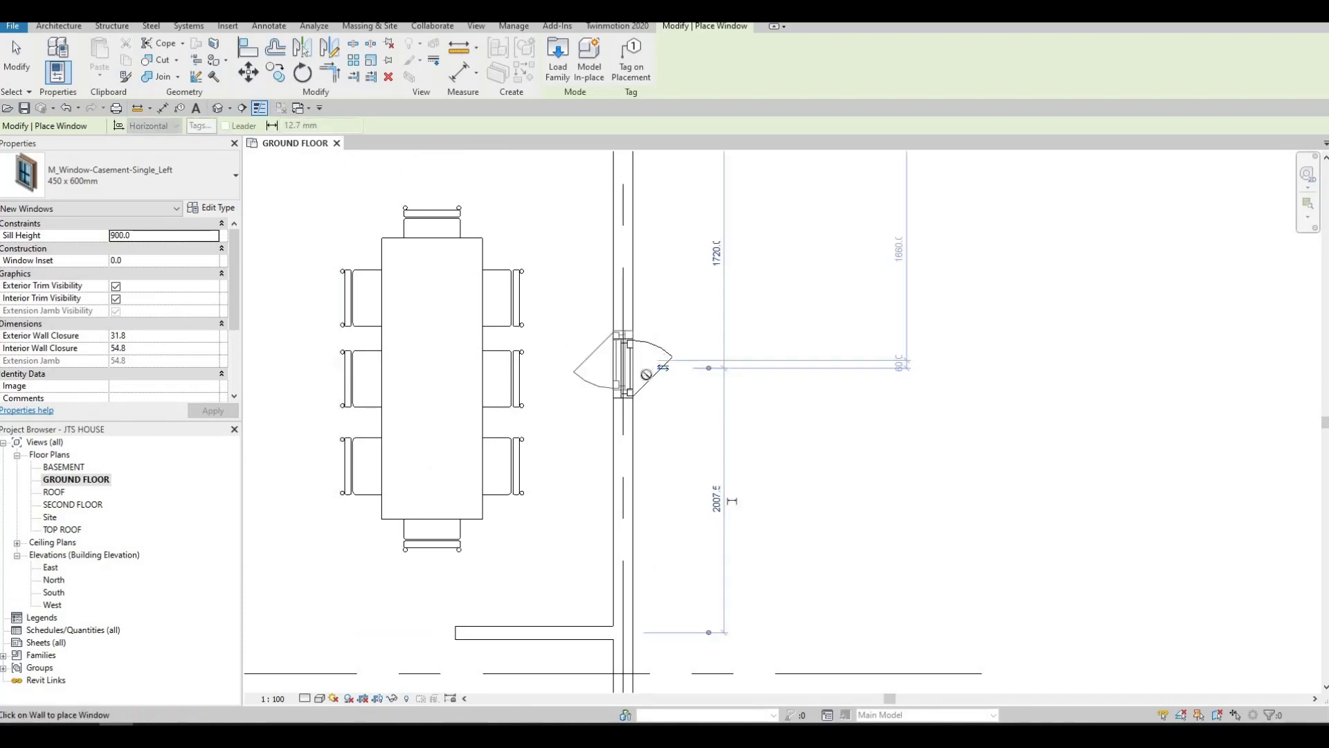
scroll(614, 378, "down", 5)
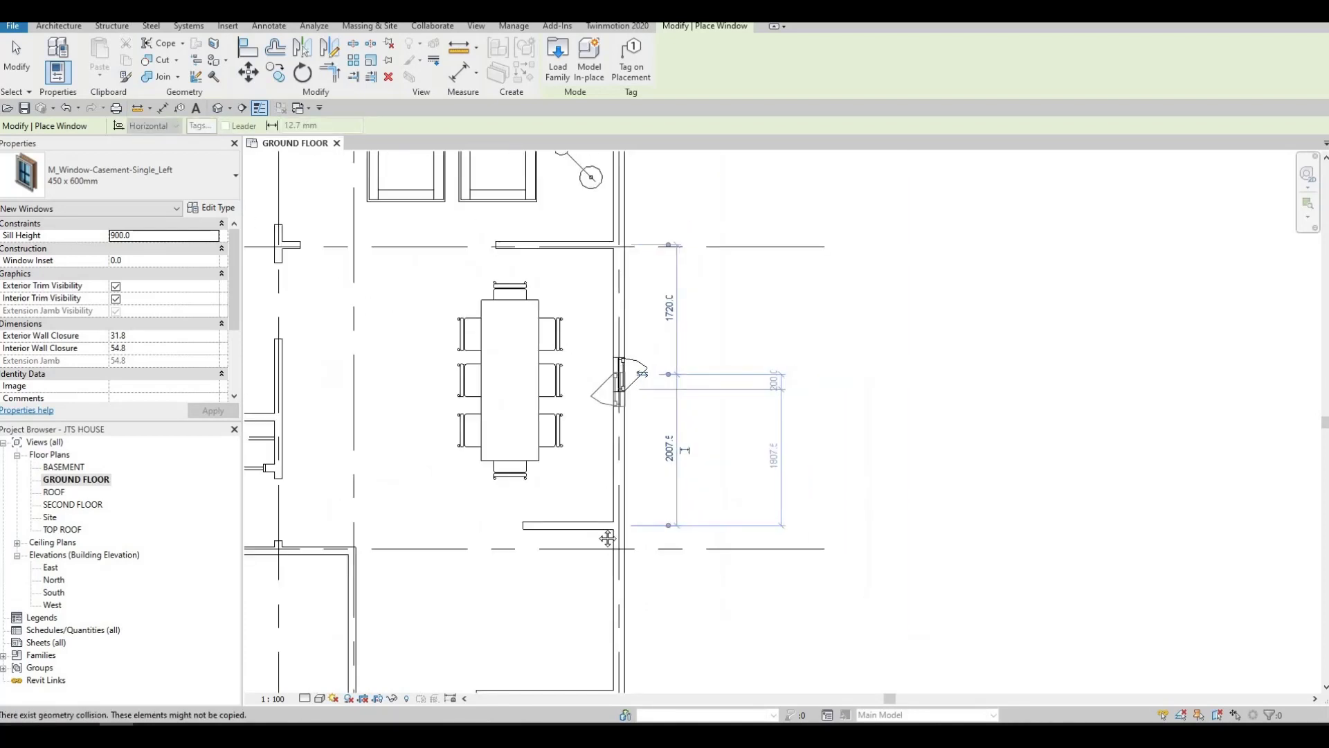
middle_click_drag(582, 616, 581, 429)
scroll(581, 428, "up", 2)
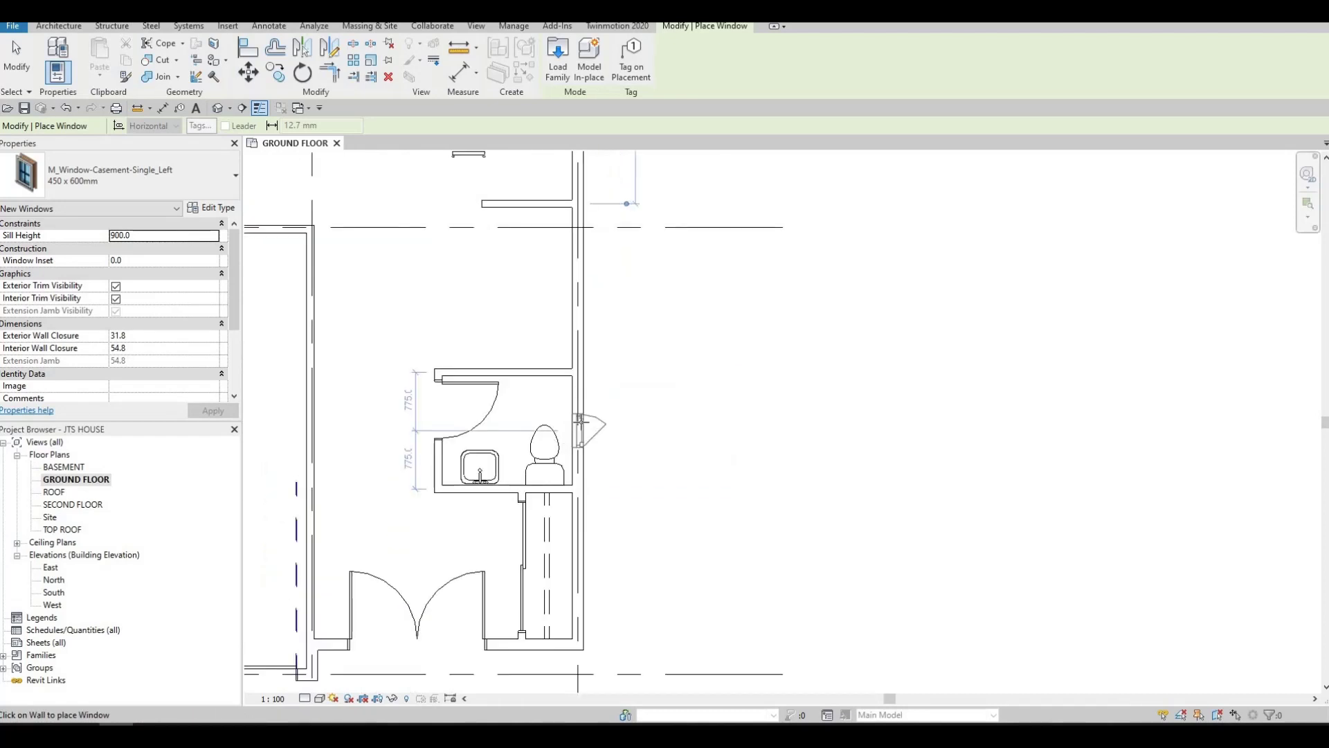
left_click(580, 421)
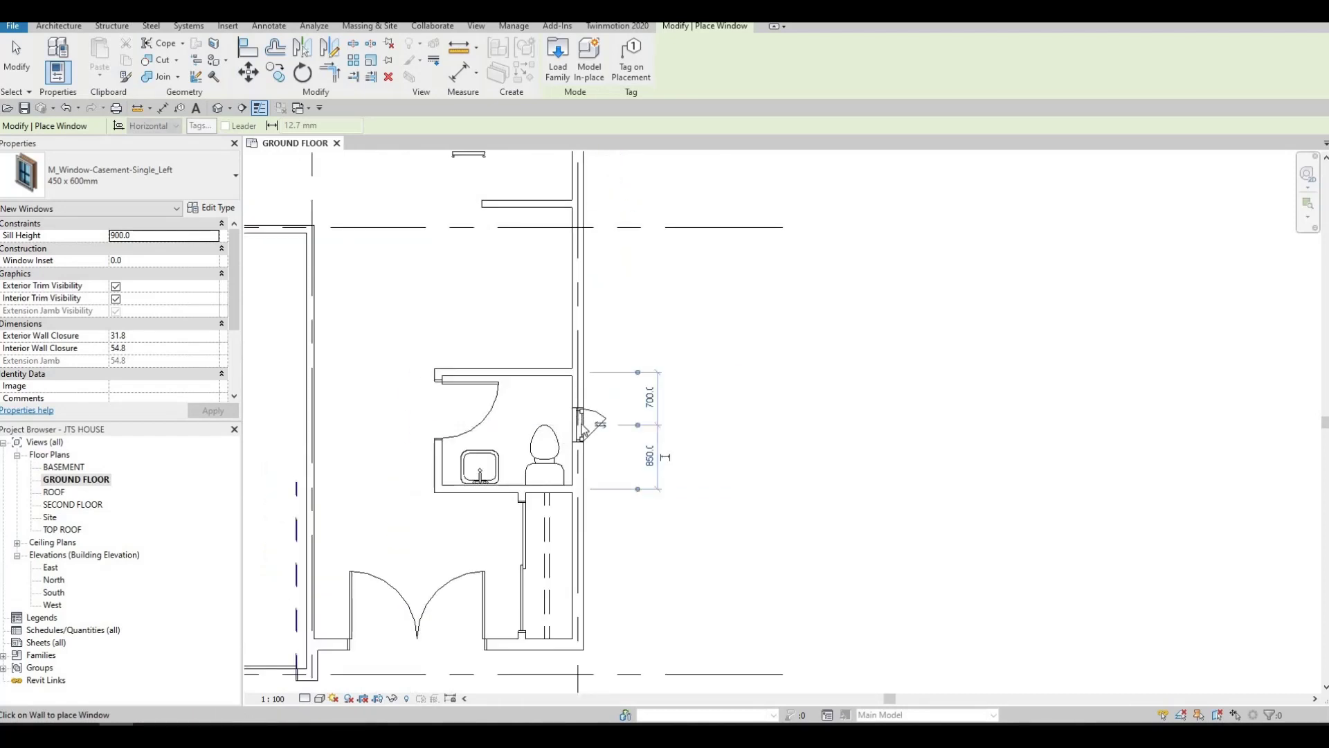
key("Escape")
key("Escape")
key("Escape")
- Change the window next to the toilet to the 600 x 900mm type of the same family
left_click(581, 423)
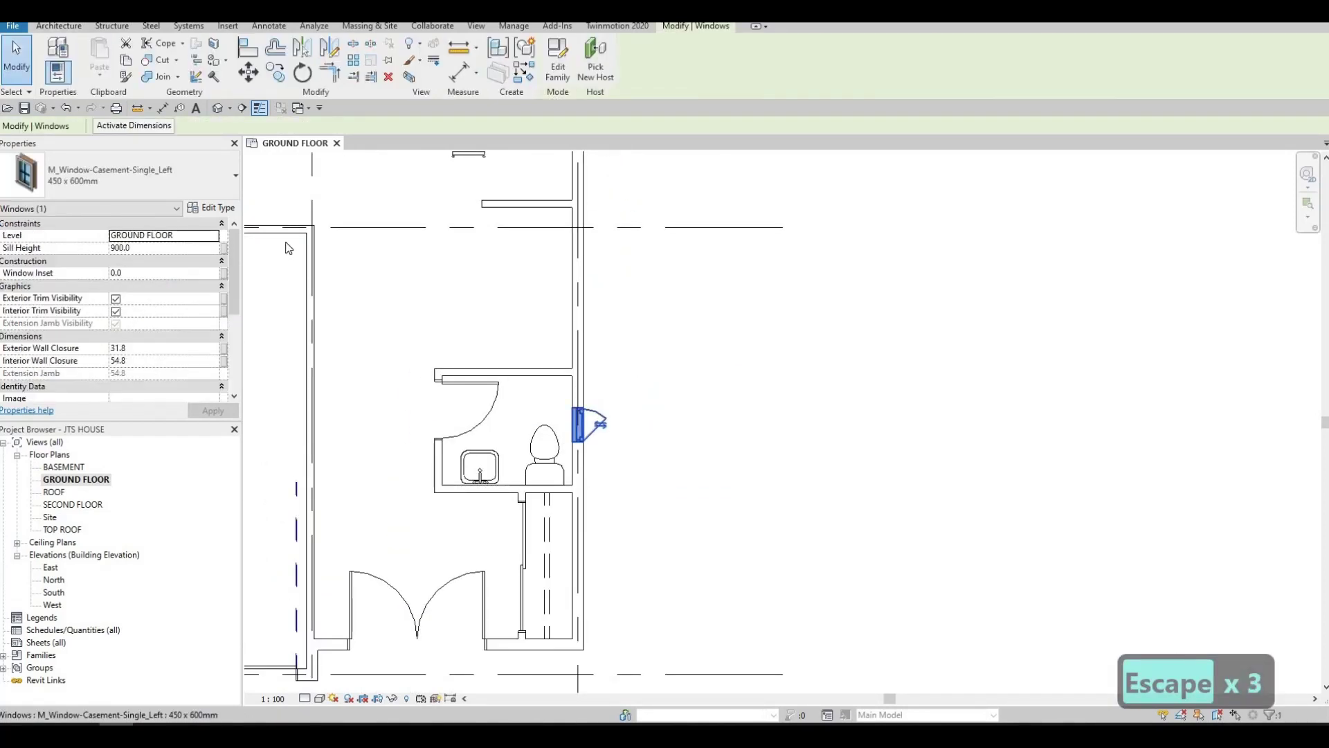
left_click(139, 176)
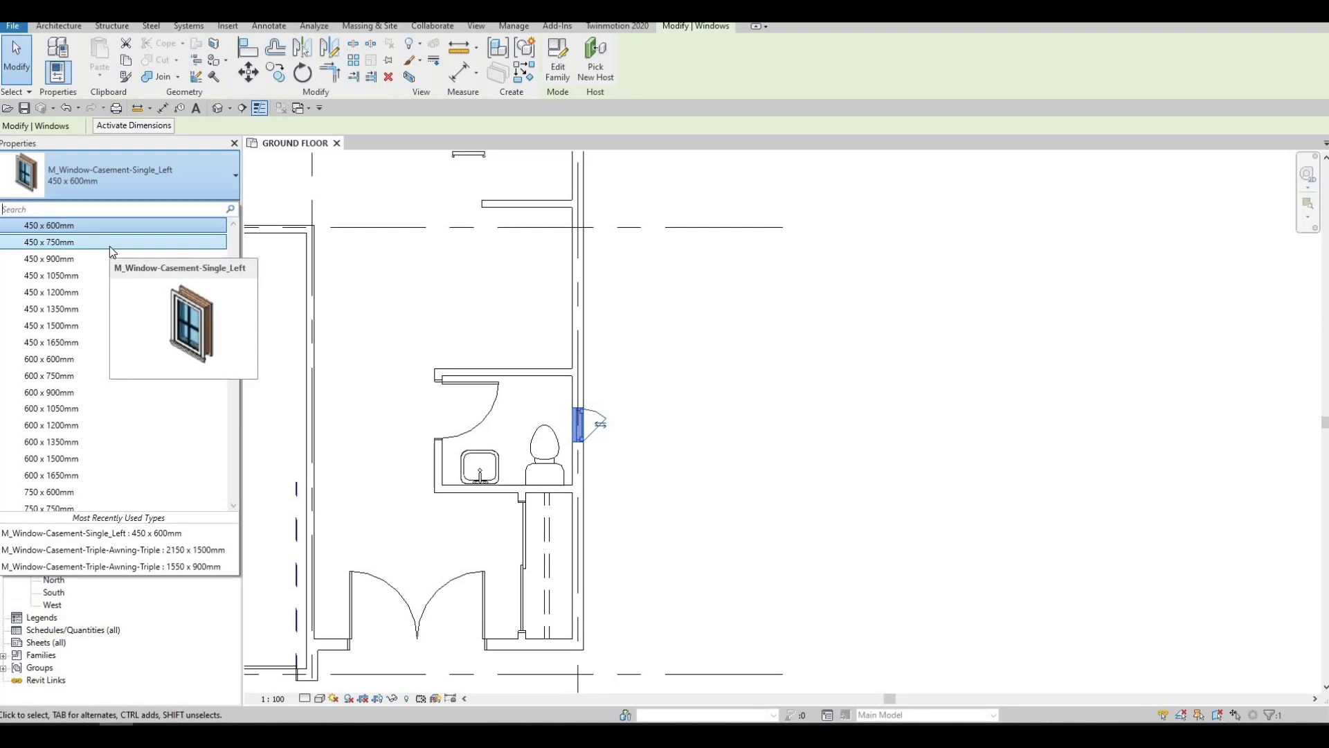
key("Escape")
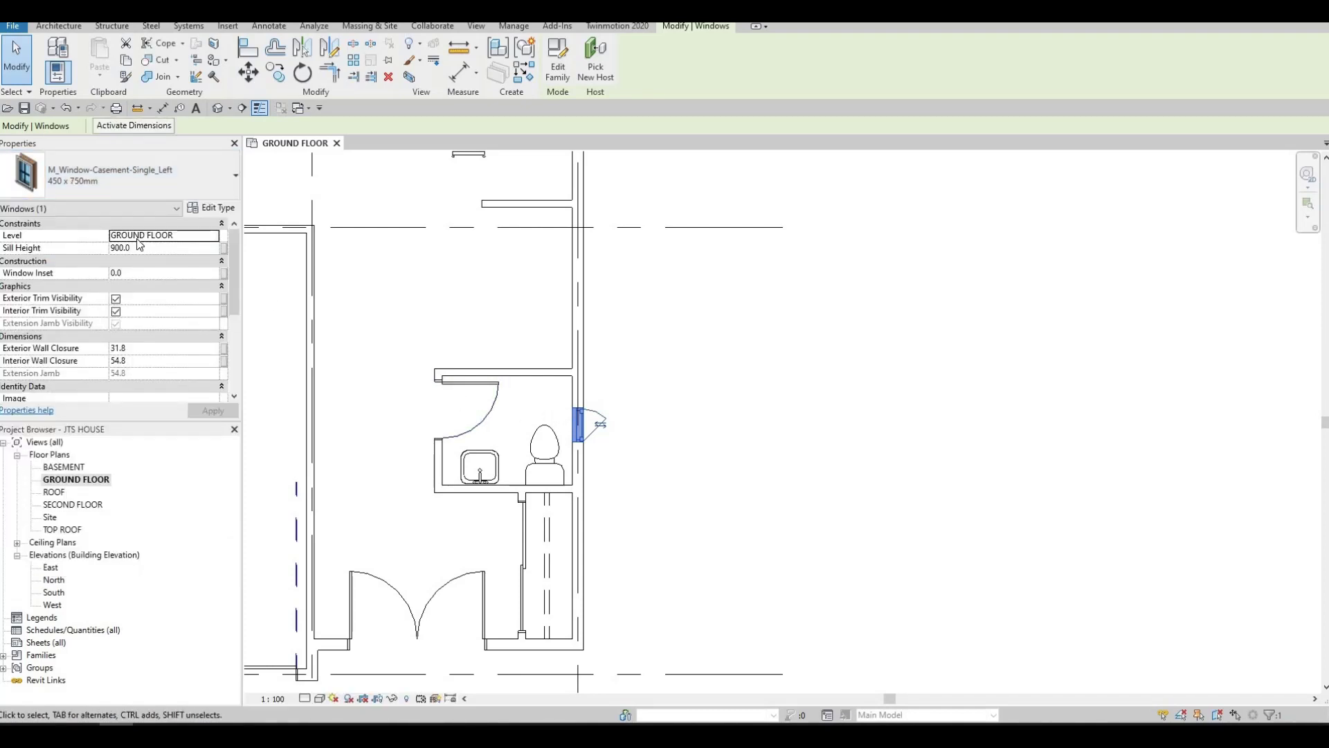
left_click(123, 176)
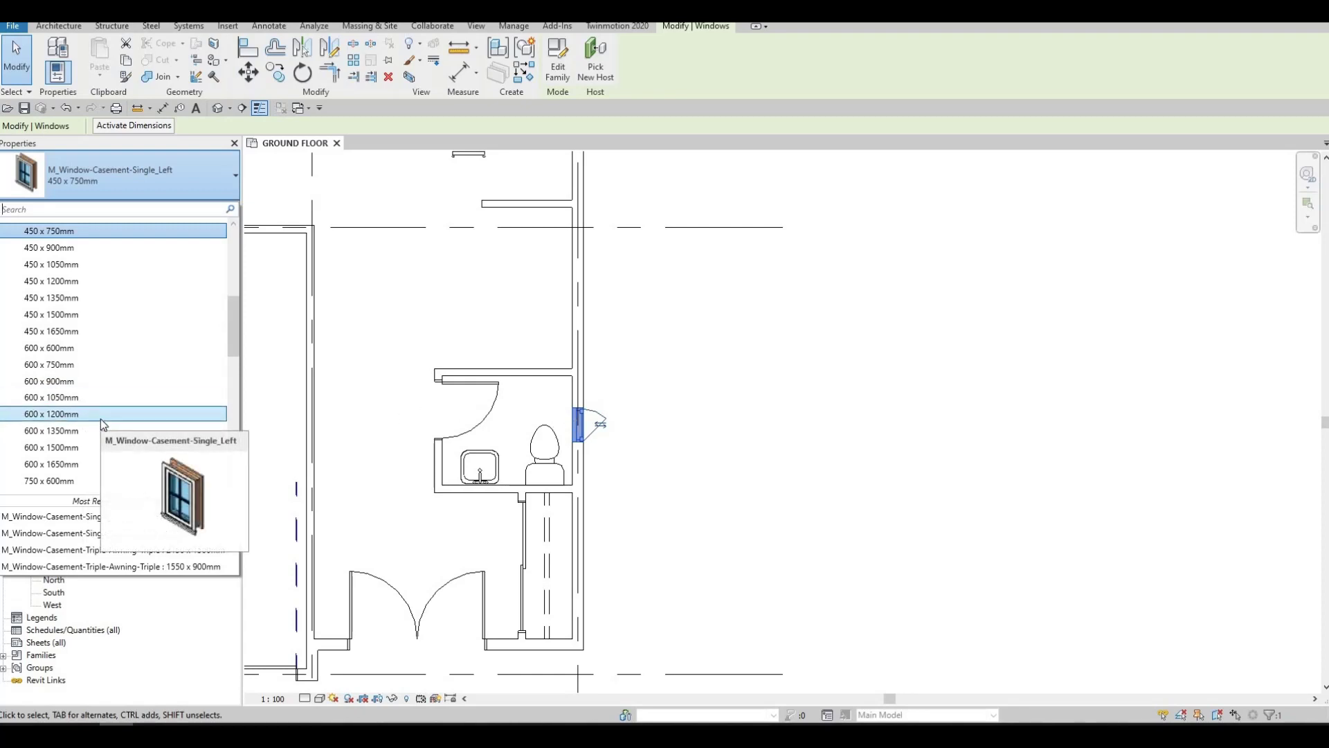
left_click(73, 382)
key("Escape")
key("Escape")
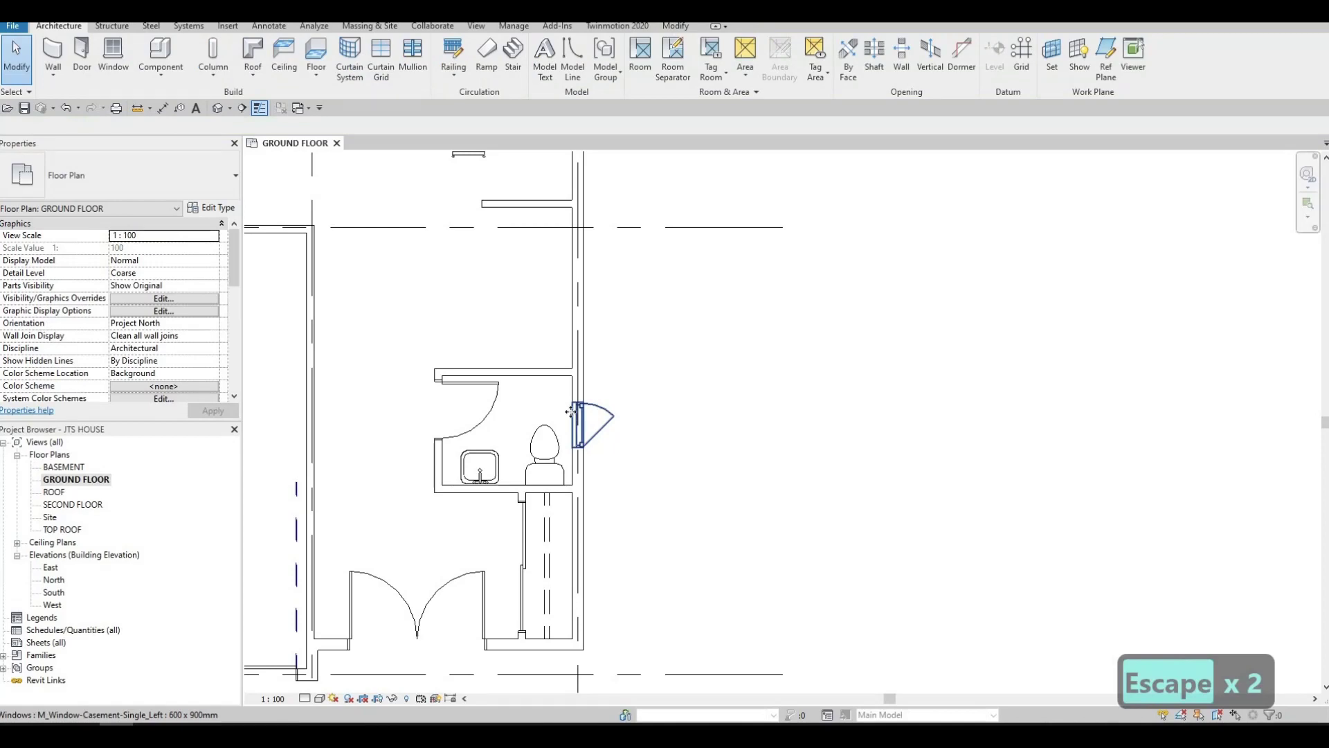
- Nudge the 600 x 900mm toilet room window six increments up along the exterior wall
left_click(572, 417)
key("Up")
key("Up")
key("Up")
key("Up")
key("Up")
key("Up")
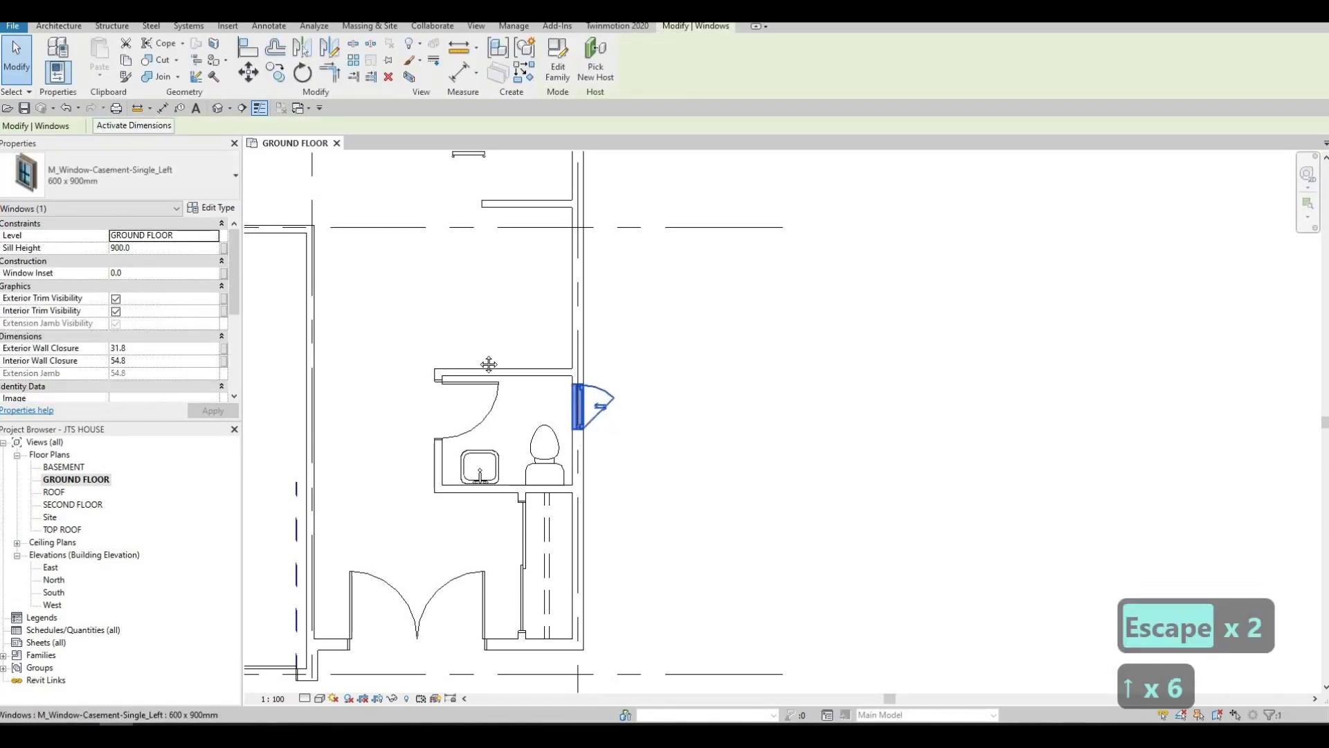
scroll(585, 327, "down", 3)
key("Escape")
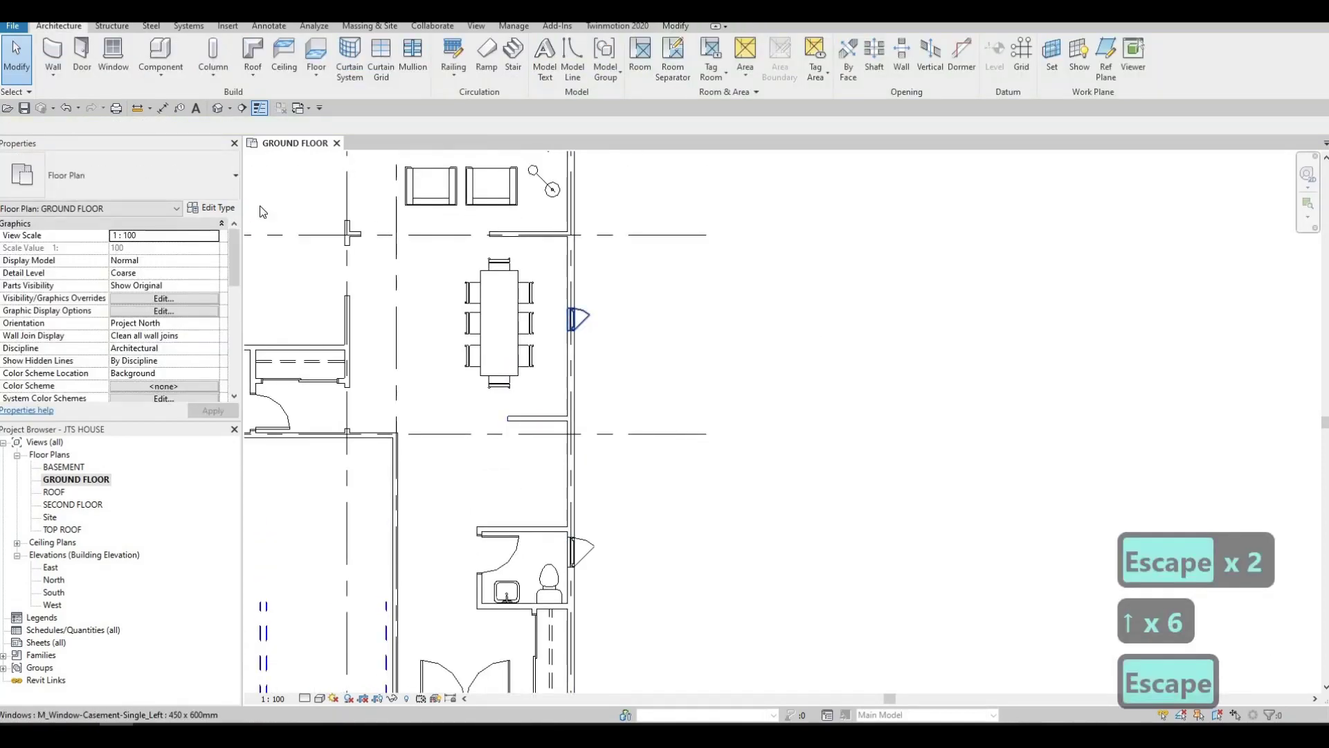
- Change the casement window beside the rectangular dining table to the 900 x 900mm type of the same family
left_click(580, 318)
left_click(138, 176)
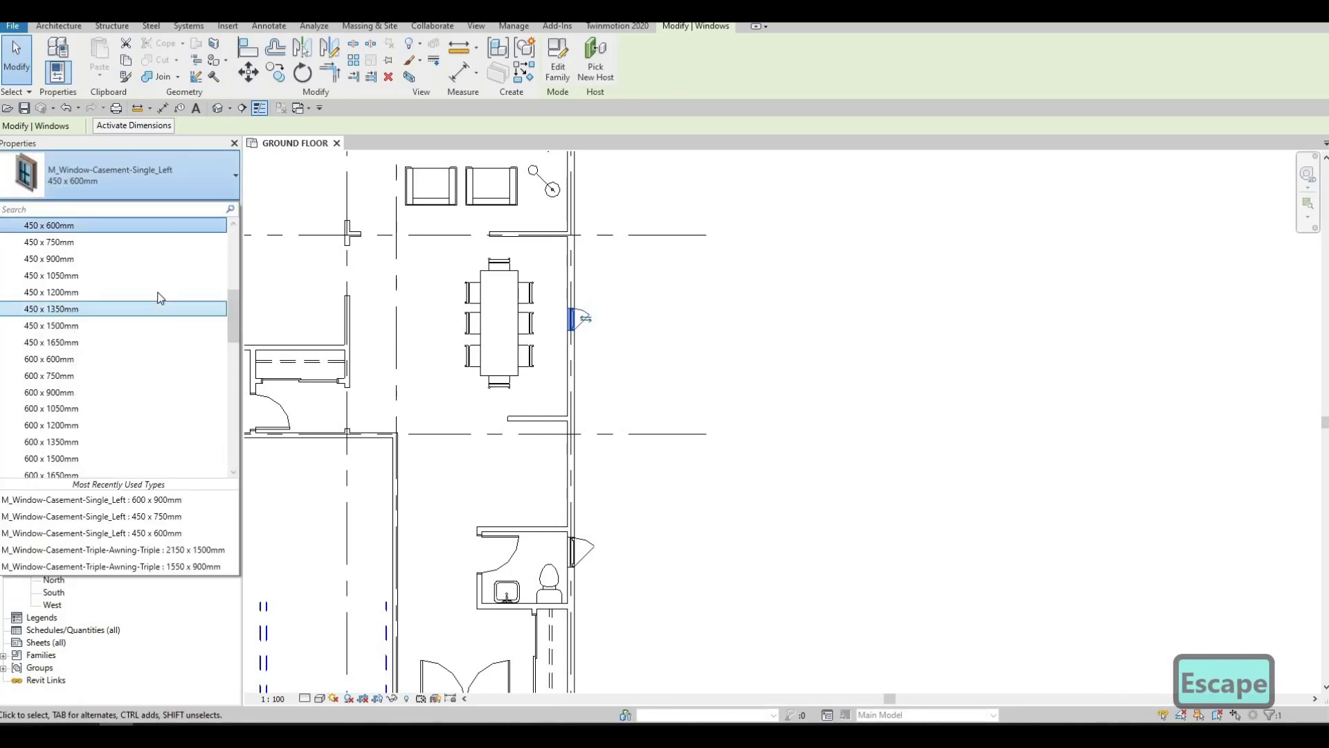
scroll(159, 325, "down", 2)
key("Down")
key("Down")
key("Down")
key("Down")
key("Down")
key("Down")
key("Down")
key("Down")
key("Down")
key("Down")
key("Down")
key("Down")
key("Down")
key("Down")
key("Down")
key("Down")
key("Down")
key("Down")
key("Down")
key("Down")
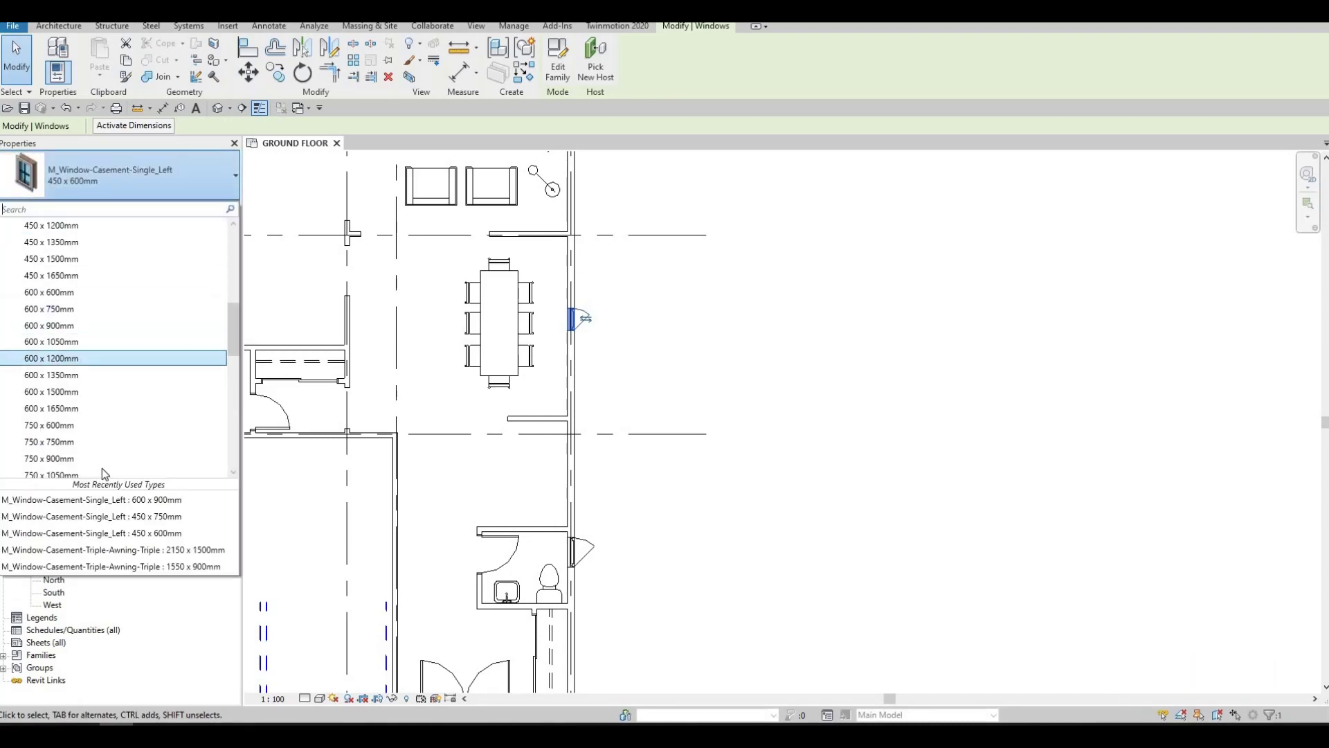
key("Up")
key("Up")
key("Up")
key("Up")
key("Up")
key("Up")
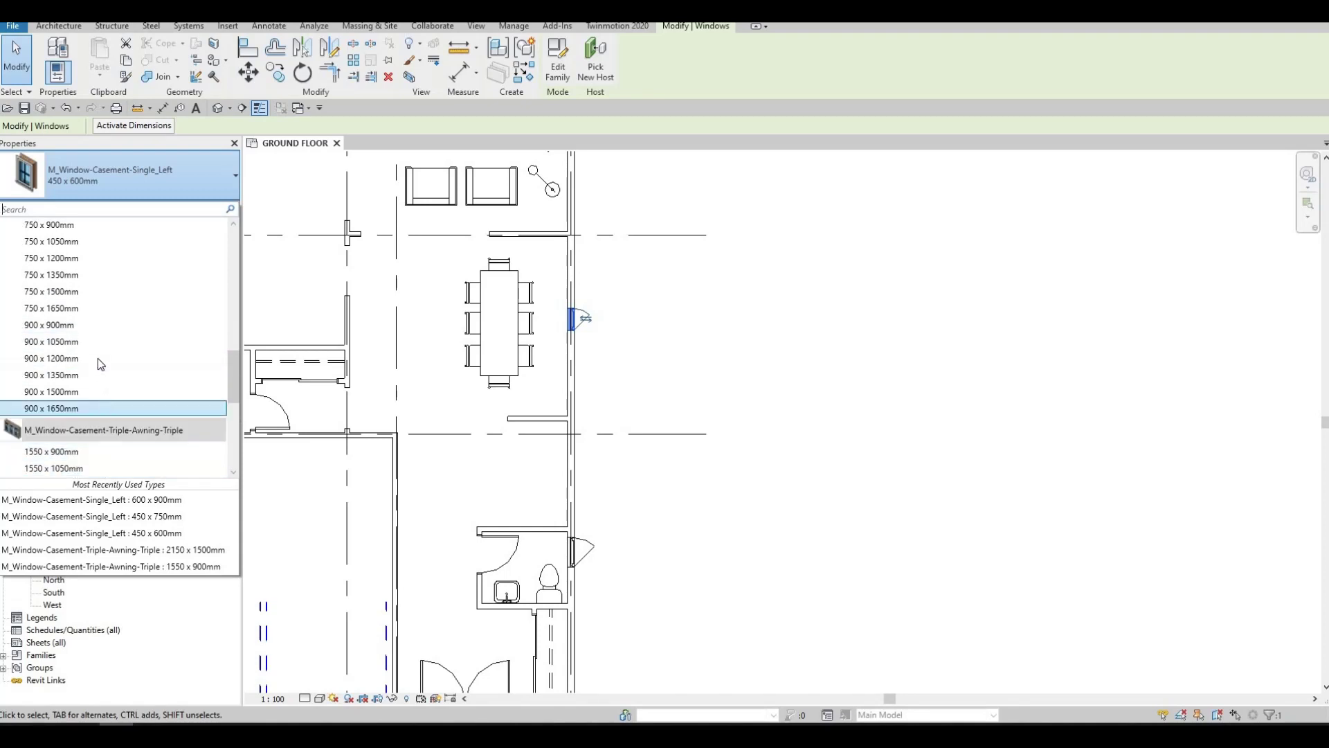
left_click(97, 327)
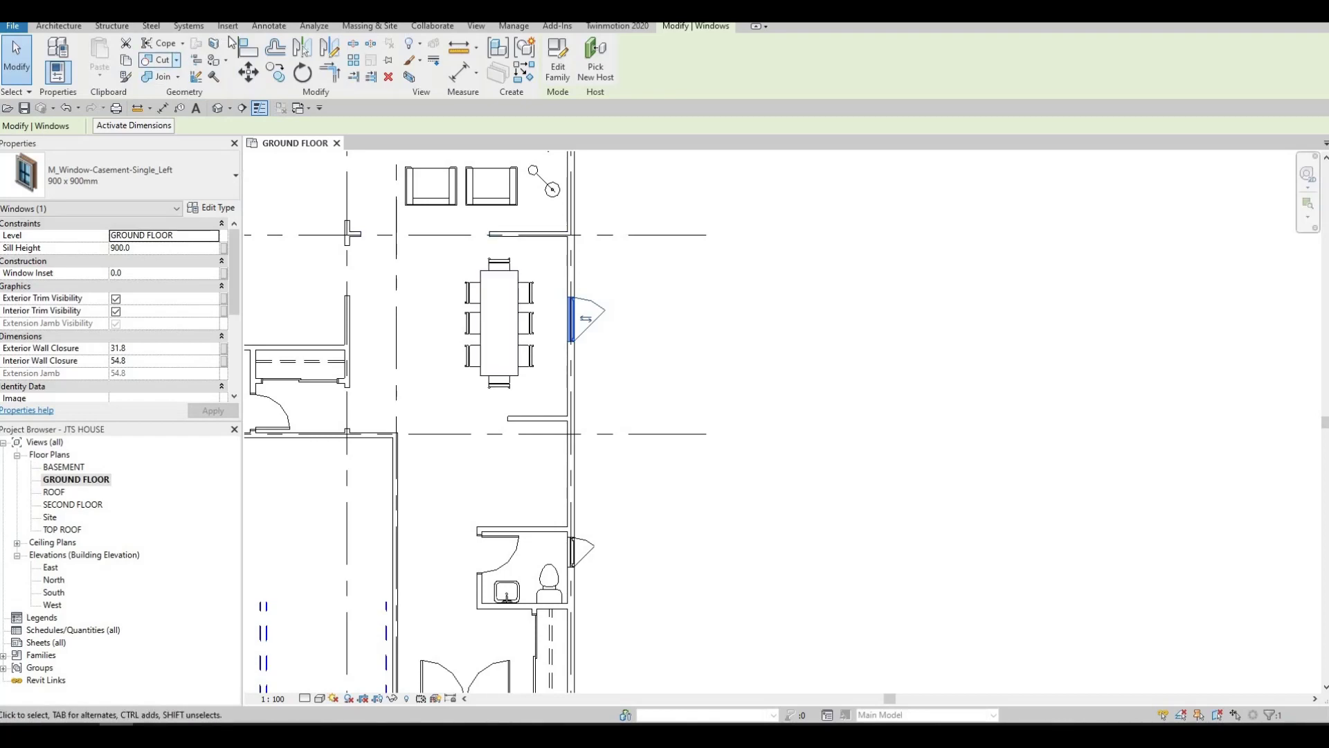
middle_click_drag(668, 377, 1082, 466)
key("Escape")
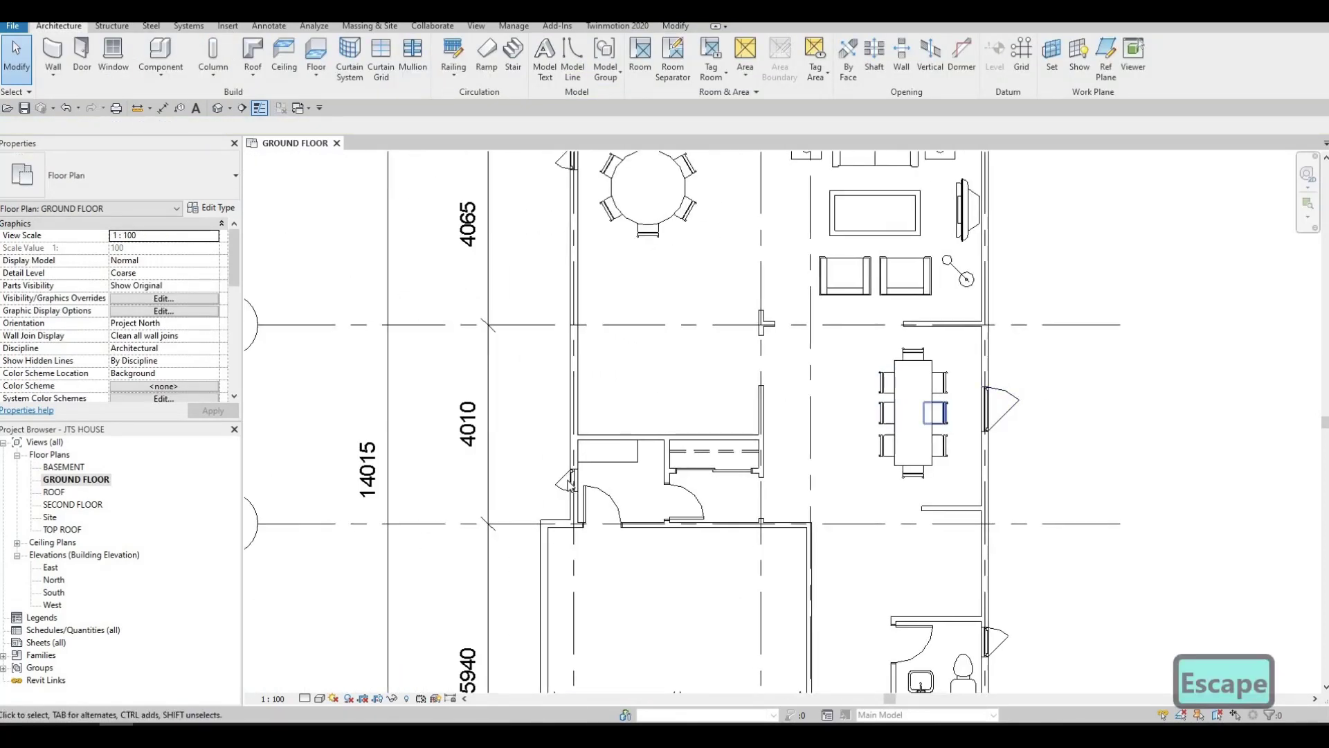
- Delete the casement window beside the rectangular dining table from the east exterior wall
left_click(561, 482)
key("Escape")
key("Escape")
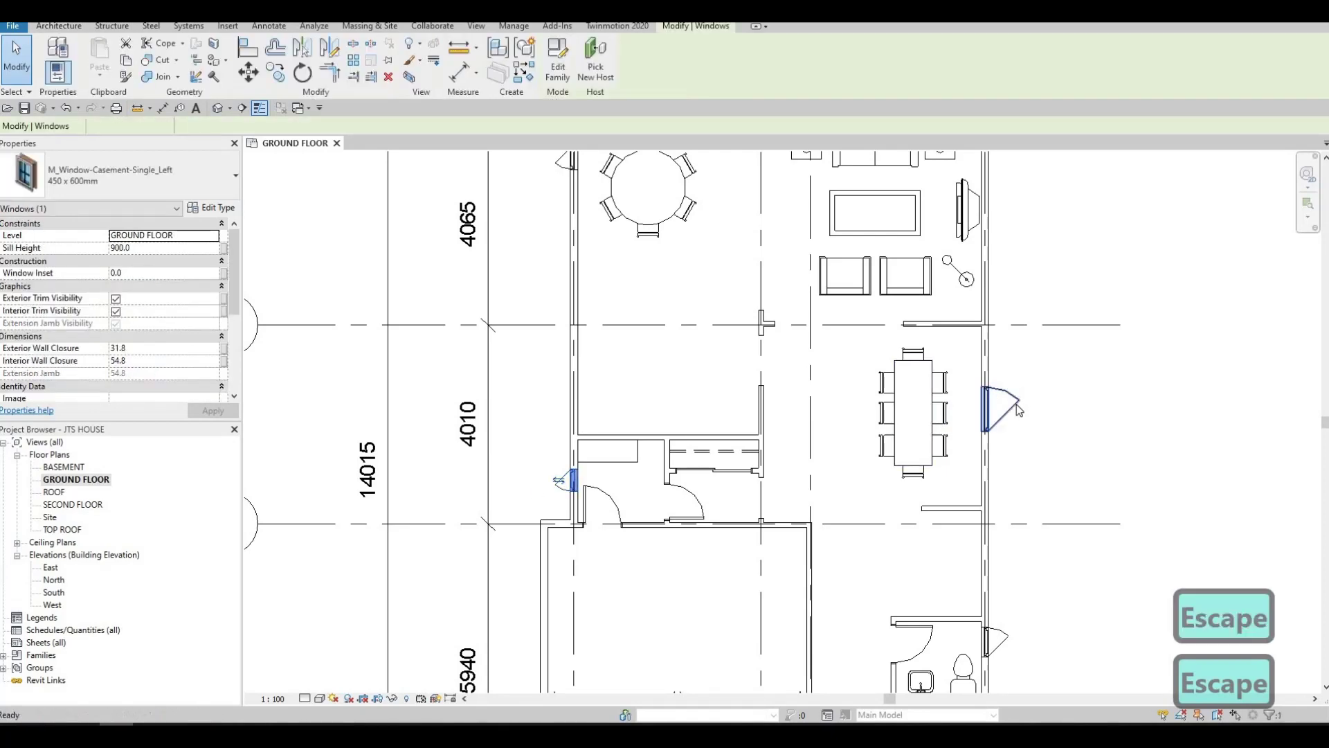
left_click(1001, 408)
key("Delete")
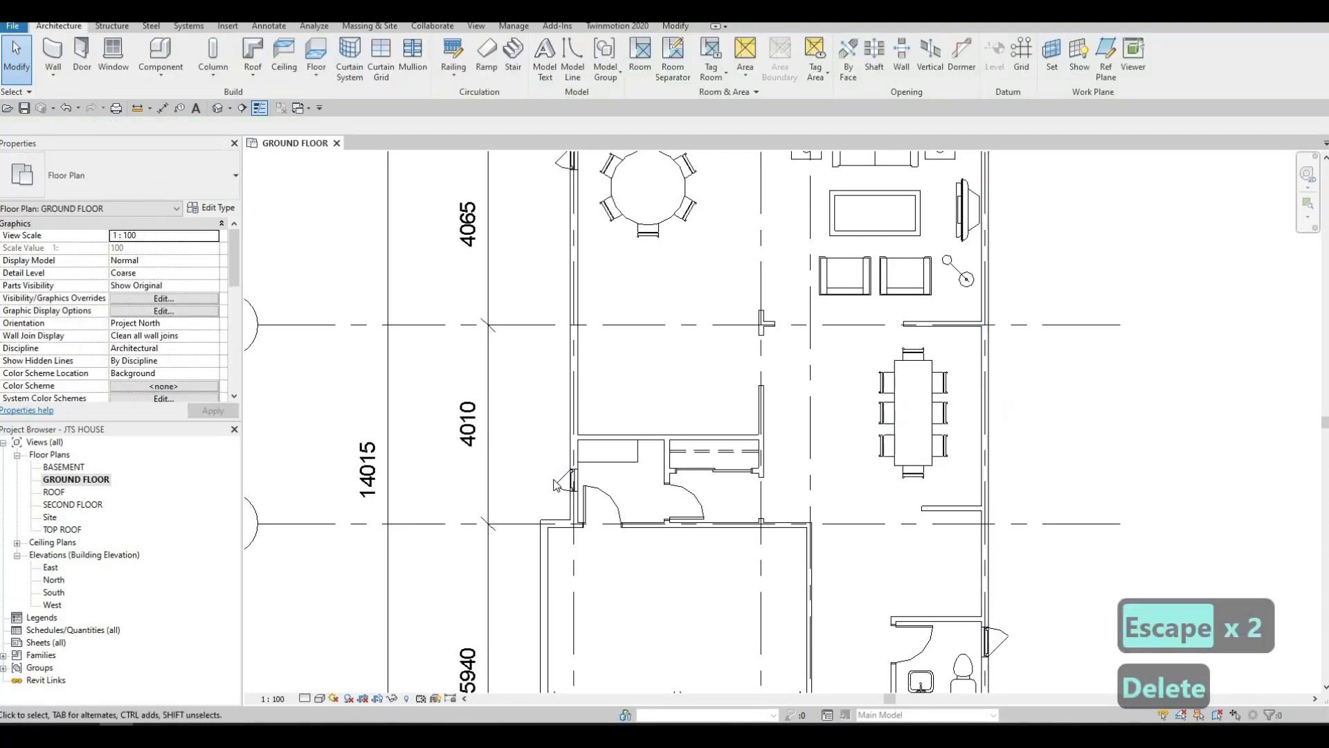
- Change the west wall window in the small room next to the closet to the 600 x 900mm single-left casement type
left_click(559, 484)
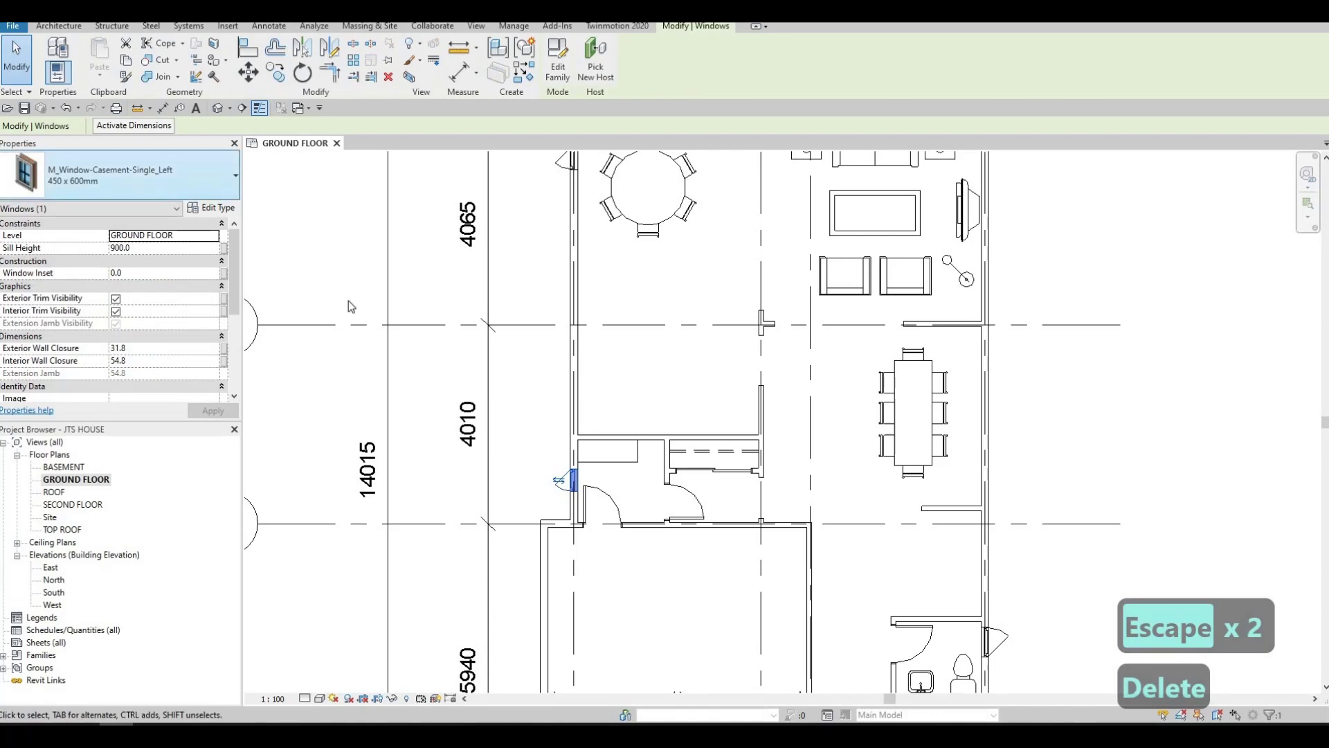
middle_click_drag(901, 395, 882, 530)
key("Escape")
key("Escape")
left_click(882, 526)
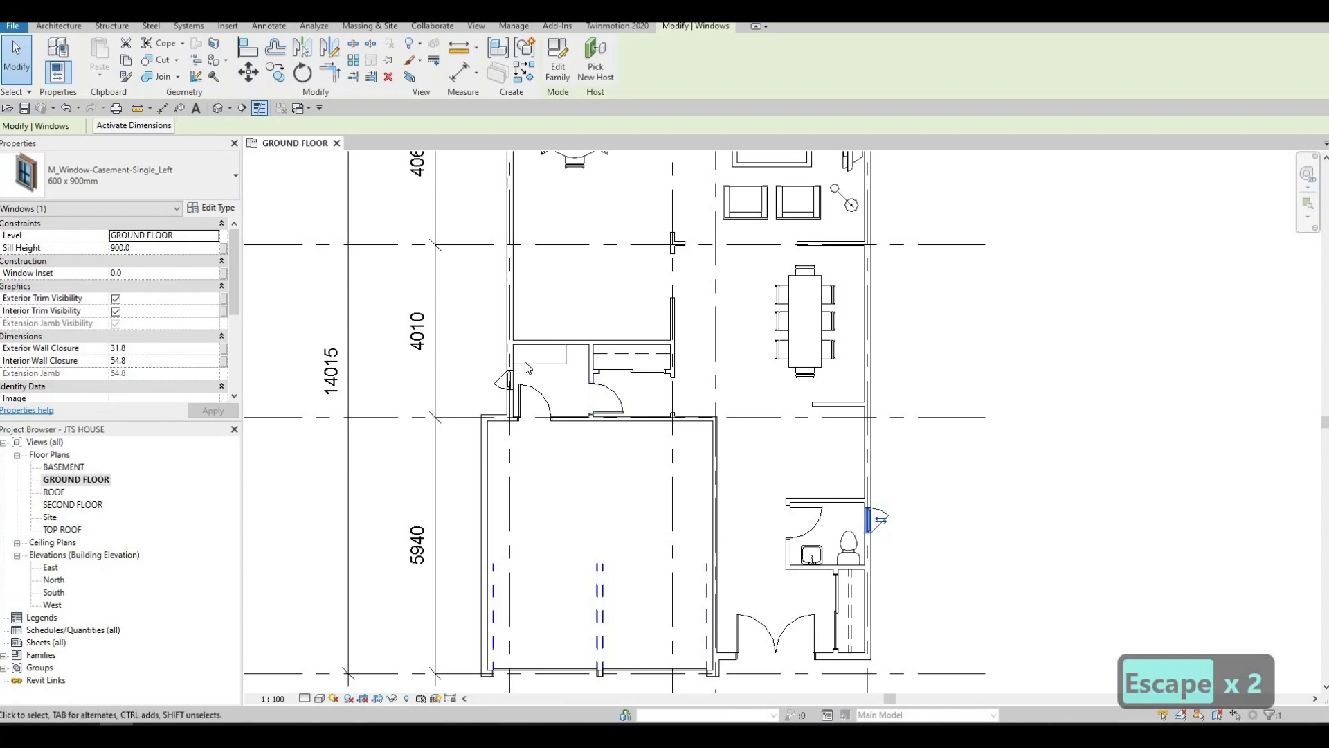
scroll(515, 353, "up", 3)
key("Escape")
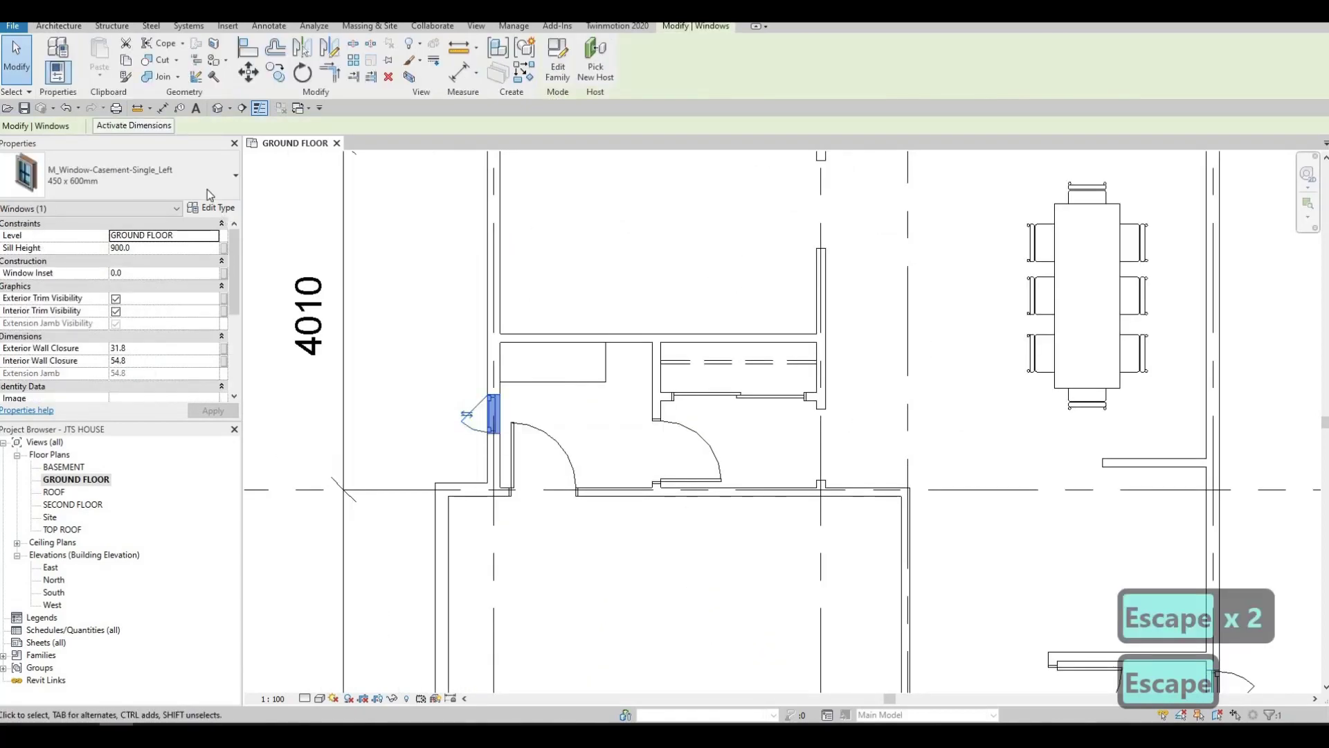
left_click(207, 189)
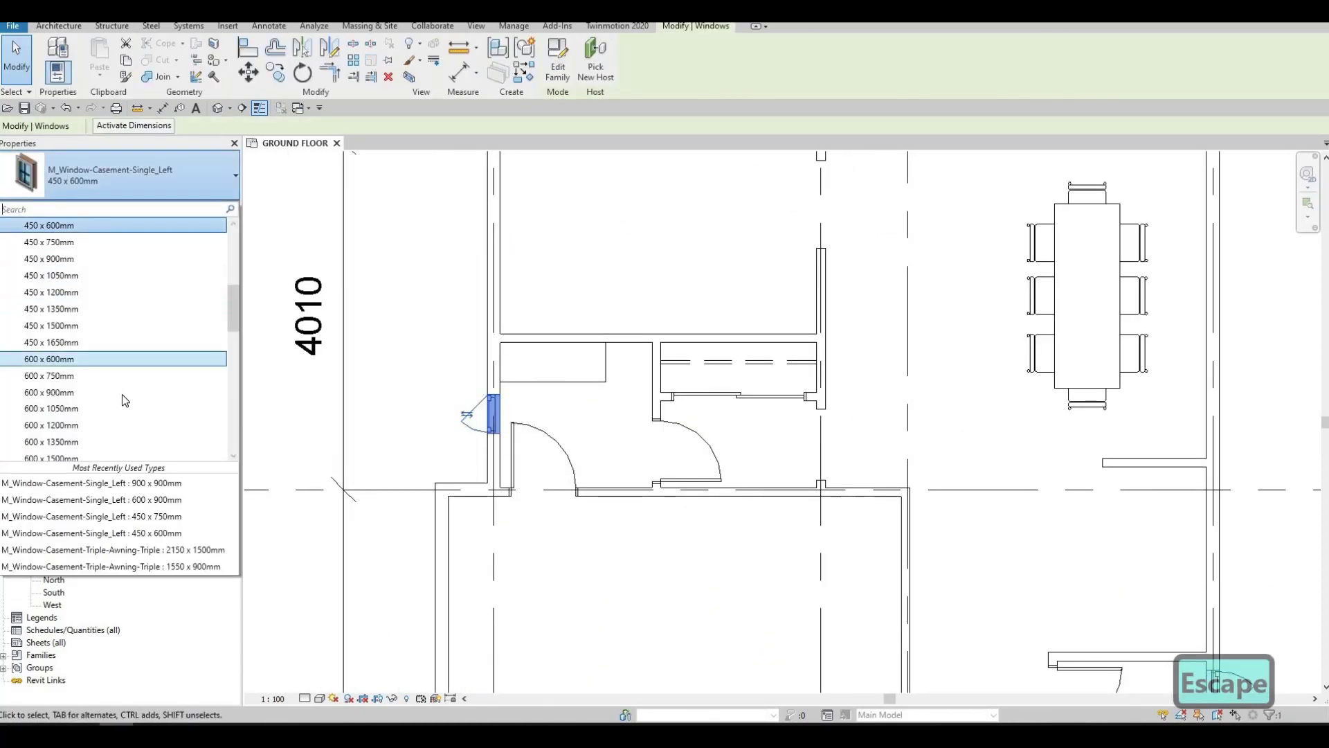
left_click(125, 392)
key("Escape")
key("Escape")
- Change the west wall window beside the round table to the 750 x 900mm single-left casement type
middle_click_drag(398, 469, 429, 692)
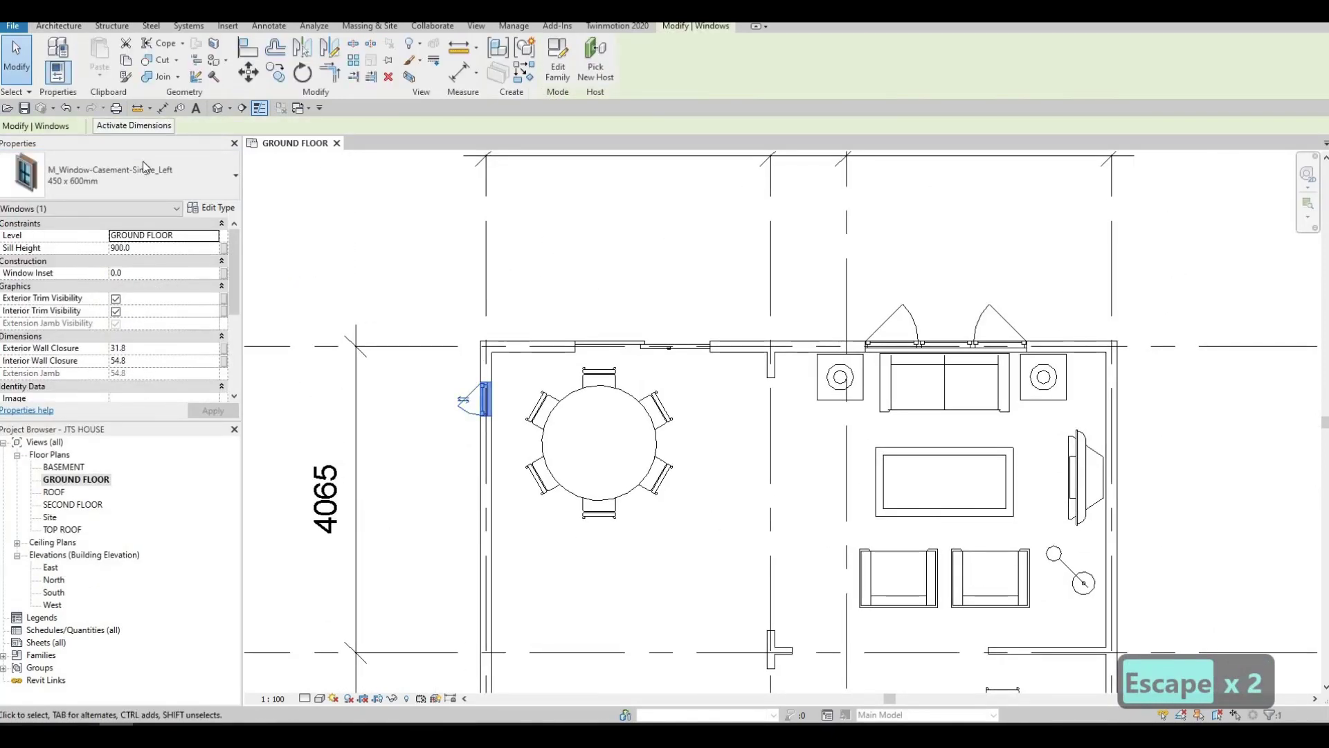
left_click(143, 167)
scroll(127, 375, "down", 5)
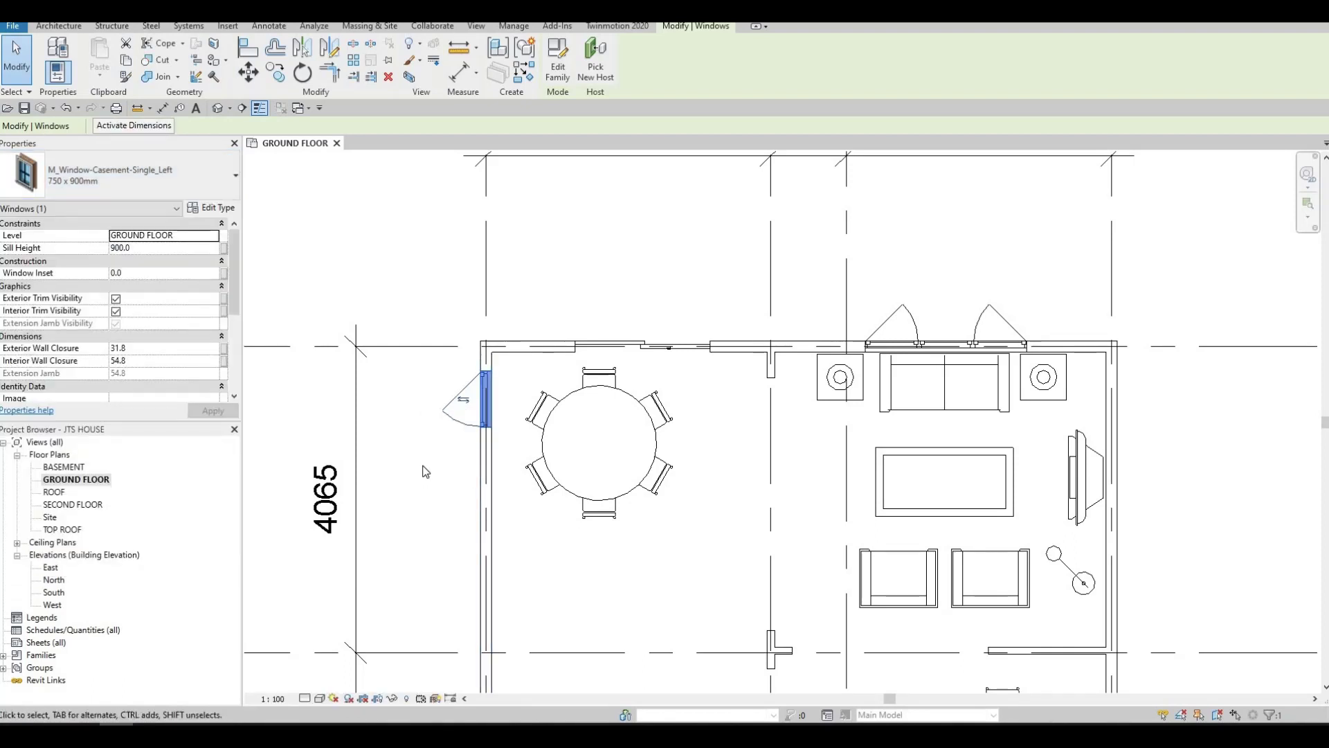
key("Escape")
key("Escape")
- Move the 750 x 900mm window down along the west exterior wall, roughly in line with the round table's centre
middle_click_drag(471, 424, 478, 392)
left_click(478, 389)
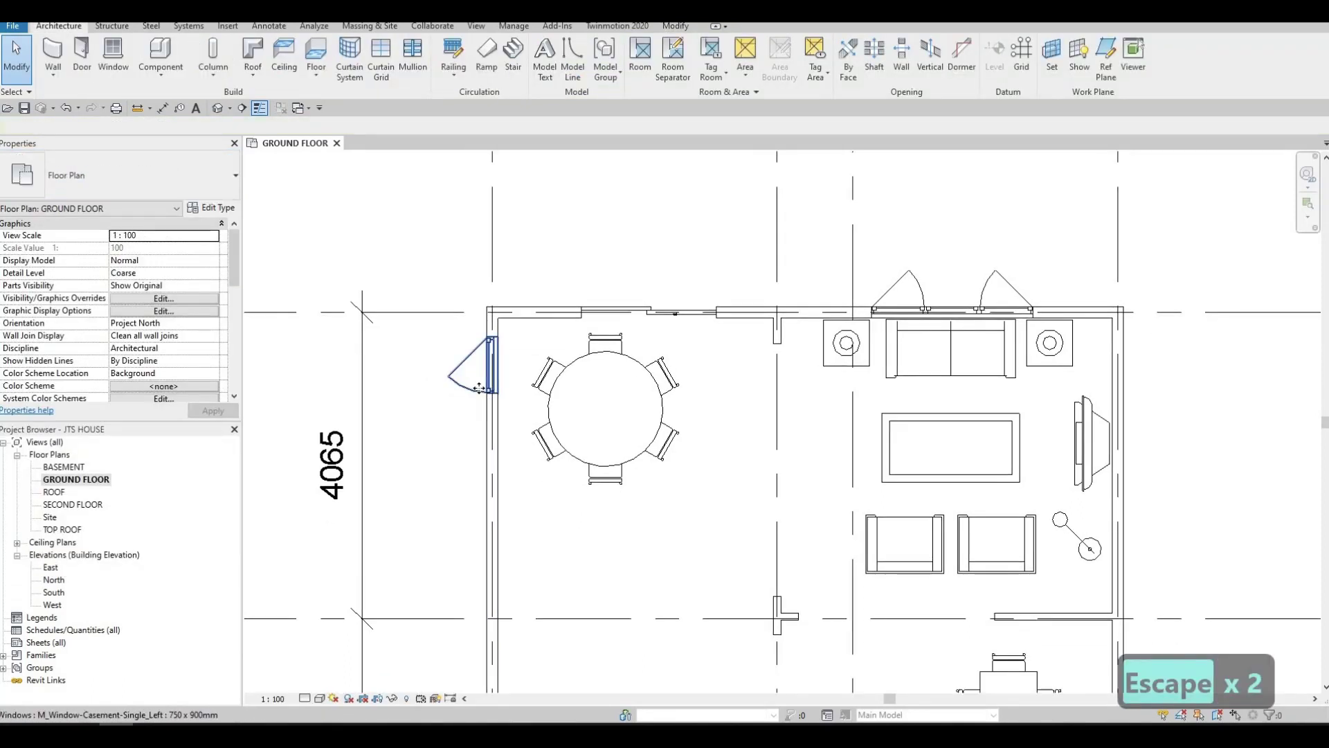
left_click_drag(479, 427, 481, 431)
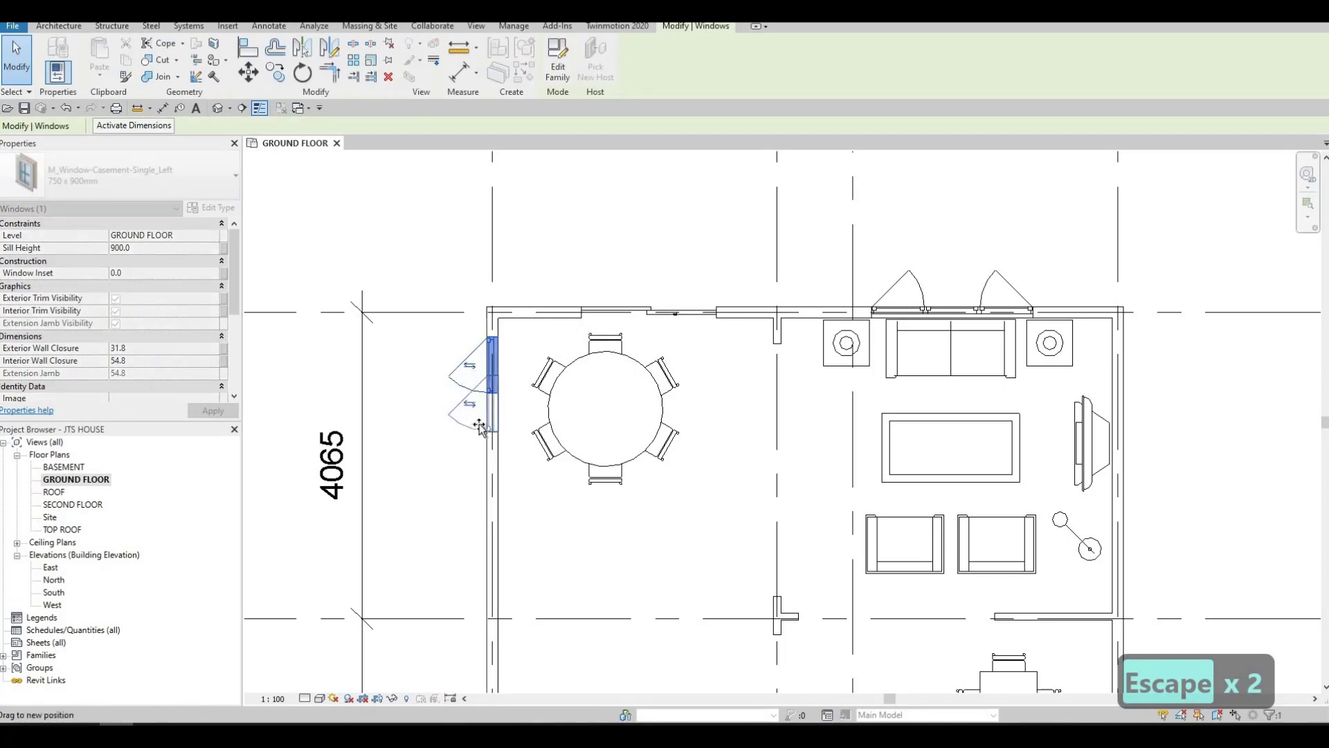
key("Escape")
key("Escape")
- Browse the Windows family library and preview the double and triple casement families, including the awning and transom variants
scroll(460, 391, "down", 3)
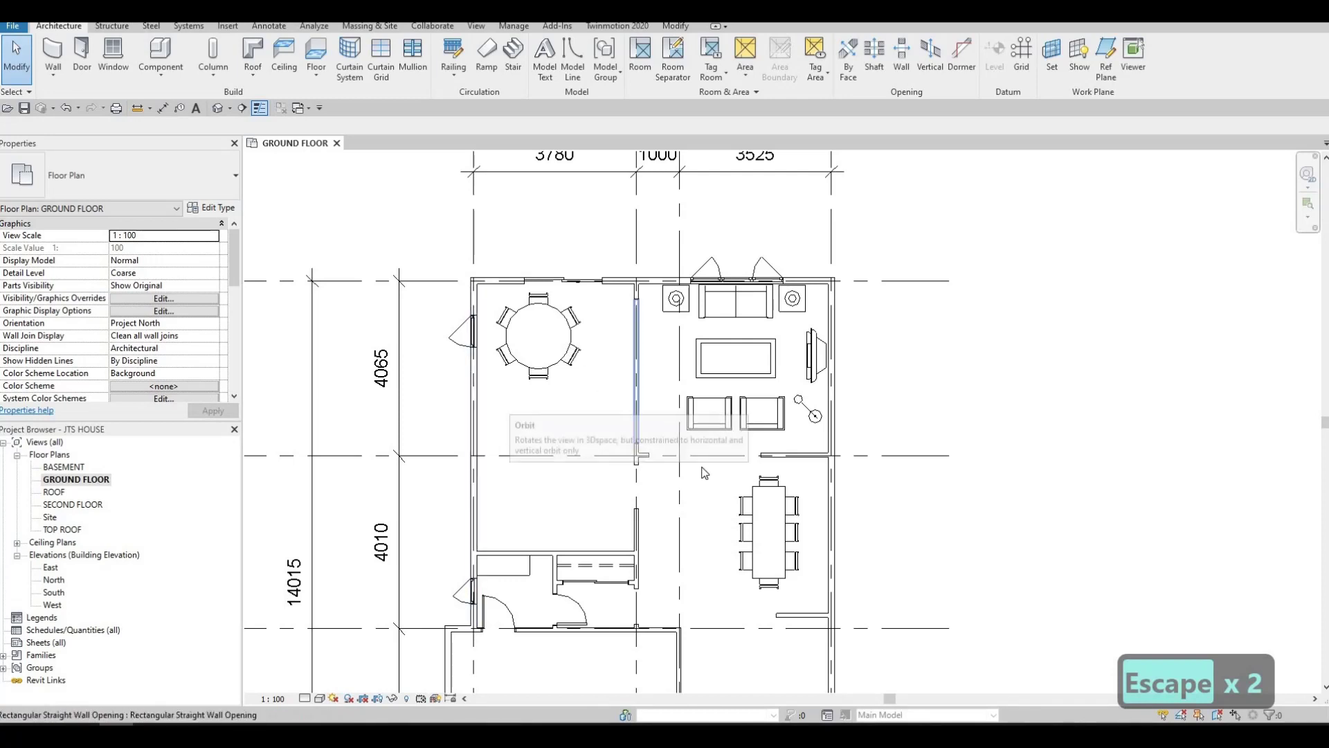
middle_click_drag(715, 440, 578, 353)
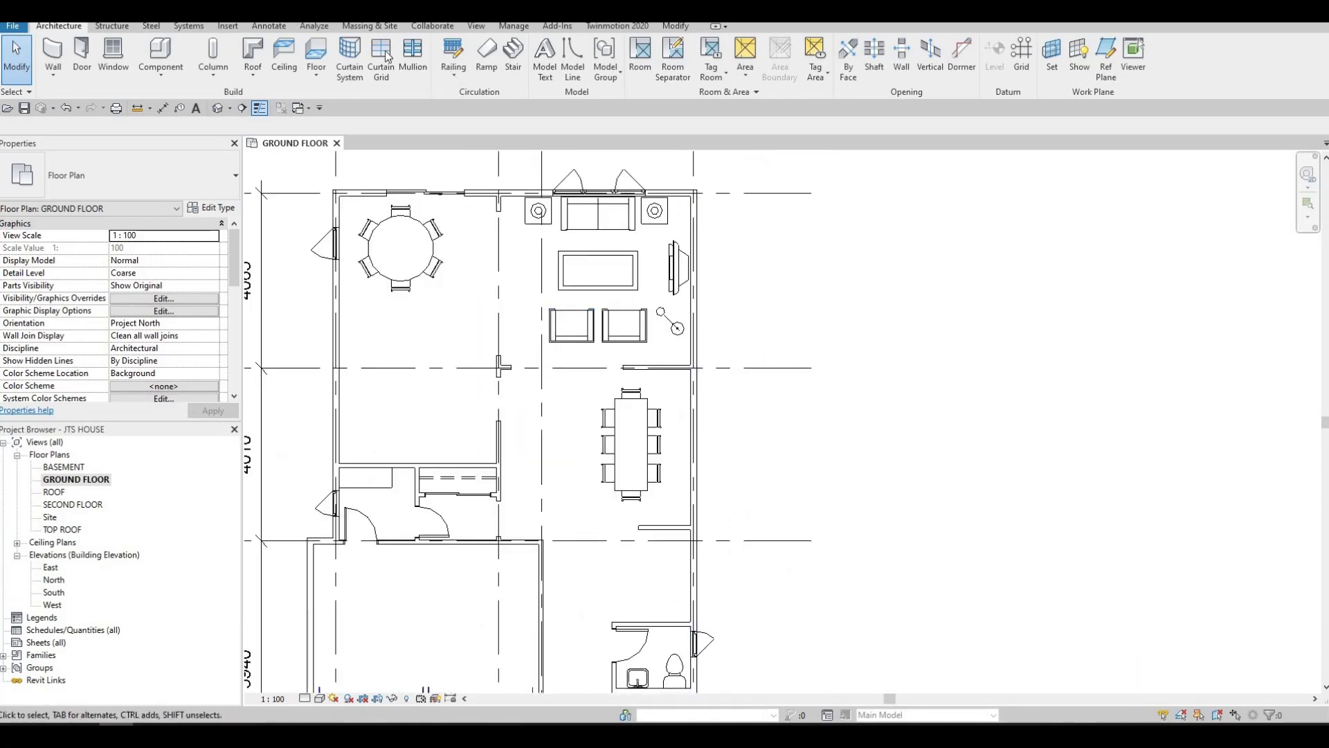
left_click(228, 26)
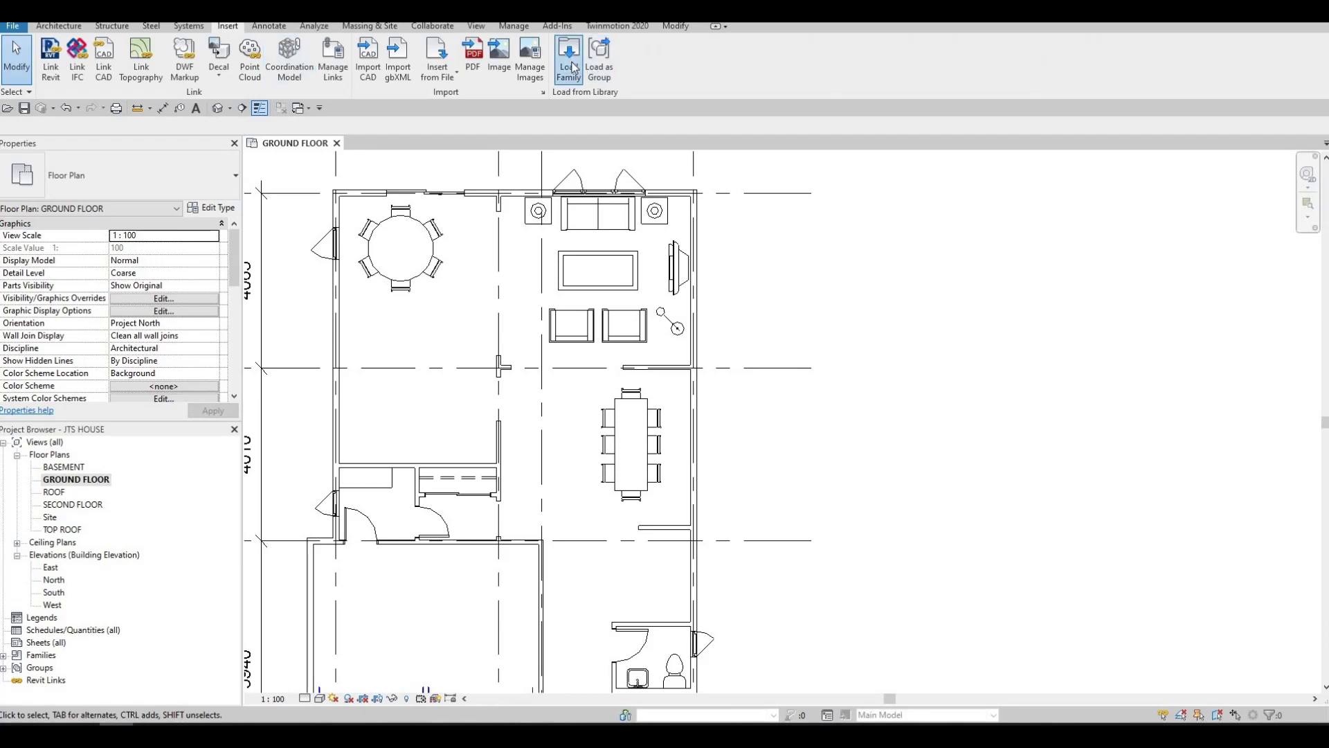
left_click(569, 62)
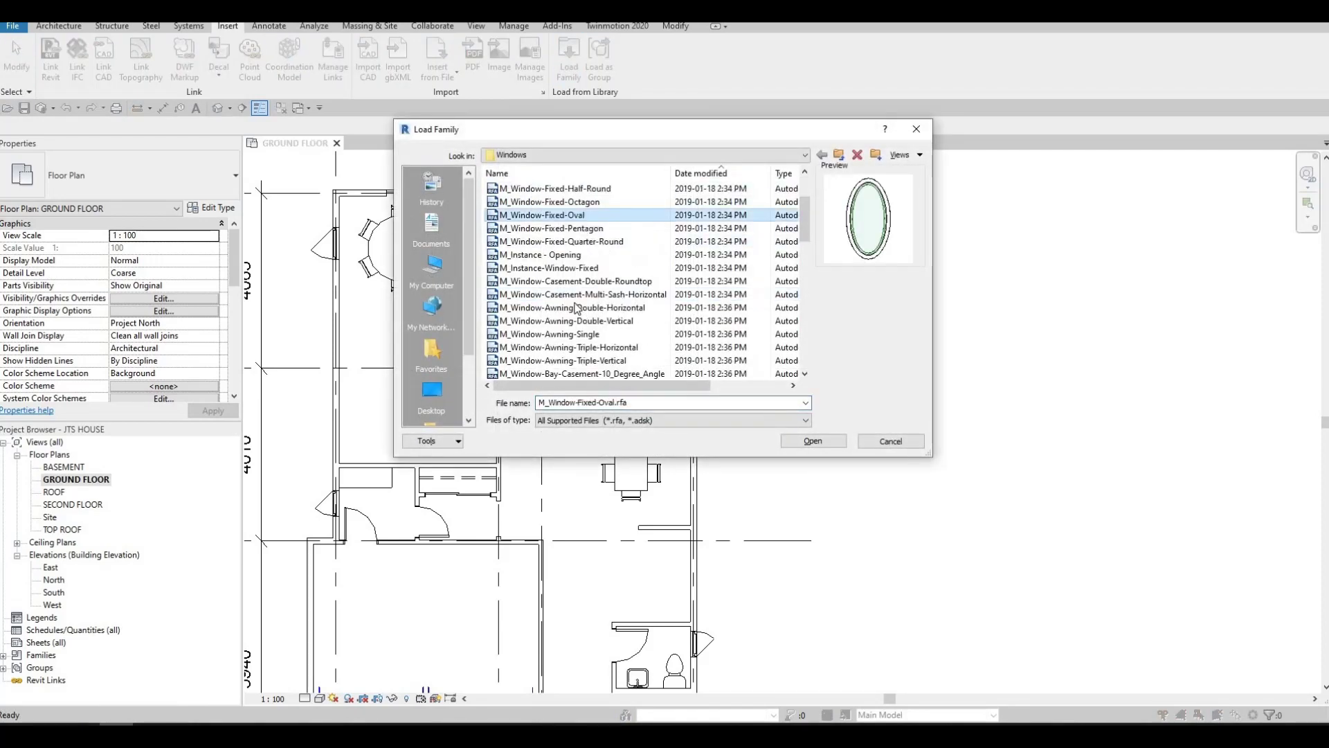
scroll(558, 292, "down", 2)
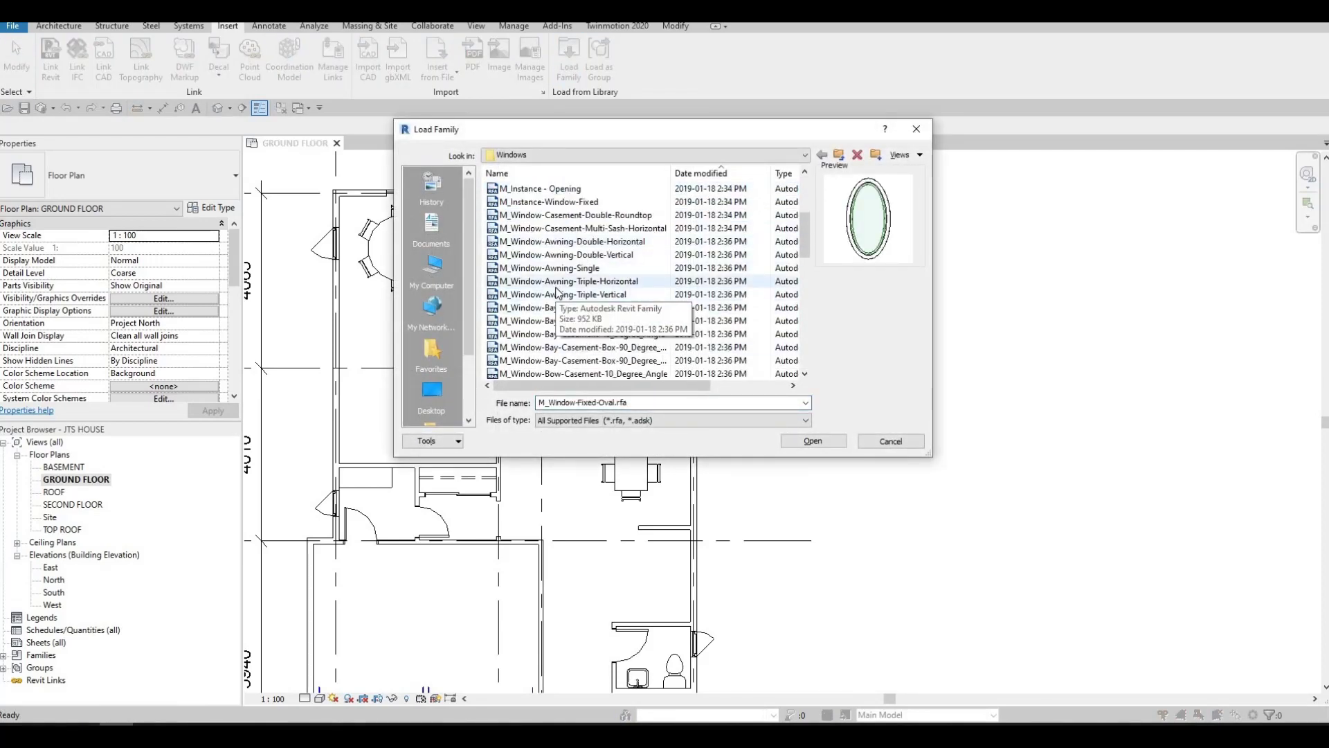
scroll(550, 294, "up", 2)
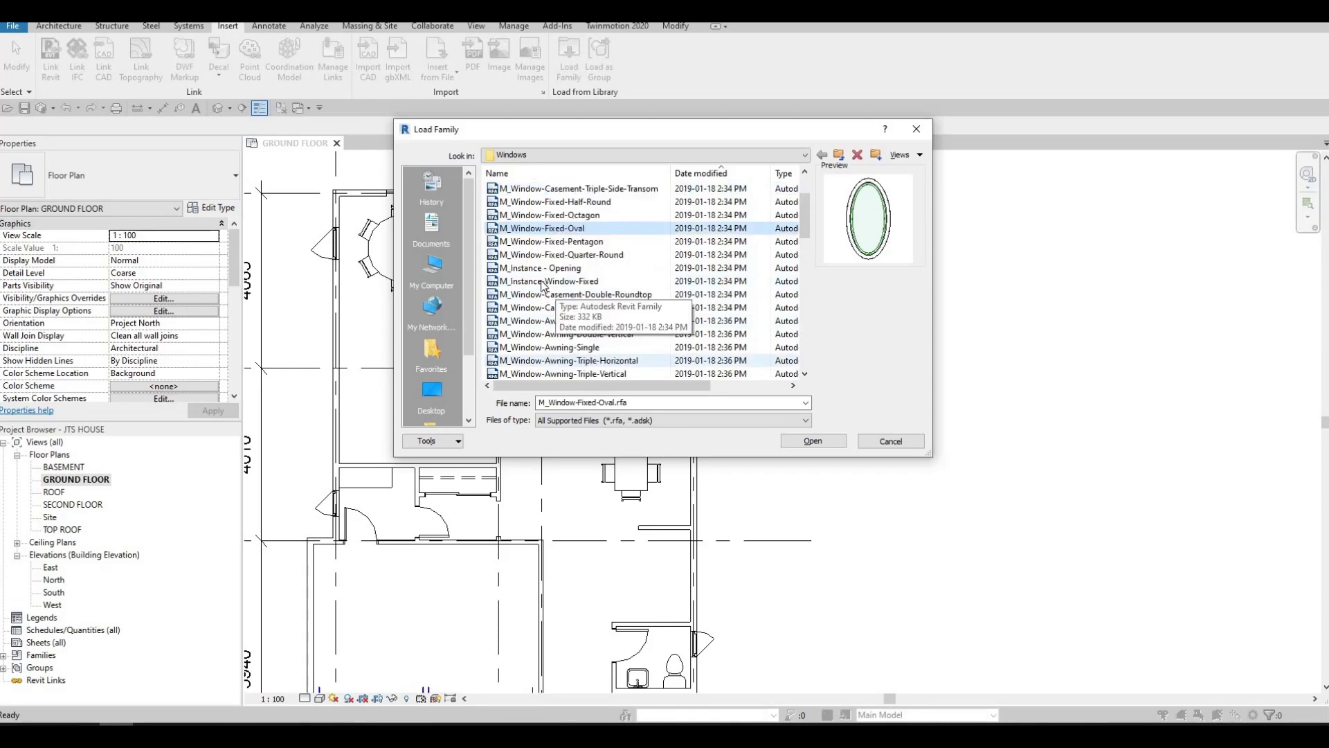
scroll(546, 277, "up", 1)
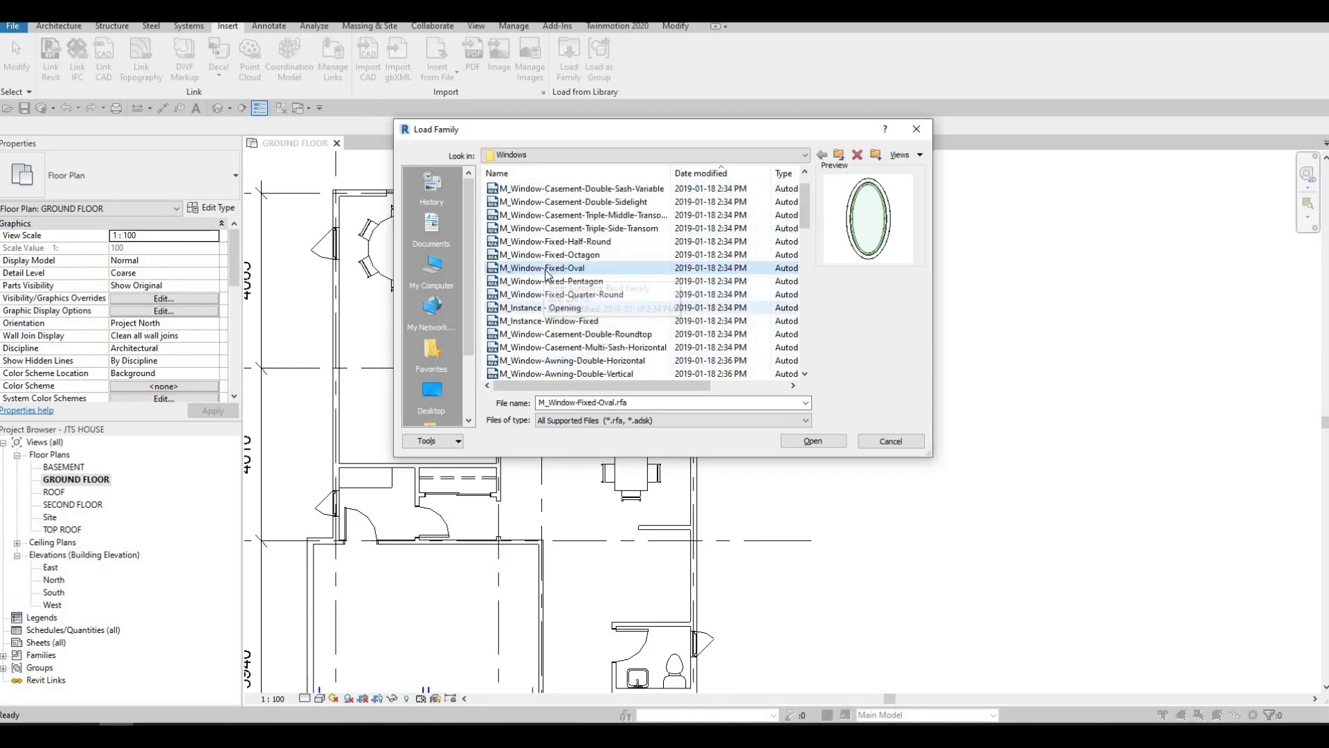
scroll(547, 275, "down", 6)
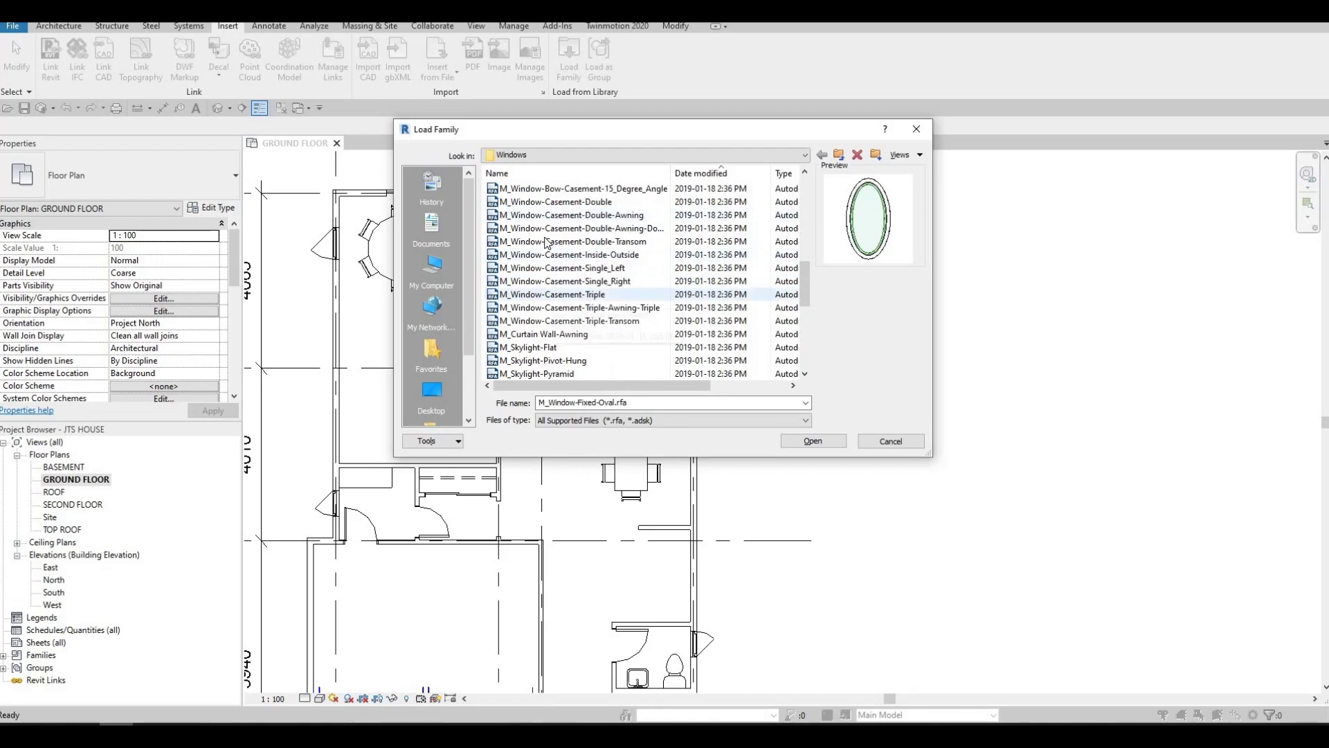
left_click(547, 241)
left_click(546, 228)
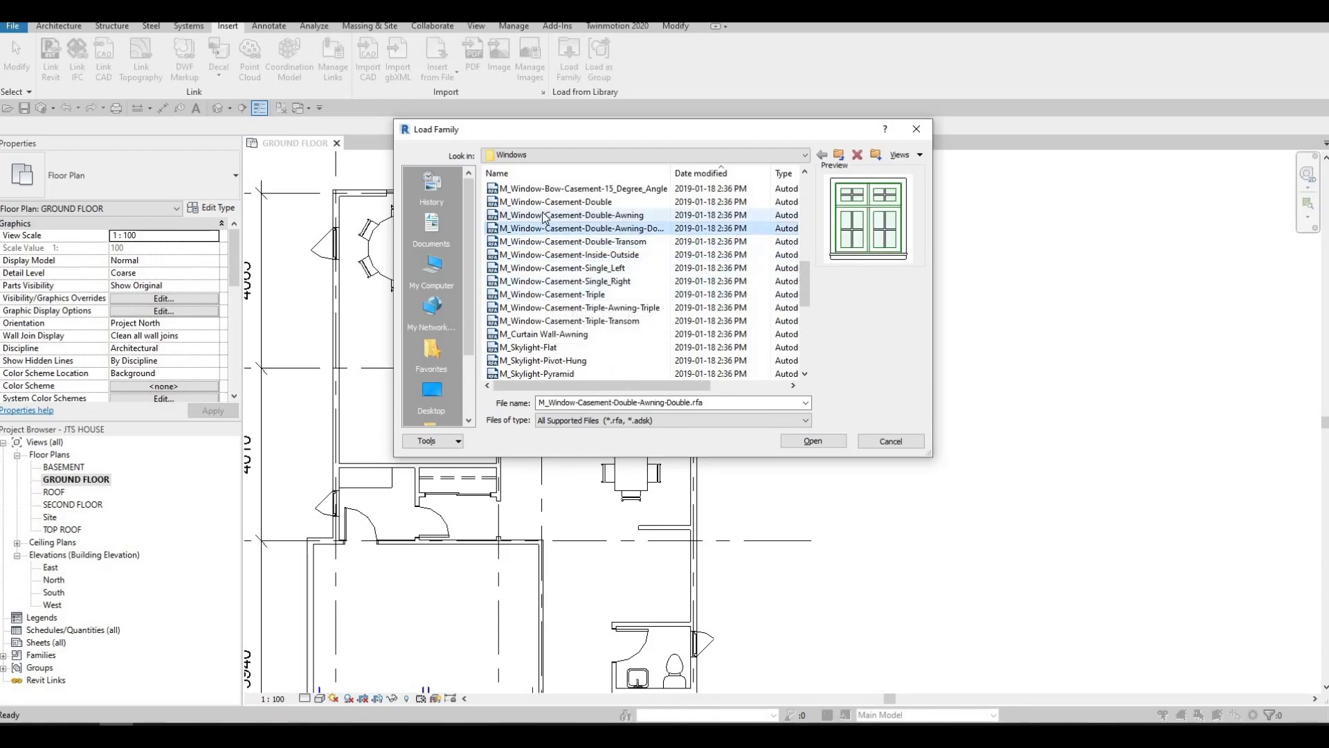
left_click(546, 215)
scroll(562, 289, "up", 1)
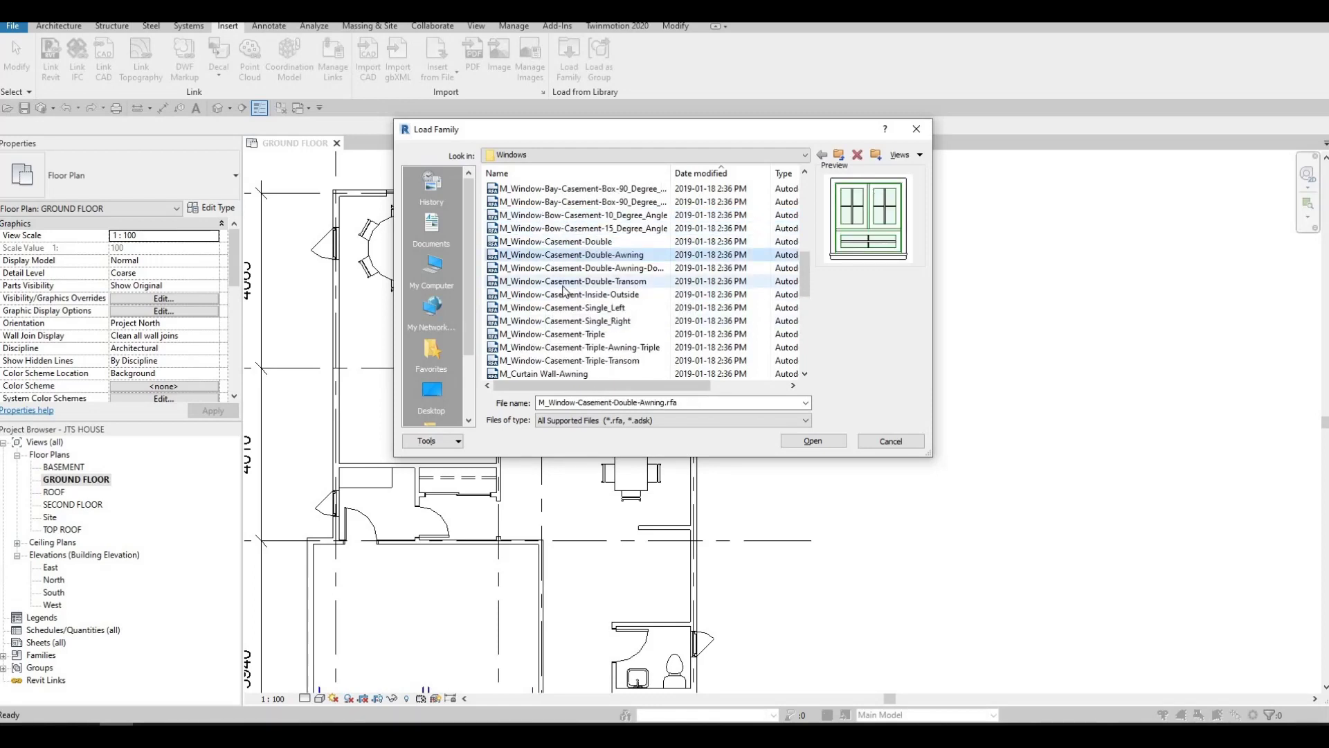
scroll(564, 289, "down", 2)
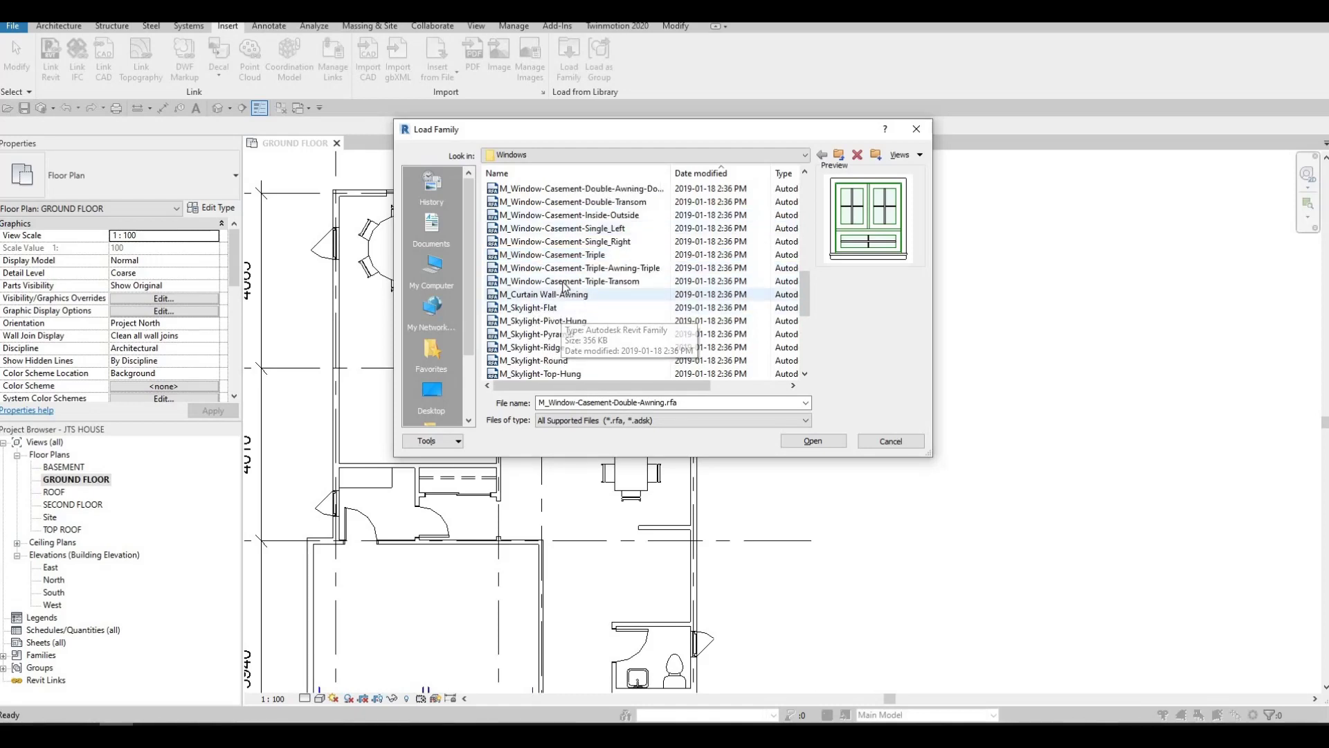
left_click(564, 280)
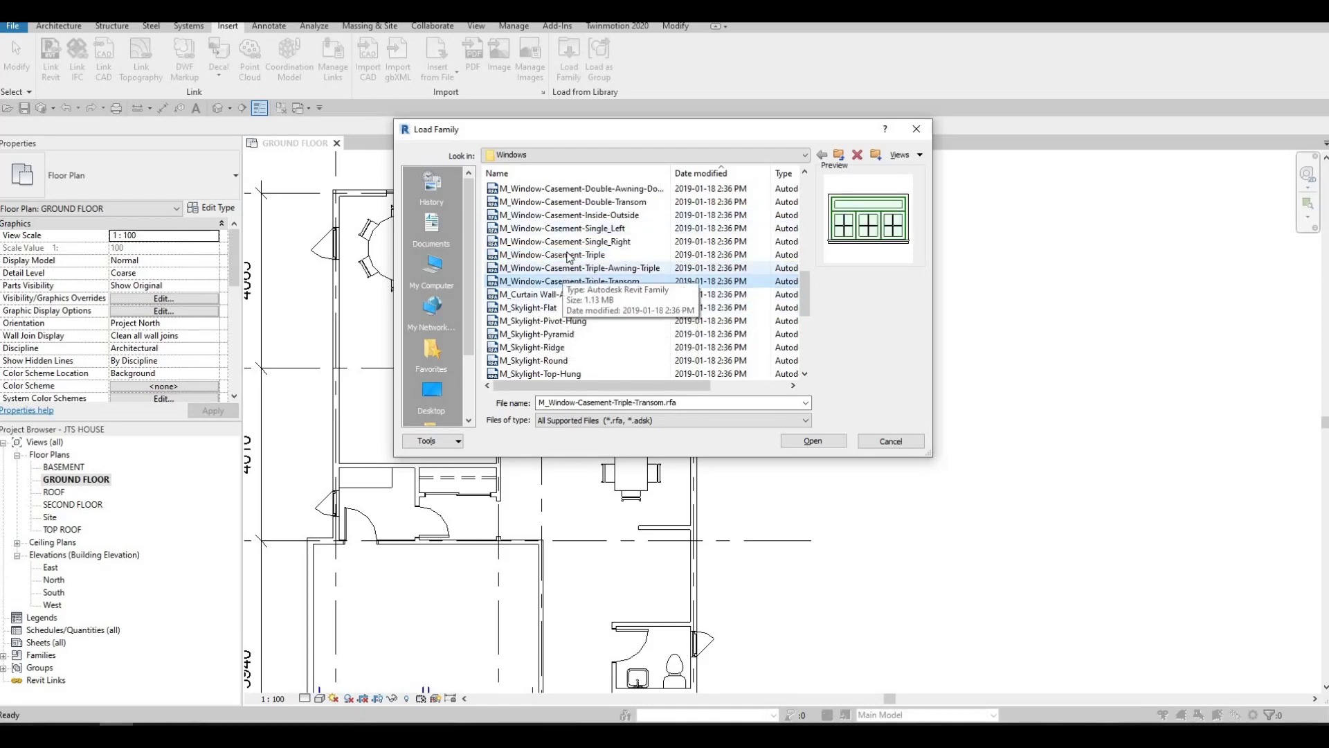
key("Up")
key("Up")
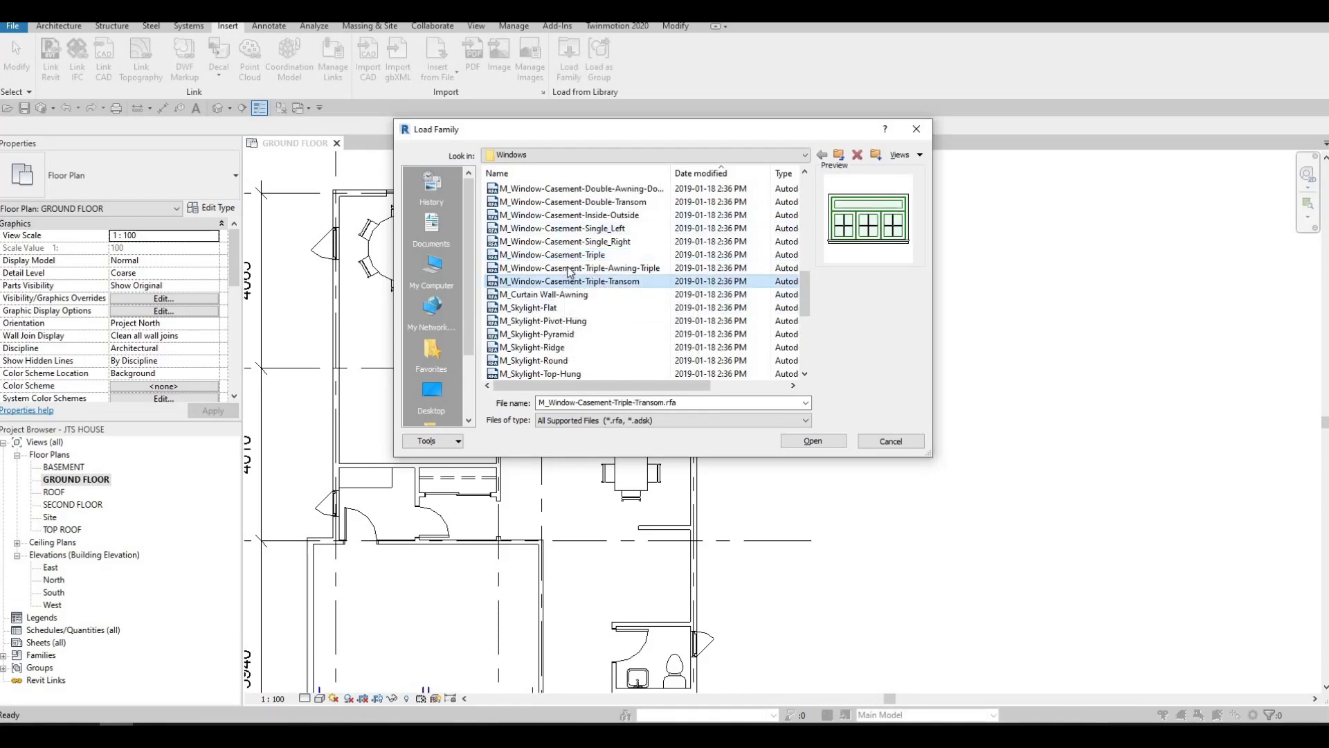
left_click(567, 268)
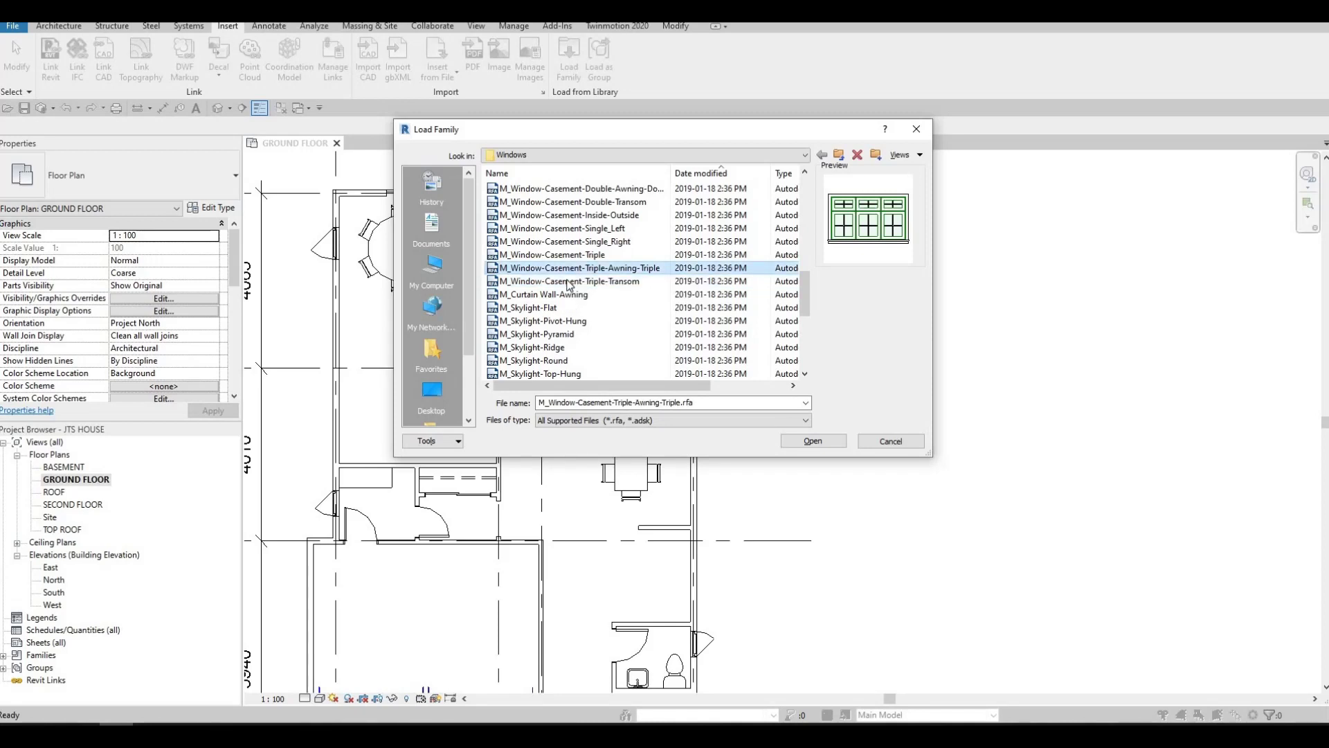
left_click(569, 281)
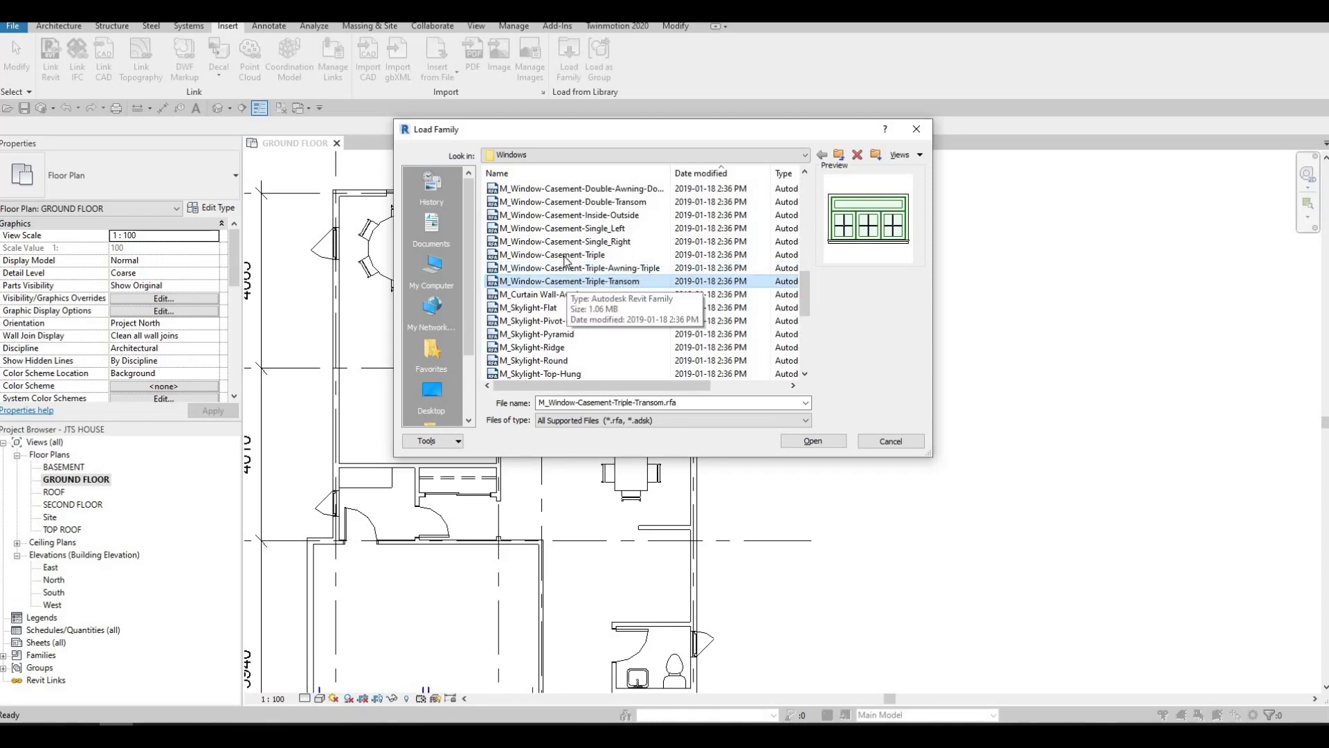
- Load the M_Window-Casement-Triple family with all of its listed types
left_click(567, 255)
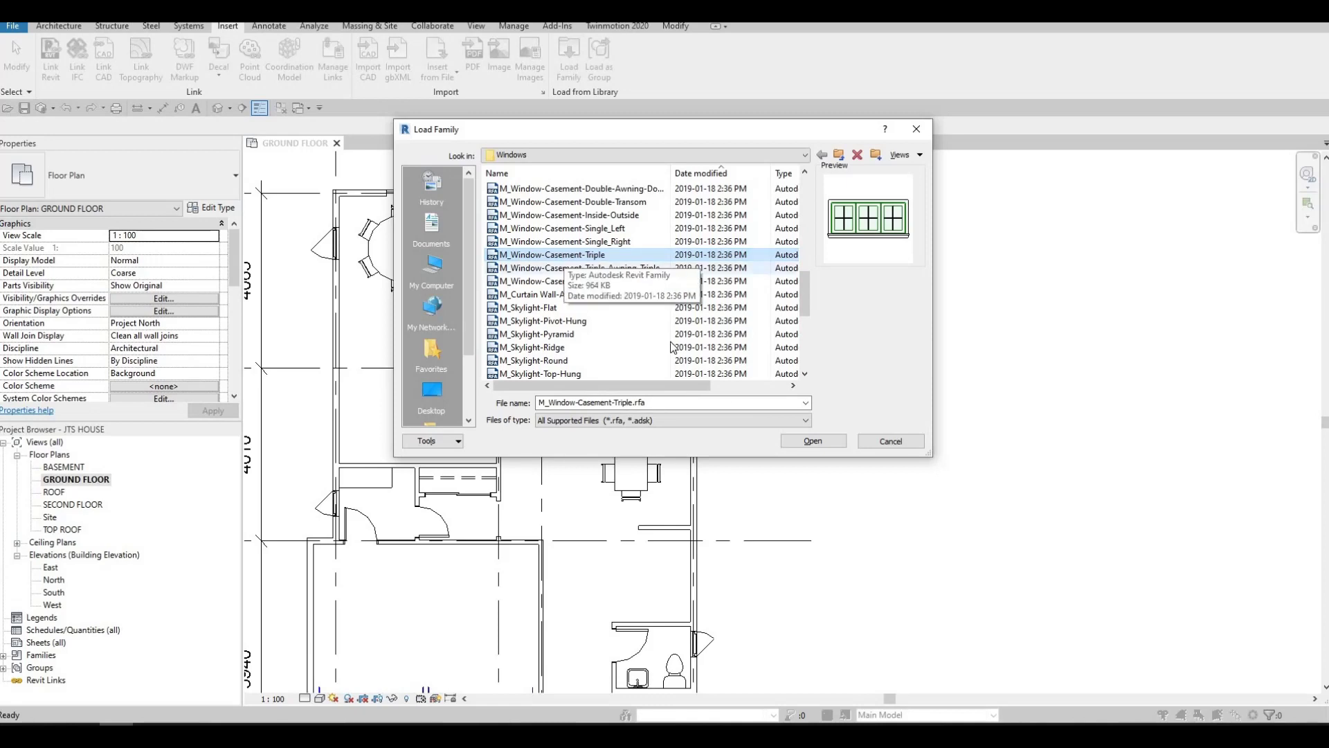
left_click(810, 441)
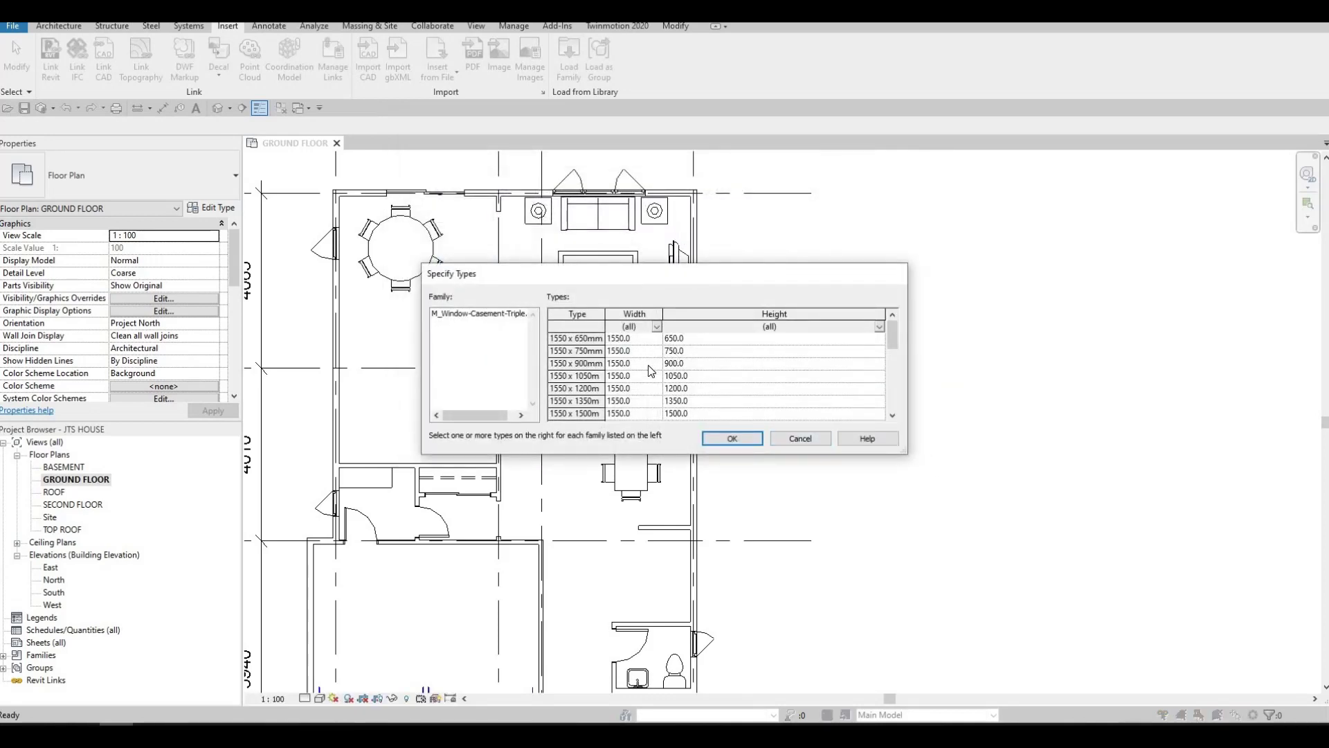
scroll(646, 396, "down", 5)
key("ctrl+a")
left_click(732, 438)
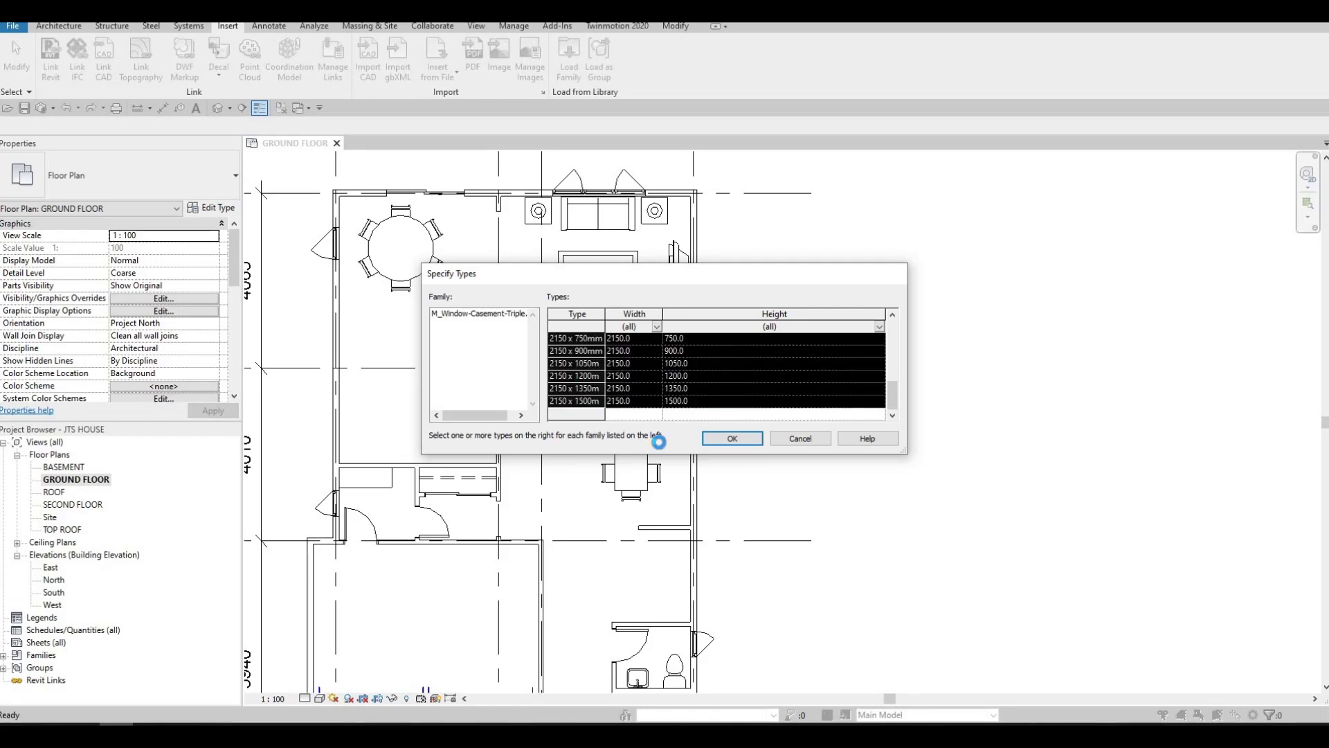
left_click(696, 388)
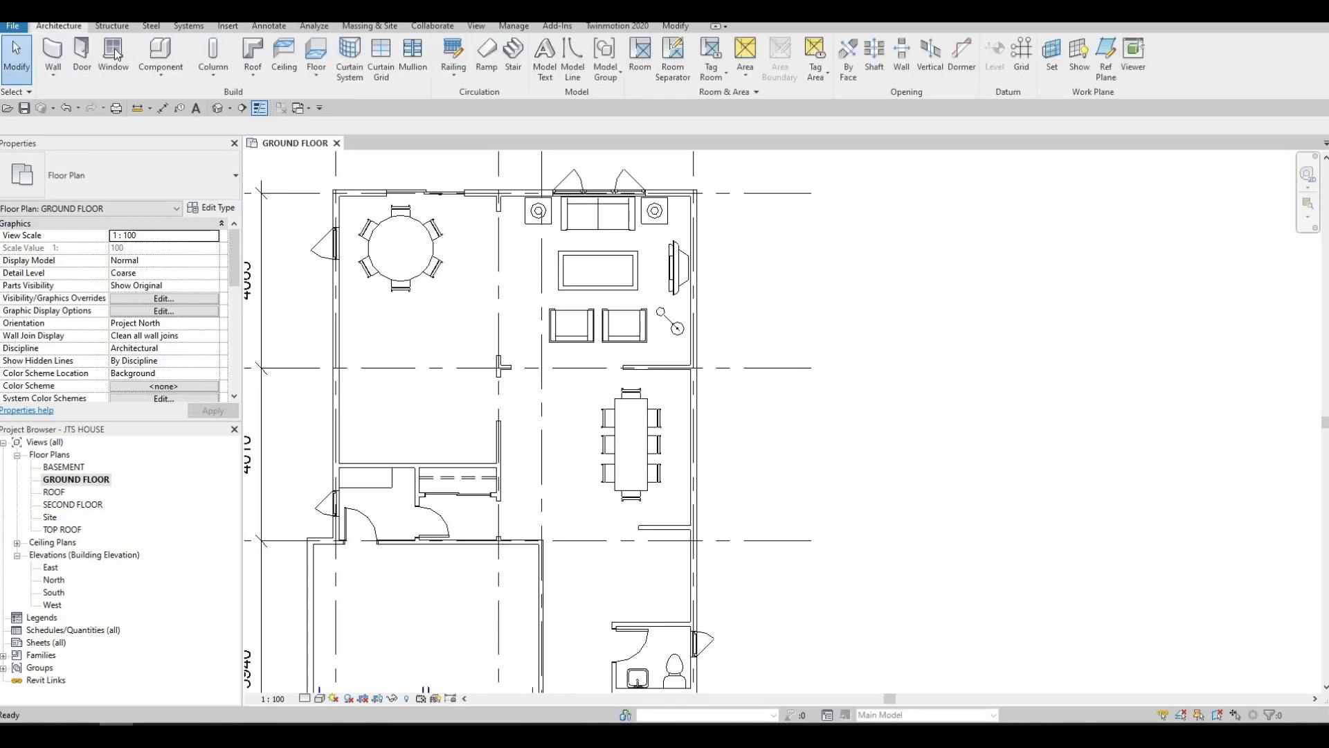
- Place a 1550 x 650mm M_Window-Casement-Triple window in the east exterior wall beside the rectangular dining table
left_click(115, 52)
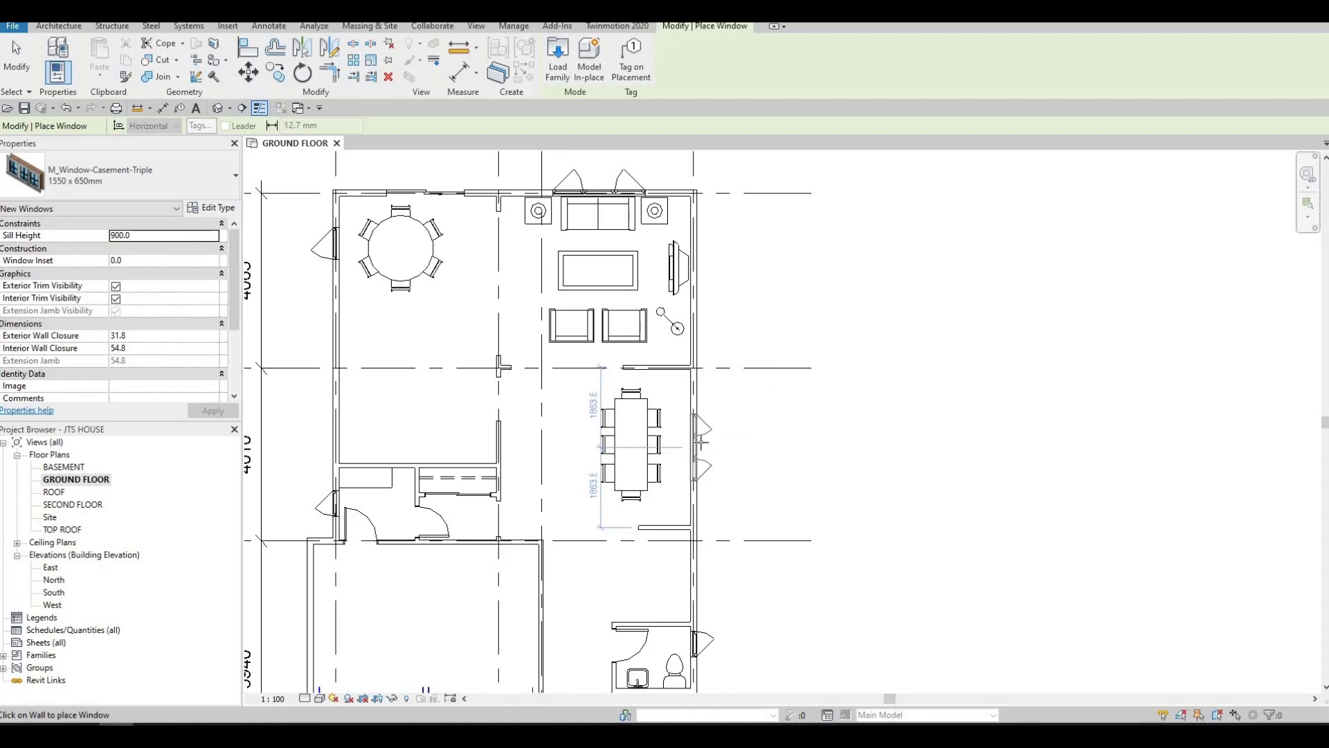
left_click(700, 443)
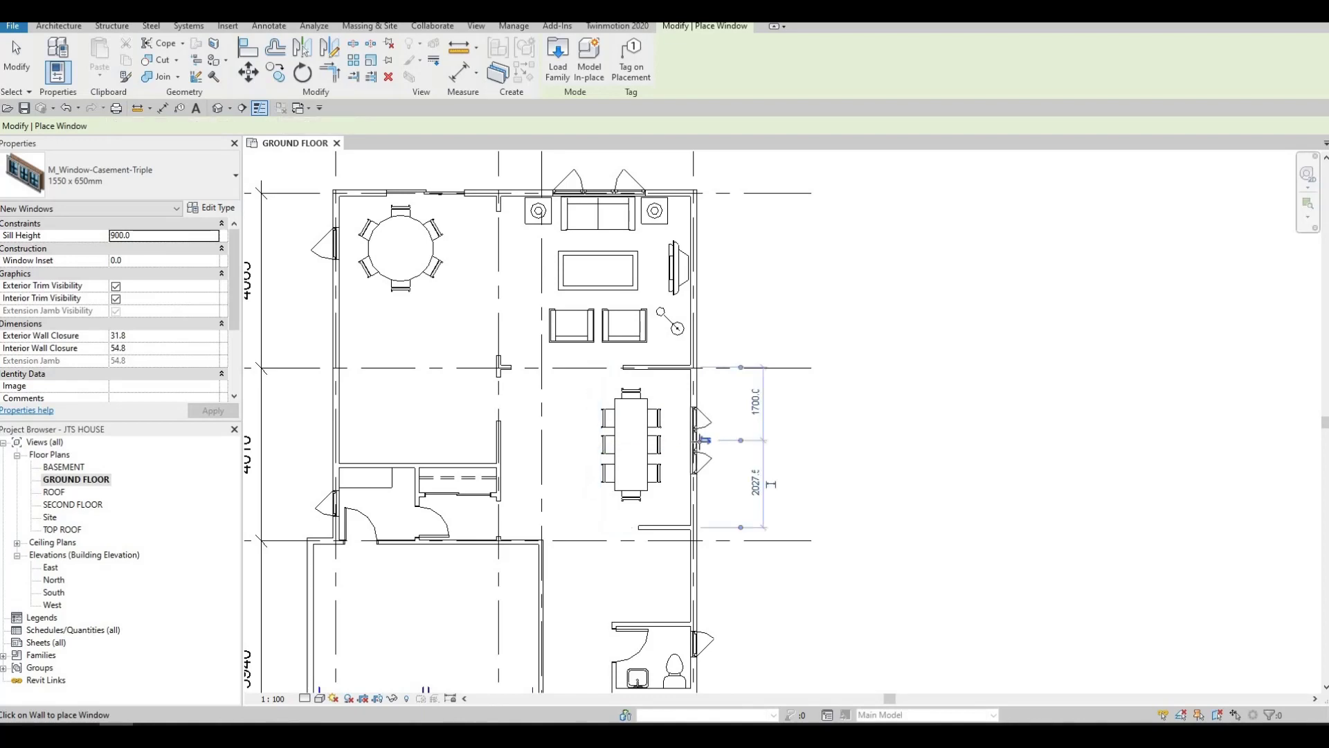
key("Escape")
key("Escape")
key("Escape")
scroll(696, 440, "up", 2)
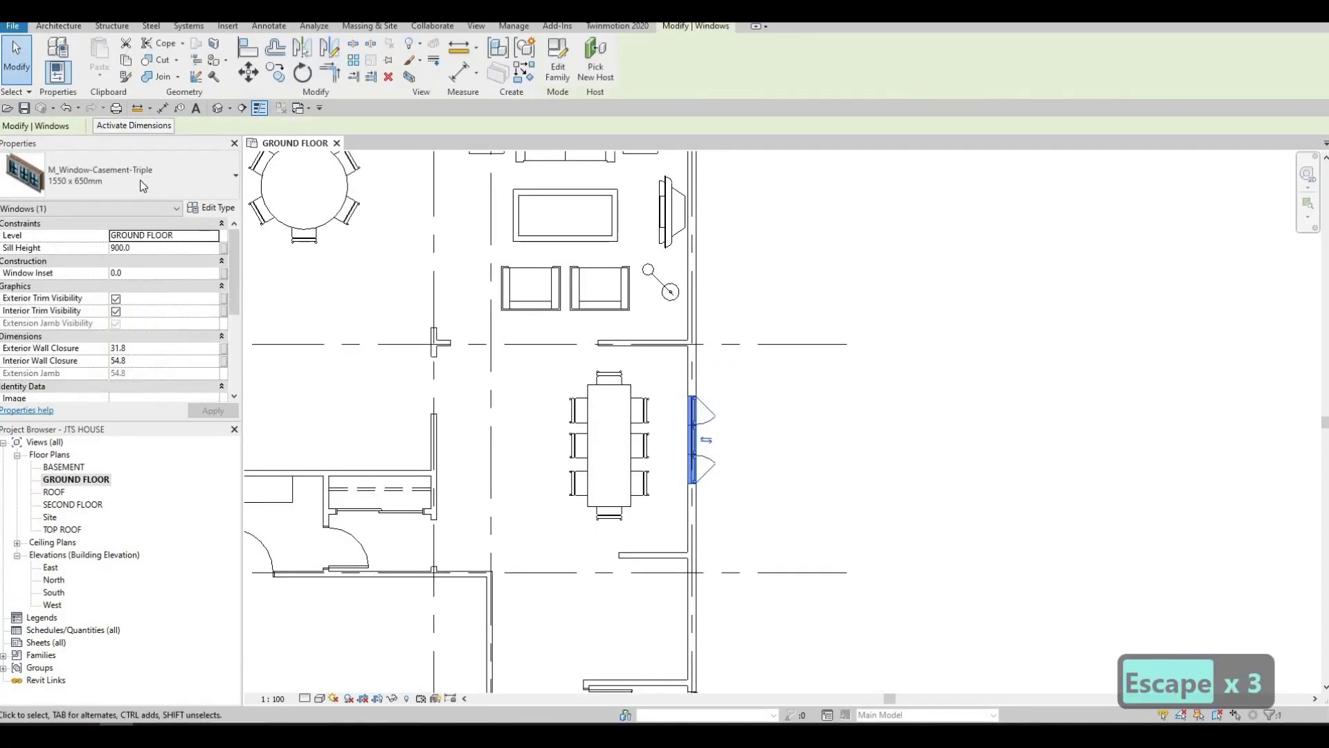
- Change the triple casement window beside the dining table to the 1550 x 1500mm type
left_click(140, 180)
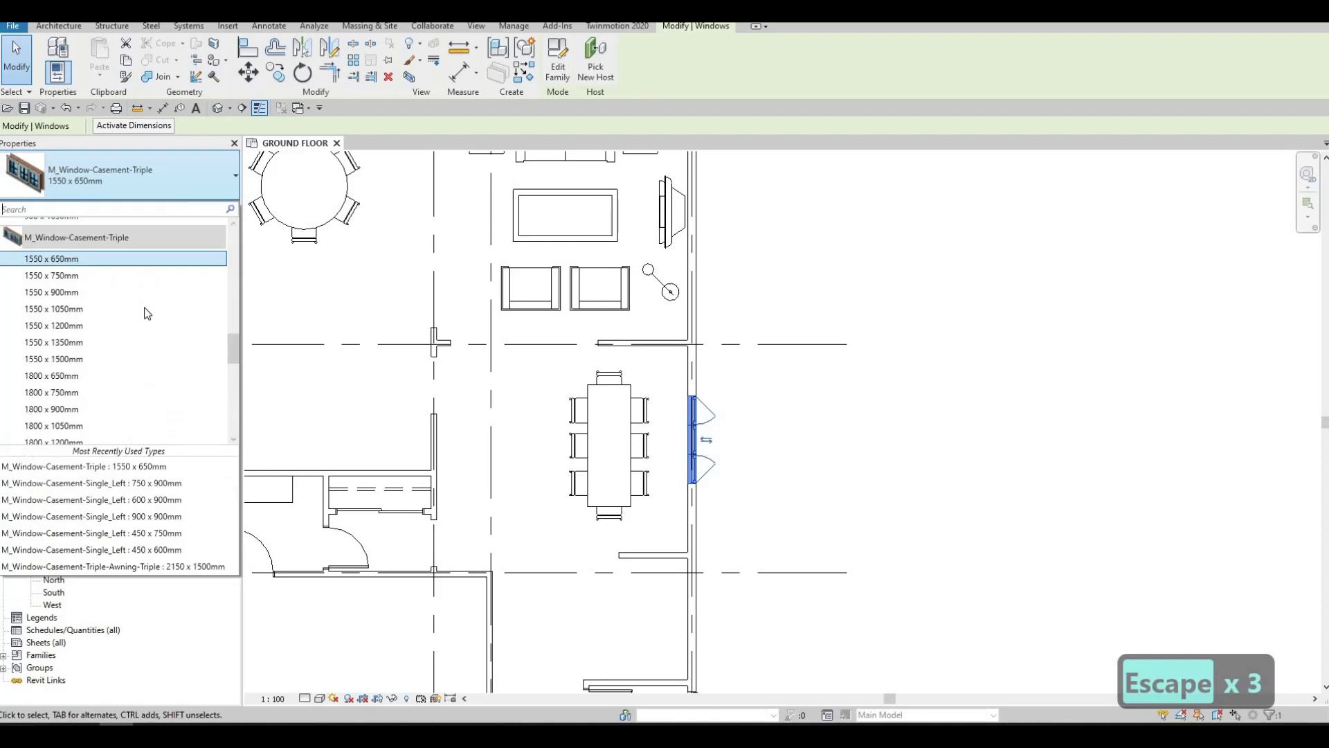
left_click(133, 358)
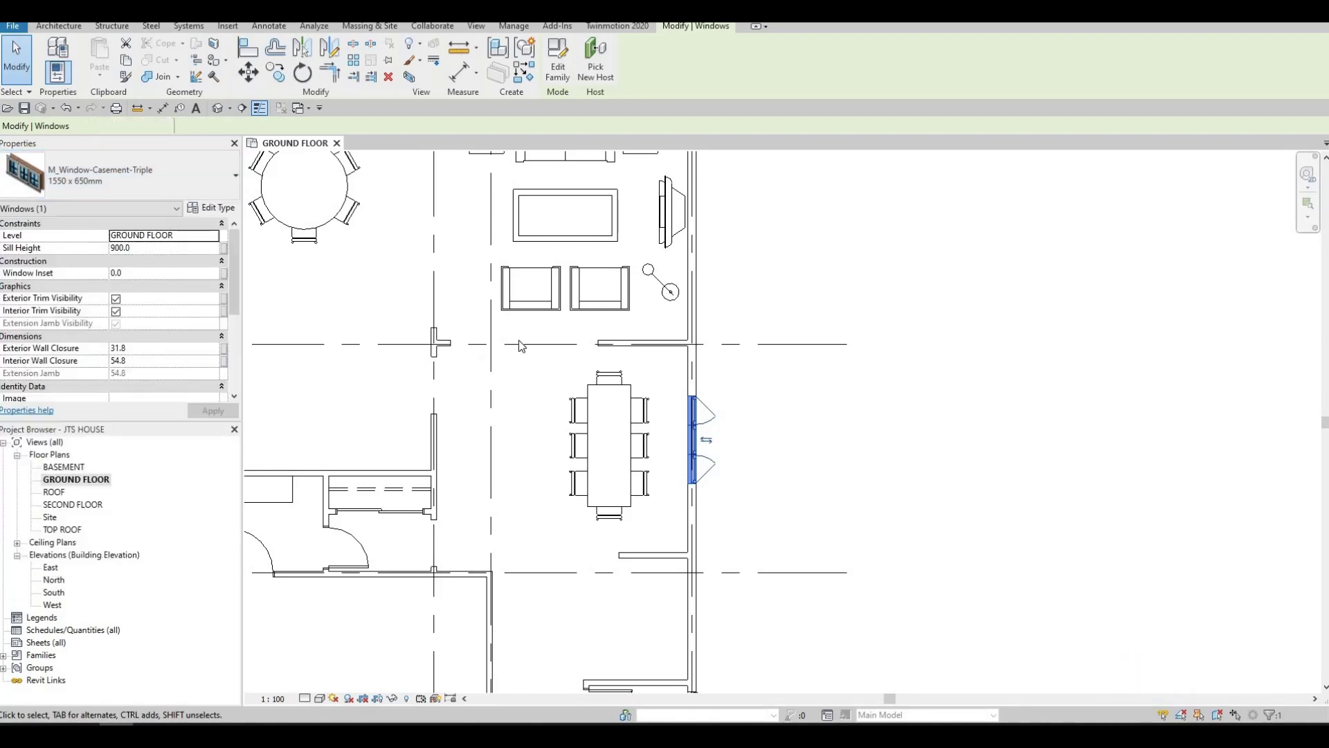
key("Escape")
scroll(593, 309, "up", 3, "ctrl")
key("Escape")
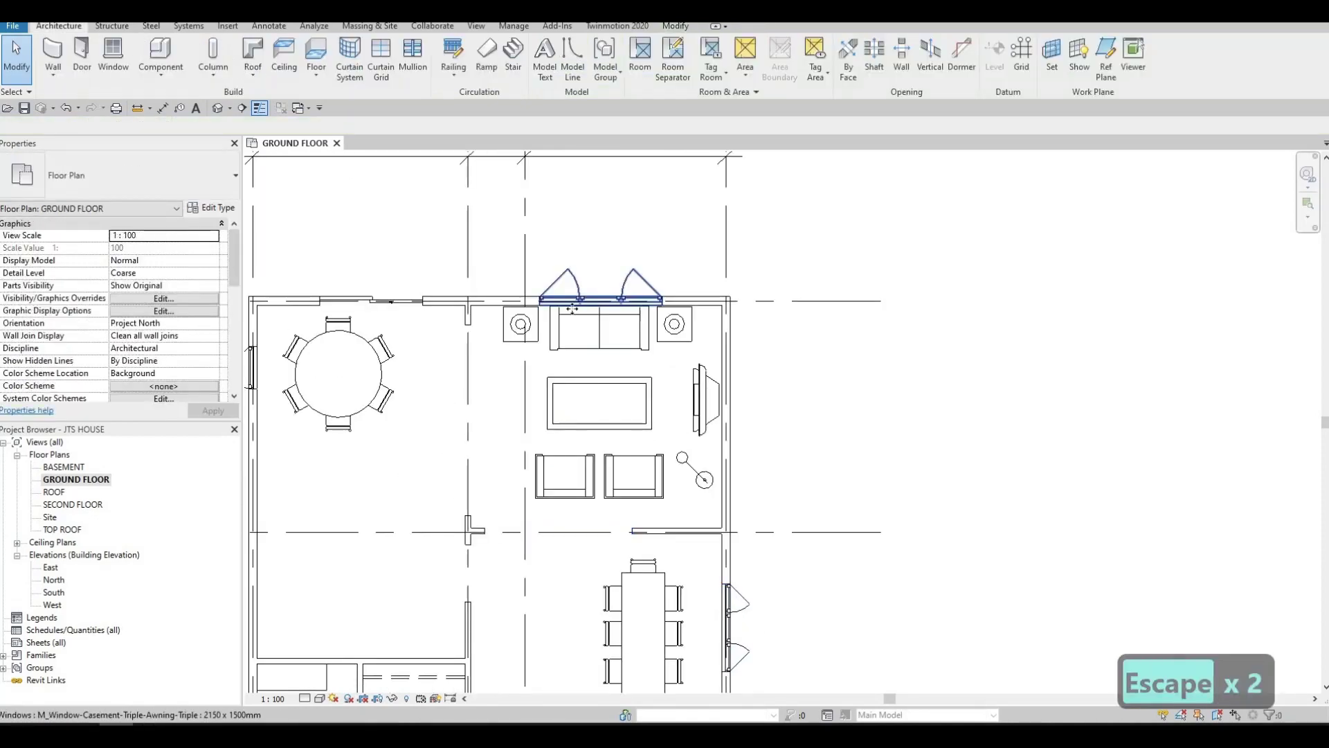
- Compare the family type and size of the north window behind the sofa with the east window beside the dining table
left_click(593, 307)
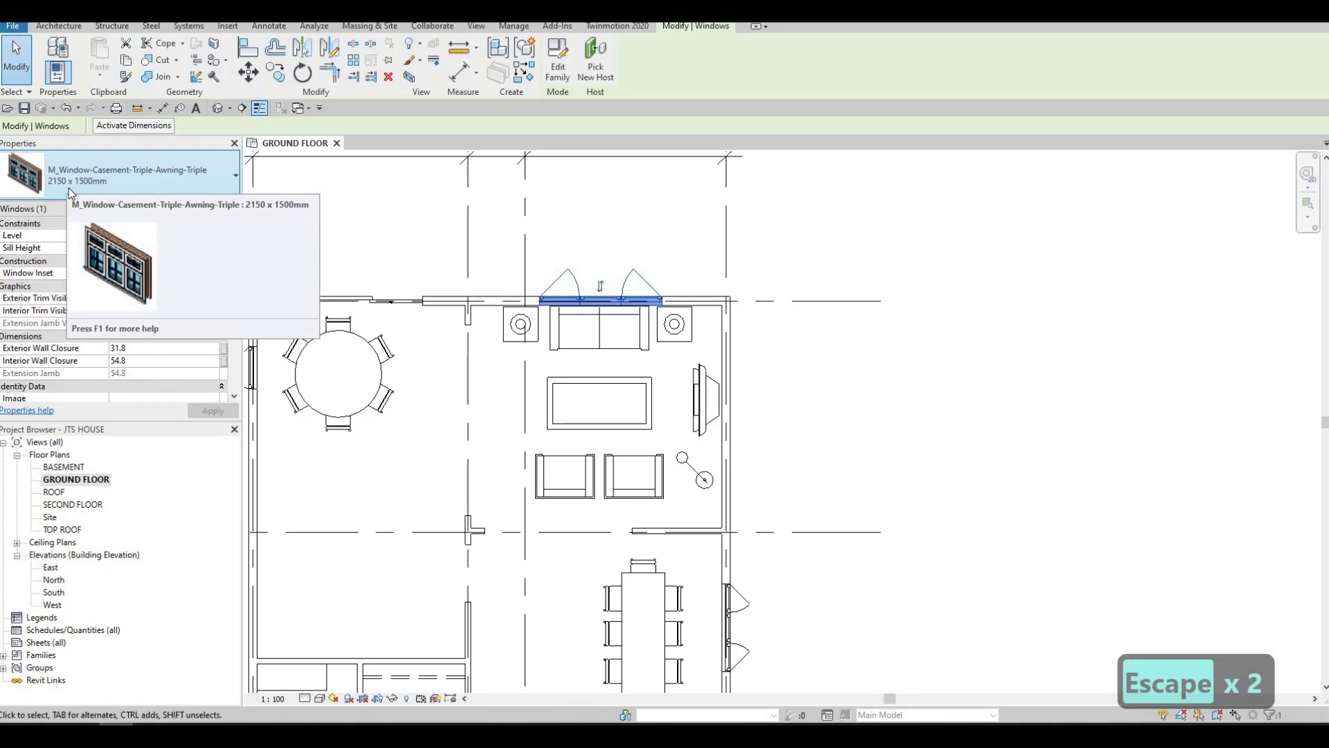
middle_click_drag(649, 434, 633, 297)
key("Escape")
key("Escape")
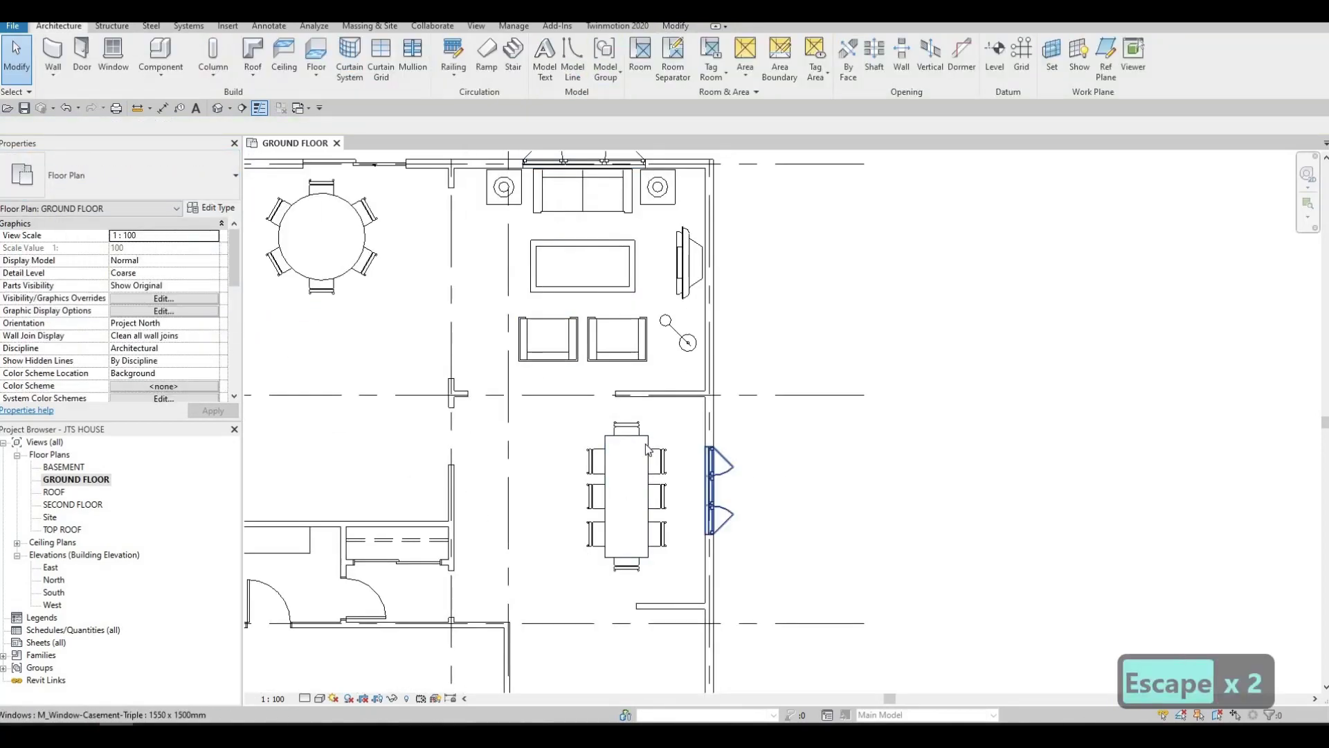
left_click(711, 490)
left_click(119, 177)
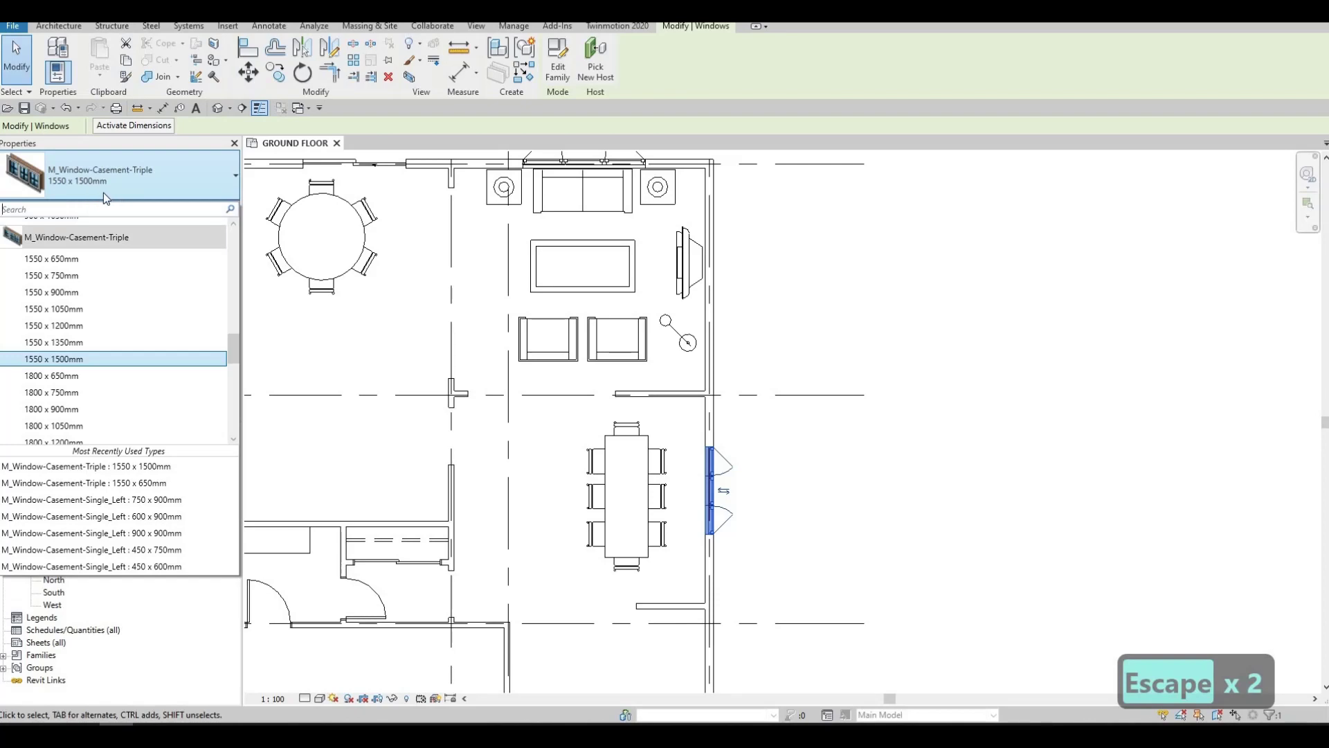
key("Escape")
key("Escape")
key("Escape")
scroll(756, 413, "down", 2)
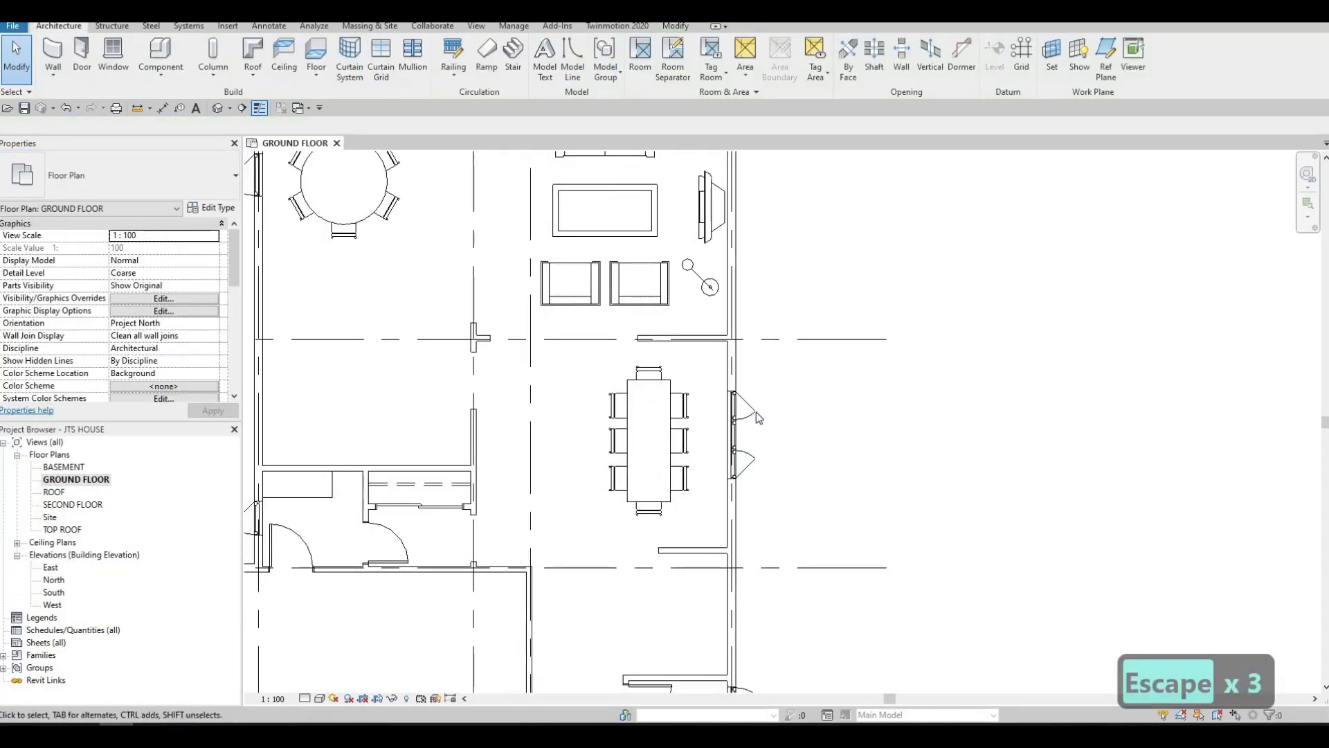
scroll(745, 433, "down", 3)
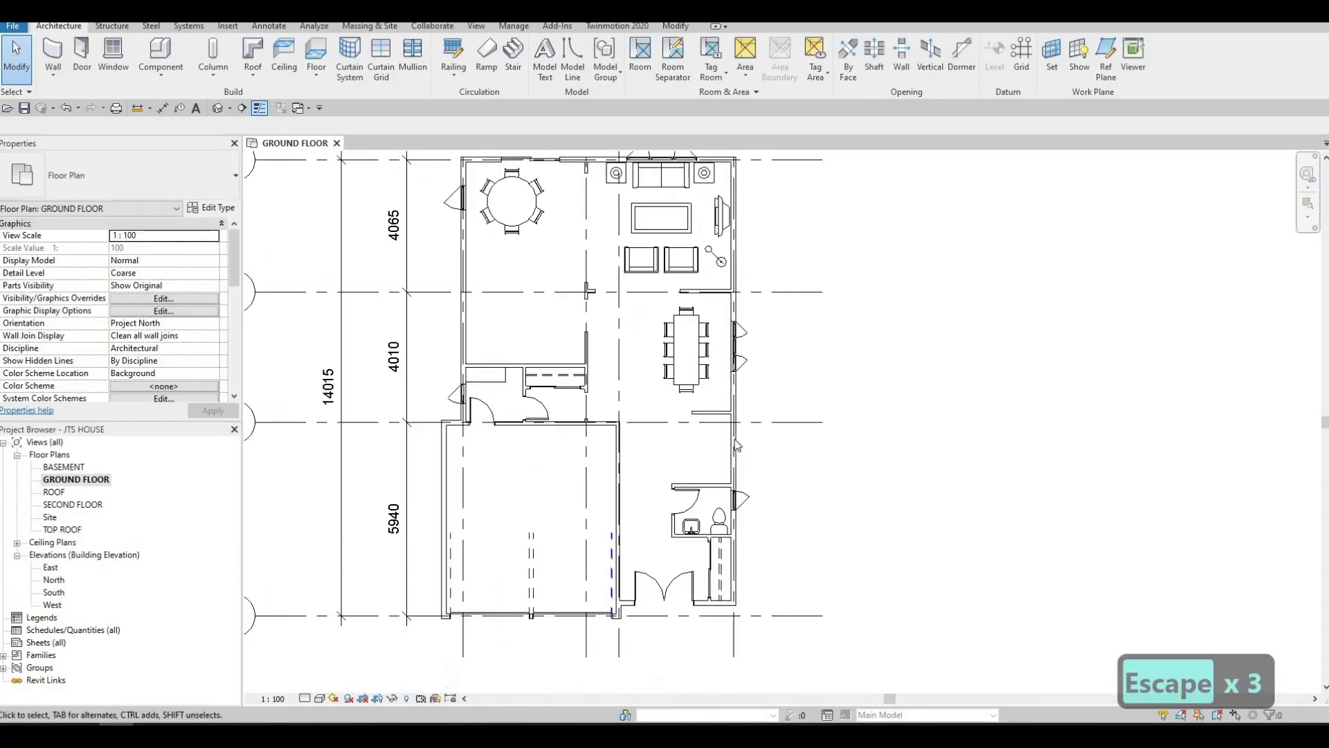
middle_click_drag(721, 452, 677, 409)
key("Escape")
key("Escape")
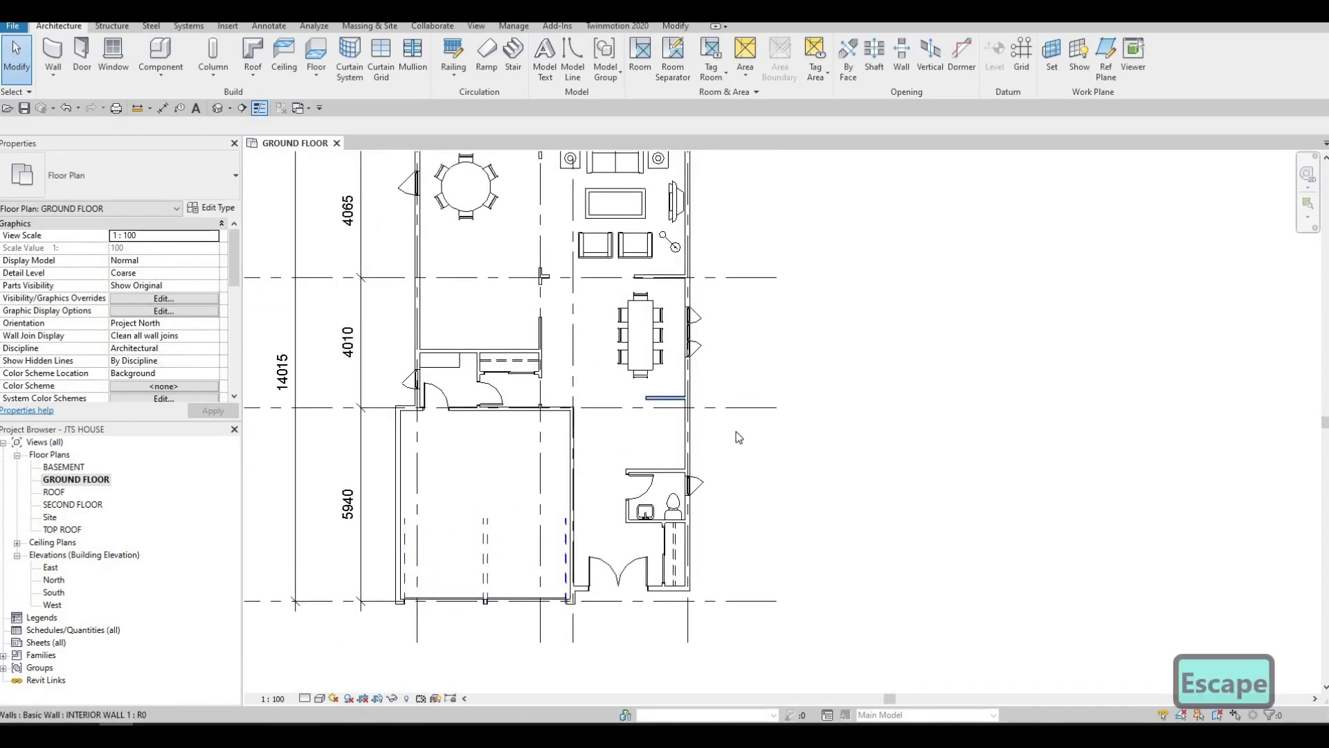
scroll(775, 507, "down", 1)
scroll(777, 508, "down", 4)
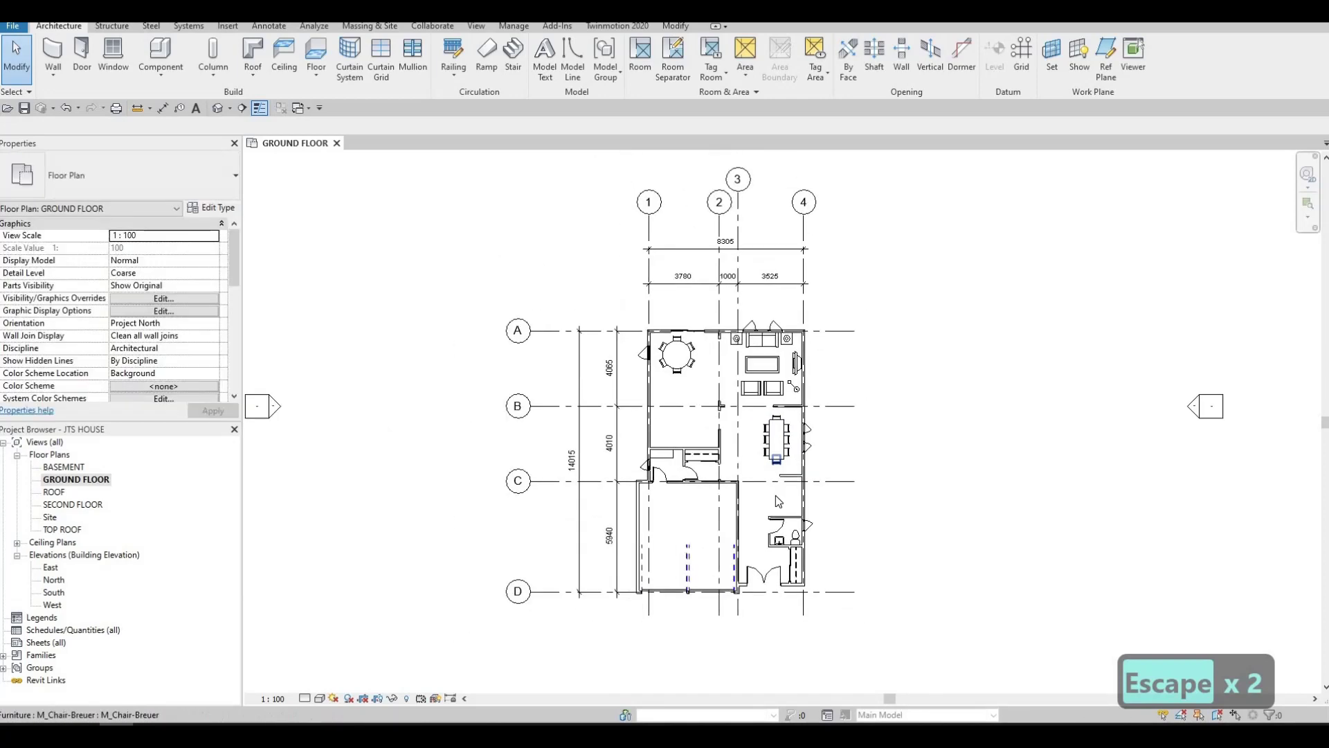